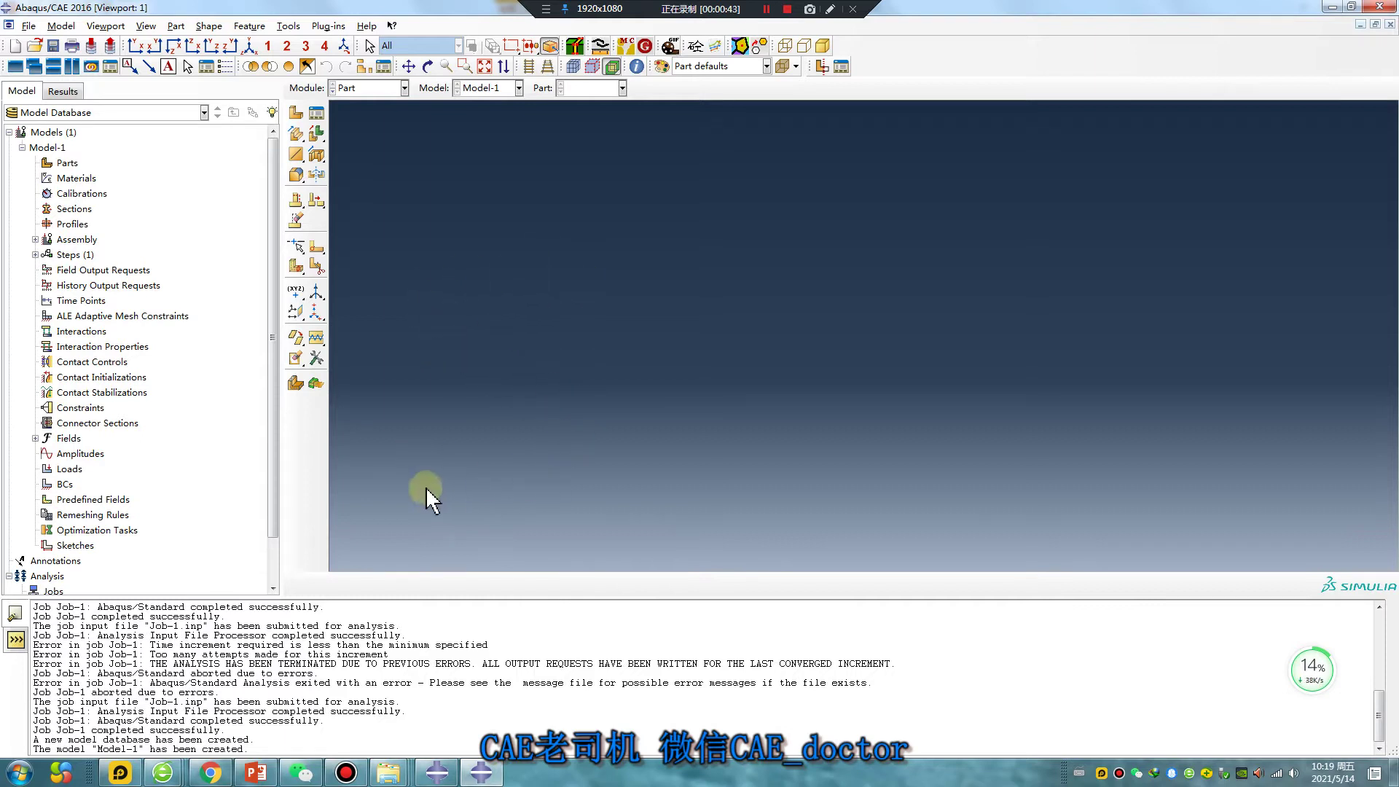
Step: Create a 3D discrete rigid part named earth with a revolved shell base feature and an approximate size of 200
{"action": "left_click", "coordinate": [296, 114]}
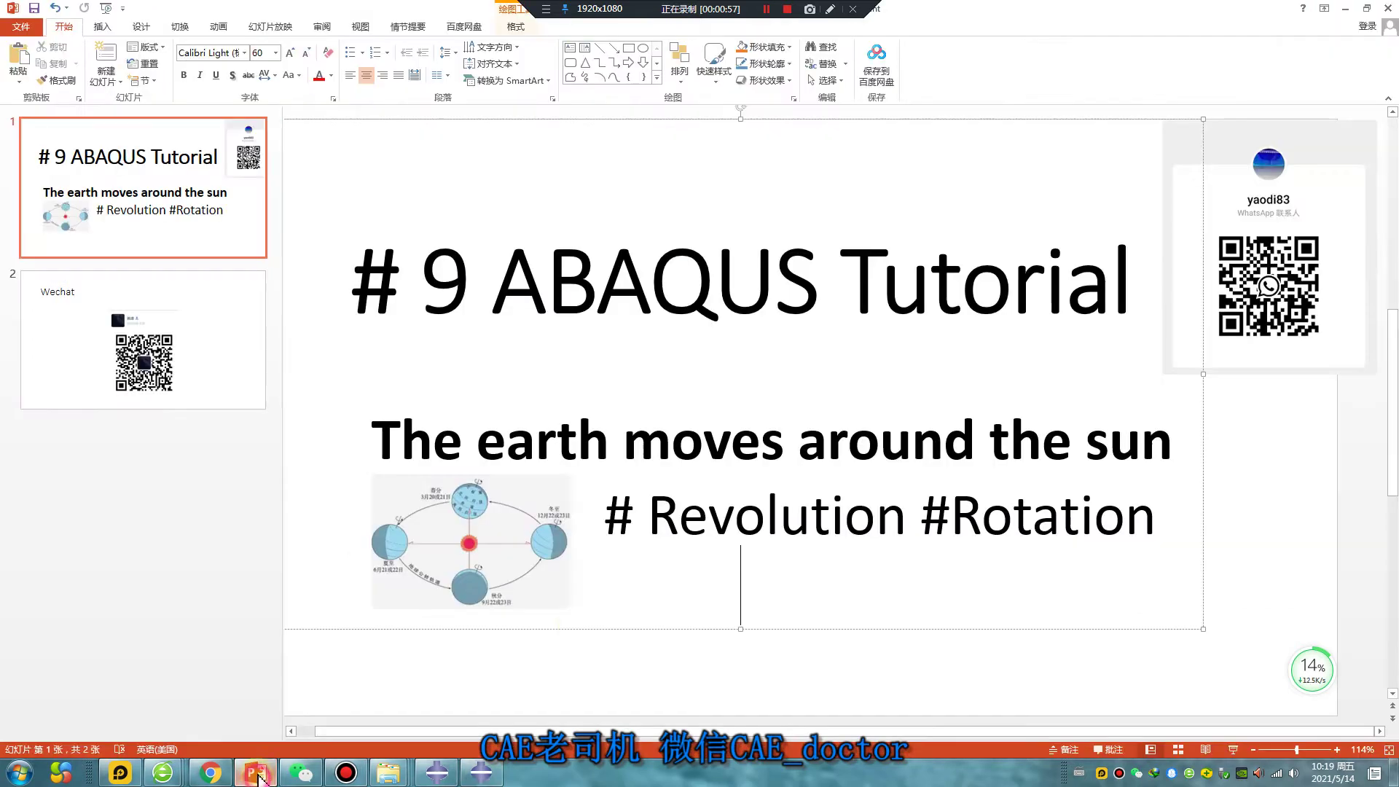
{"action": "left_click", "coordinate": [255, 773]}
{"action": "left_click_drag", "start_coordinate": [479, 439], "coordinate": [608, 441]}
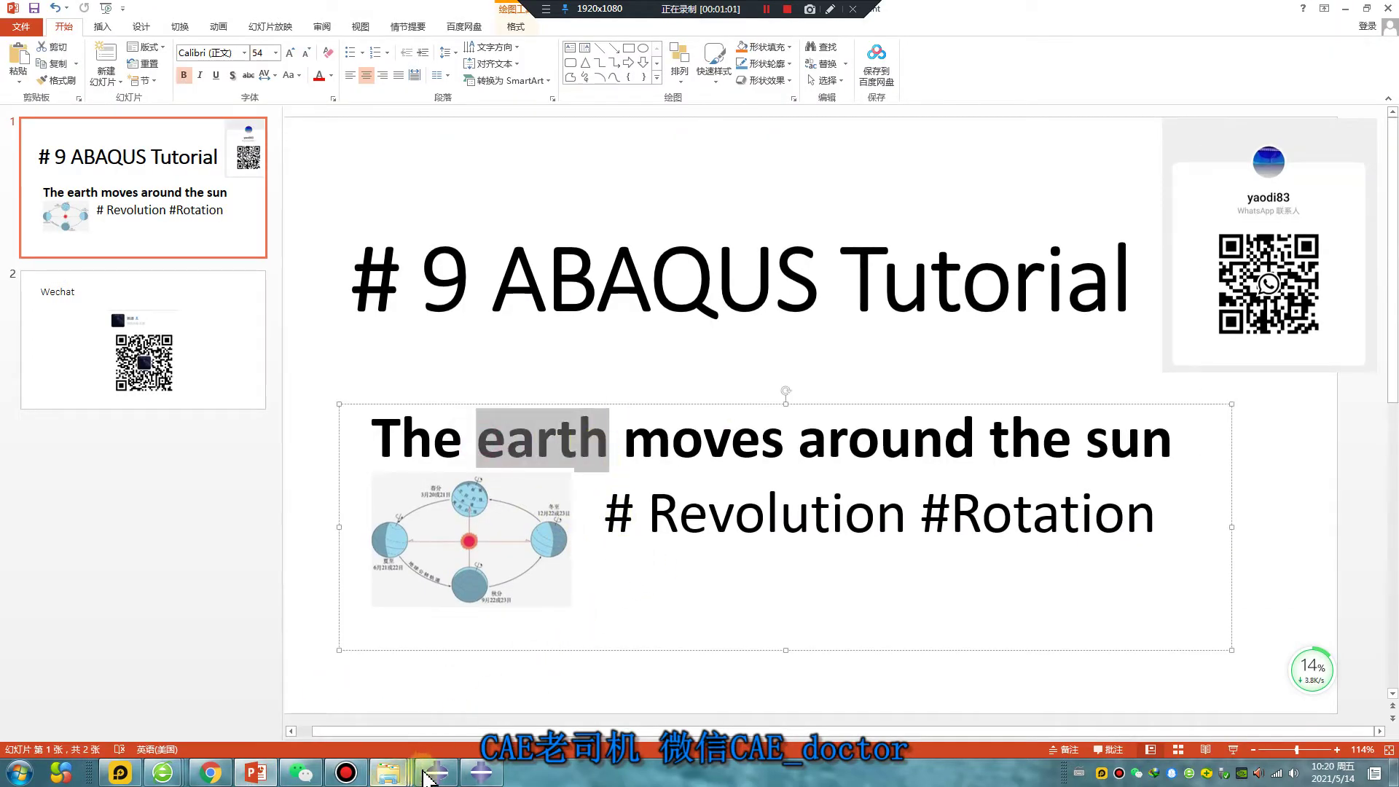
{"action": "left_click", "coordinate": [477, 774]}
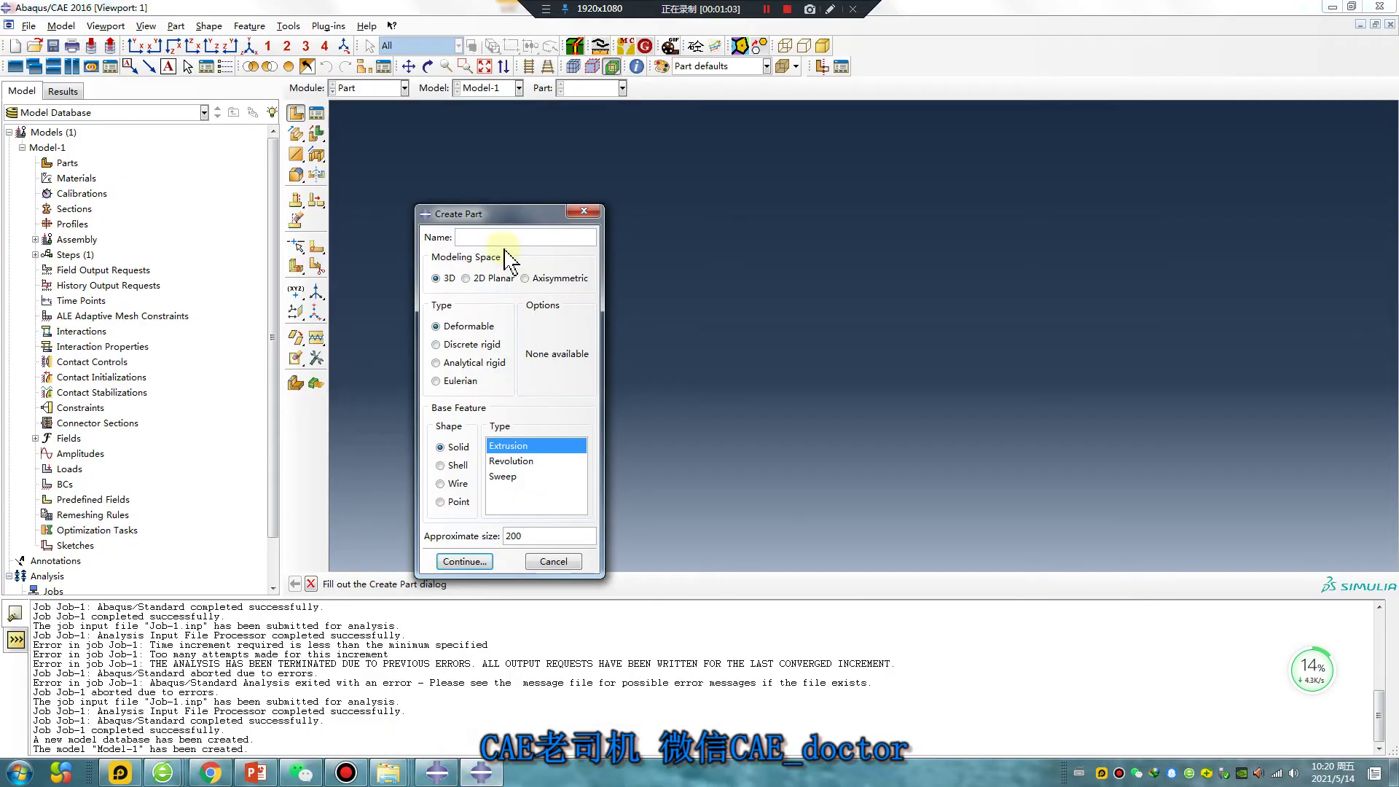
{"action": "left_click", "coordinate": [526, 461]}
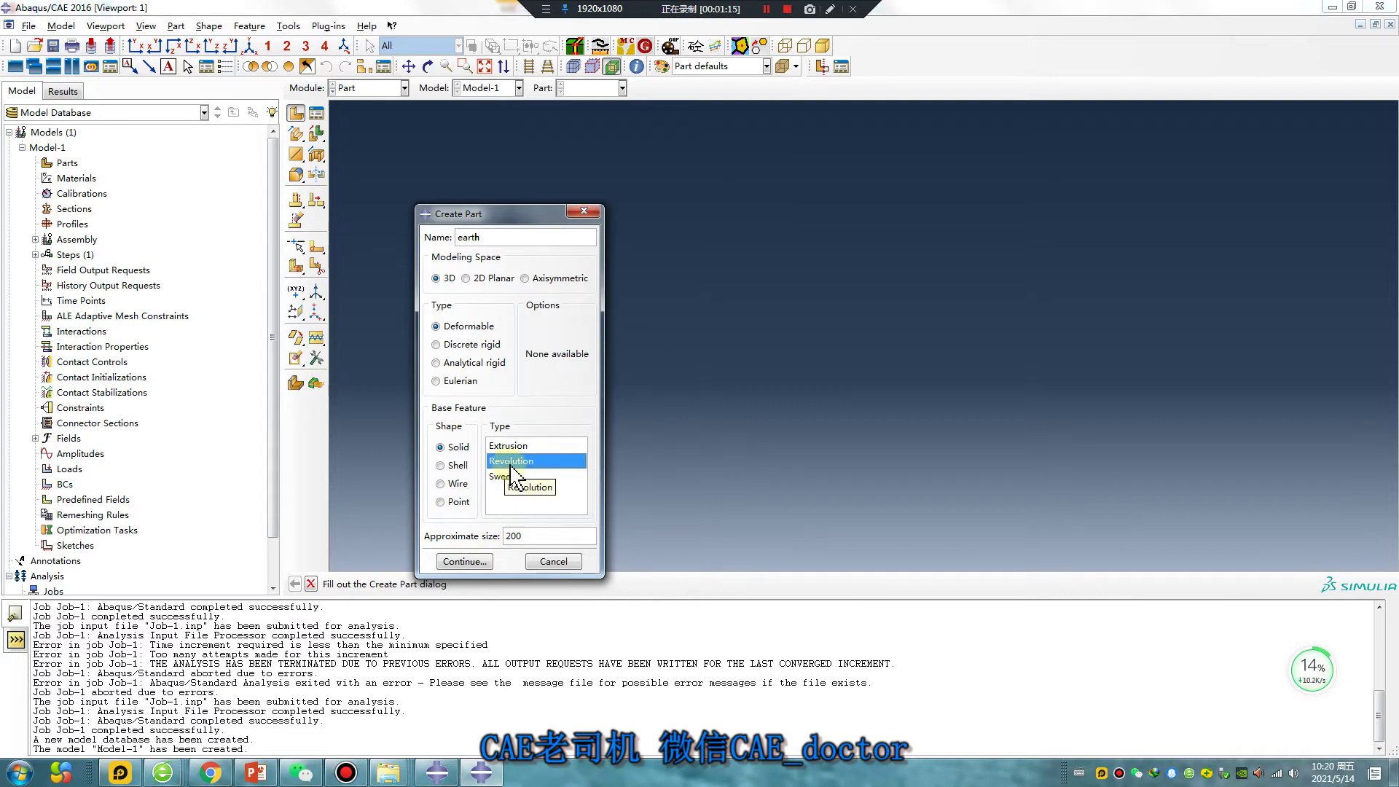
{"action": "left_click", "coordinate": [437, 345]}
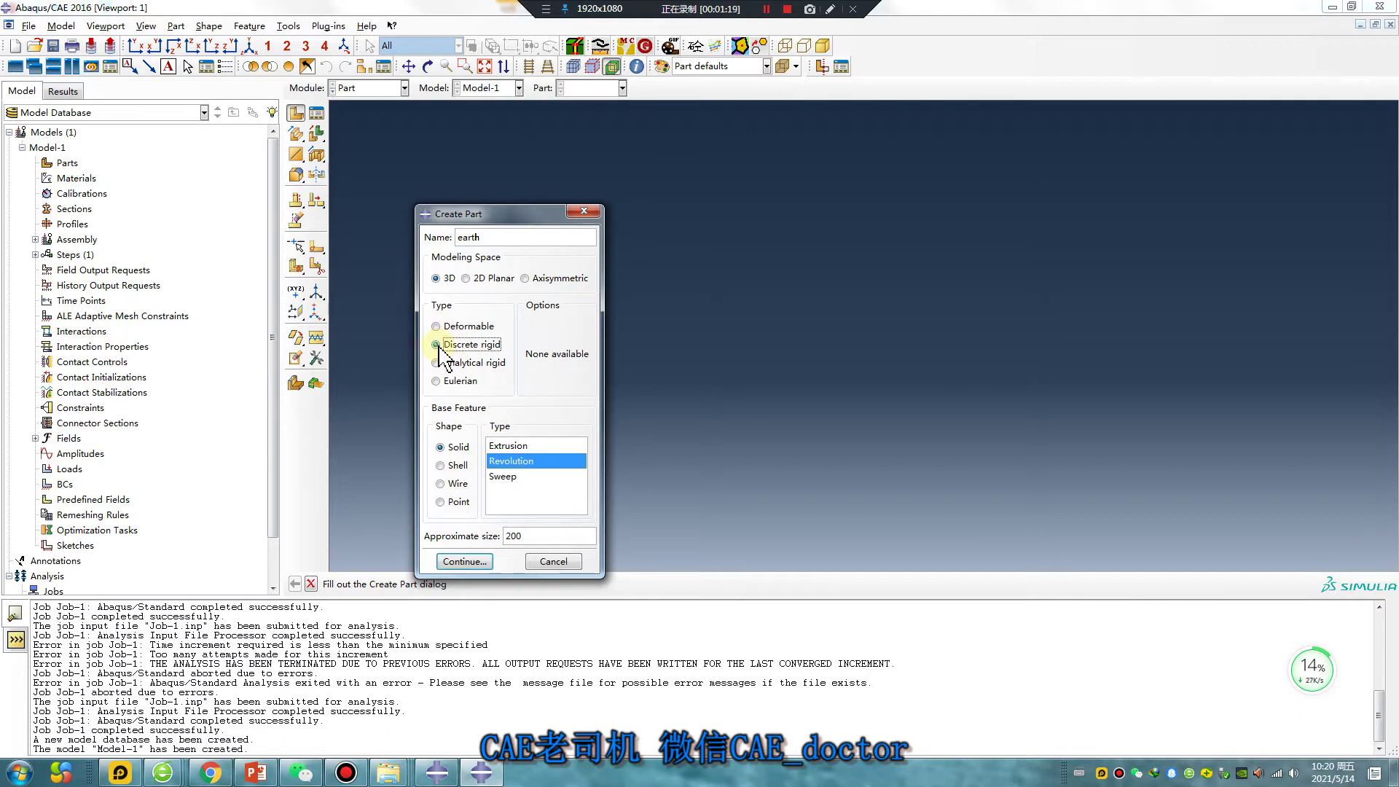
{"action": "left_click", "coordinate": [440, 465]}
{"action": "left_click", "coordinate": [520, 476]}
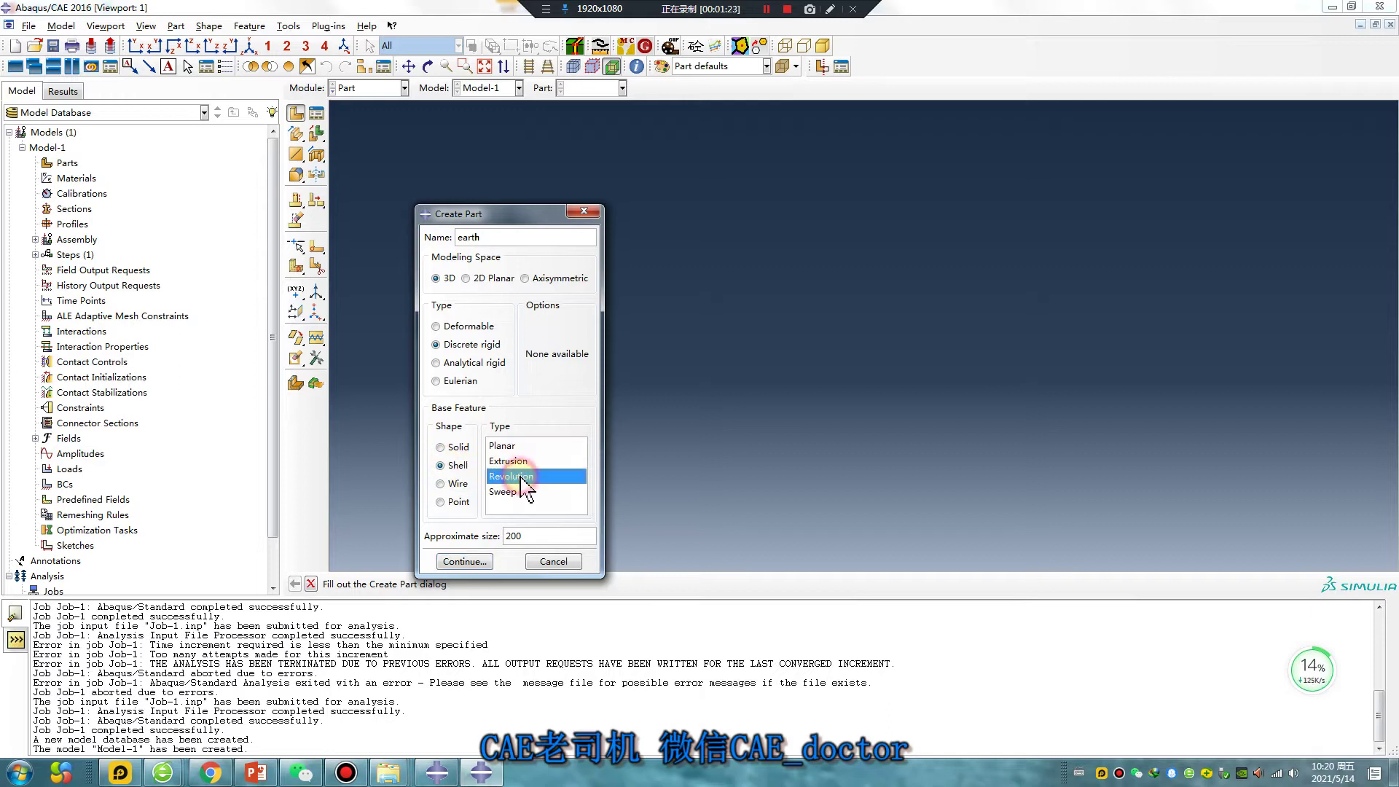
{"action": "left_click", "coordinate": [475, 564]}
Step: Sketch a circle of radius 10 centred on the origin and a vertical diameter line along the revolution axis
{"action": "left_click", "coordinate": [295, 135]}
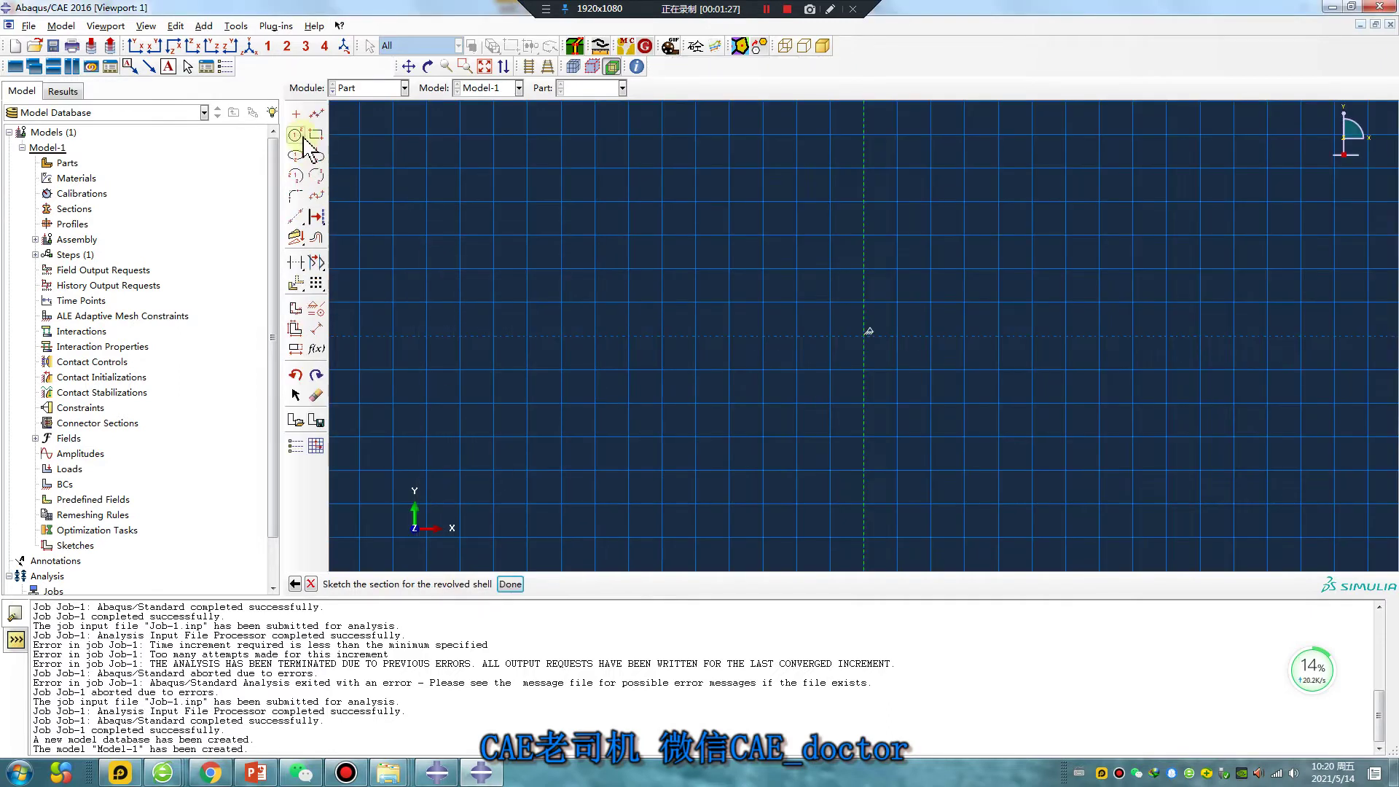
{"action": "left_click", "coordinate": [866, 339]}
{"action": "left_click", "coordinate": [931, 336]}
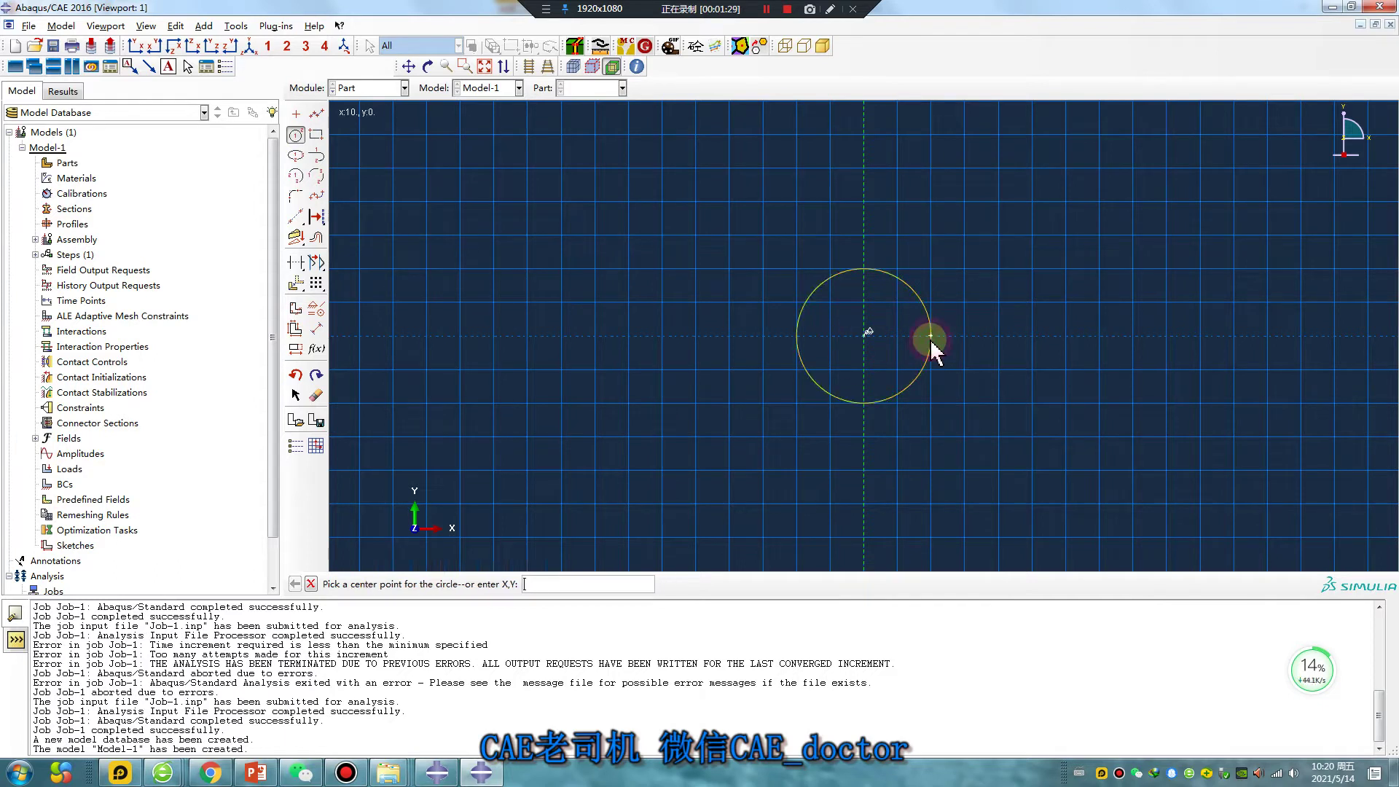
{"action": "left_click", "coordinate": [316, 113]}
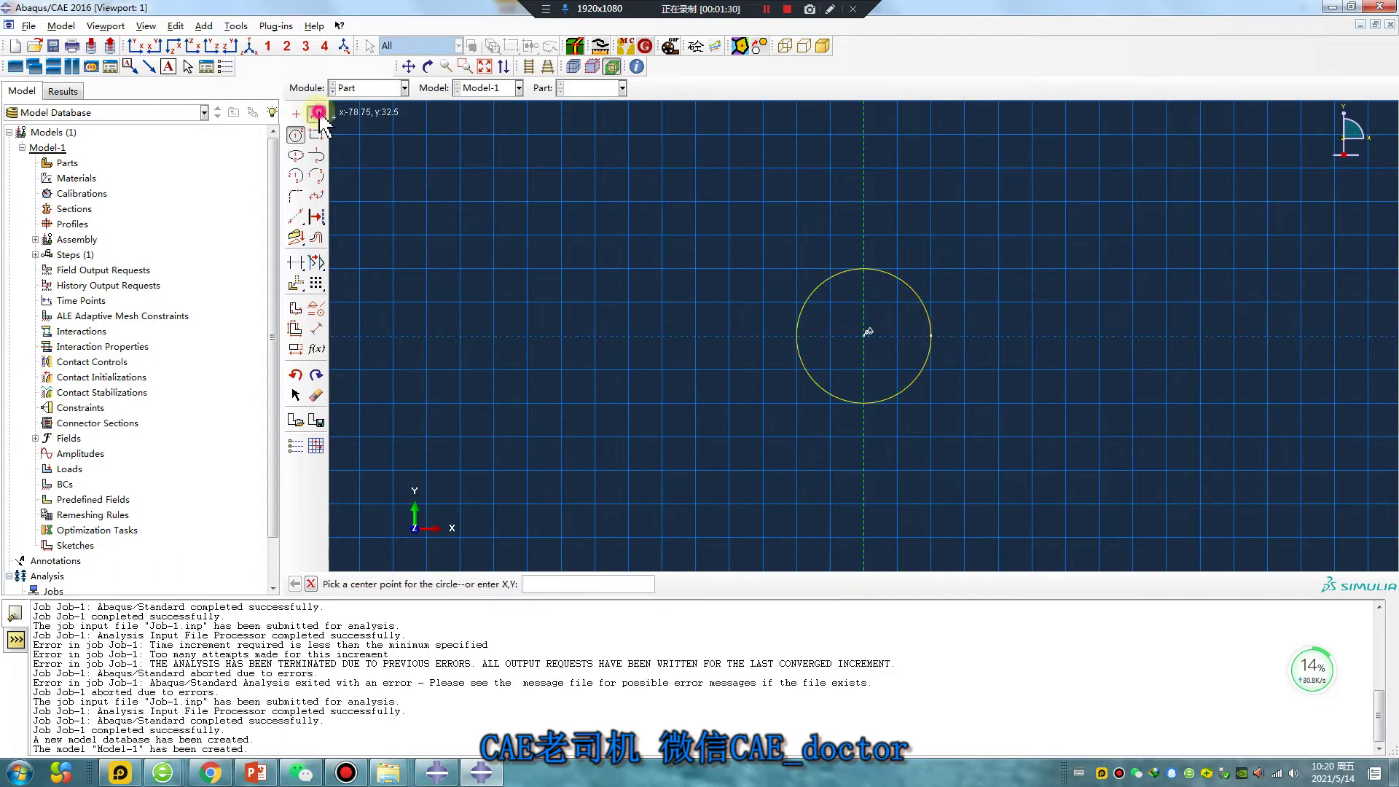
{"action": "left_click", "coordinate": [865, 267]}
{"action": "left_click", "coordinate": [866, 401]}
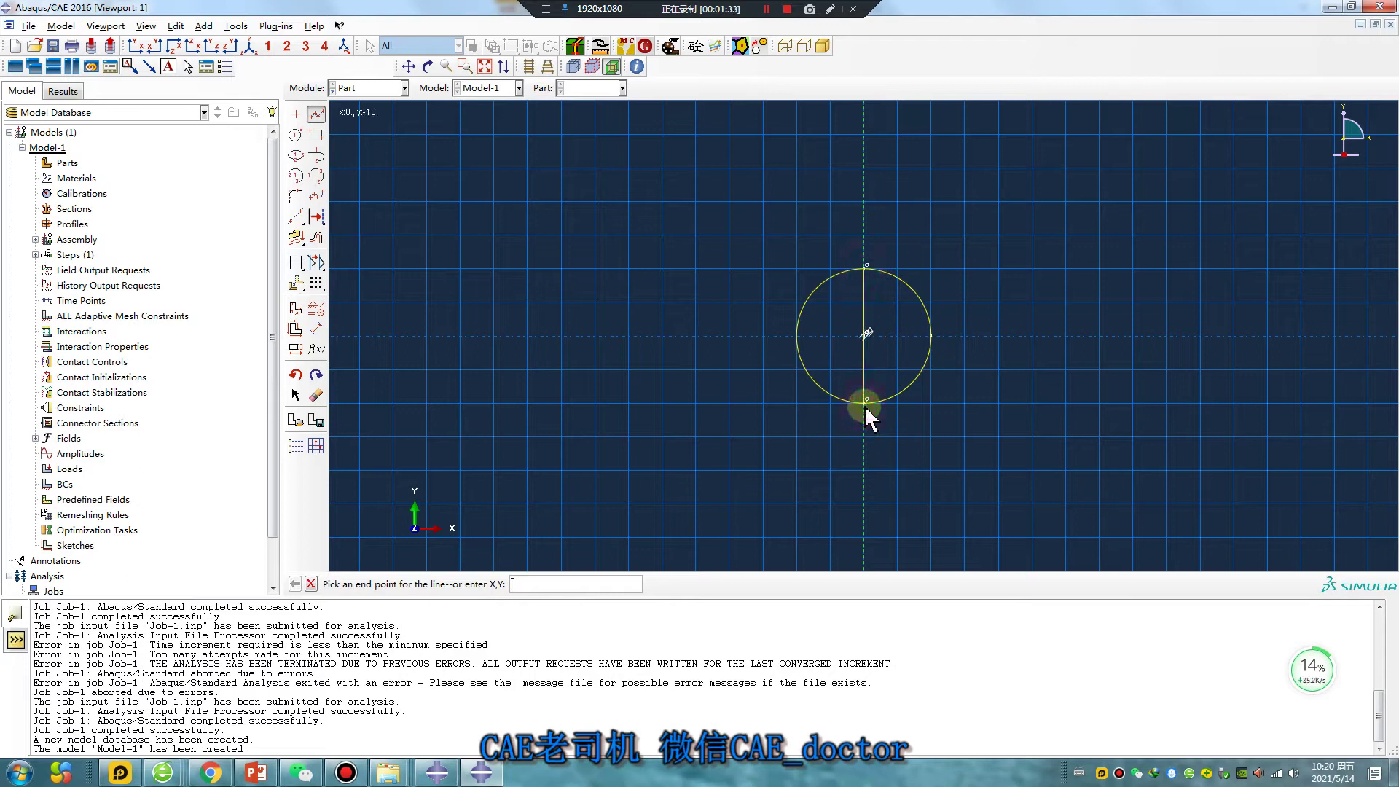
Step: Trim away the negative-X half of the circle and revolve the remaining section a full turn into a sphere
{"action": "left_click", "coordinate": [296, 262]}
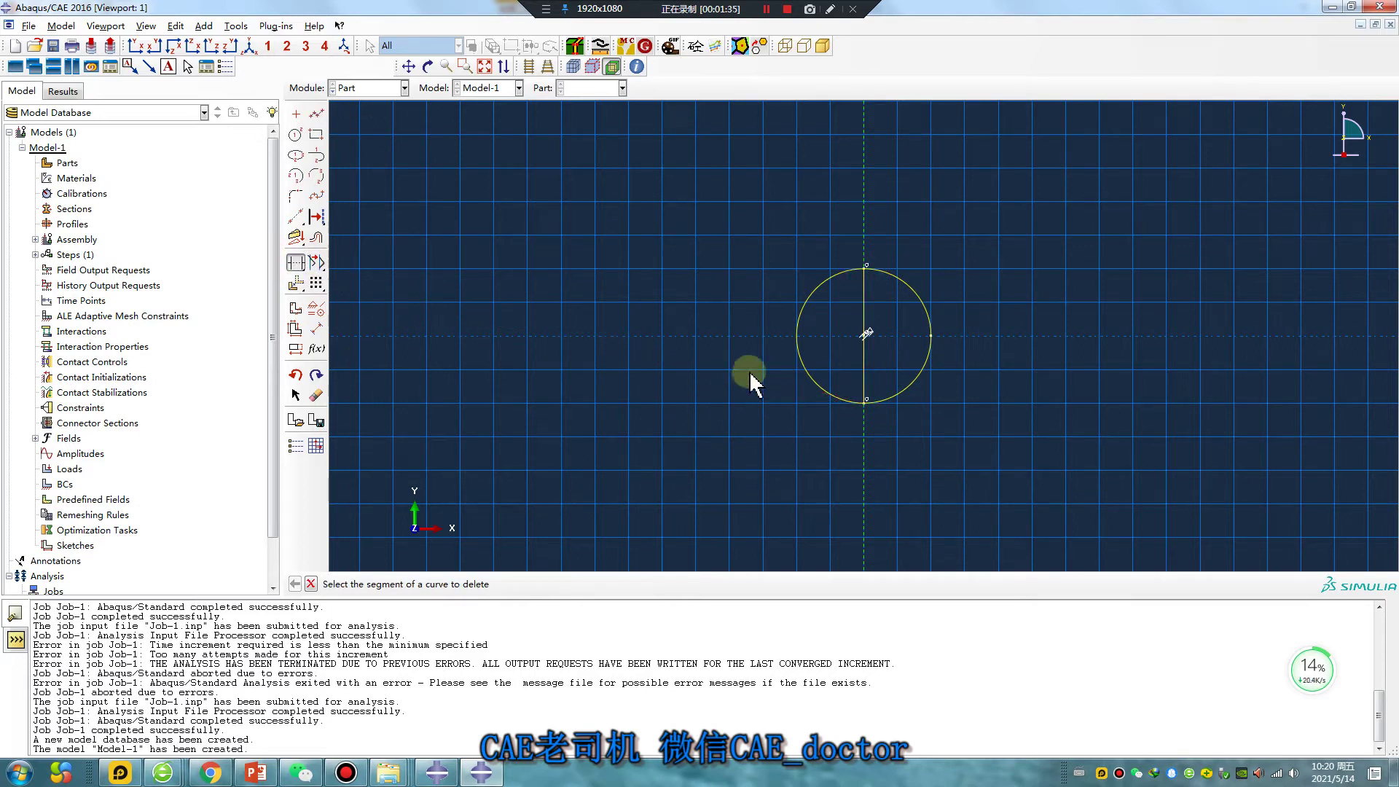
{"action": "left_click", "coordinate": [795, 331]}
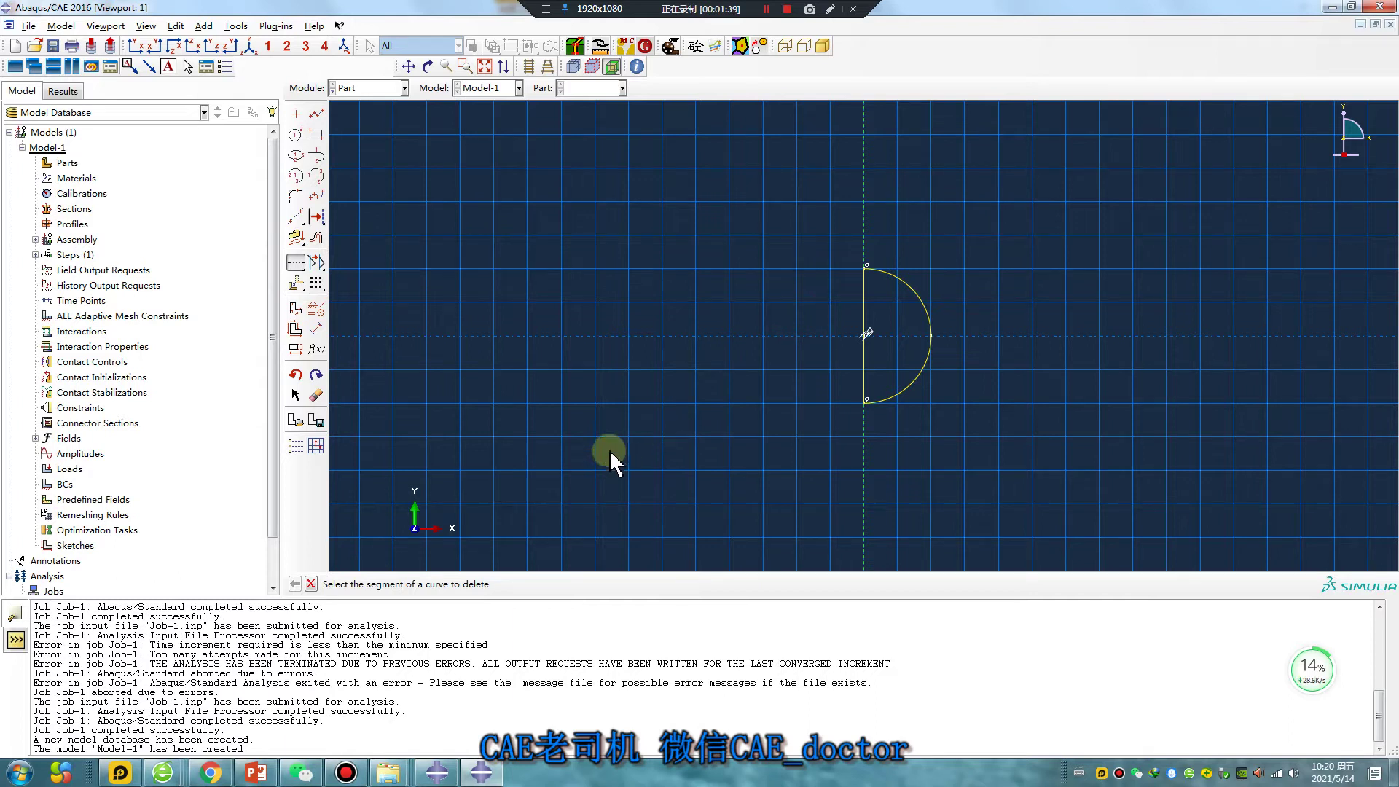
{"action": "key", "text": "Escape"}
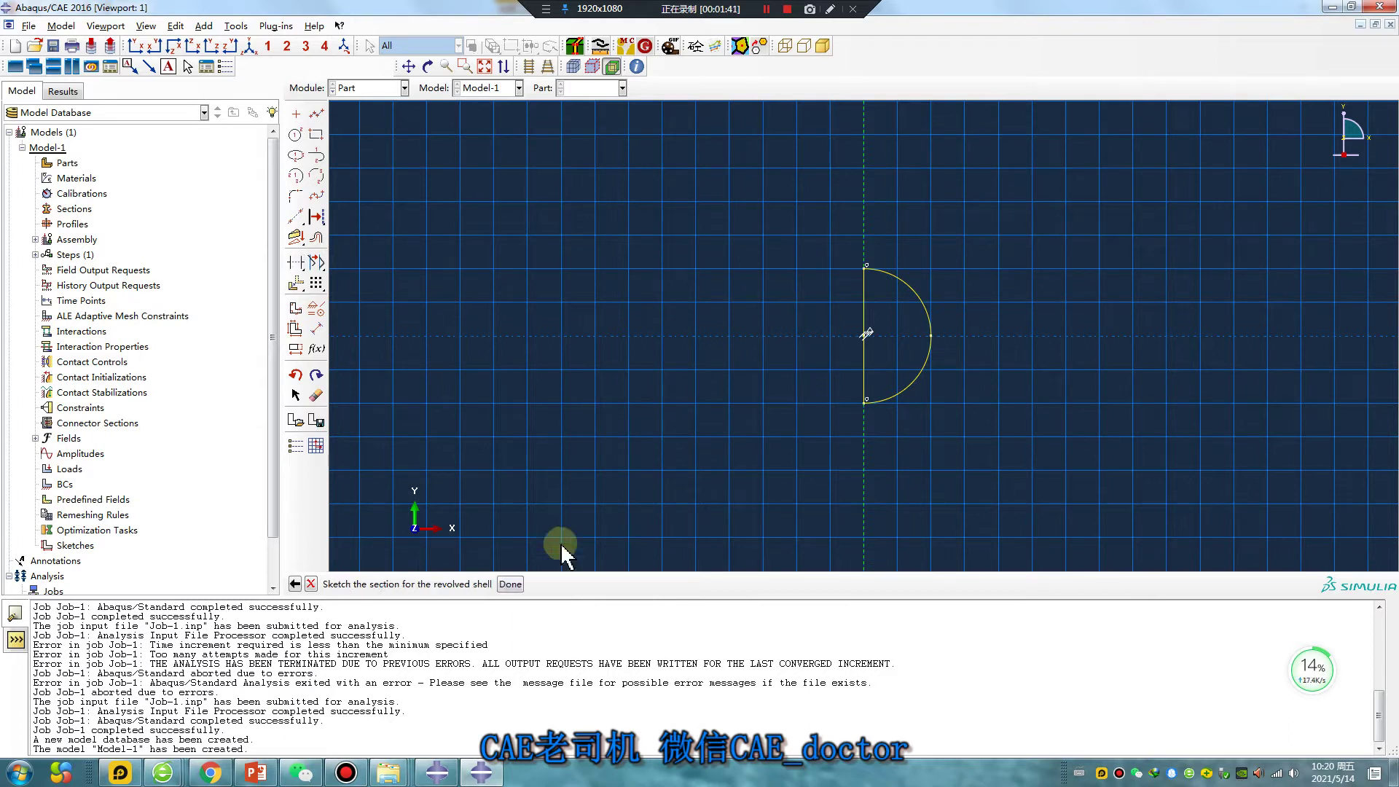
{"action": "left_click", "coordinate": [519, 584]}
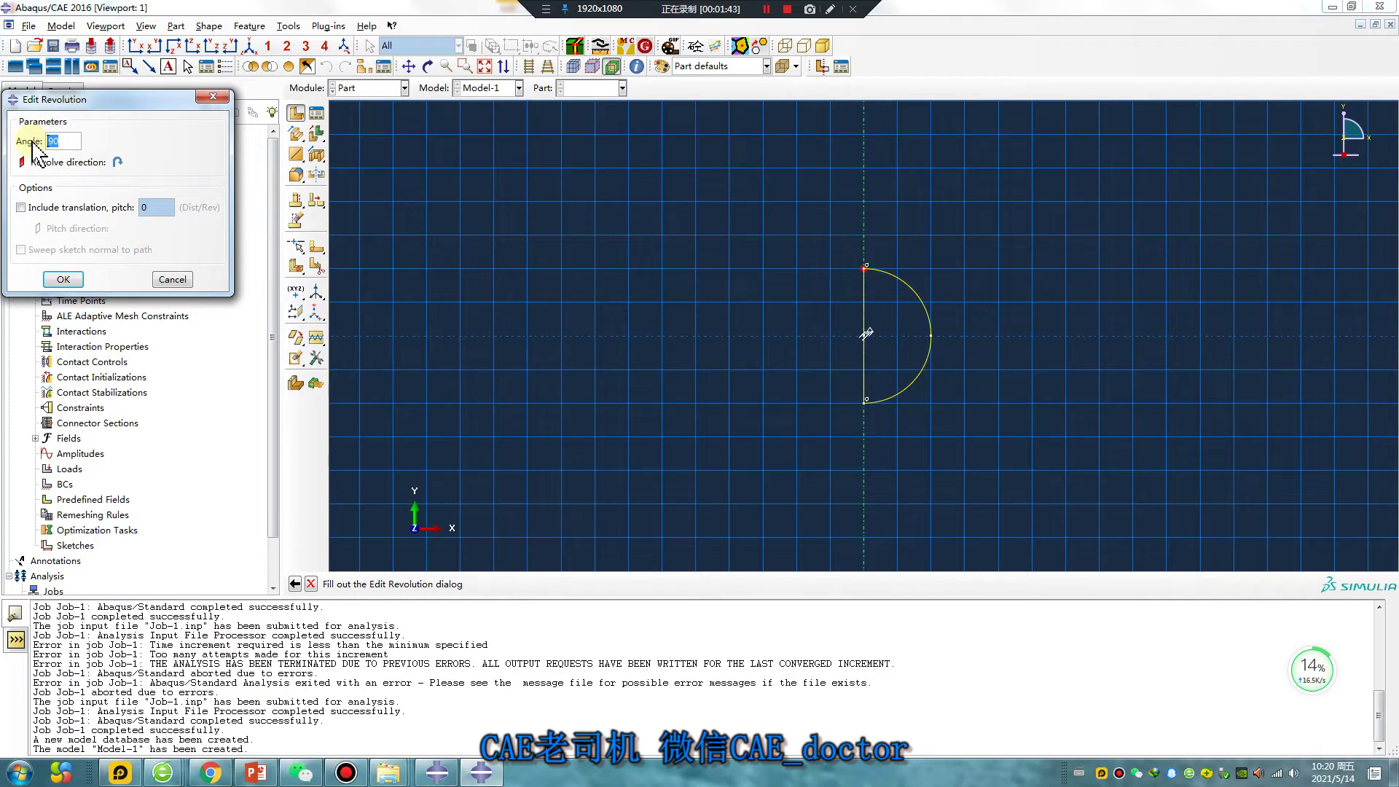
{"action": "key", "text": "Return"}
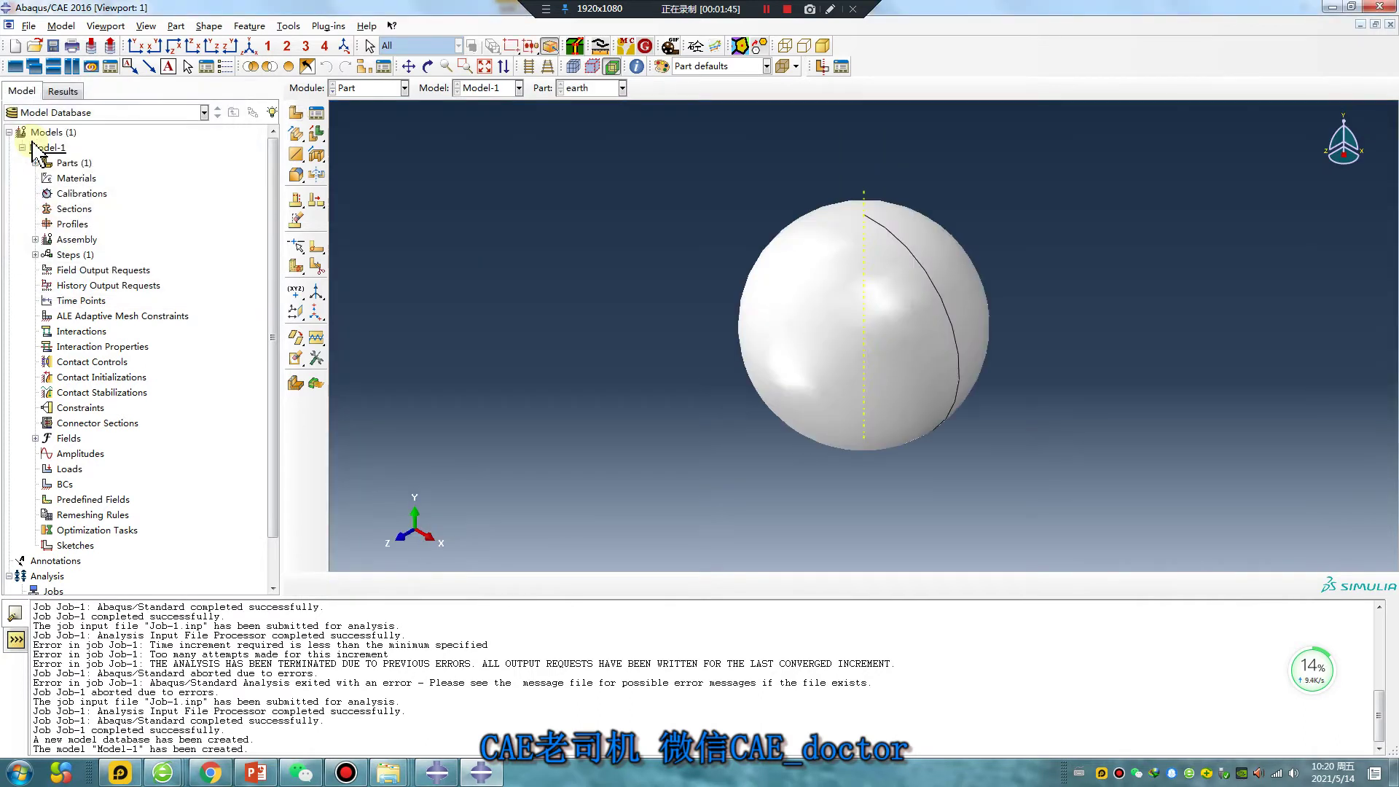
Step: Make the earth part translucent and place a reference point at the sphere's centre
{"action": "left_click", "coordinate": [288, 27]}
{"action": "left_click", "coordinate": [321, 42]}
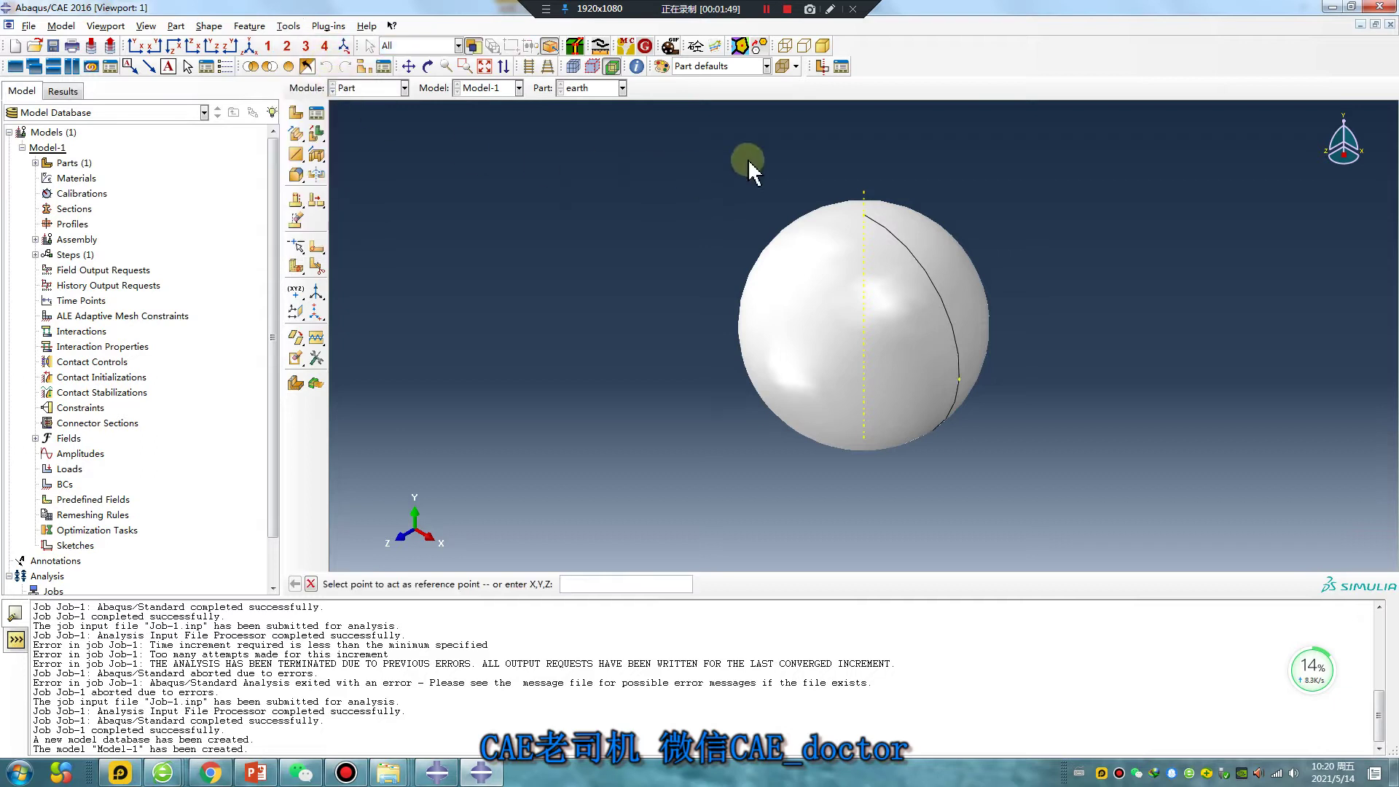
{"action": "left_click", "coordinate": [781, 66]}
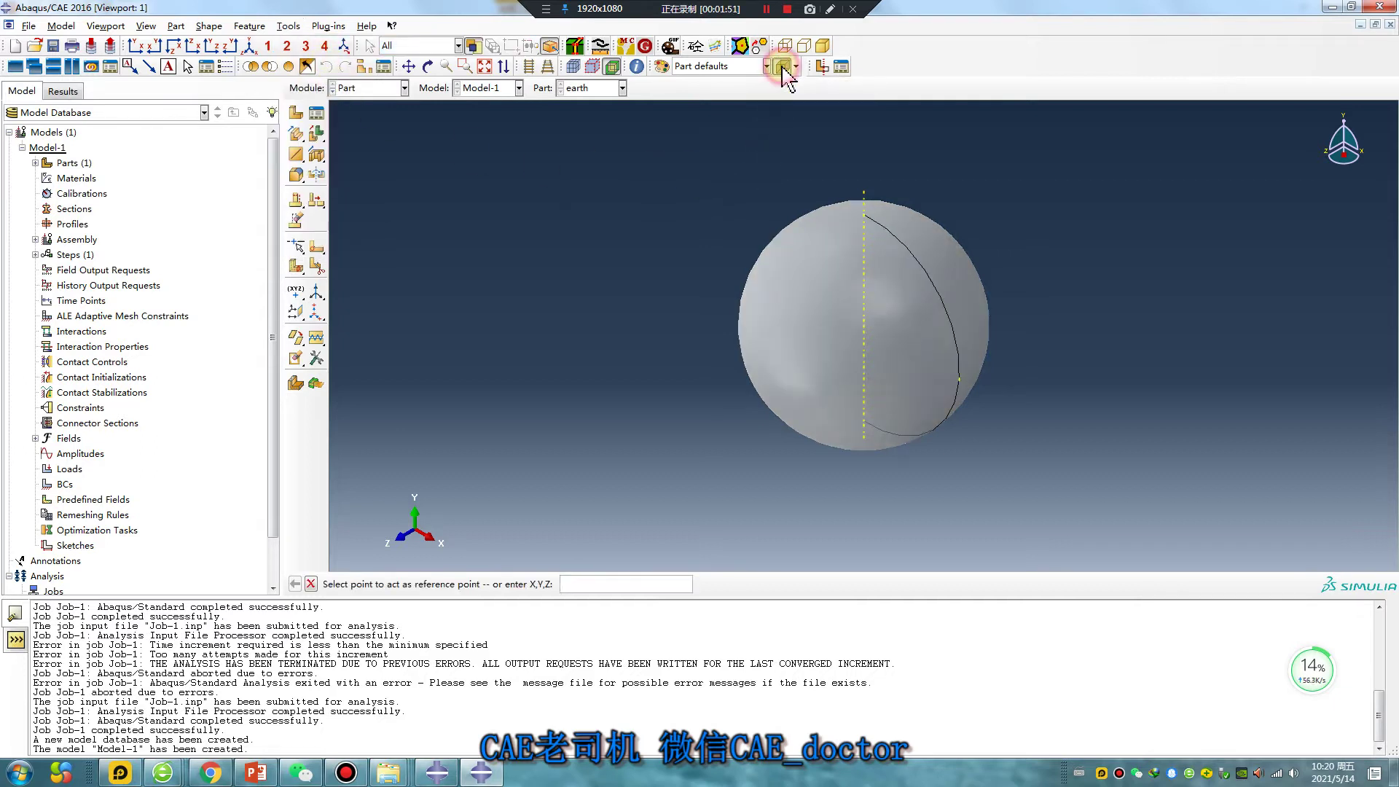
{"action": "left_click", "coordinate": [864, 326]}
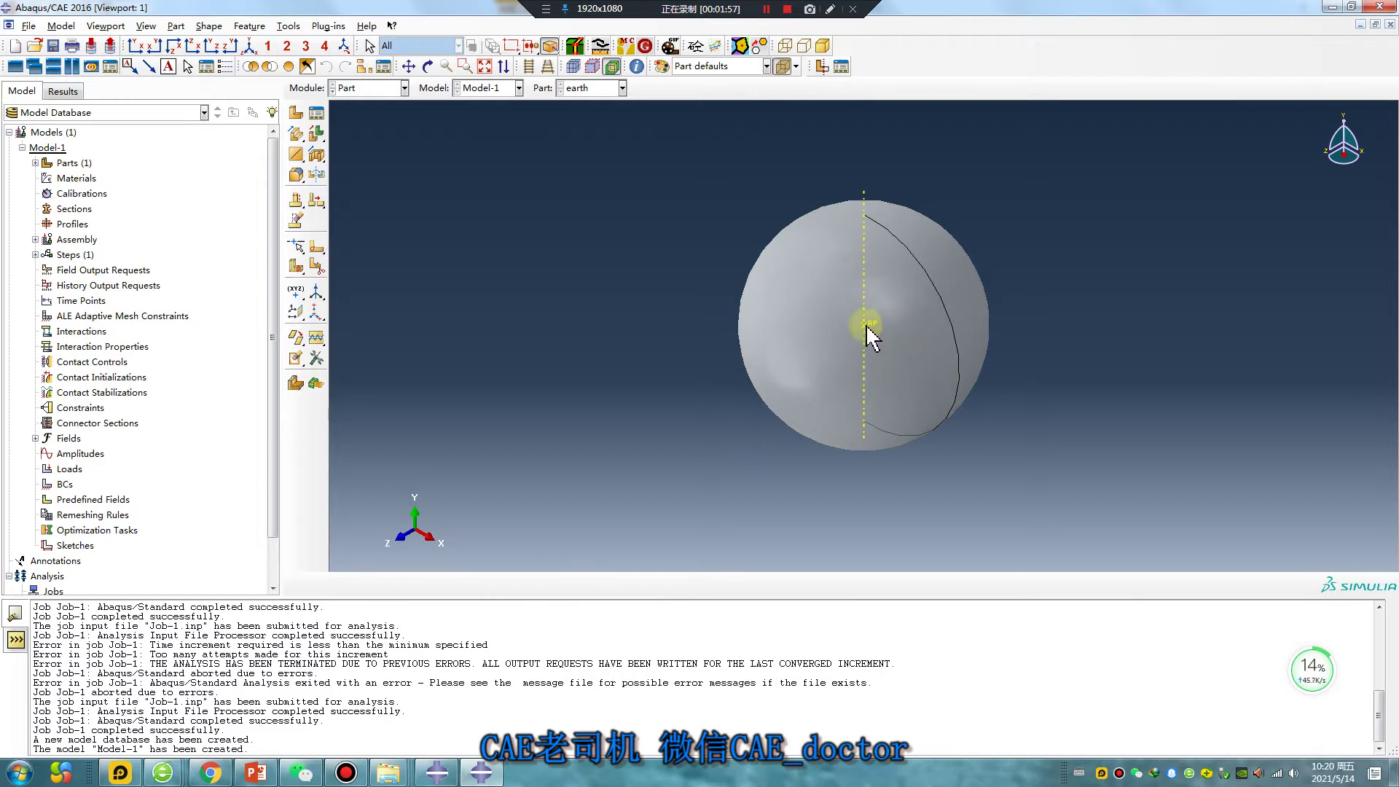
Step: Check the modeling space and type in the earth part's edit settings without changing them
{"action": "left_click", "coordinate": [34, 162]}
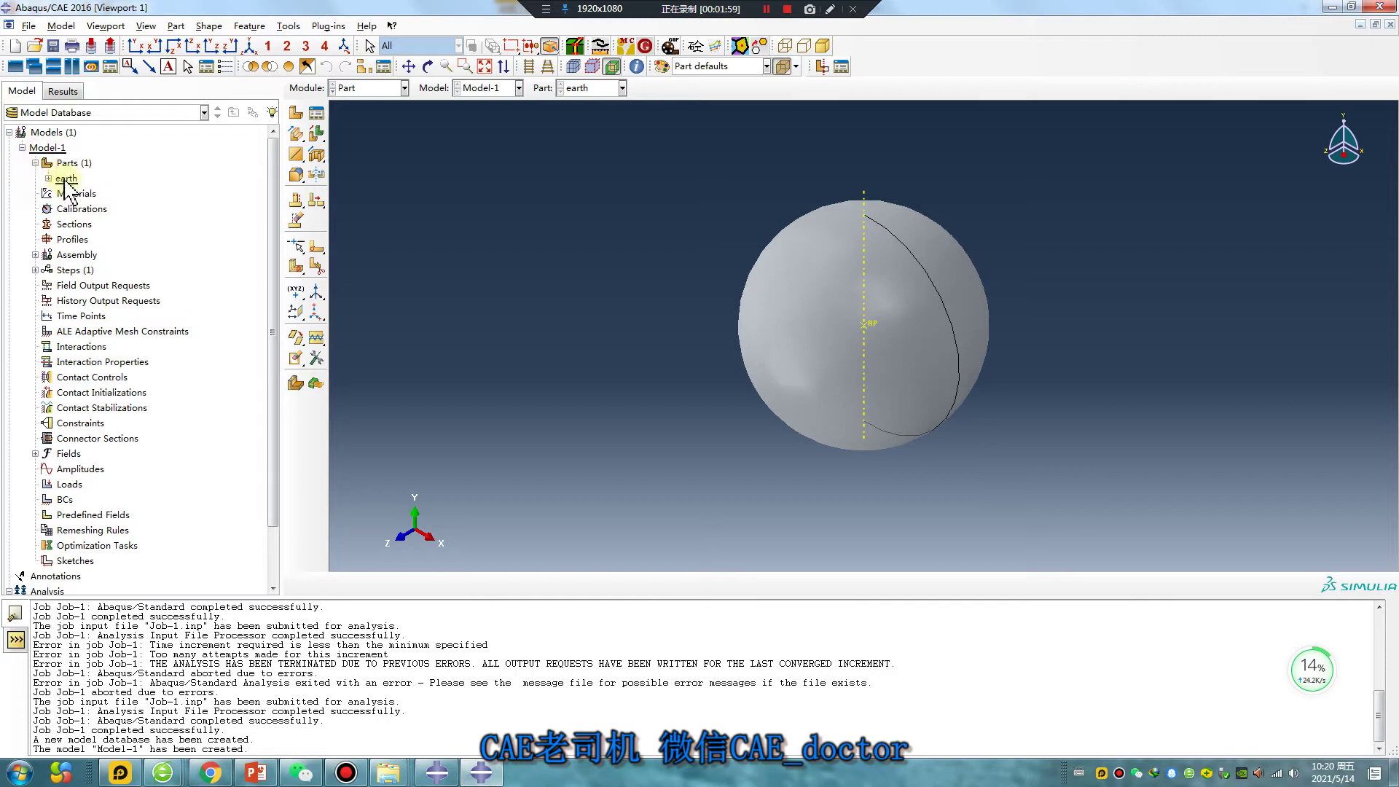
{"action": "right_click", "coordinate": [66, 178]}
{"action": "left_click", "coordinate": [93, 224]}
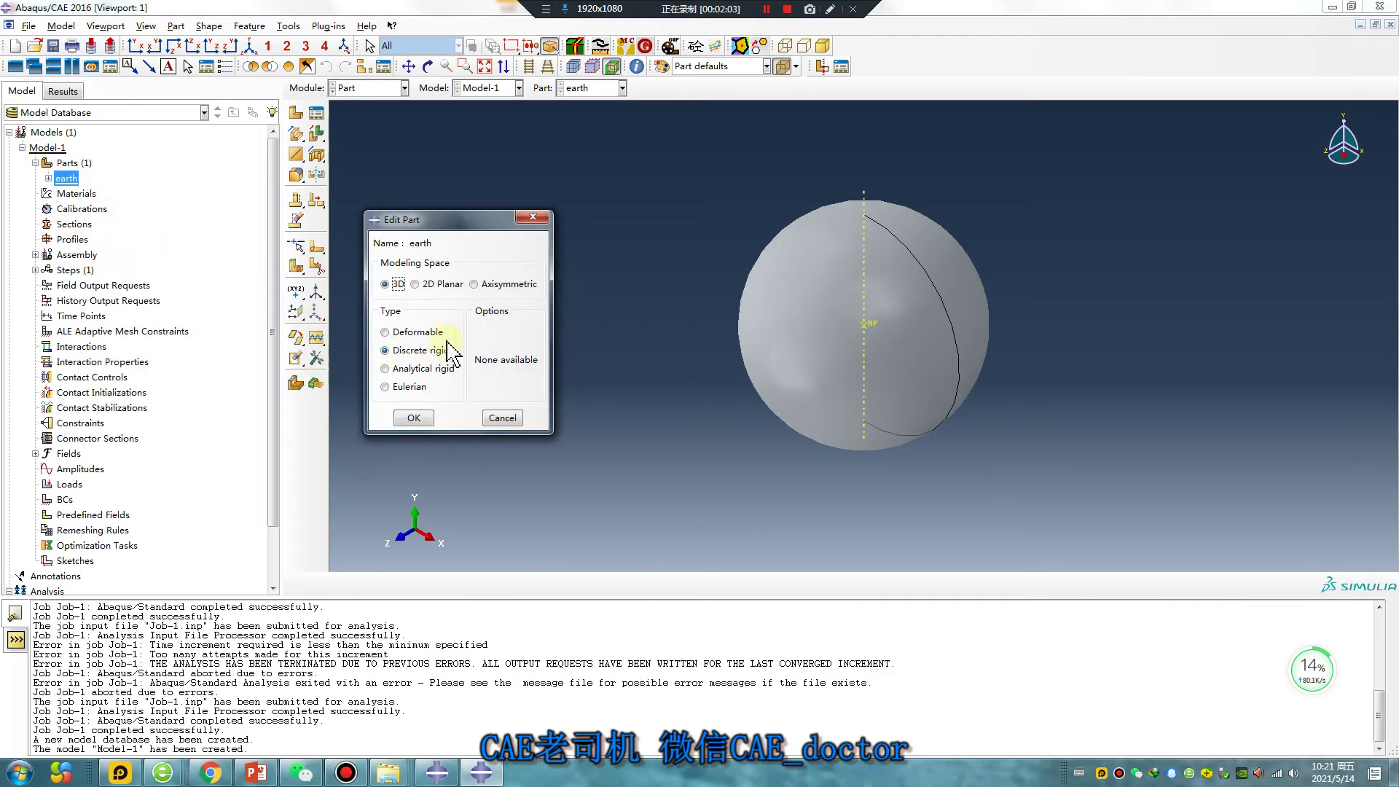
{"action": "left_click", "coordinate": [533, 217]}
Step: Create a 3D deformable part named sun with a revolved solid base feature and an approximate size of 200
{"action": "left_click", "coordinate": [296, 113]}
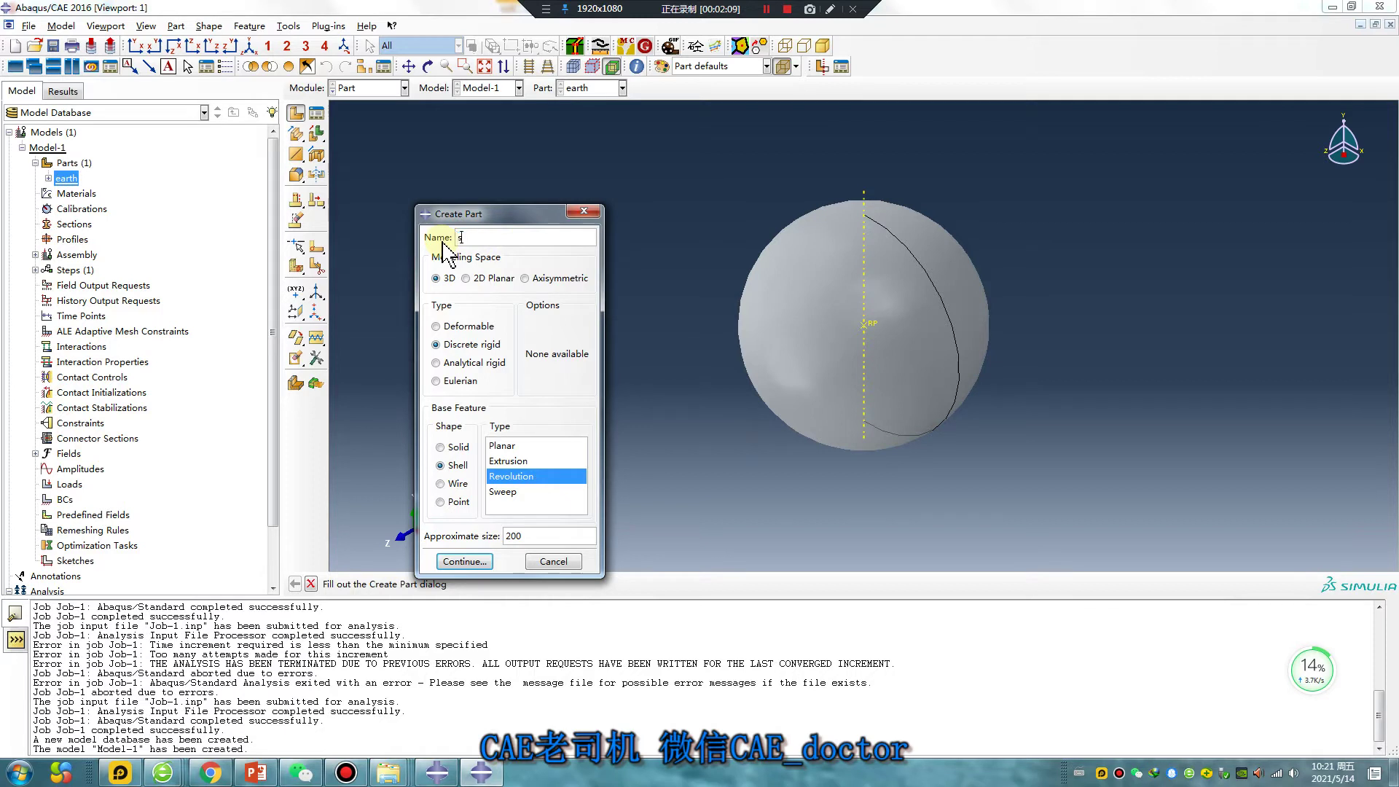
{"action": "left_click", "coordinate": [439, 448]}
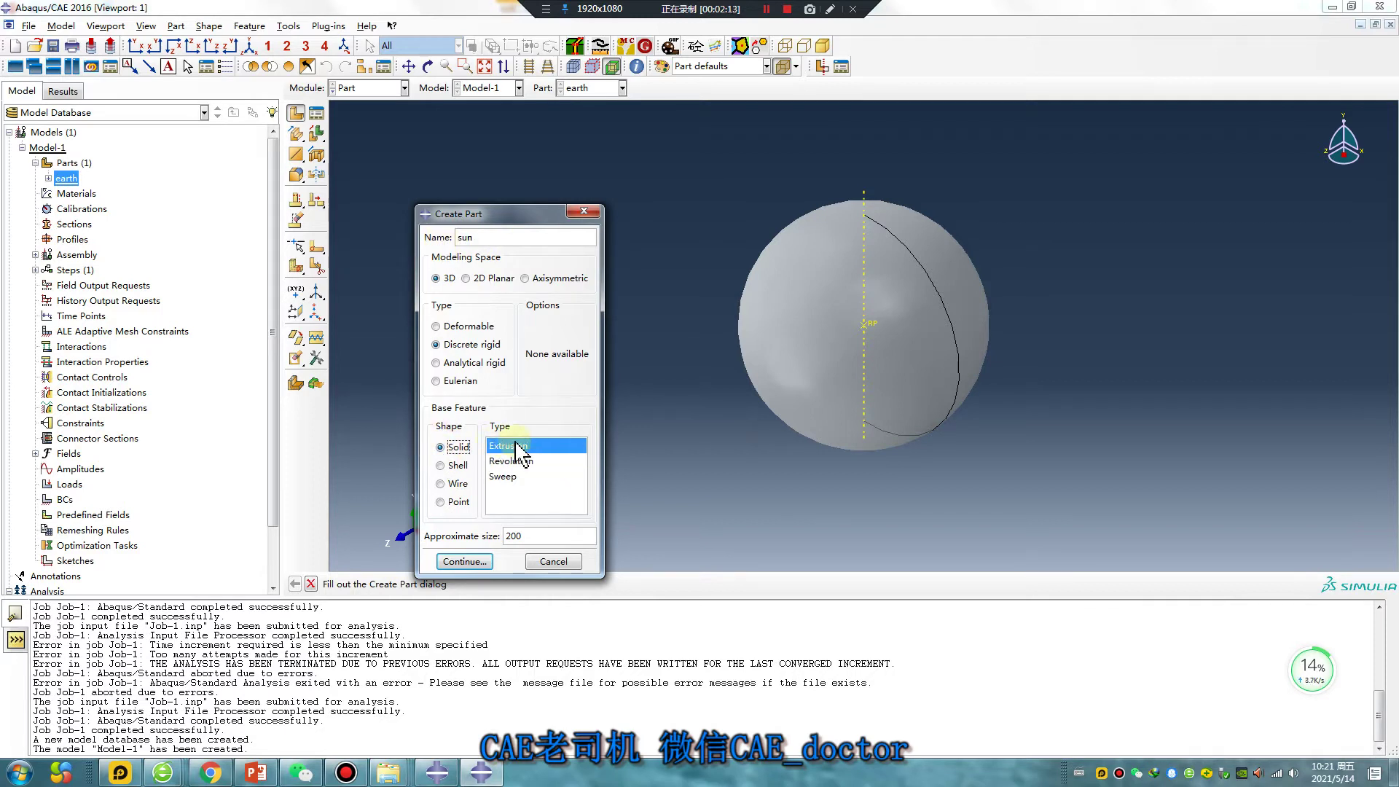
{"action": "left_click", "coordinate": [534, 462]}
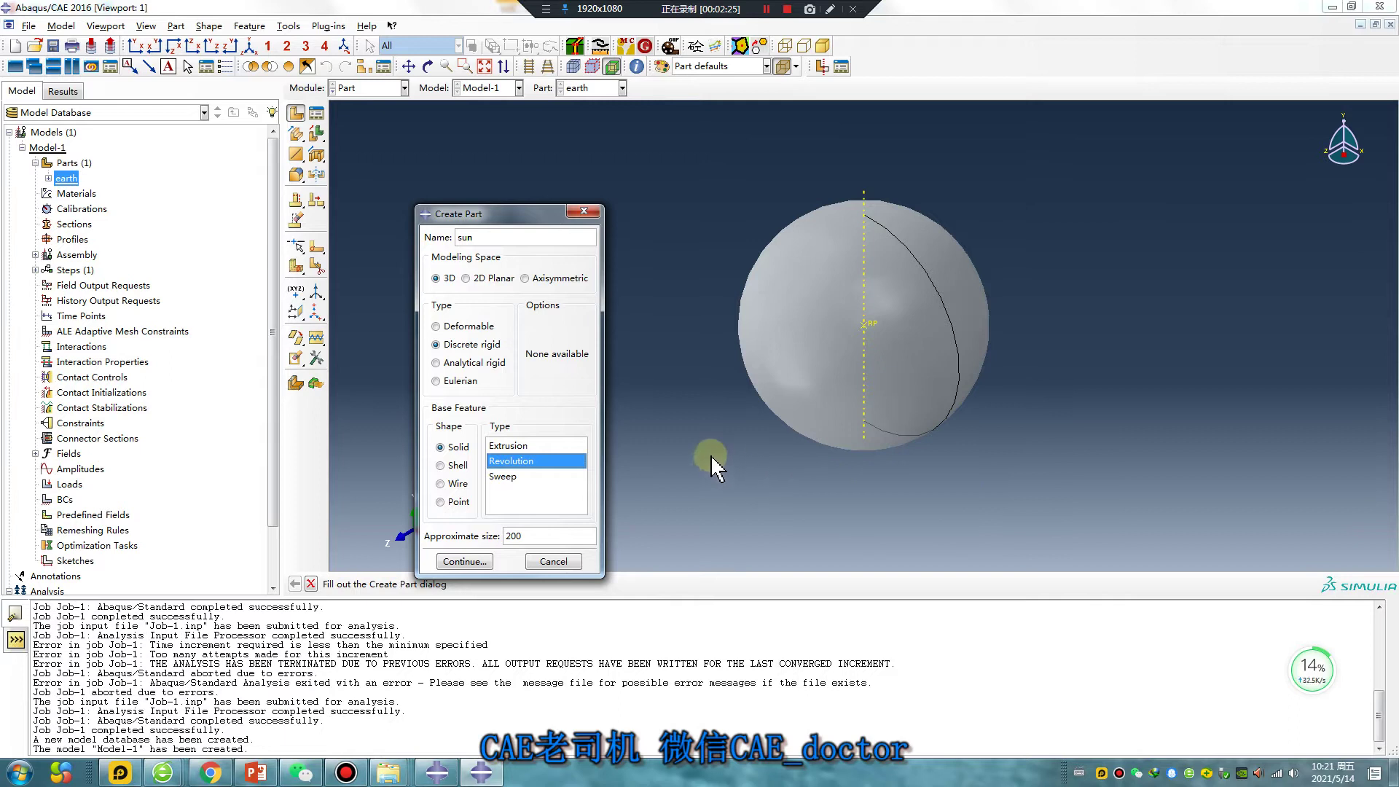
{"action": "left_click", "coordinate": [436, 325]}
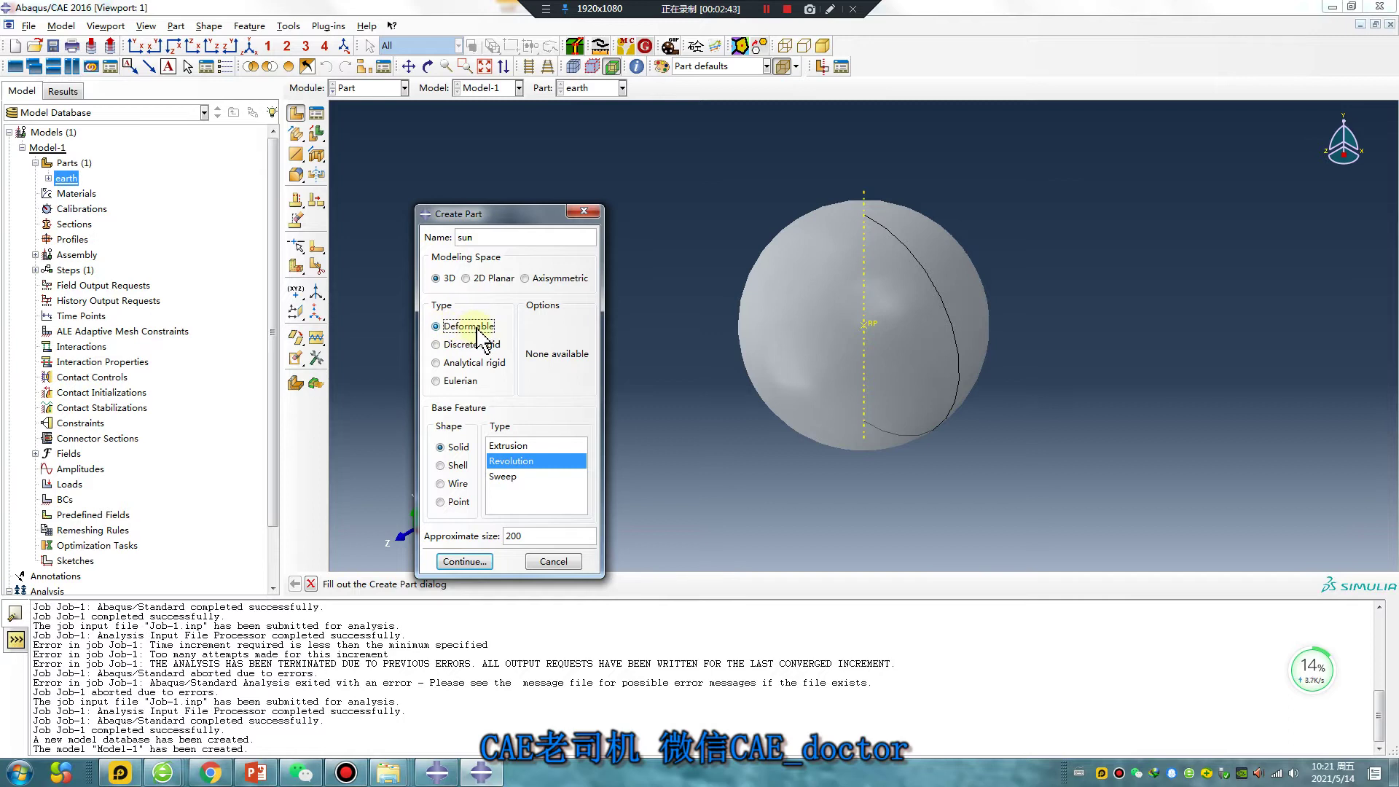
{"action": "left_click", "coordinate": [472, 563]}
Step: Sketch a circle of radius 5 centred on the origin, with a vertical diameter line along the revolution axis
{"action": "left_click", "coordinate": [295, 135]}
{"action": "left_click", "coordinate": [867, 337]}
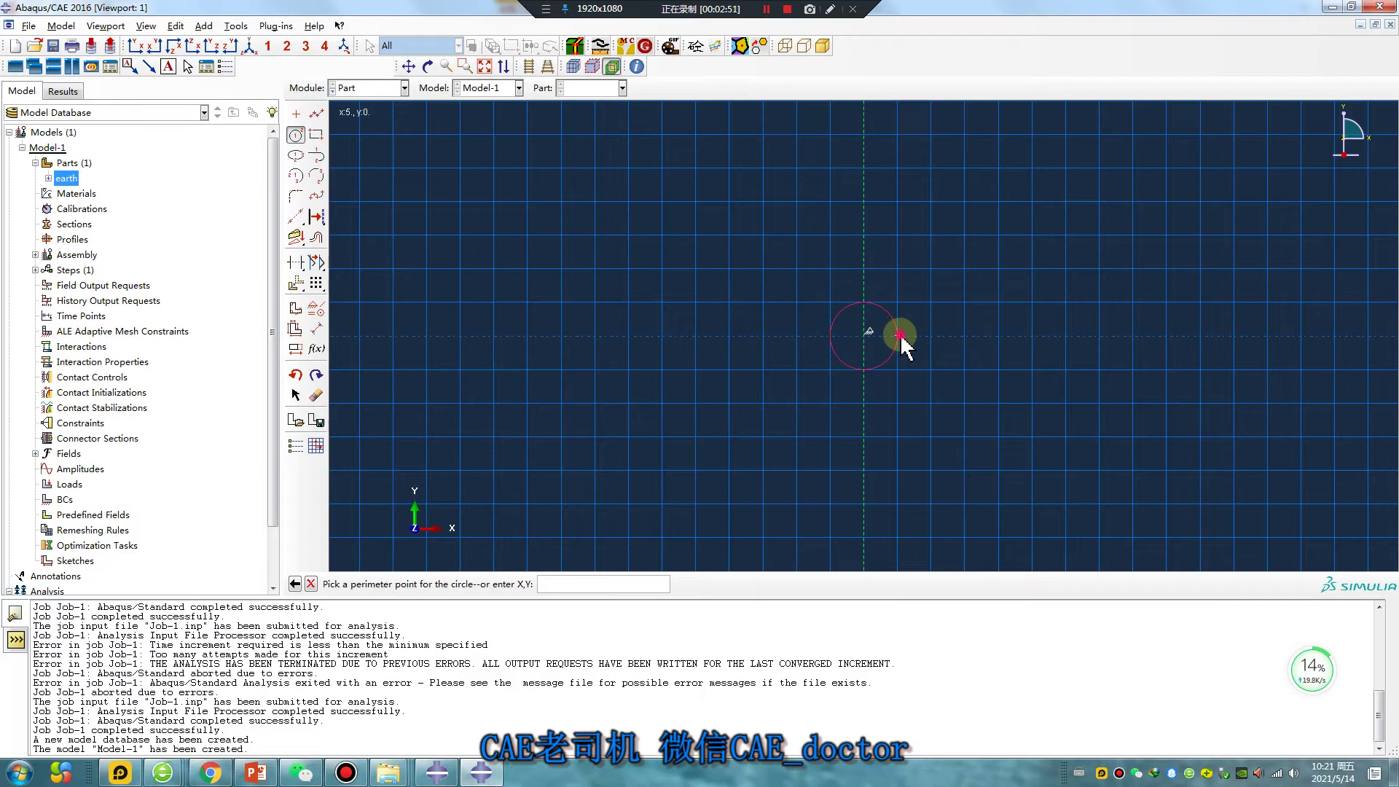
{"action": "left_click", "coordinate": [899, 334]}
{"action": "left_click", "coordinate": [316, 114]}
{"action": "left_click", "coordinate": [864, 303]}
{"action": "left_click", "coordinate": [864, 370]}
Step: Trim away the negative-X half of the sun's circle and revolve the section through 360 degrees
{"action": "left_click", "coordinate": [296, 262]}
{"action": "left_click", "coordinate": [833, 321]}
{"action": "middle_click", "coordinate": [757, 404]}
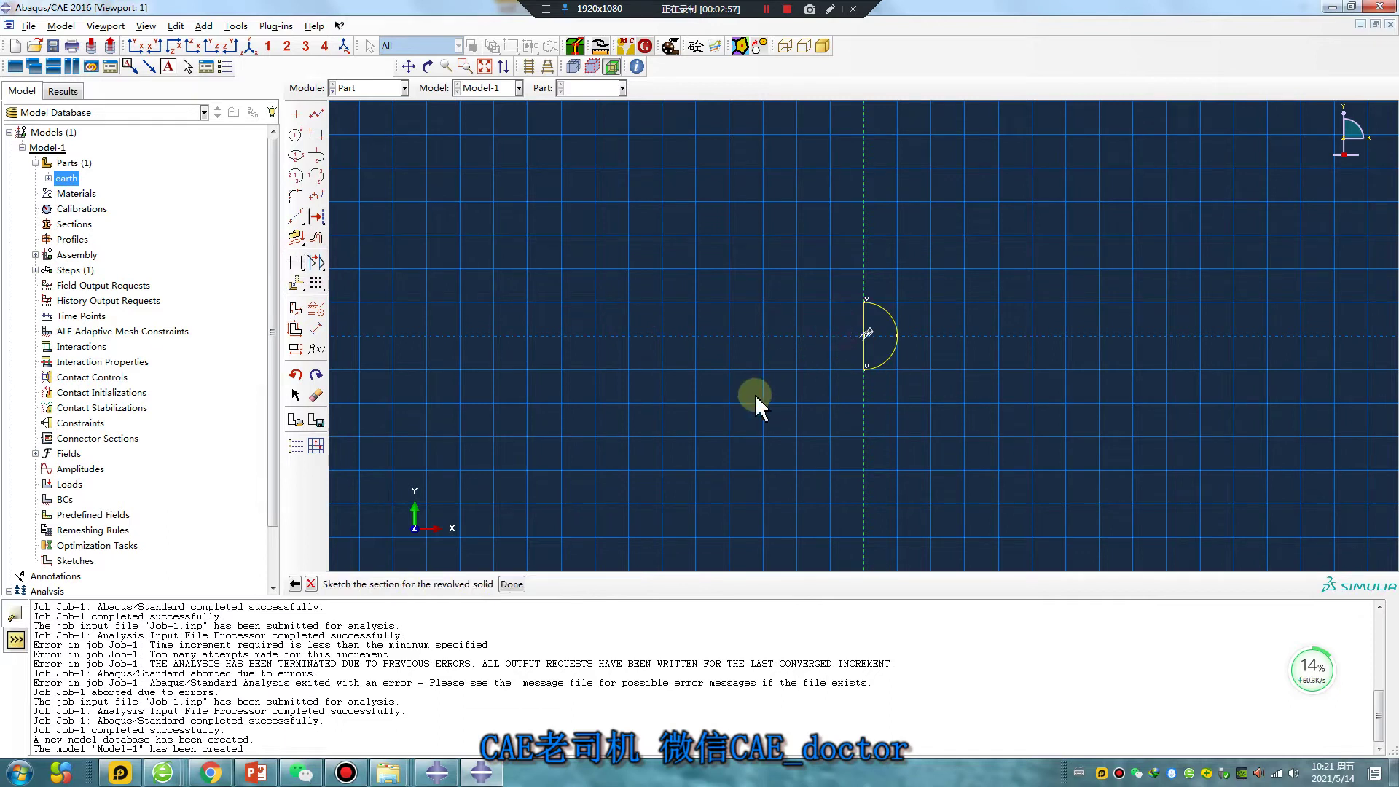
{"action": "middle_click", "coordinate": [757, 405]}
{"action": "type", "text": "0"}
{"action": "key", "text": "Return"}
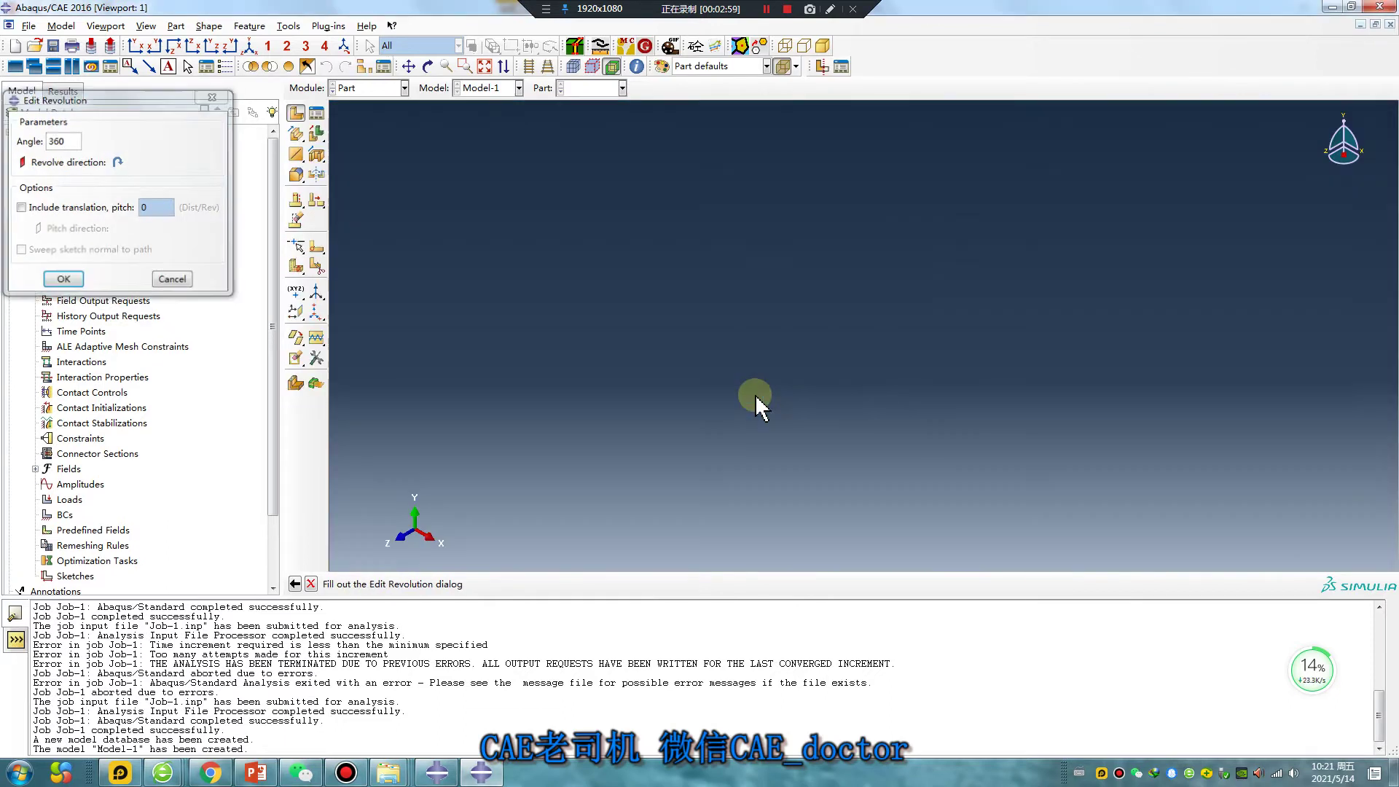
{"action": "left_click", "coordinate": [821, 46]}
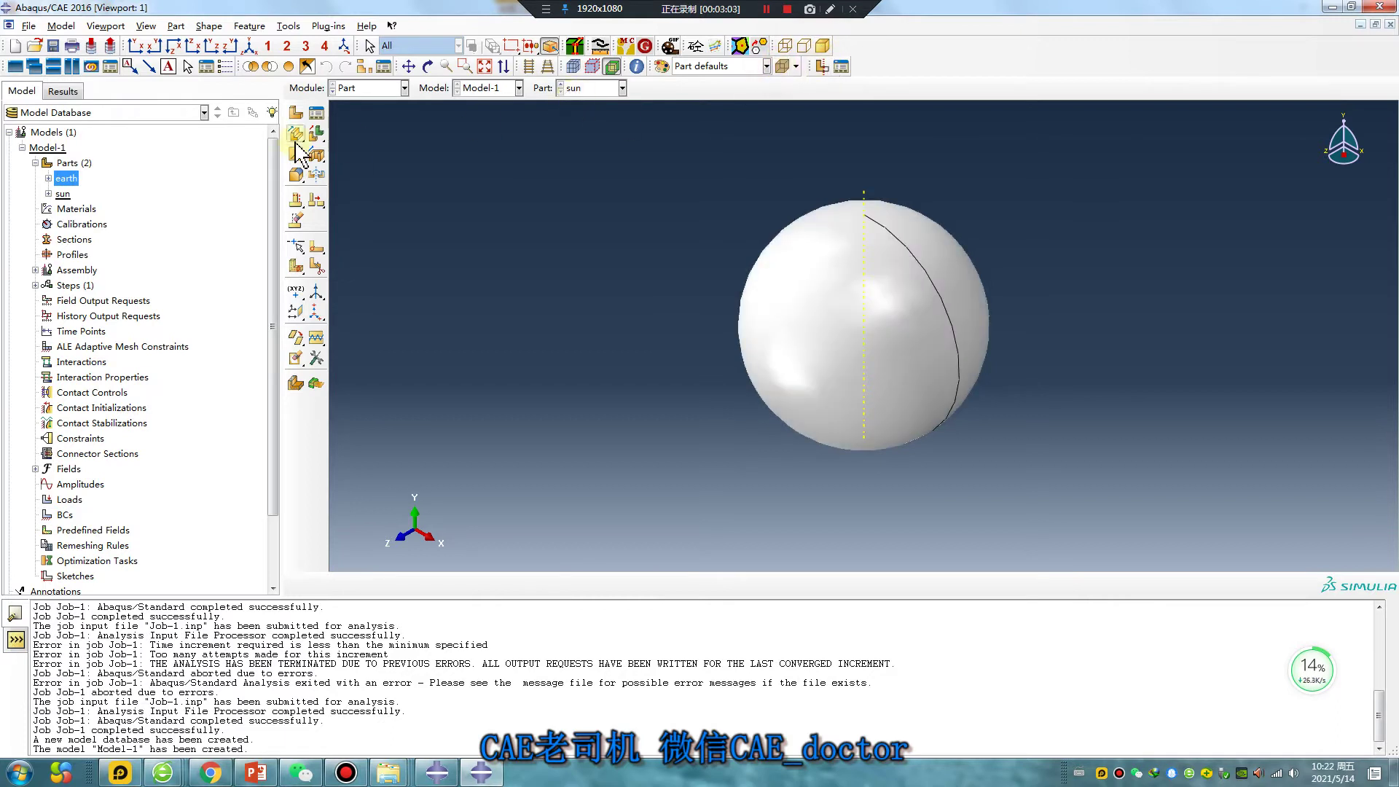
{"action": "left_click", "coordinate": [295, 112]}
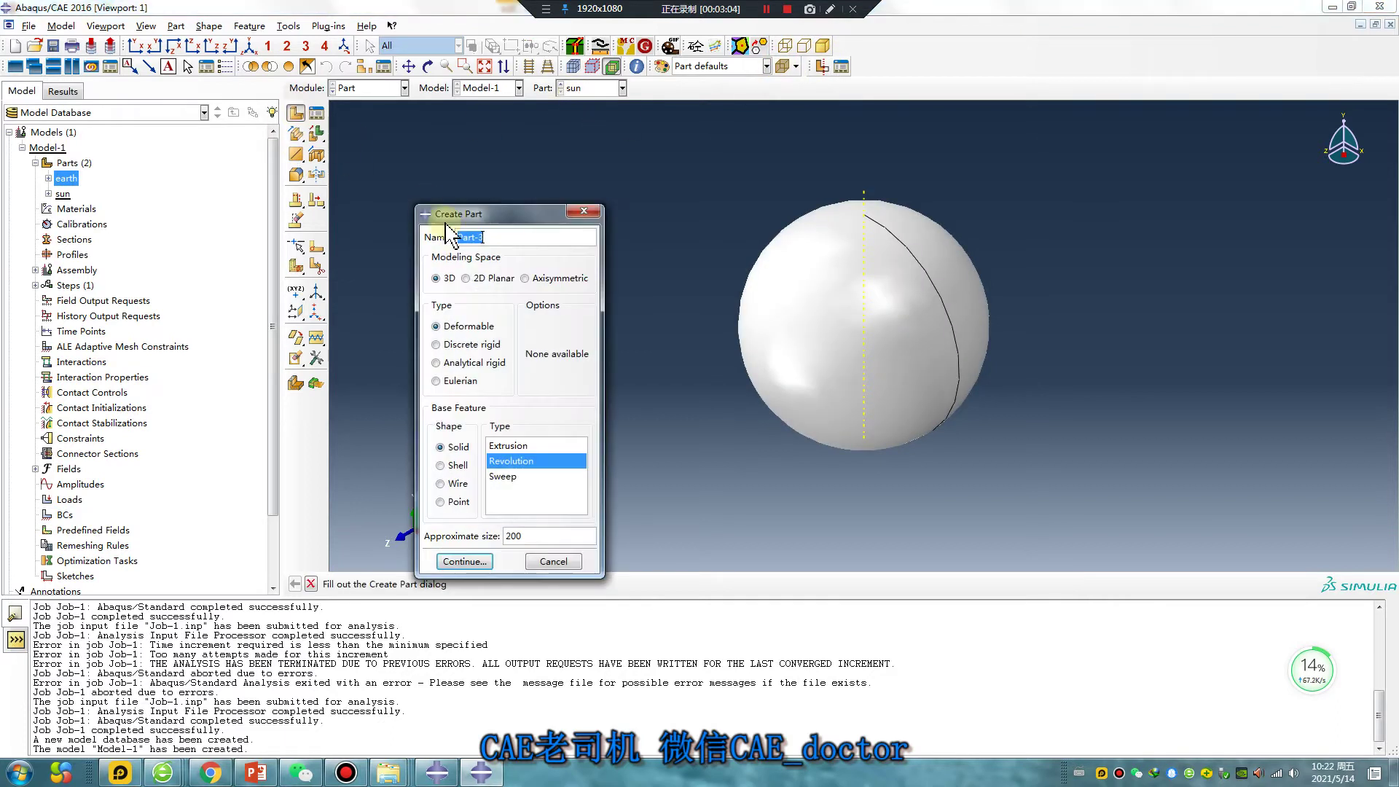
{"action": "left_click", "coordinate": [583, 211]}
Step: Create the material Material-1 in the Property module and add isotropic elastic behaviour to it
{"action": "left_click", "coordinate": [368, 87]}
{"action": "left_click", "coordinate": [373, 121]}
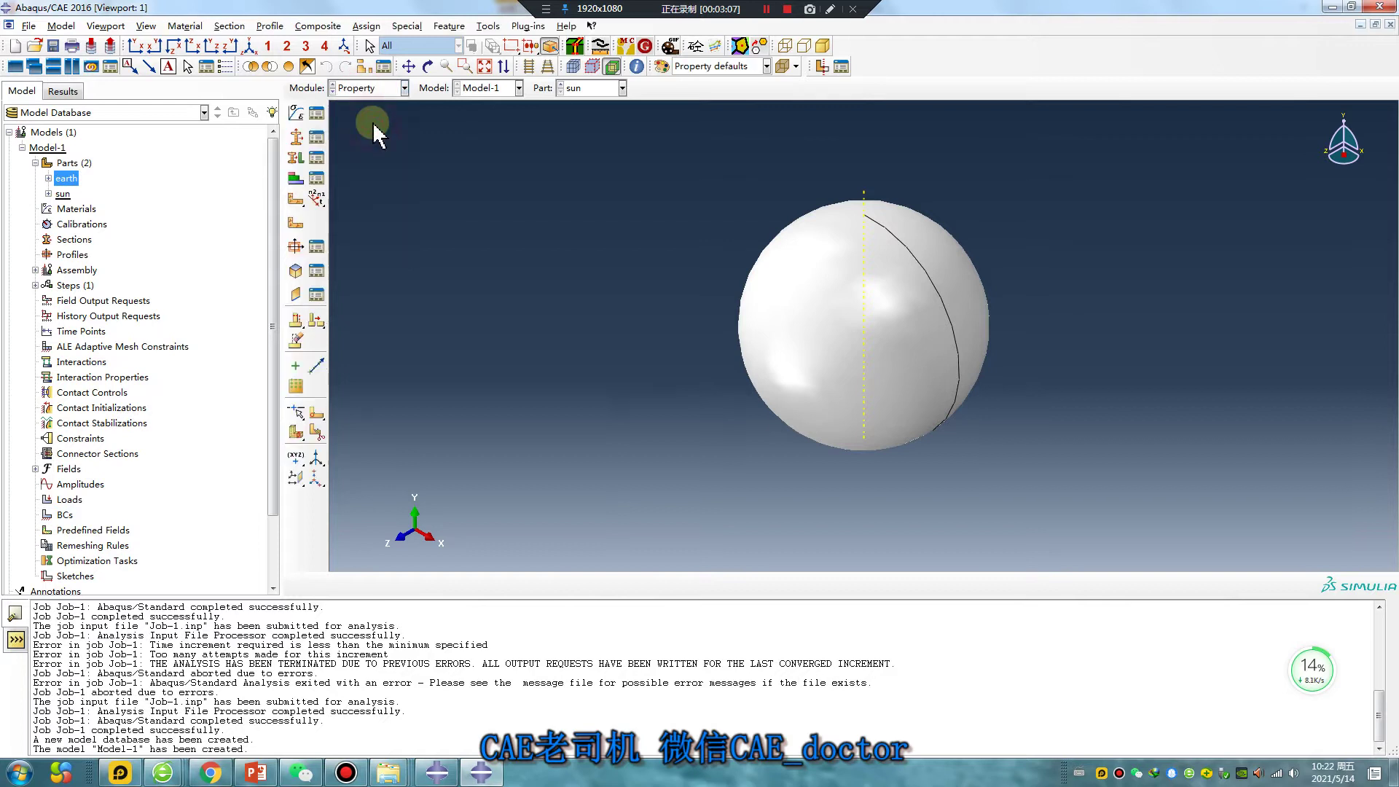
{"action": "left_click", "coordinate": [296, 114]}
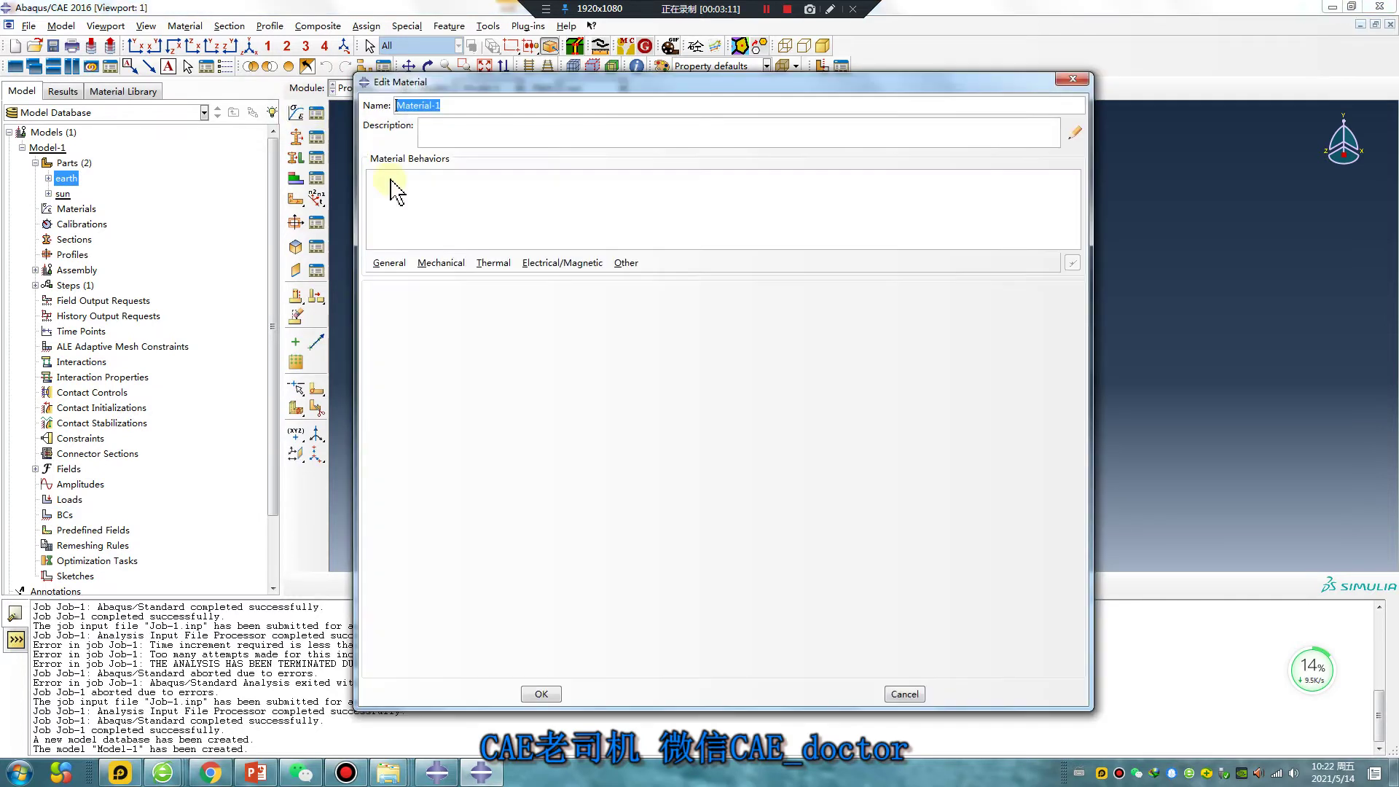
{"action": "left_click", "coordinate": [440, 263]}
{"action": "mouse_move", "coordinate": [452, 283]}
{"action": "left_click", "coordinate": [674, 278]}
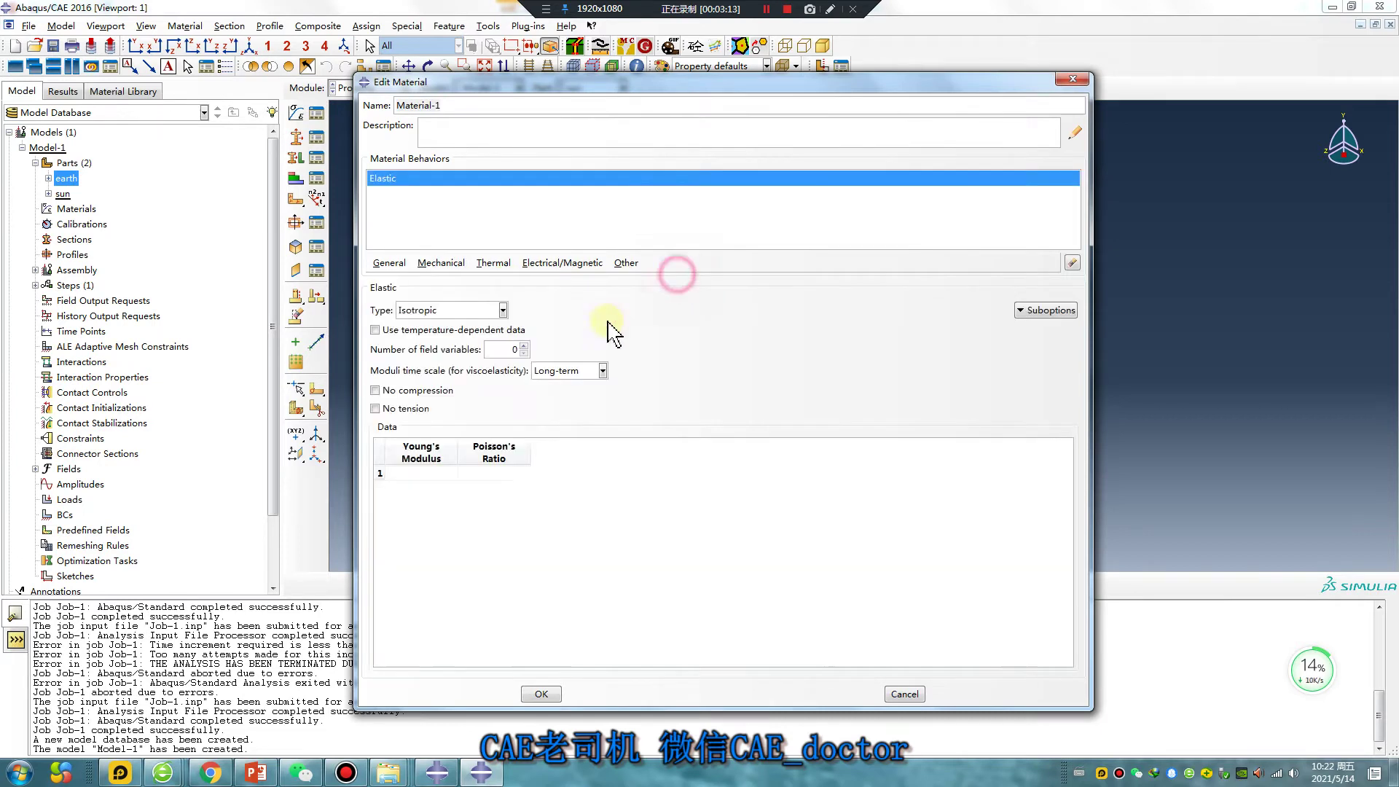
Step: Set the material's Young's modulus to 2e5 and Poisson's ratio to 0.3, and save the material
{"action": "left_click", "coordinate": [438, 475]}
{"action": "type", "text": "2e5"}
{"action": "left_click", "coordinate": [519, 474]}
{"action": "type", "text": "0"}
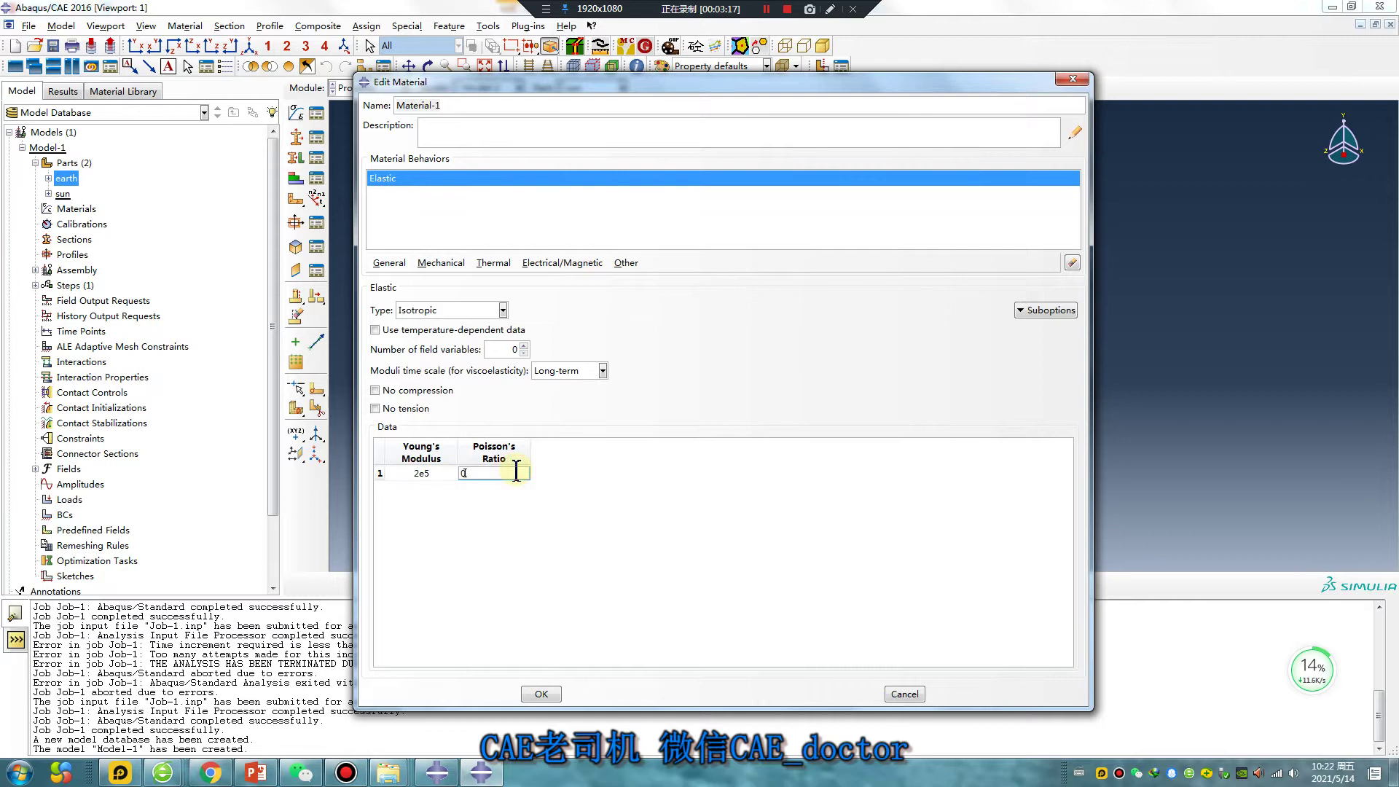
{"action": "type", "text": ".3"}
{"action": "left_click", "coordinate": [540, 693]}
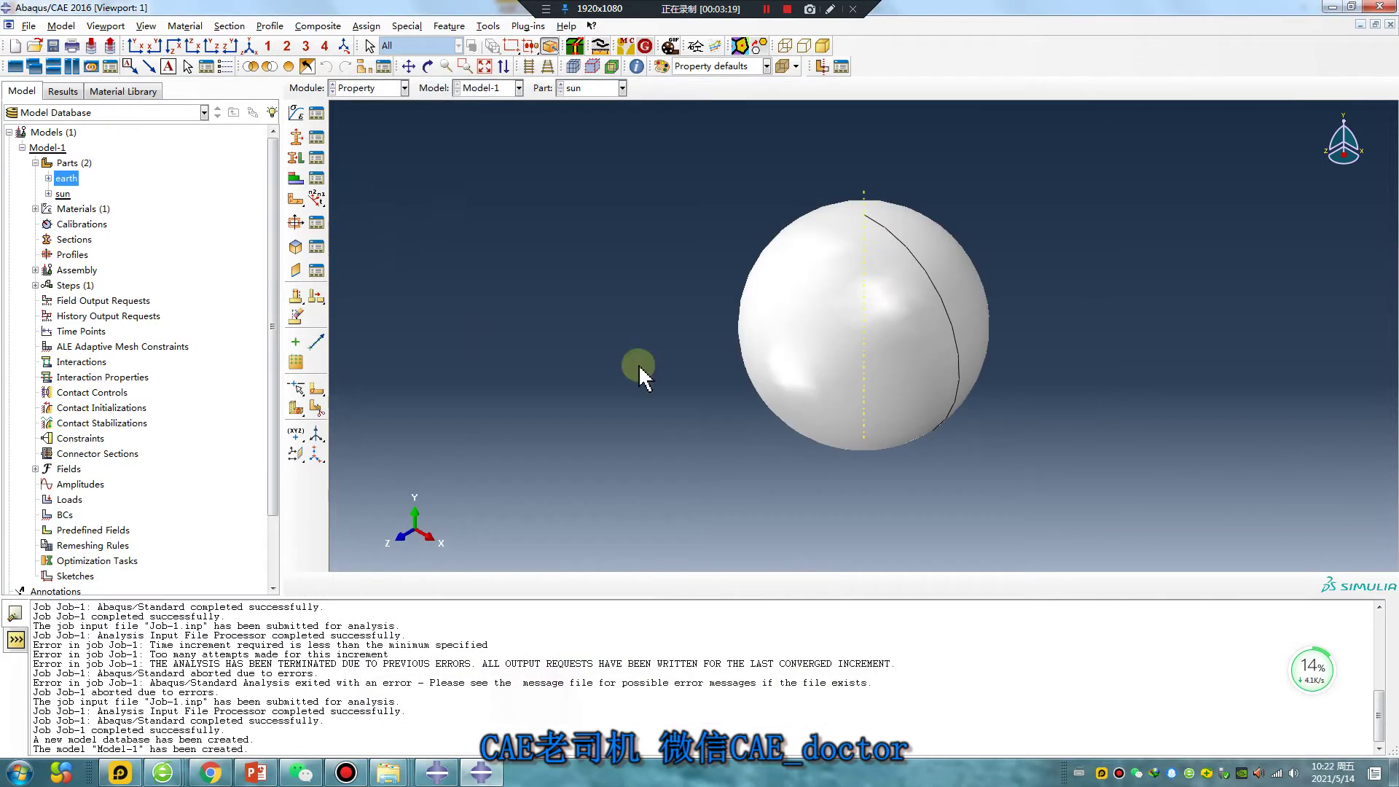
Step: Create a section with the default settings for the elastic material
{"action": "left_click", "coordinate": [297, 138]}
{"action": "left_click", "coordinate": [459, 380]}
{"action": "left_click", "coordinate": [536, 315]}
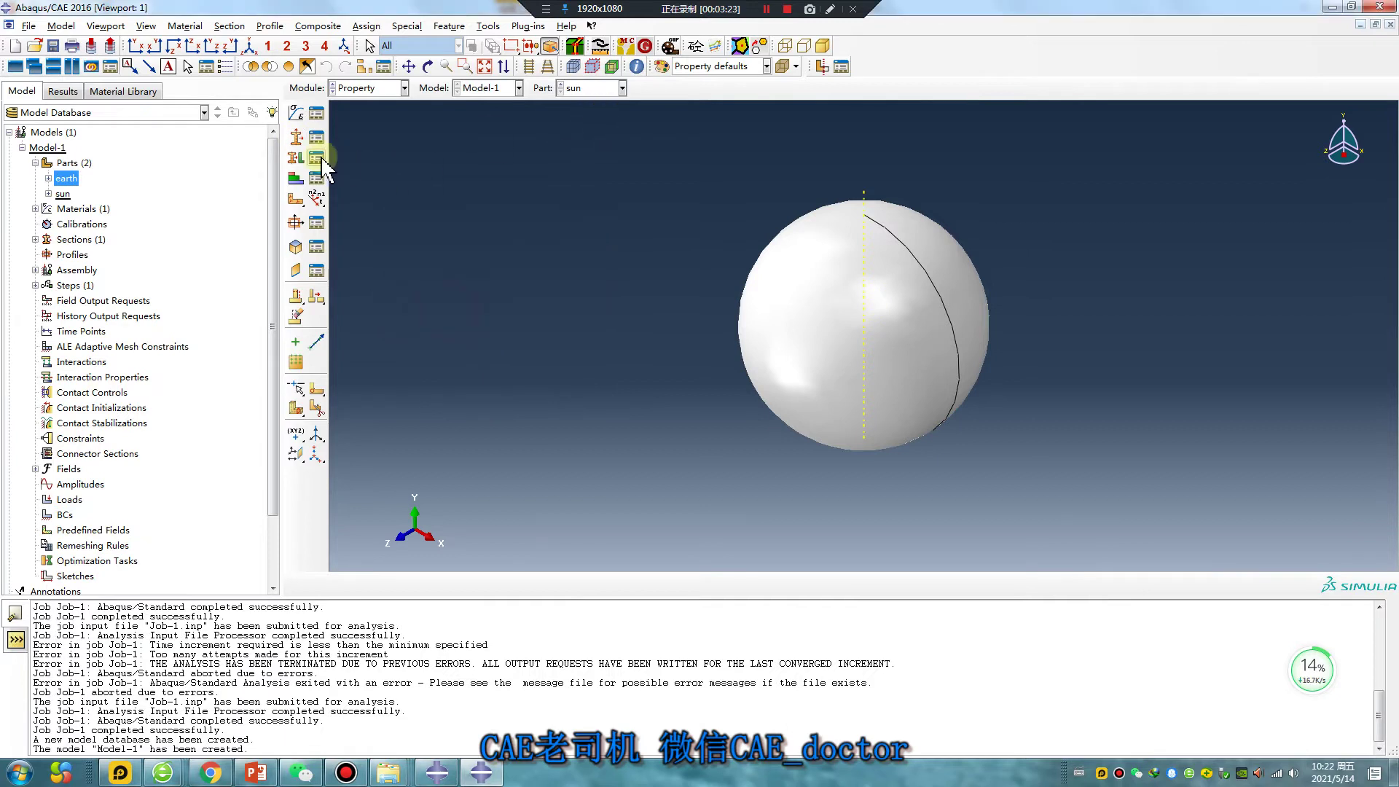
Step: Assign Section-1 to the whole sun sphere
{"action": "left_click", "coordinate": [296, 157]}
{"action": "left_click", "coordinate": [834, 309]}
{"action": "left_click", "coordinate": [665, 583]}
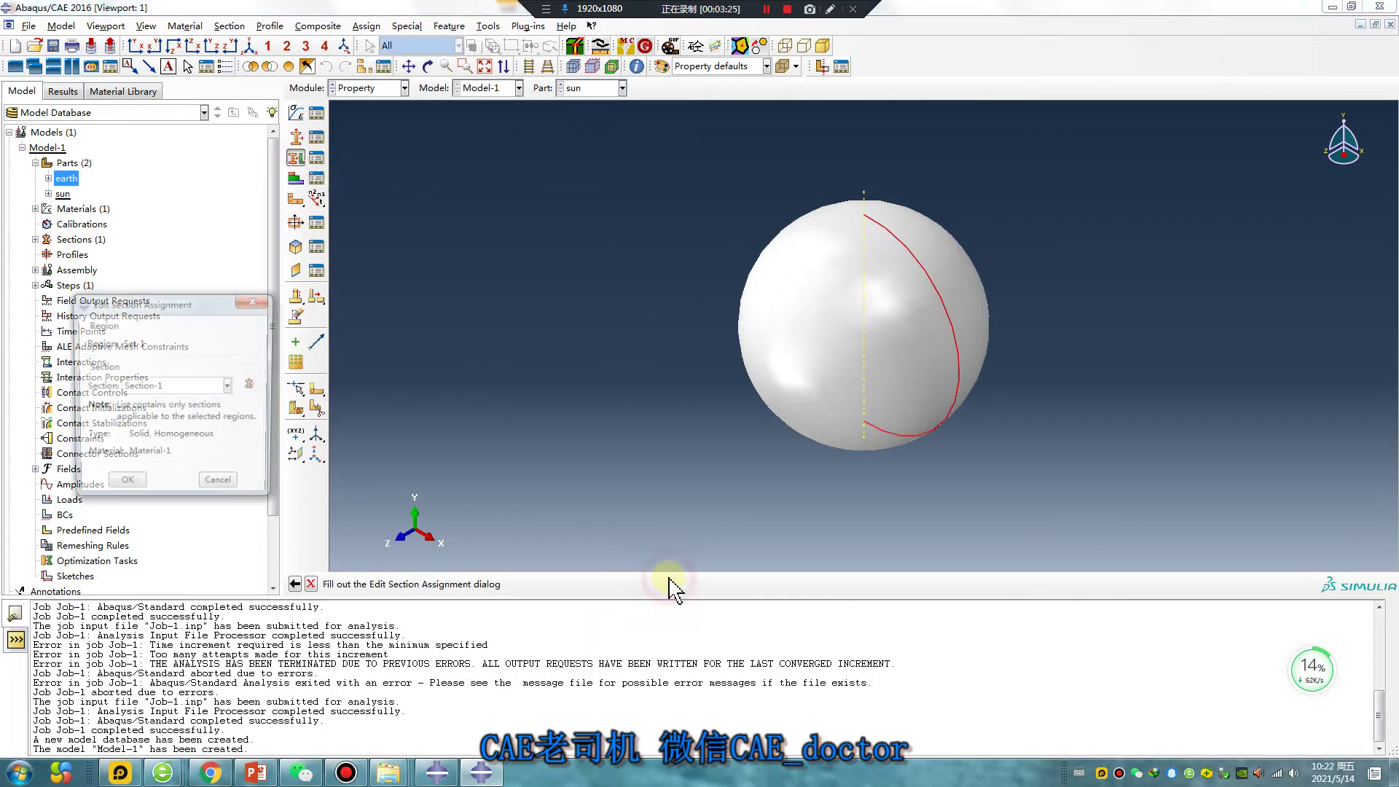
{"action": "left_click", "coordinate": [128, 487]}
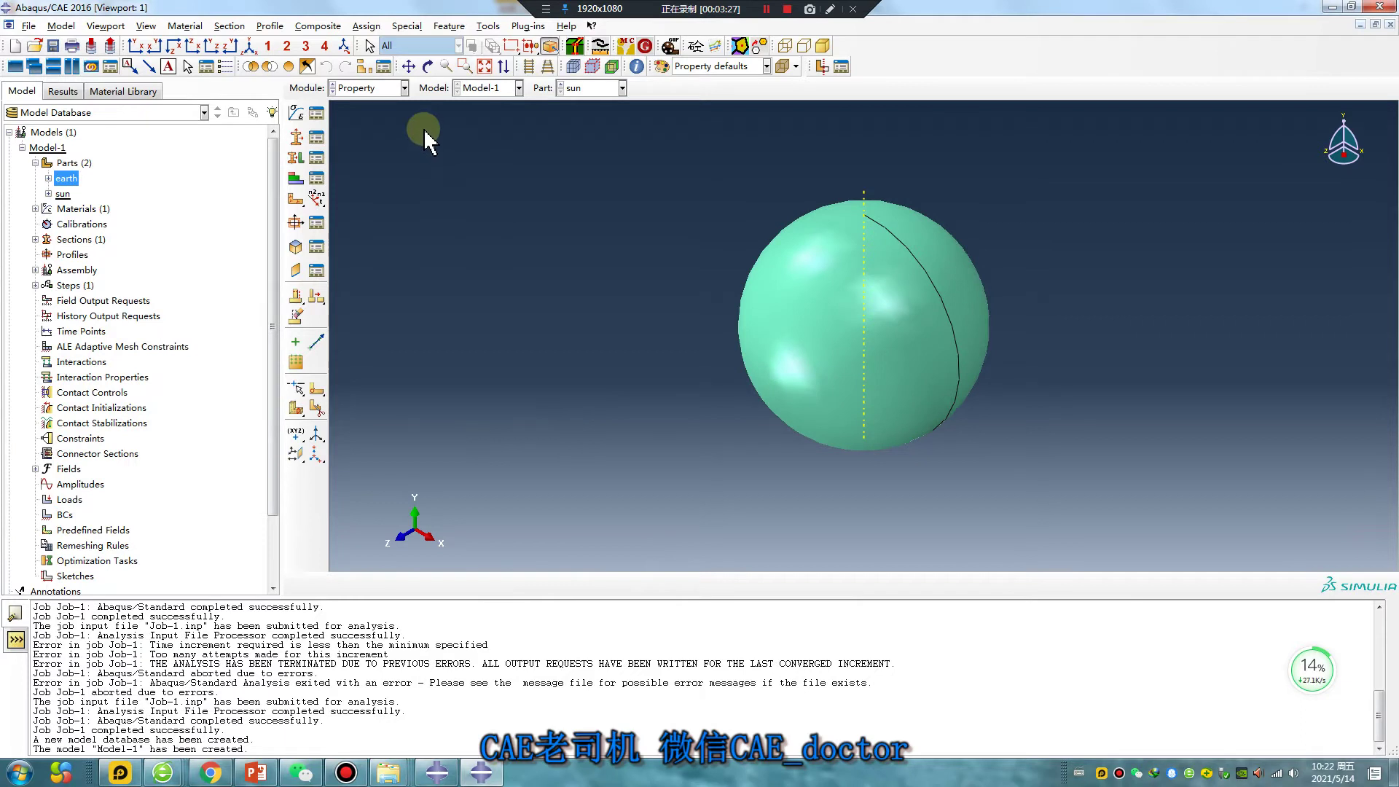
Step: Switch to the Assembly module and create dependent instances of both the earth and sun parts
{"action": "left_click", "coordinate": [379, 89]}
{"action": "left_click", "coordinate": [359, 136]}
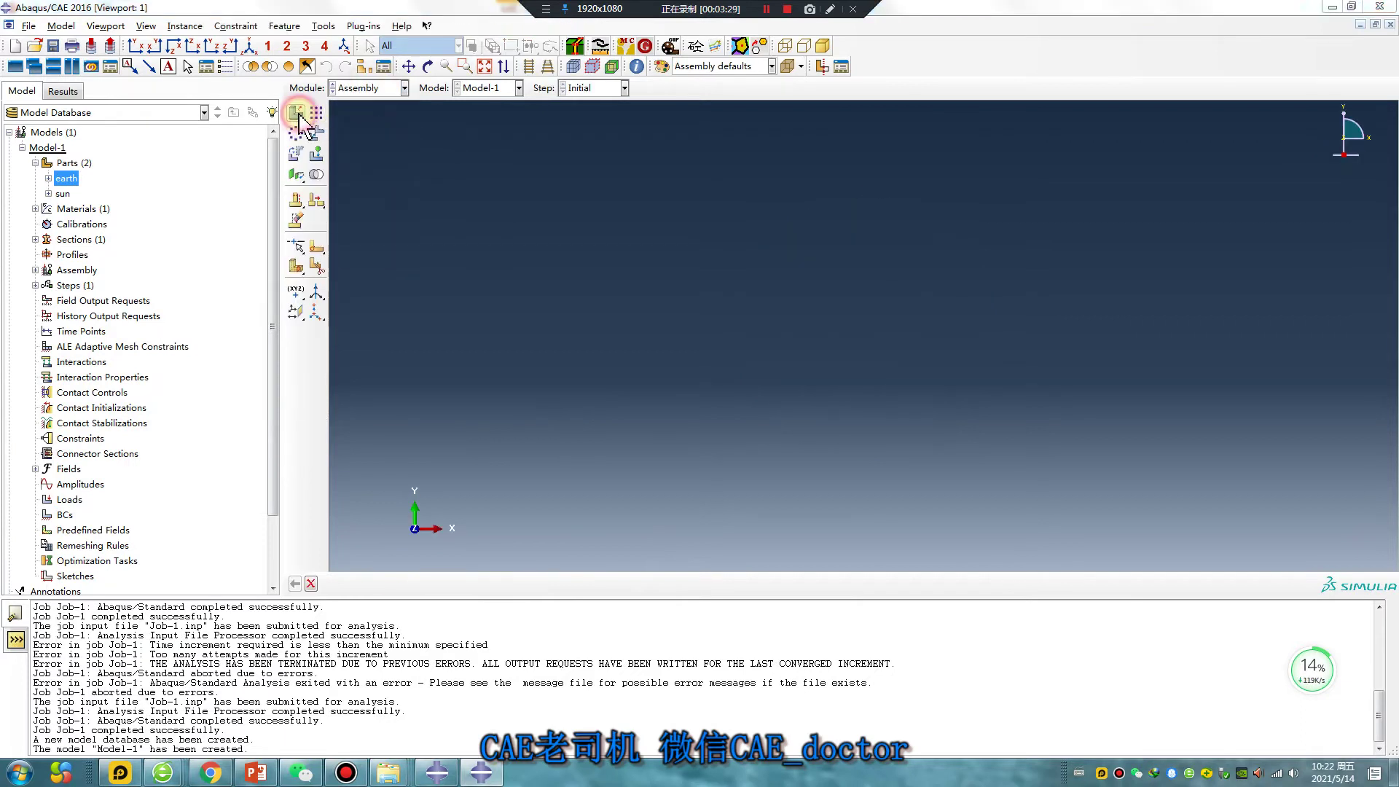
{"action": "left_click", "coordinate": [296, 113]}
{"action": "left_click", "coordinate": [293, 240]}
{"action": "left_click", "coordinate": [291, 253], "text": "shift"}
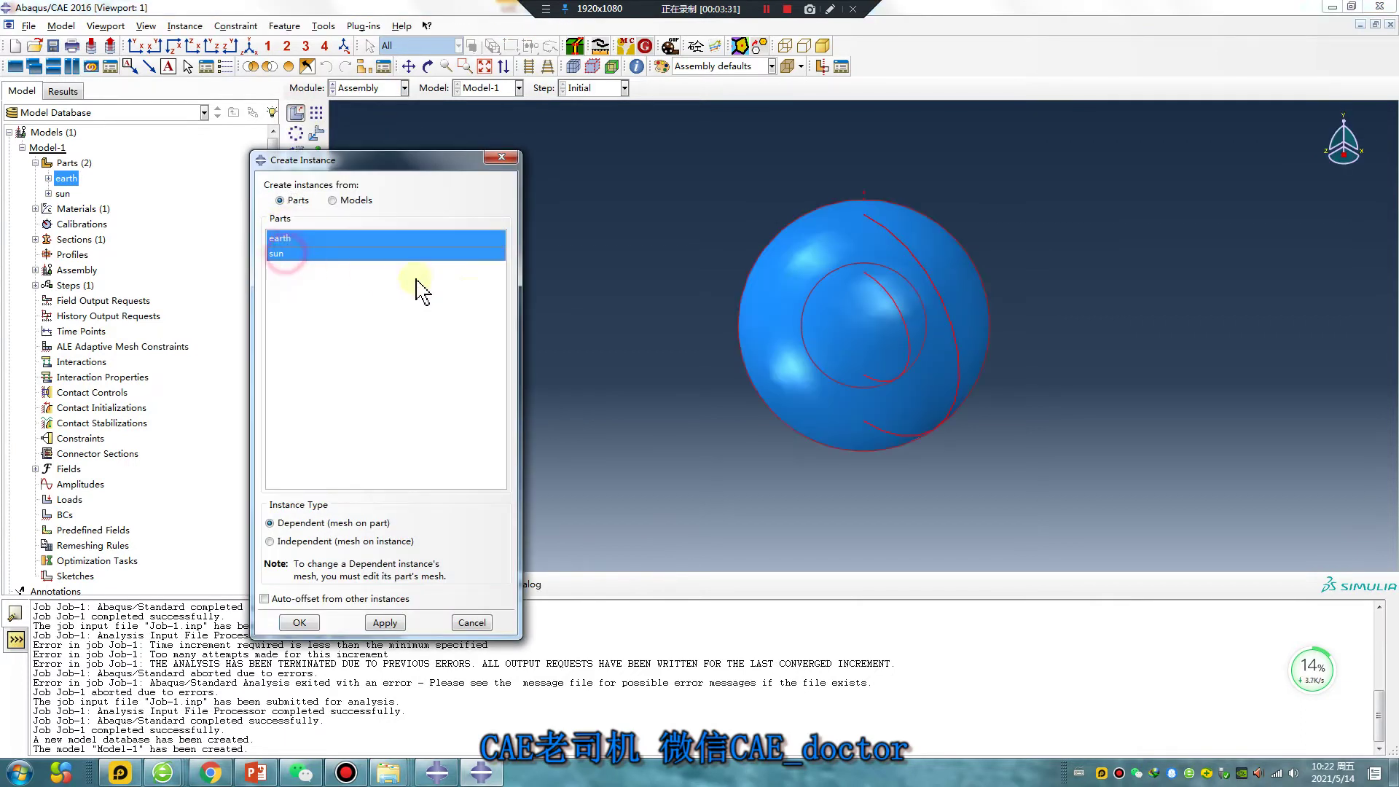
{"action": "left_click", "coordinate": [300, 623]}
Step: Translate the earth instance from the origin to the point 60,0,0 and accept its new position
{"action": "left_click_drag", "start_coordinate": [889, 379], "coordinate": [873, 430], "text": "ctrl+alt"}
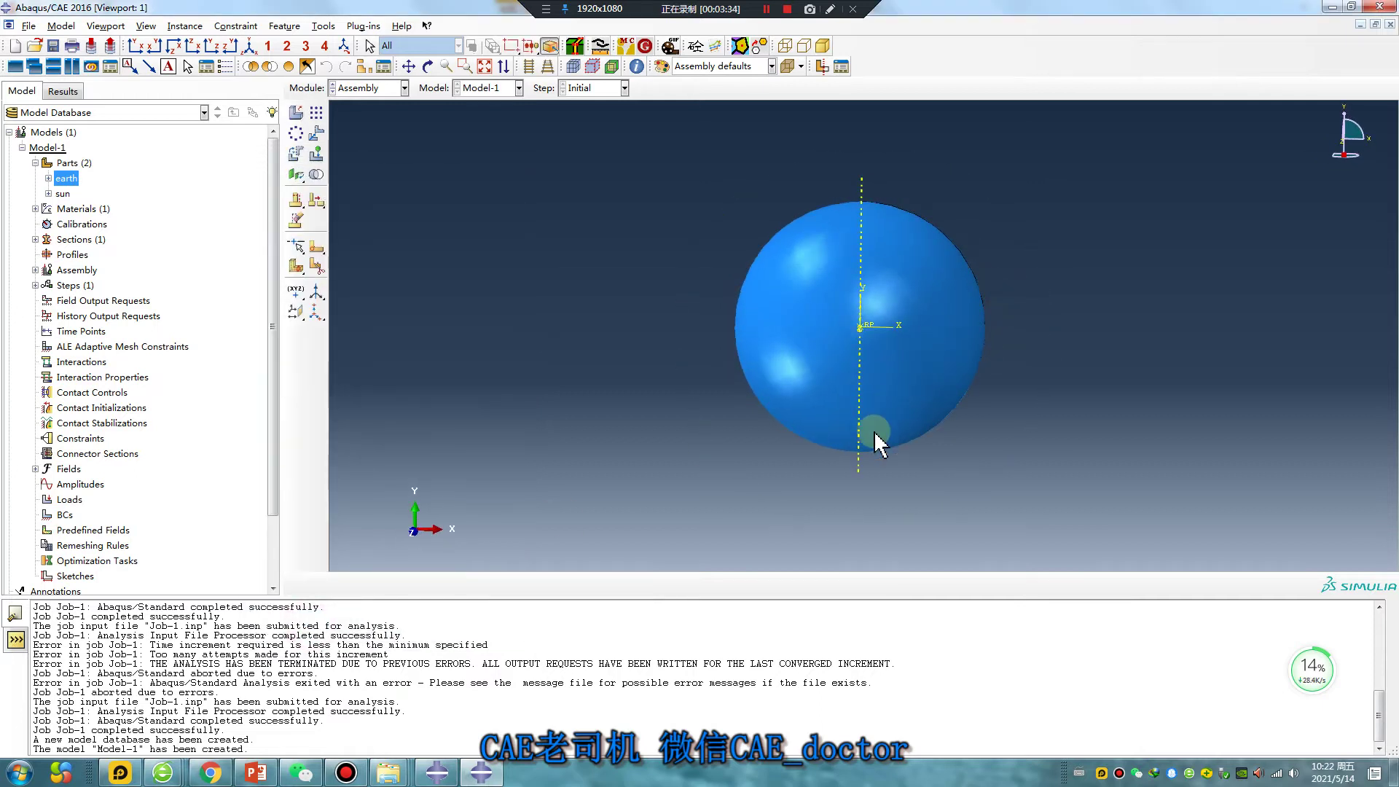
{"action": "left_click", "coordinate": [315, 135]}
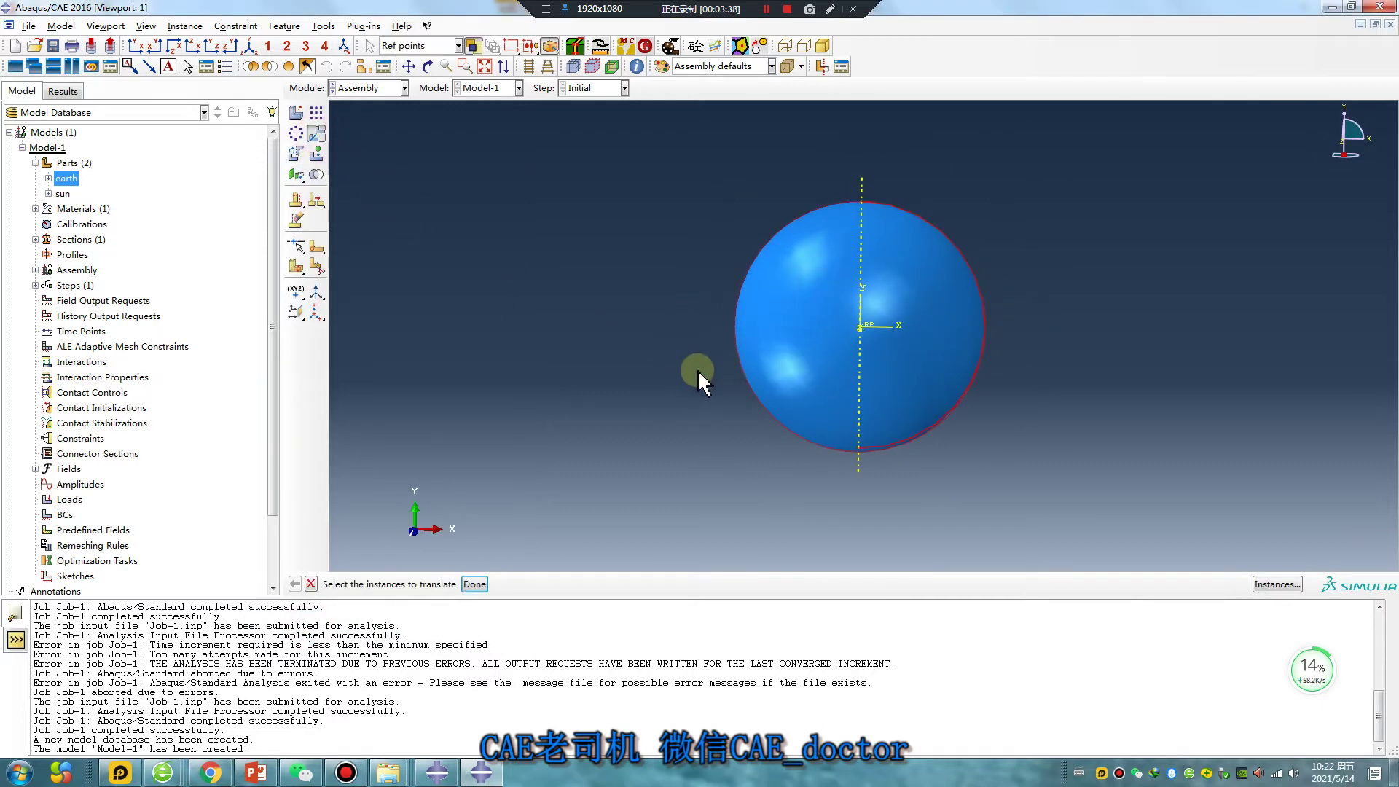
{"action": "left_click", "coordinate": [814, 309]}
{"action": "left_click", "coordinate": [474, 583]}
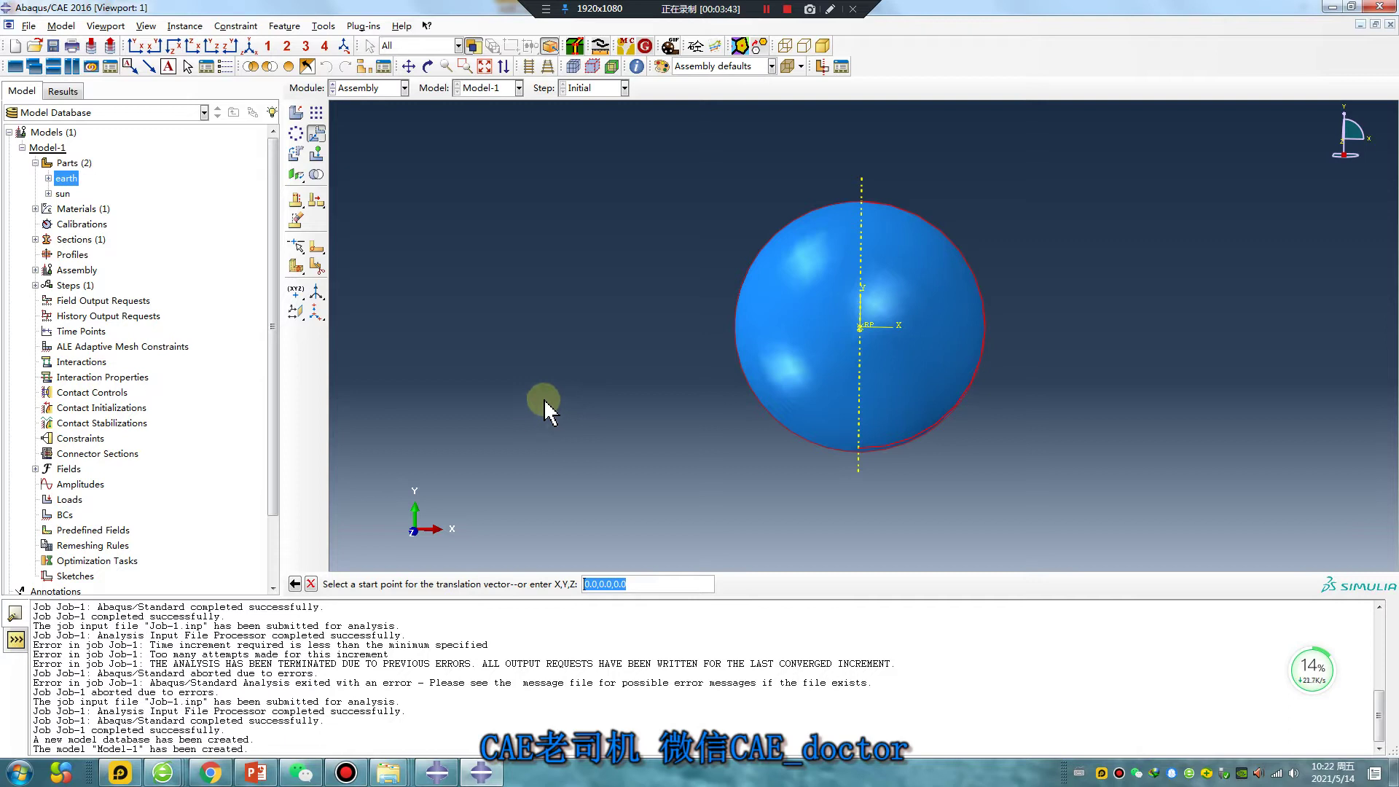
{"action": "key", "text": "Return"}
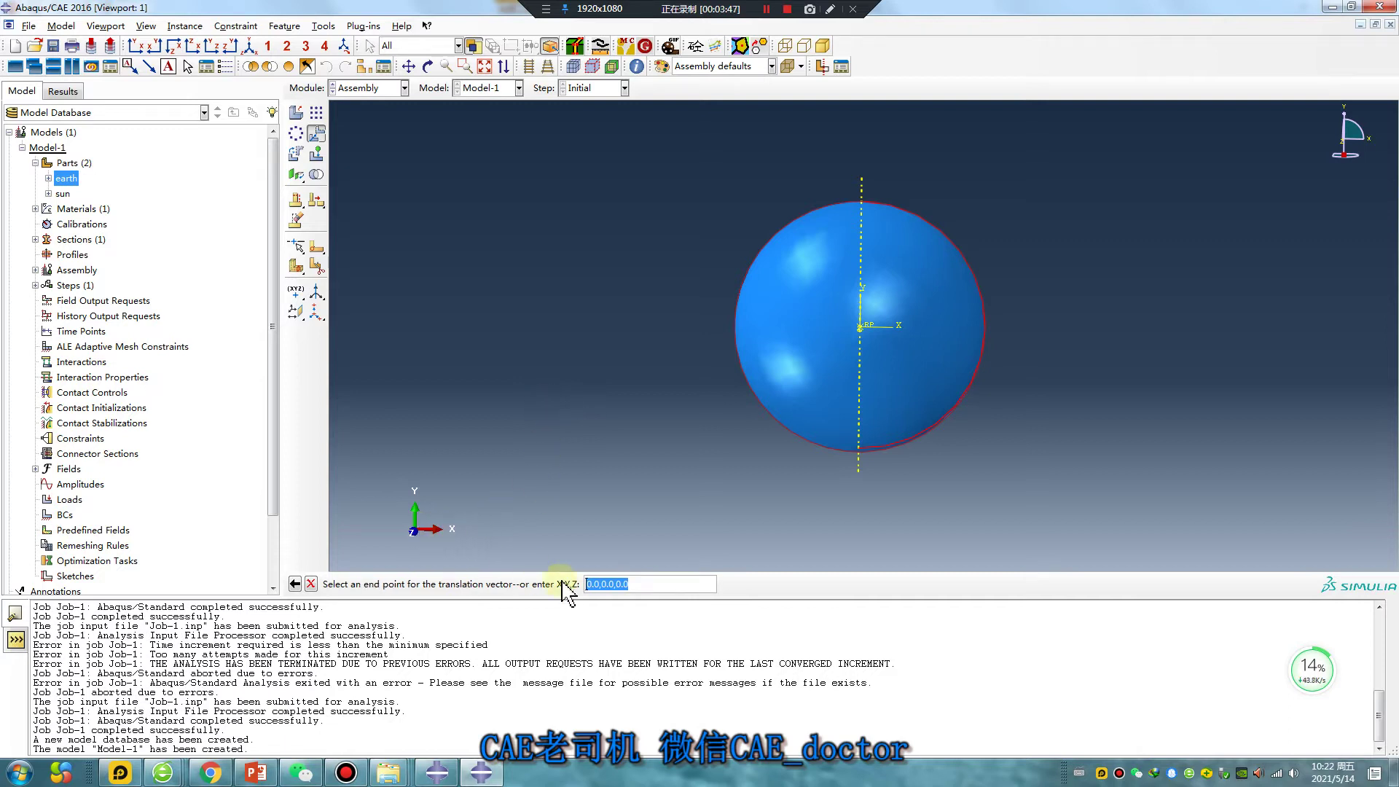
{"action": "left_click_drag", "start_coordinate": [598, 583], "coordinate": [576, 583]}
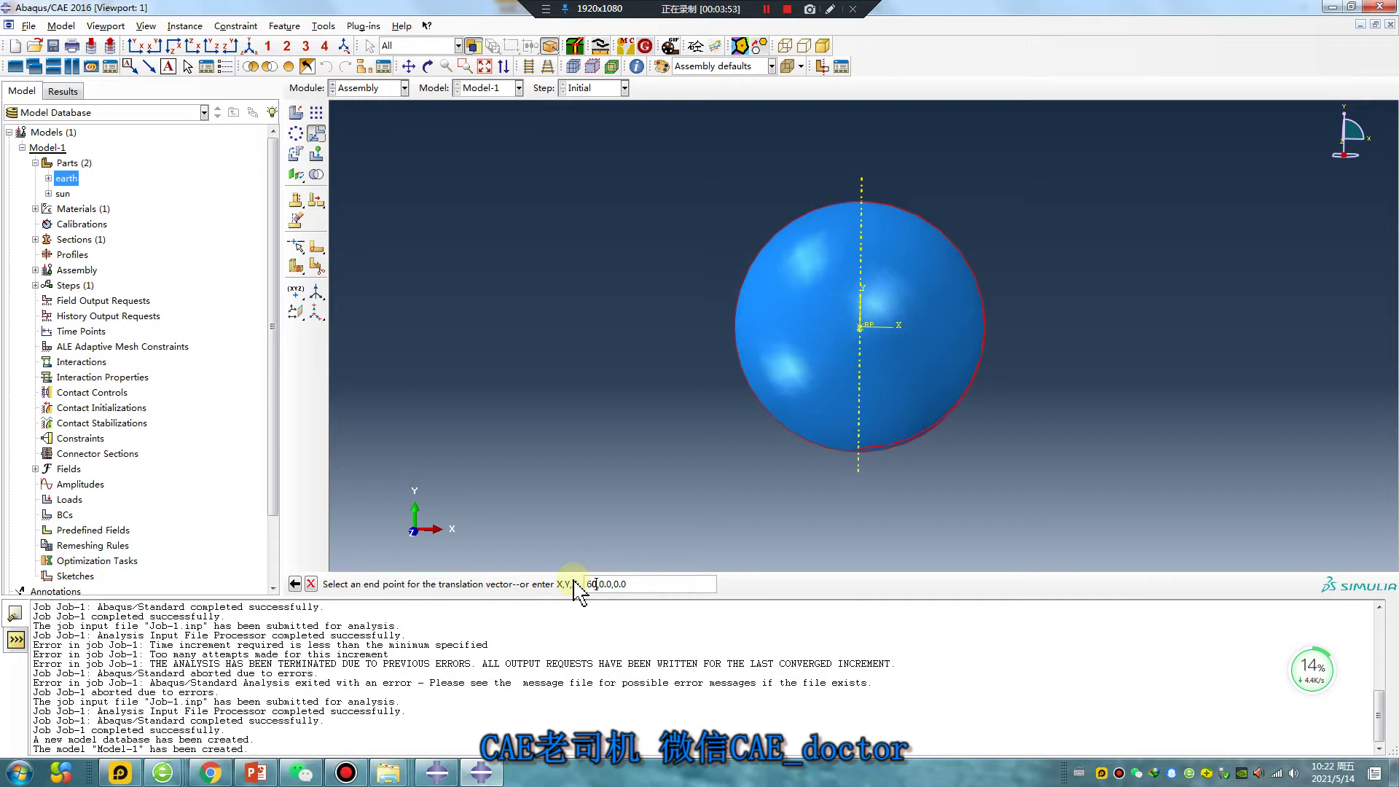
{"action": "key", "text": "Return"}
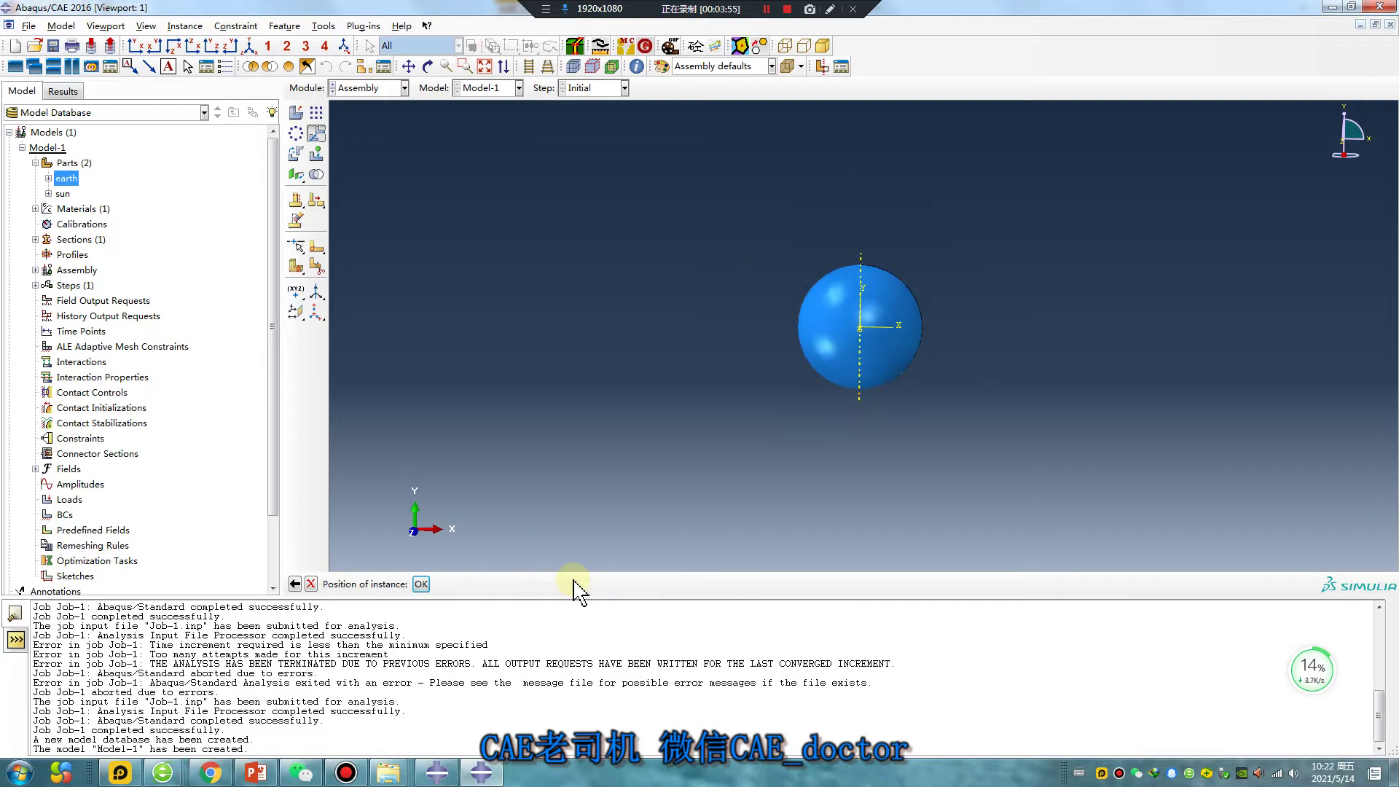
{"action": "left_click", "coordinate": [421, 584]}
{"action": "left_click_drag", "start_coordinate": [831, 417], "coordinate": [838, 470], "text": "ctrl+alt"}
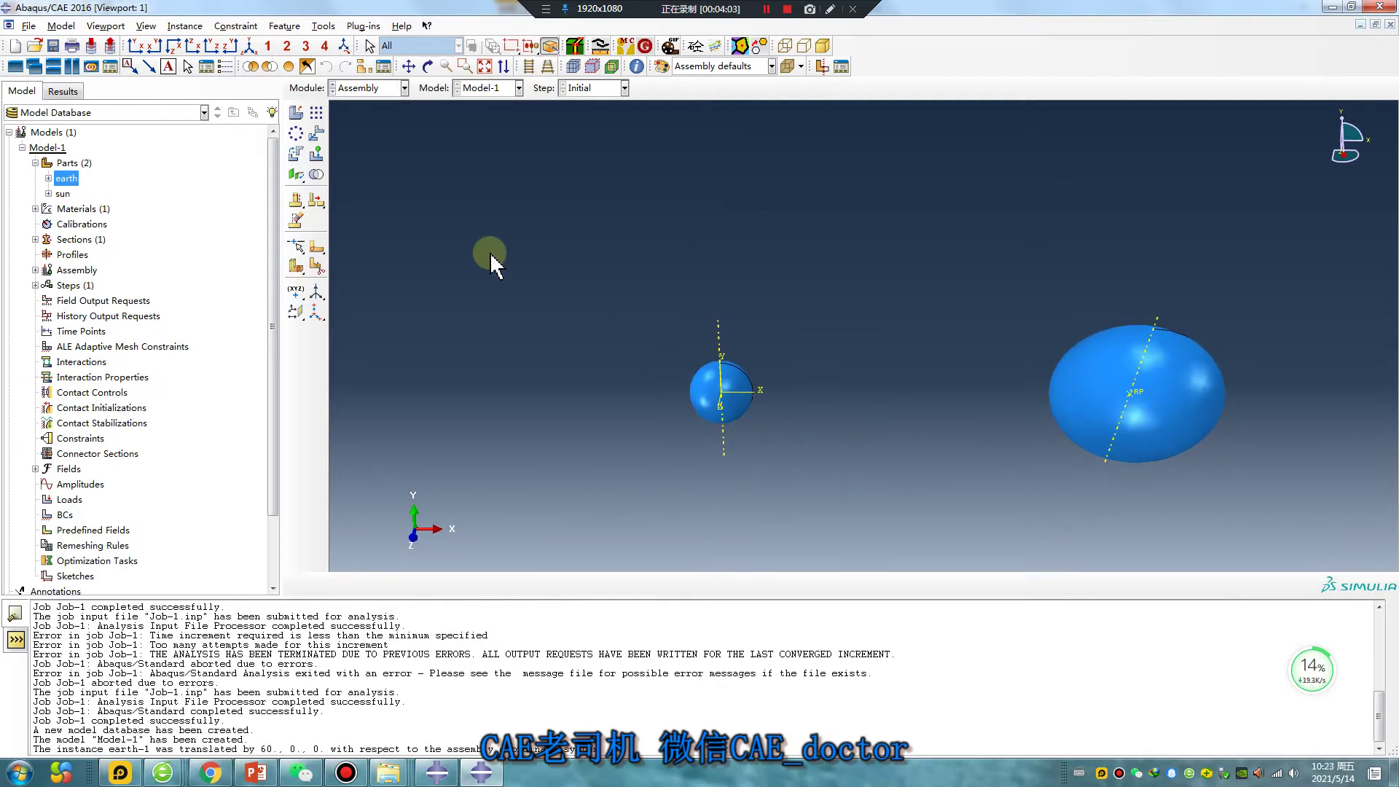
Step: In the Step module, create a Static, General step Step-1 with large-displacement nonlinearity (Nlgeom) turned on
{"action": "left_click", "coordinate": [370, 87]}
{"action": "left_click", "coordinate": [362, 150]}
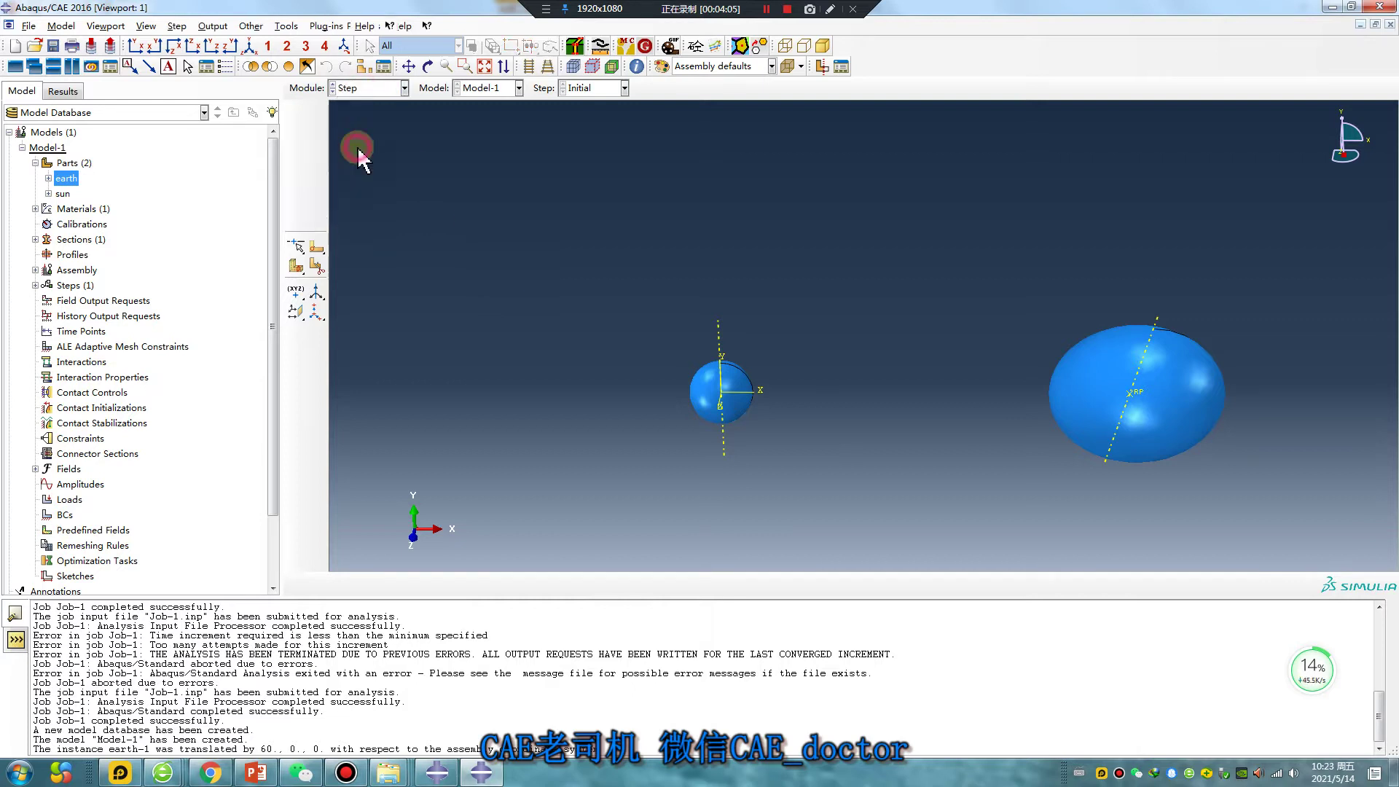
{"action": "left_click", "coordinate": [295, 113]}
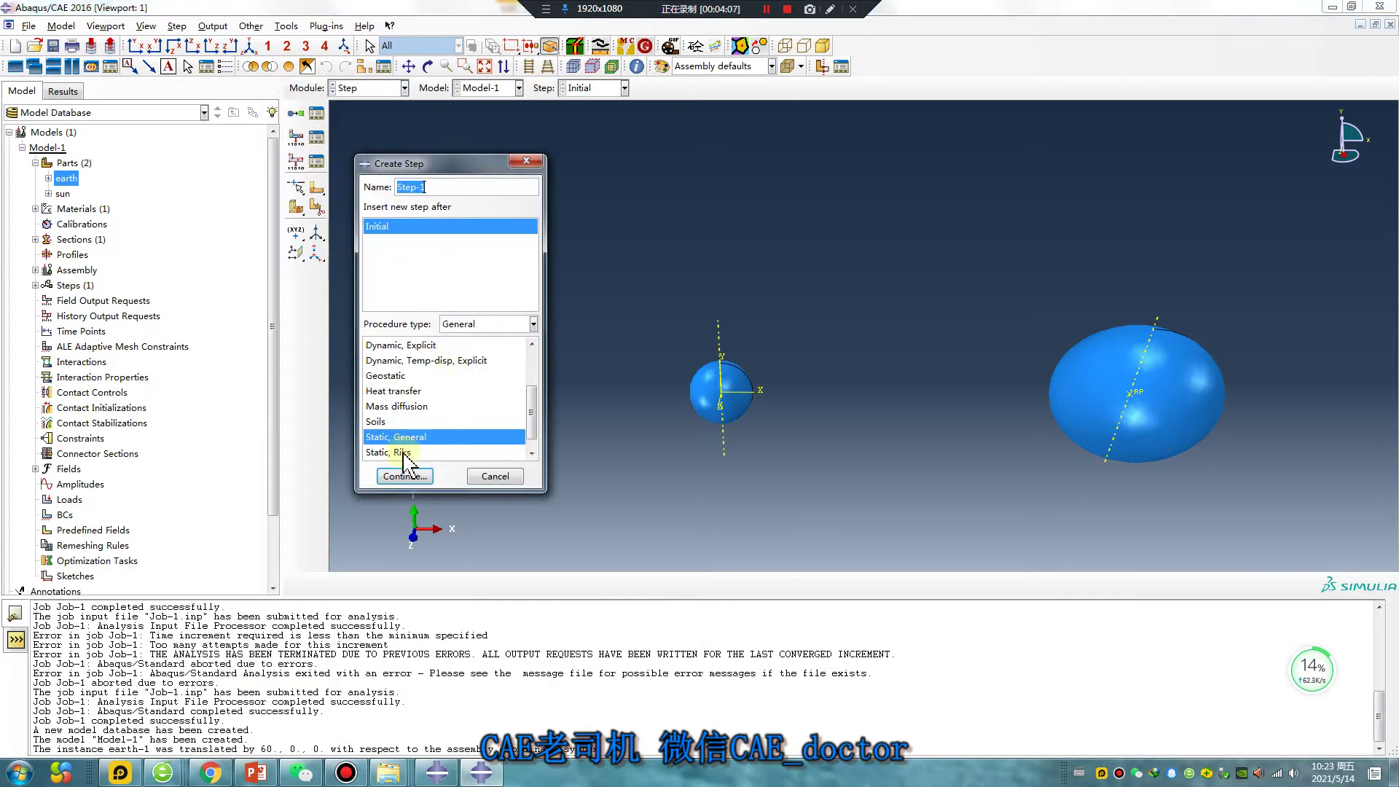
{"action": "left_click", "coordinate": [404, 476]}
{"action": "left_click", "coordinate": [770, 344]}
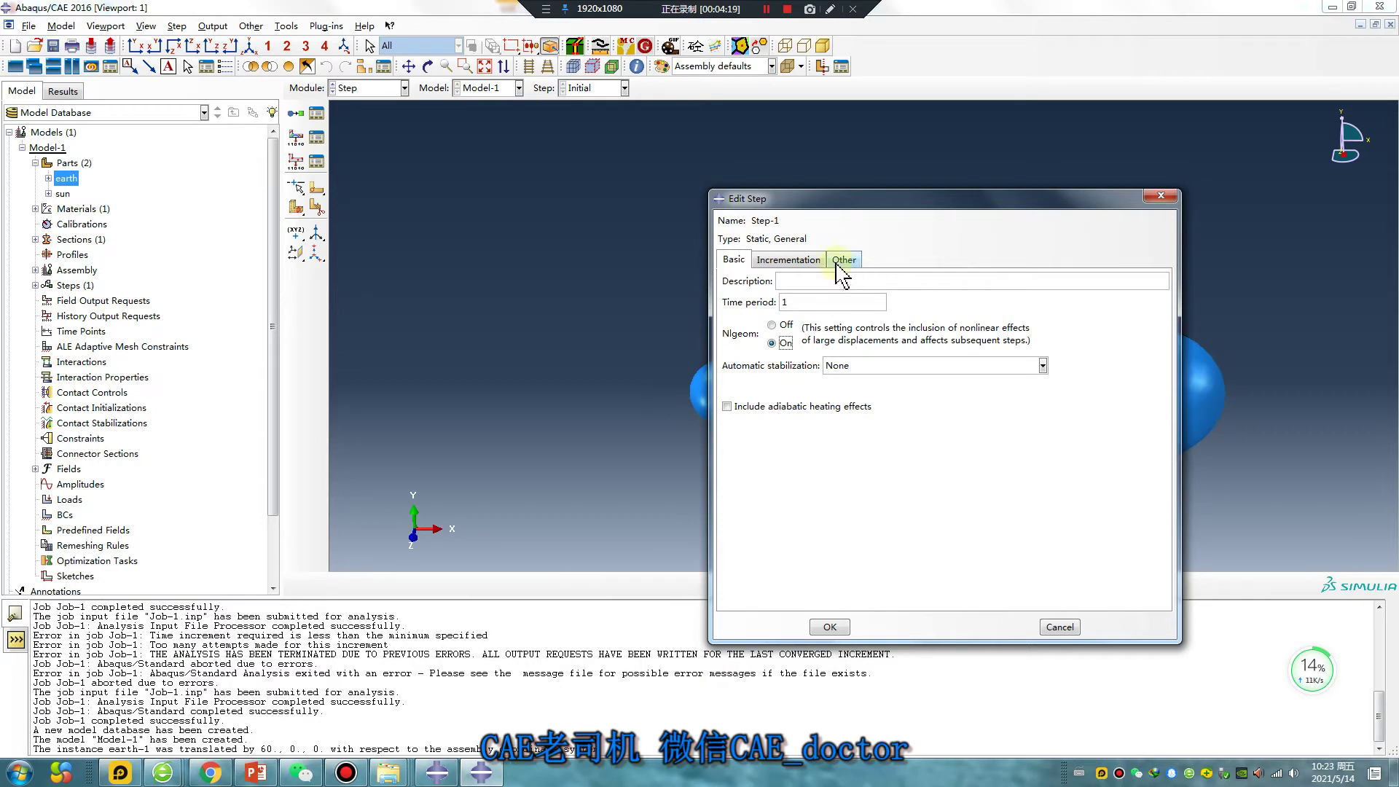
Step: Change Step-1's initial and maximum increment sizes, raise the maximum number of increments to 10000, and save the step
{"action": "left_click", "coordinate": [796, 261]}
{"action": "double_click", "coordinate": [797, 337]}
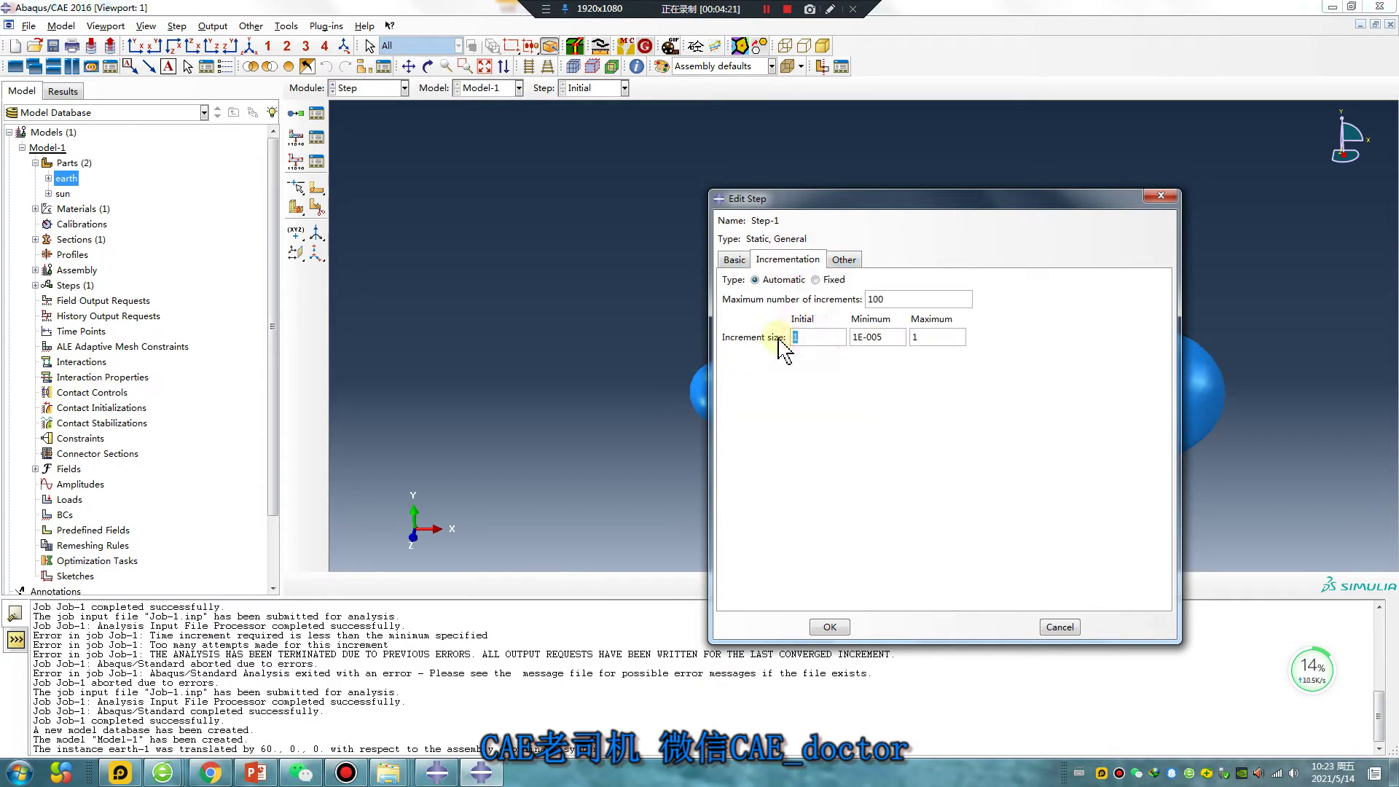
{"action": "double_click", "coordinate": [950, 337]}
{"action": "left_click", "coordinate": [891, 299]}
{"action": "type", "text": "00"}
{"action": "left_click", "coordinate": [830, 627]}
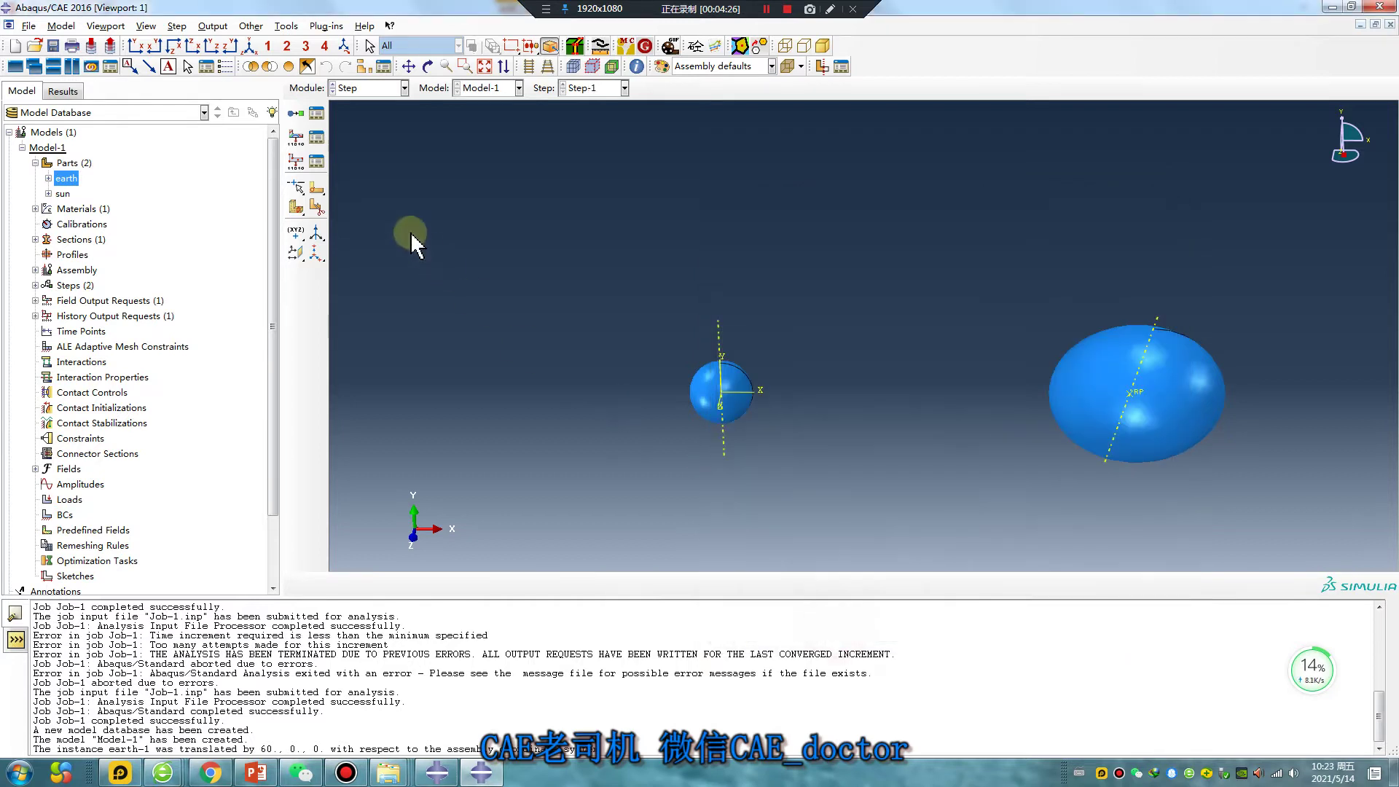
Step: Set the field output request F-Output-1 to output every 0.01 units of time
{"action": "left_click", "coordinate": [316, 137]}
{"action": "double_click", "coordinate": [519, 317]}
{"action": "left_click", "coordinate": [791, 209]}
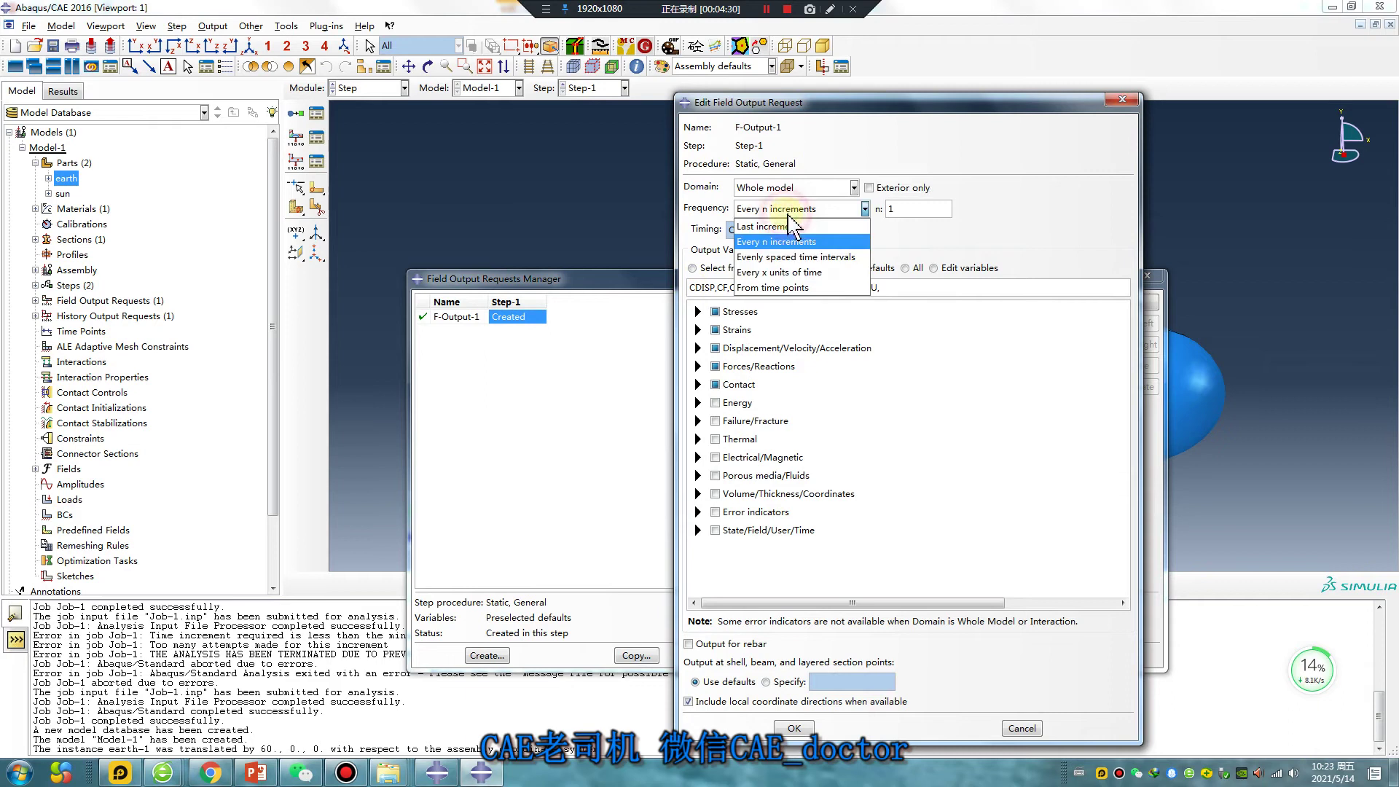
{"action": "left_click", "coordinate": [795, 273]}
{"action": "left_click", "coordinate": [923, 209]}
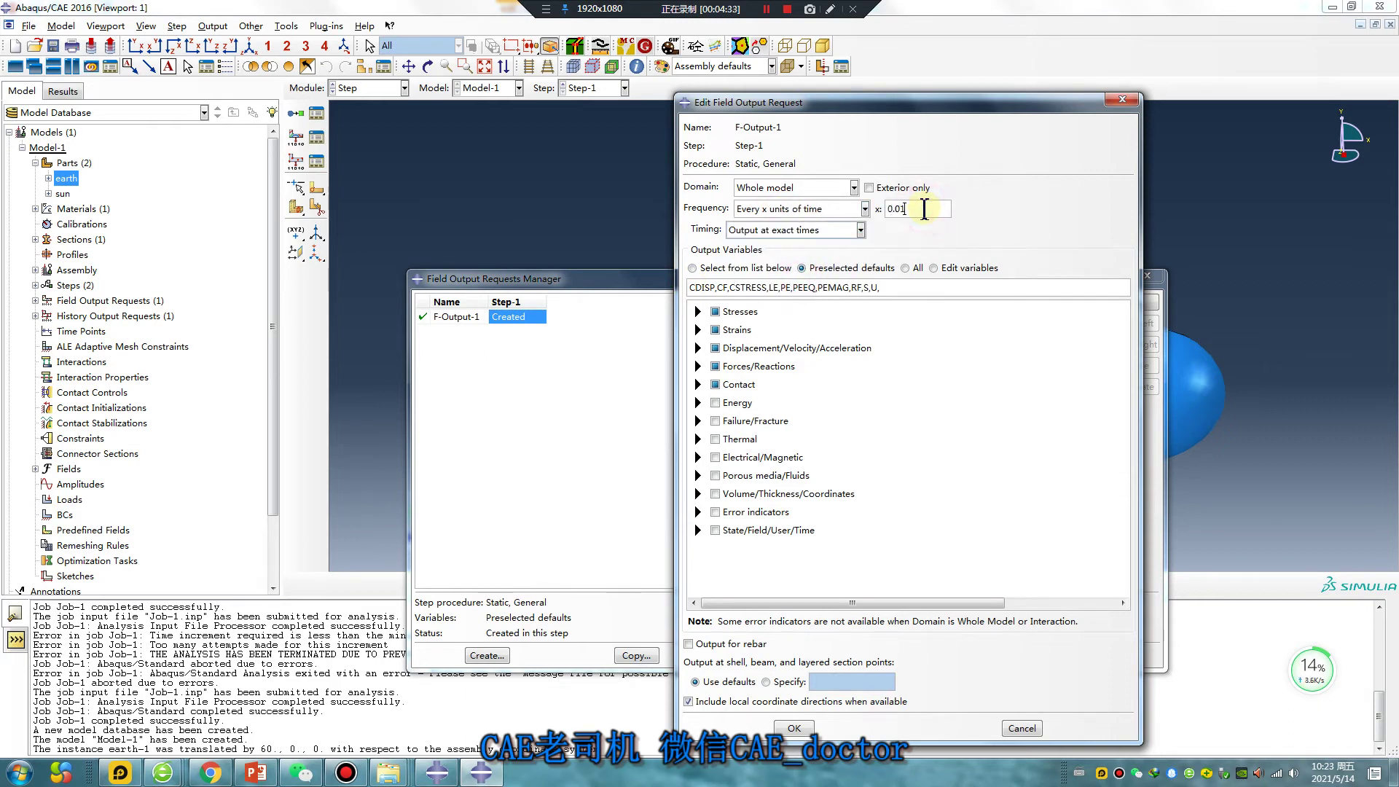
{"action": "left_click", "coordinate": [794, 729]}
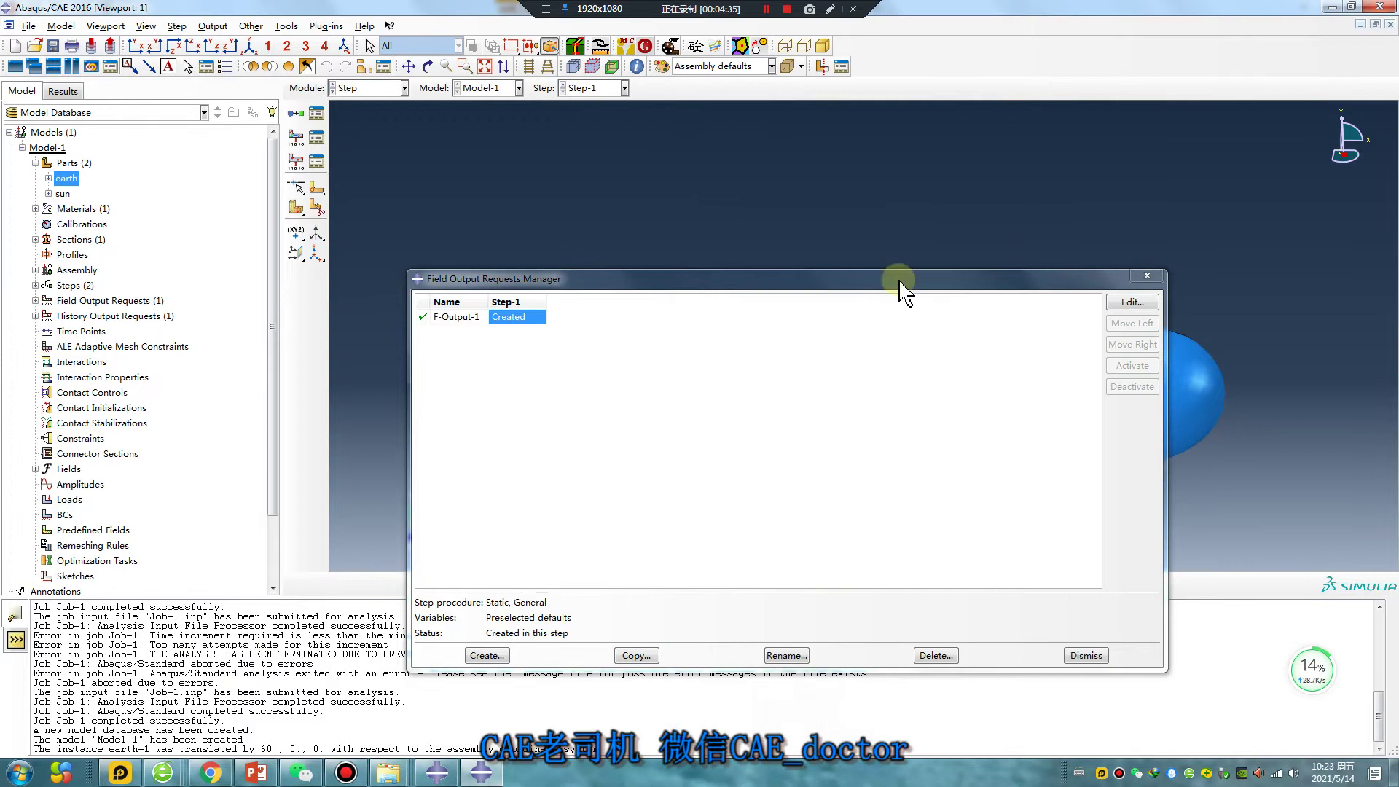
{"action": "left_click", "coordinate": [1147, 275]}
Step: Switch to the Interaction module and create a reference point at the centre of the sun
{"action": "left_click", "coordinate": [359, 88]}
{"action": "left_click", "coordinate": [364, 166]}
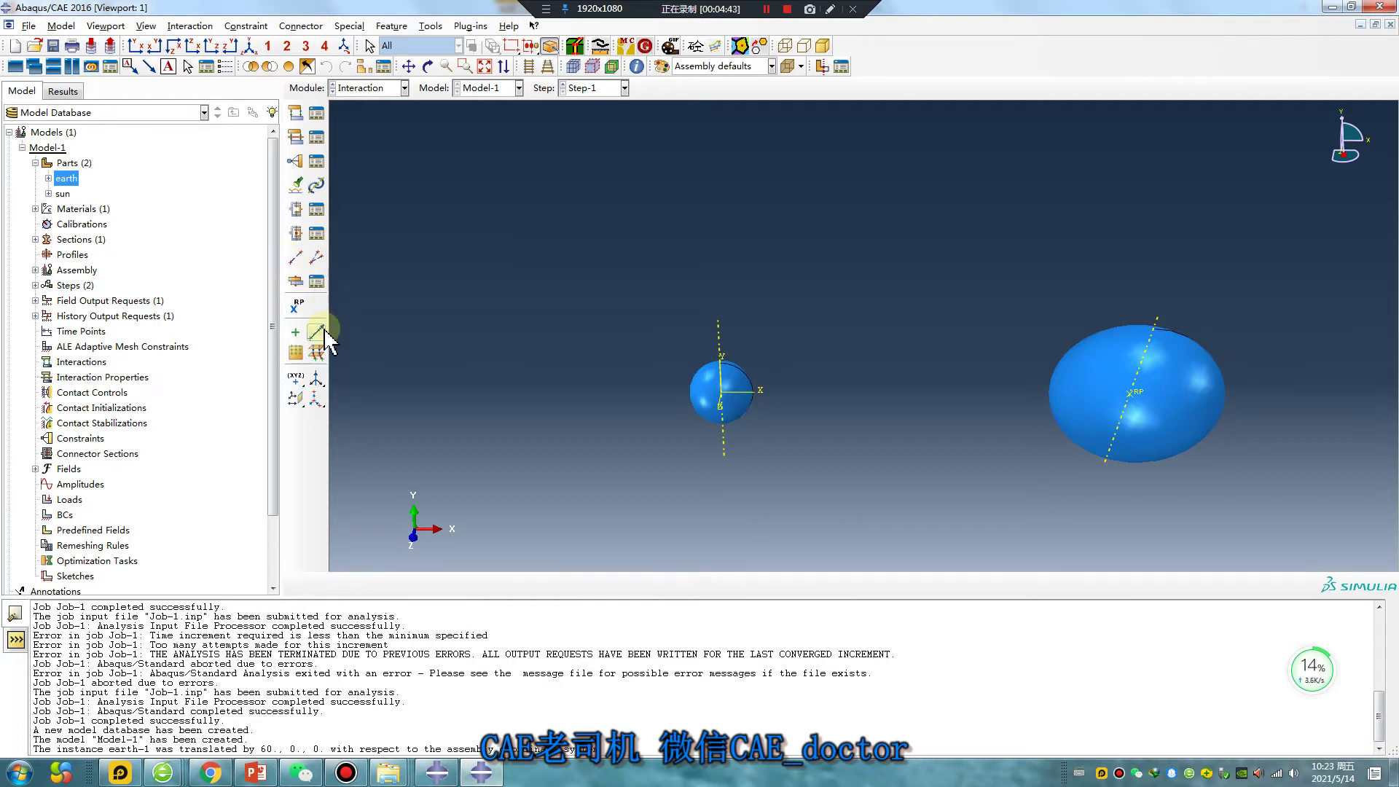
{"action": "left_click", "coordinate": [296, 311]}
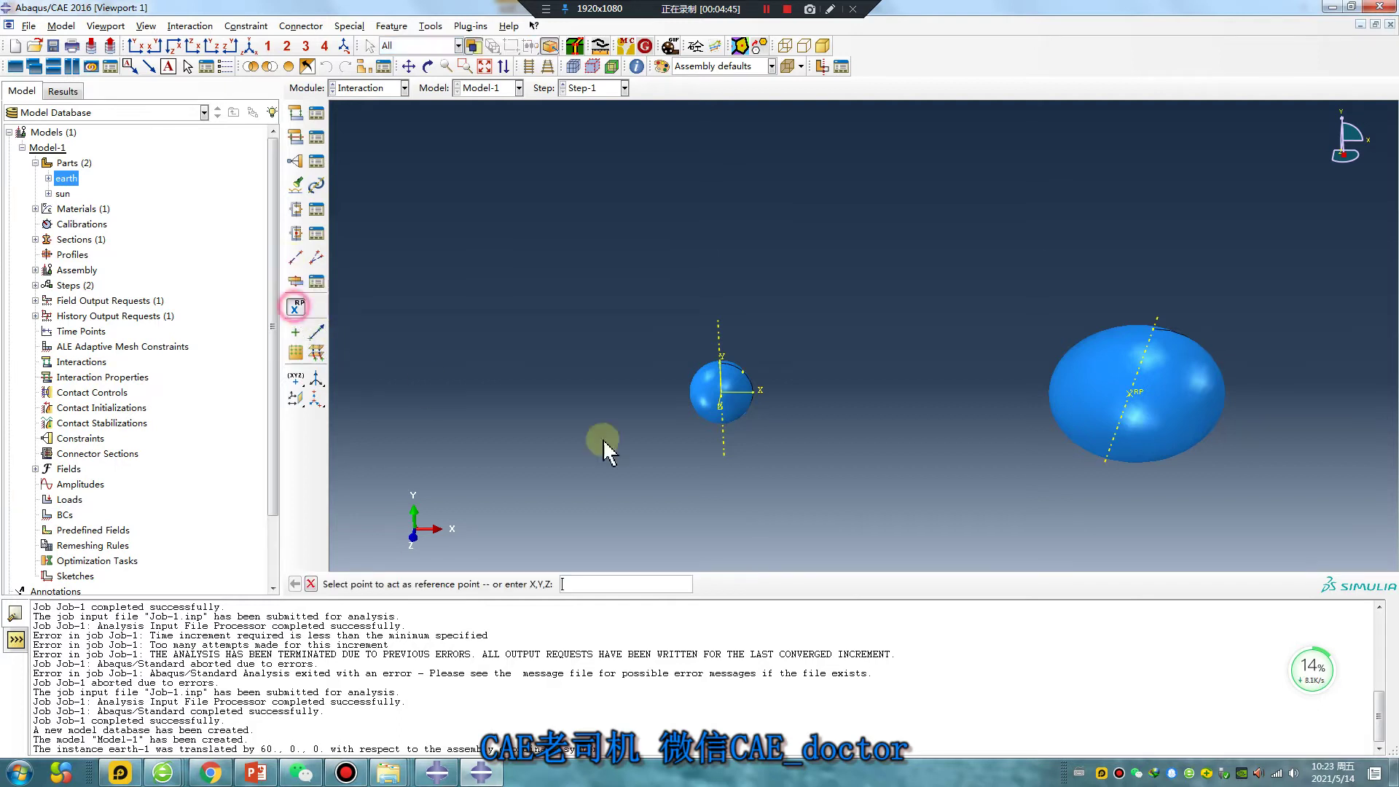
{"action": "left_click", "coordinate": [723, 394]}
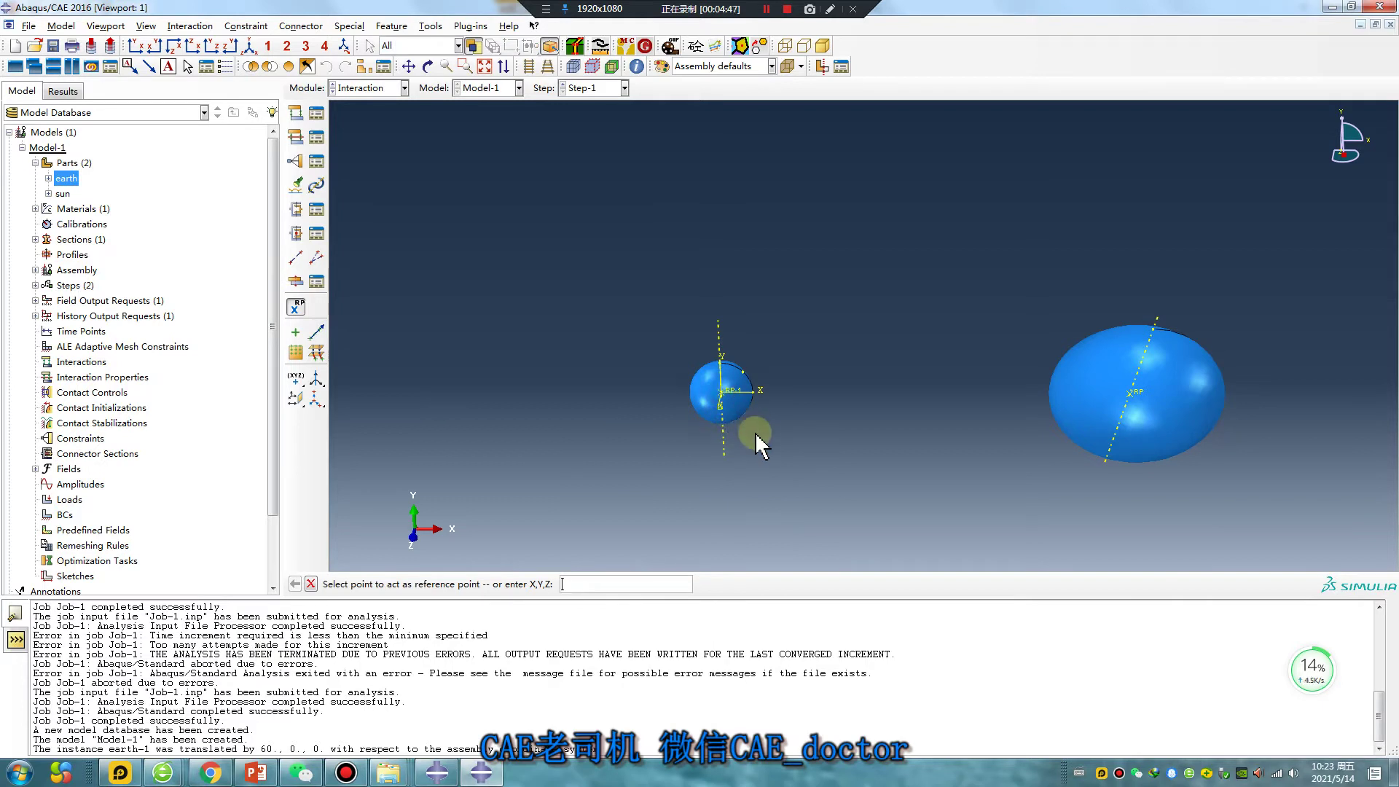
Step: Create a disjoint polyline wire from RP-1 at the sun's centre to the earth's reference point, with a wire set
{"action": "left_click", "coordinate": [295, 258]}
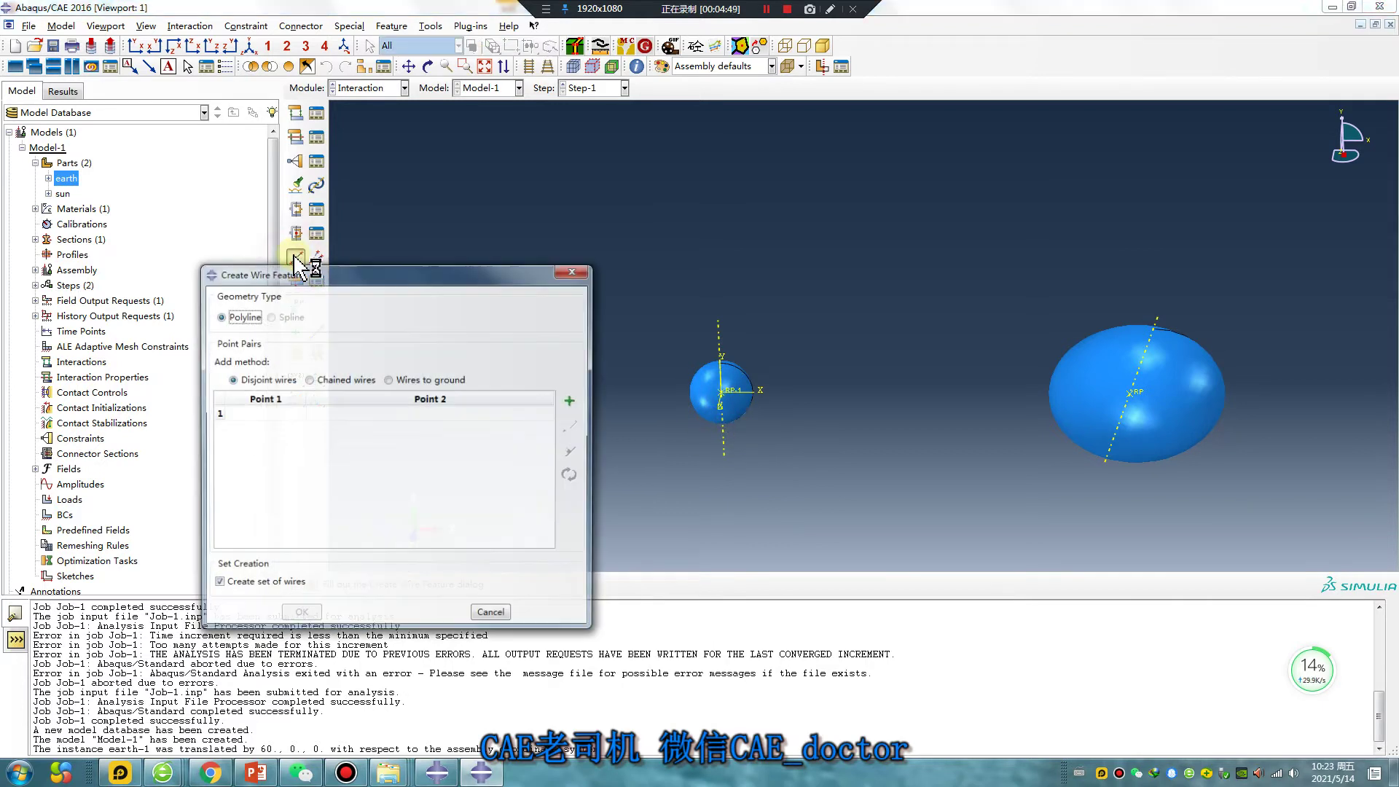
{"action": "left_click", "coordinate": [572, 400]}
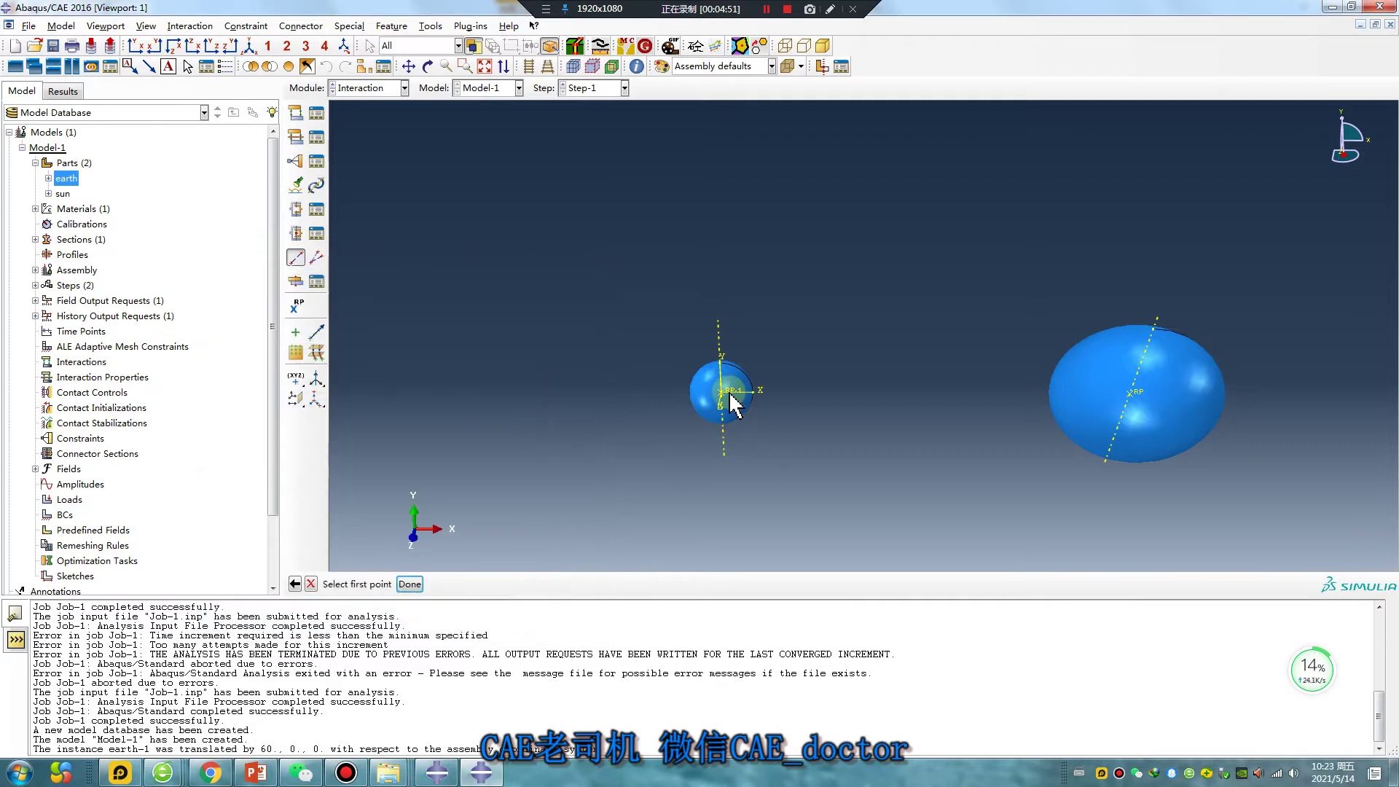
{"action": "left_click", "coordinate": [730, 391]}
{"action": "left_click", "coordinate": [1132, 391]}
{"action": "left_click", "coordinate": [409, 583]}
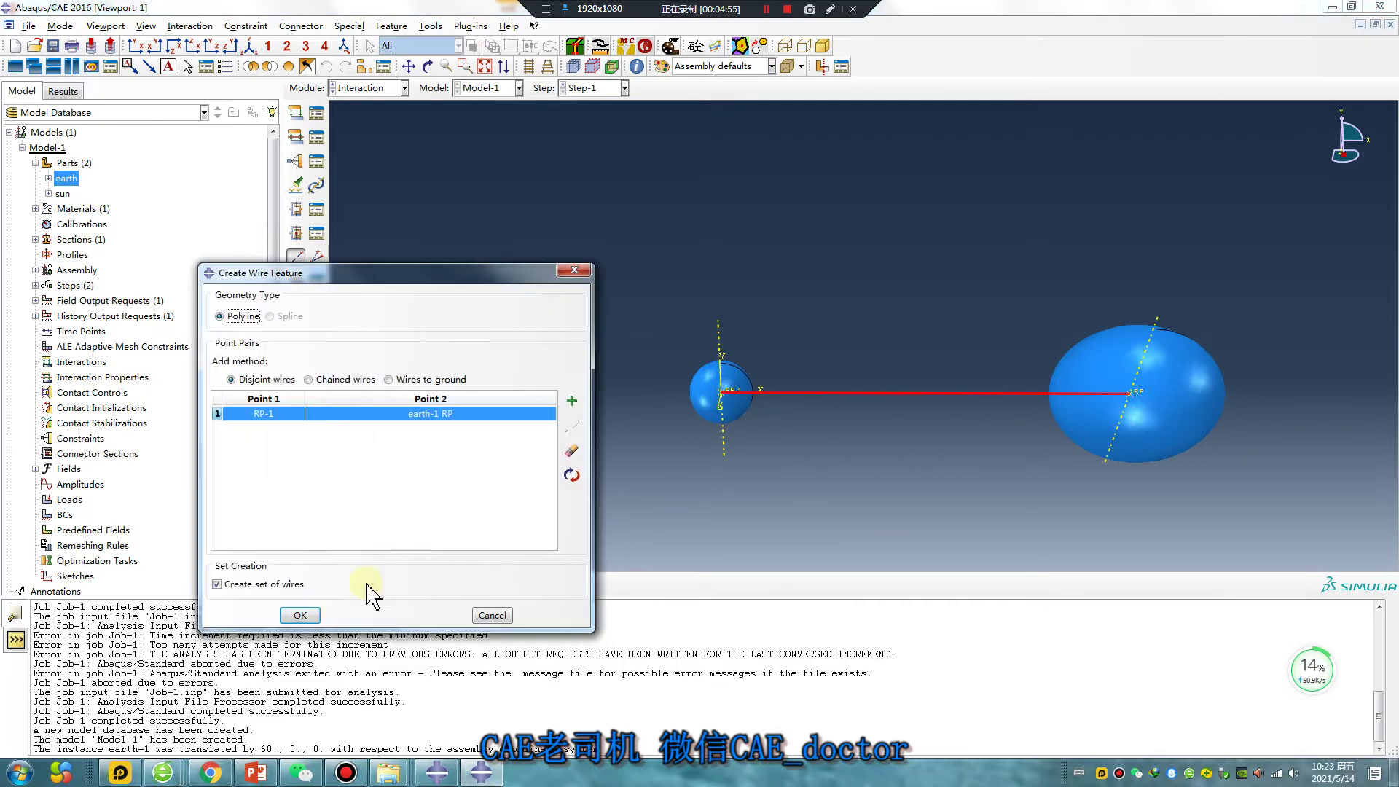
{"action": "left_click", "coordinate": [302, 615]}
Step: Create the Assembled/Complex connector section ConnSect-1, choosing its connection type from the available complex types
{"action": "left_click", "coordinate": [296, 233]}
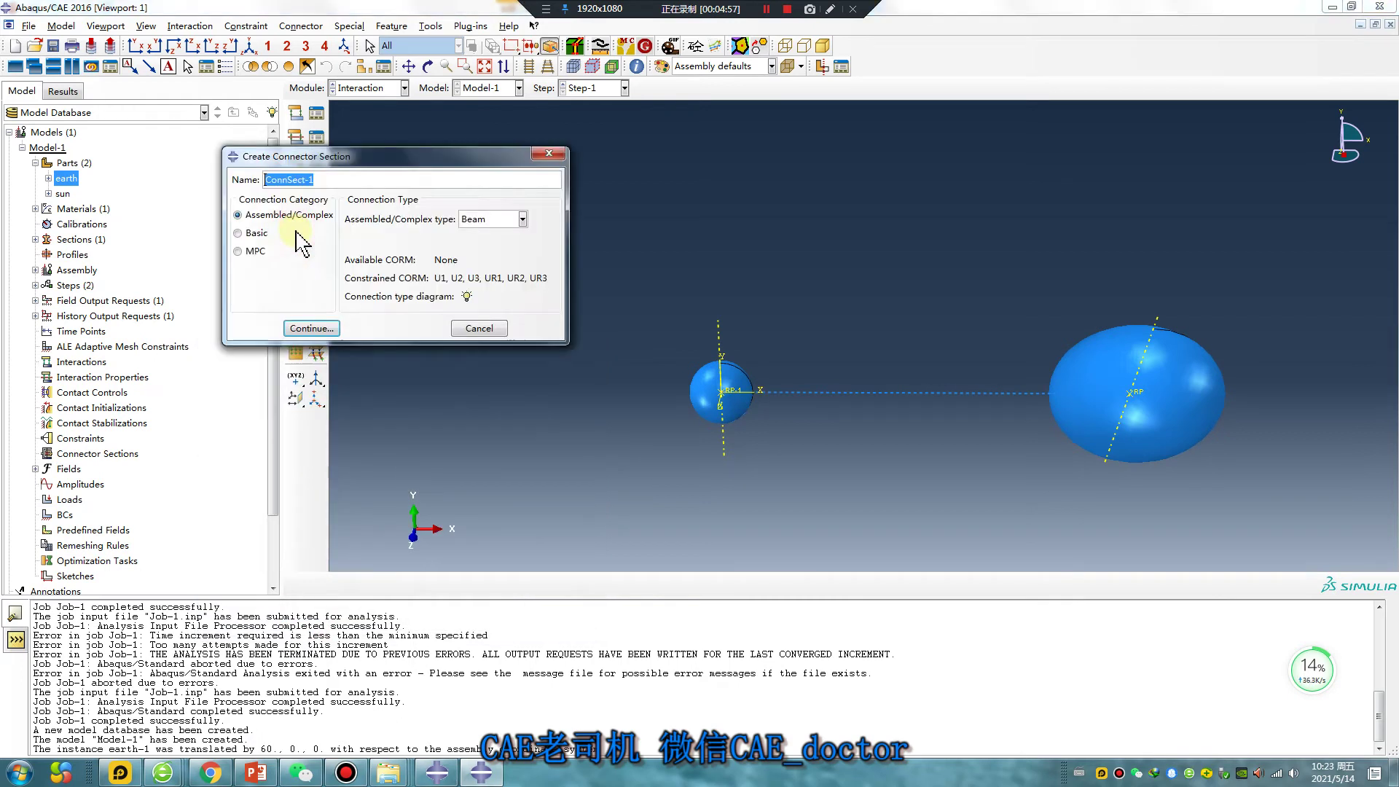
{"action": "left_click", "coordinate": [492, 221]}
{"action": "left_click", "coordinate": [518, 290]}
{"action": "left_click", "coordinate": [312, 328]}
{"action": "left_click", "coordinate": [487, 688]}
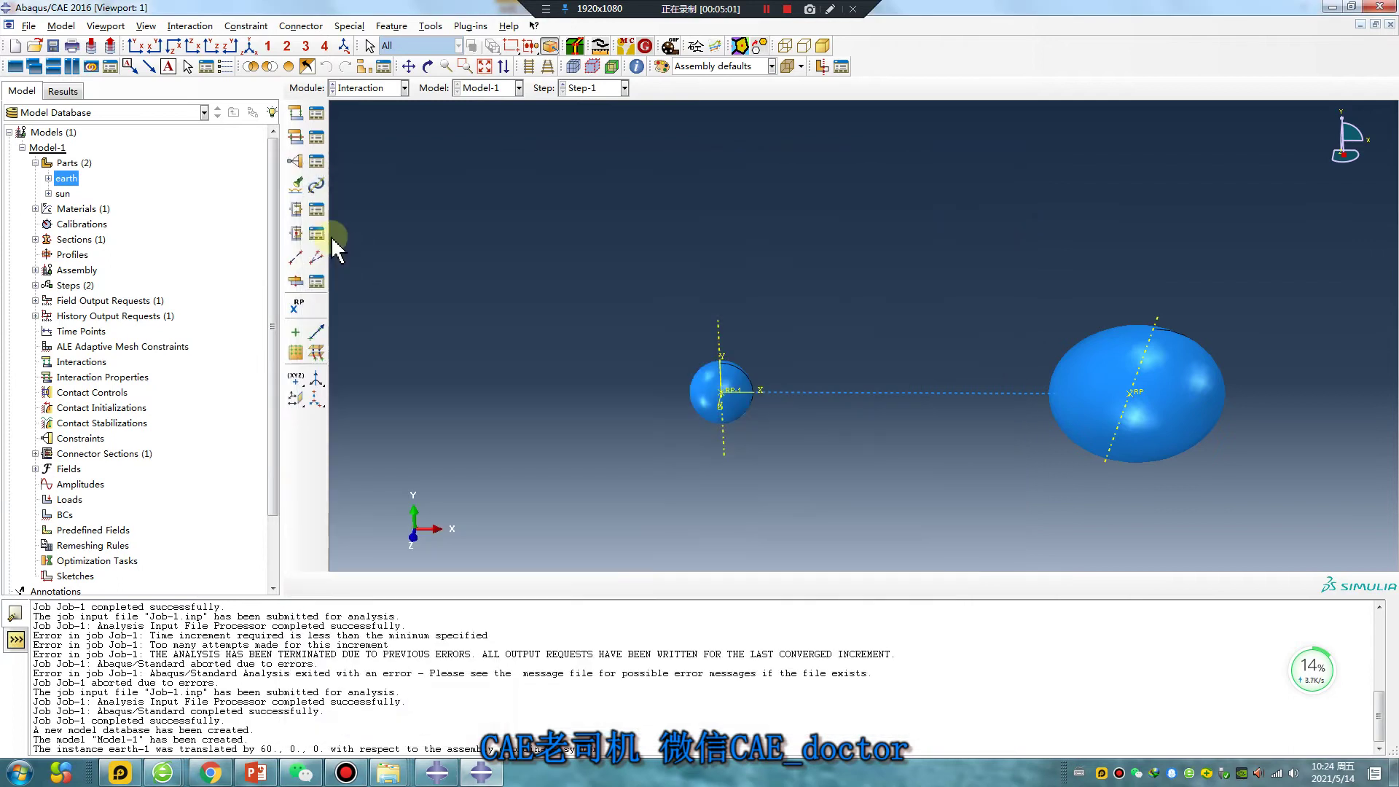
Step: Create a rectangular datum coordinate system at the earth's reference point, with X through the tilted axis's upper pole and the X-Y plane through RP-1
{"action": "left_click", "coordinate": [838, 454]}
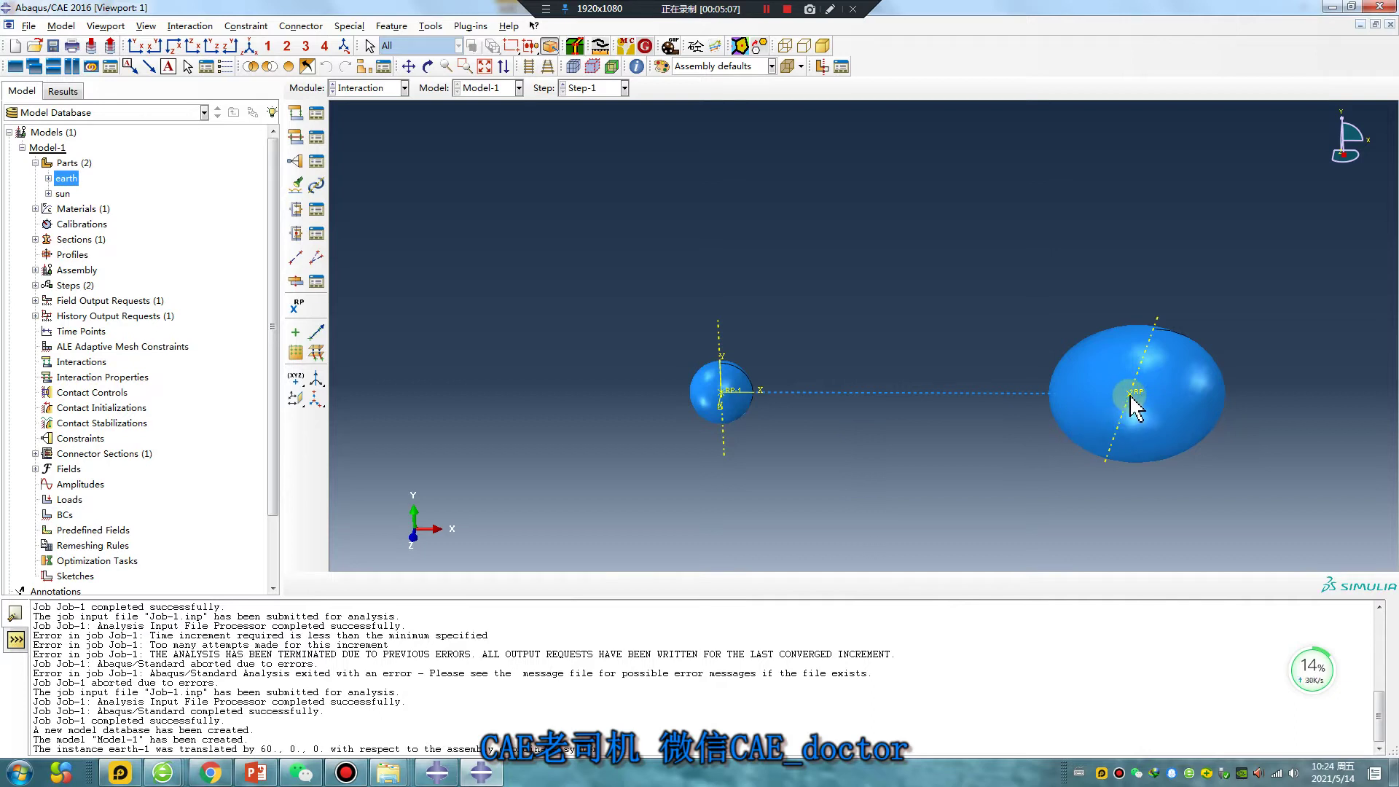
{"action": "left_click", "coordinate": [316, 400]}
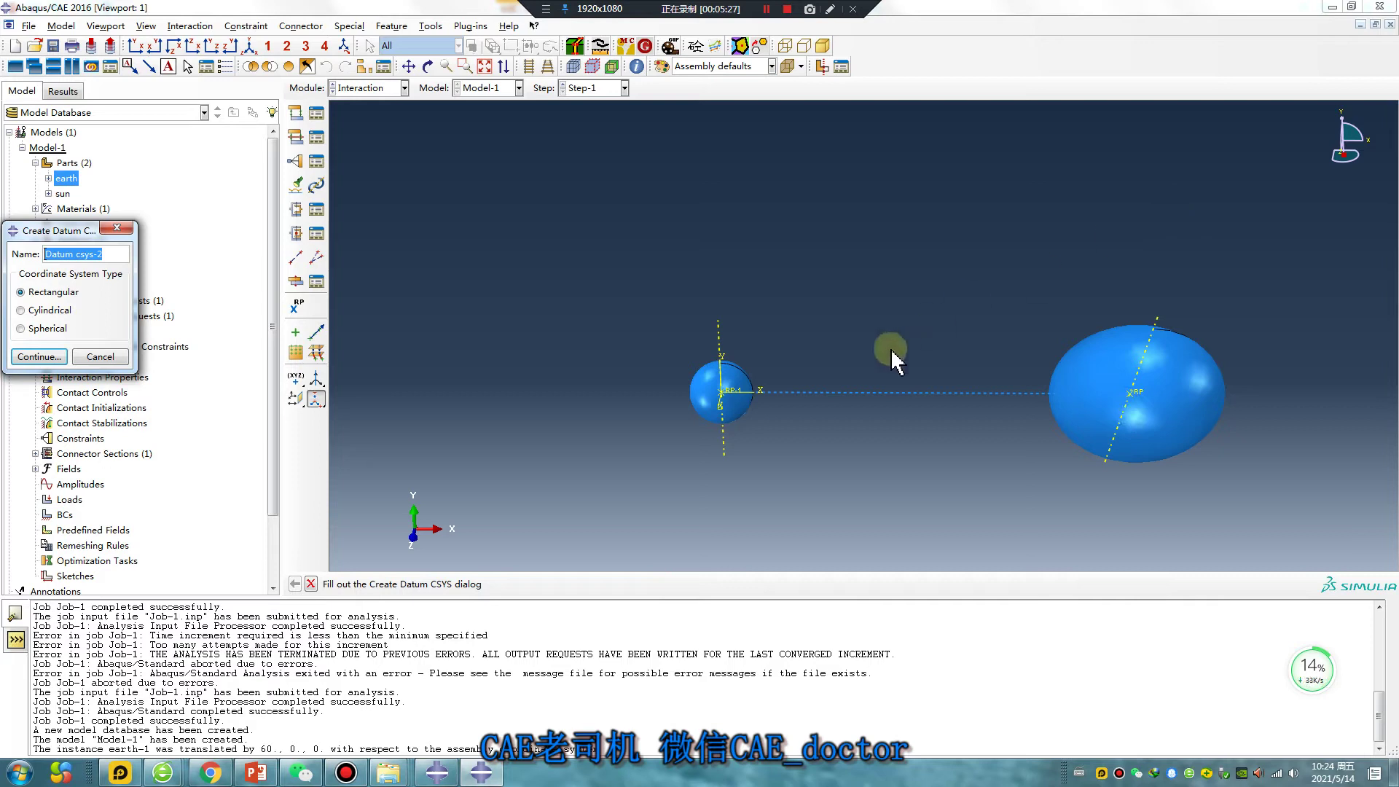
{"action": "left_click_drag", "start_coordinate": [906, 315], "coordinate": [821, 390], "text": "ctrl+alt"}
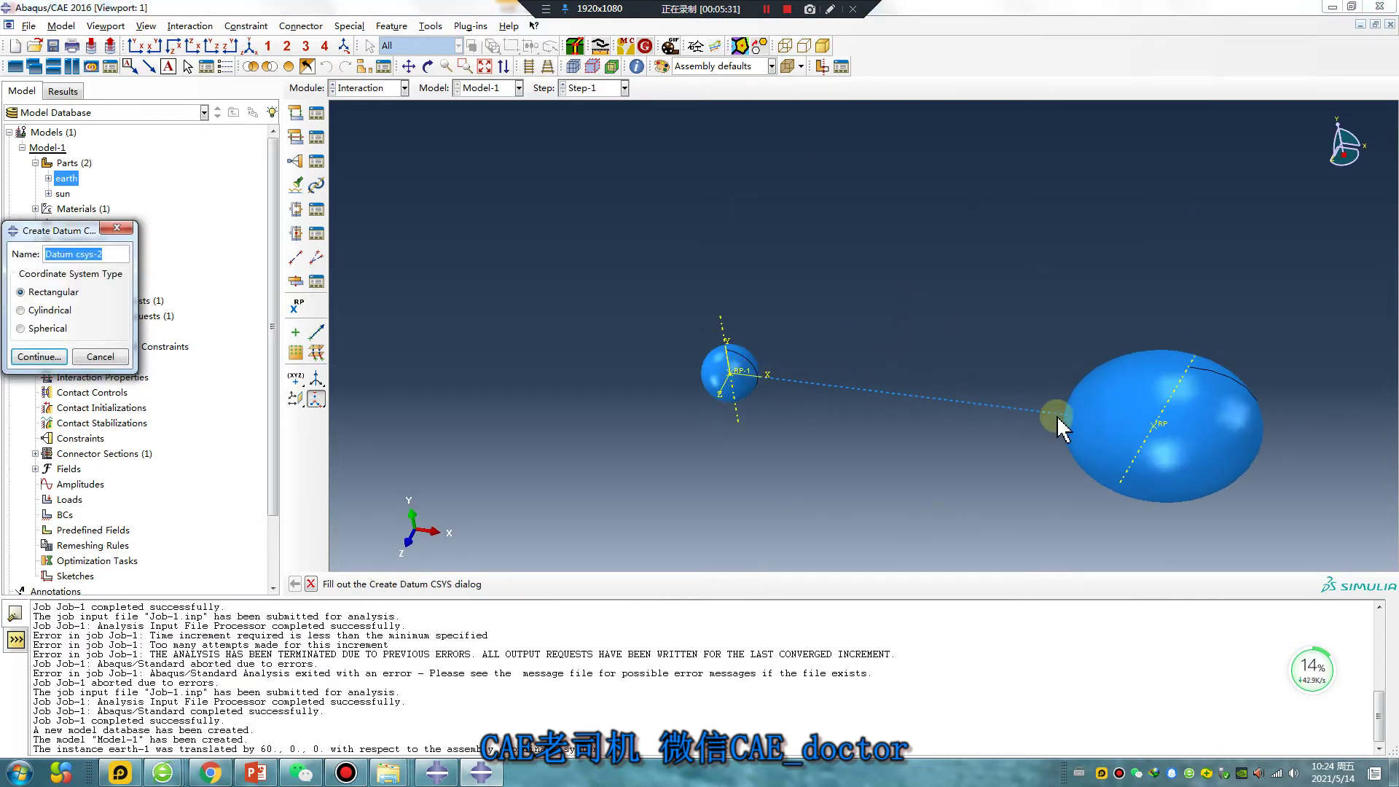
{"action": "left_click_drag", "start_coordinate": [925, 378], "coordinate": [1109, 381], "text": "ctrl+alt"}
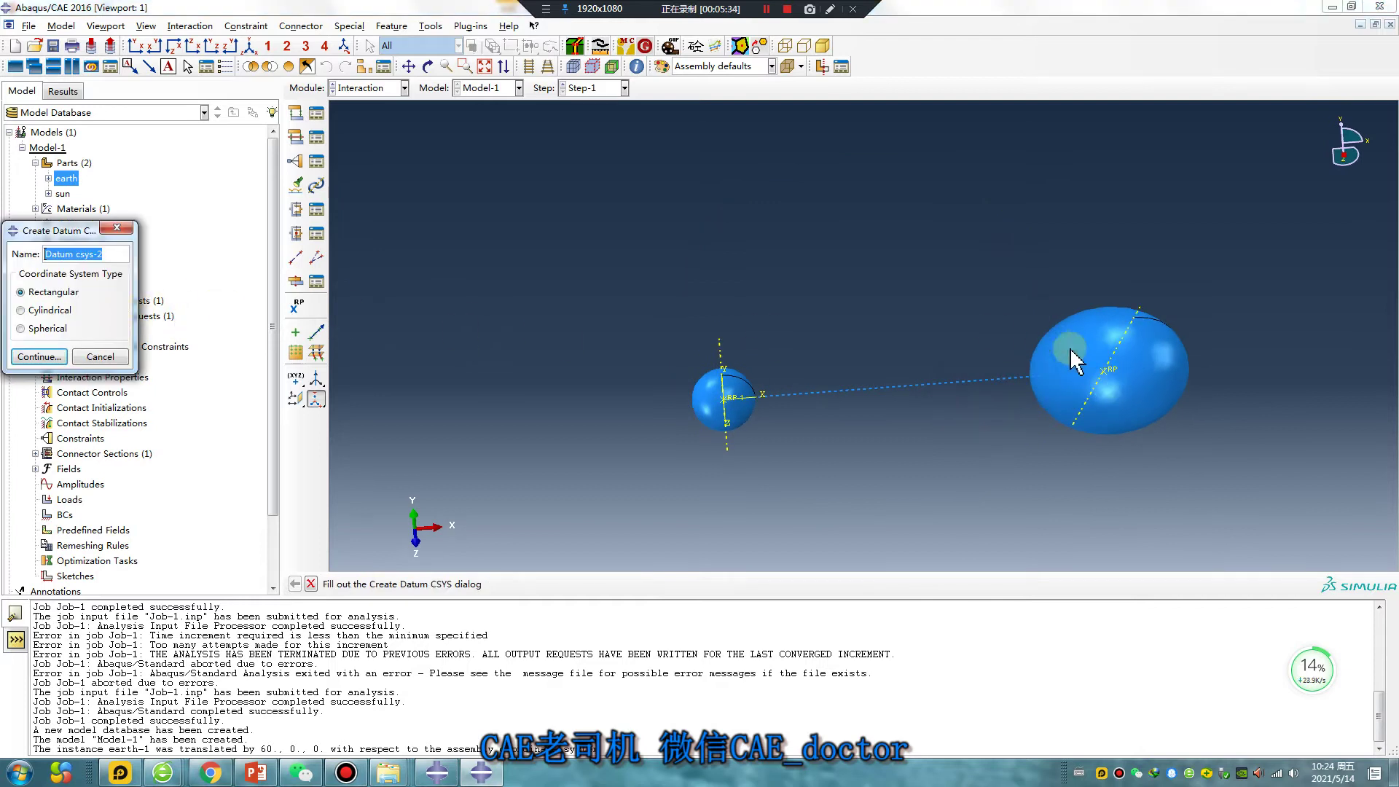
{"action": "left_click_drag", "start_coordinate": [843, 399], "coordinate": [971, 386], "text": "ctrl+alt"}
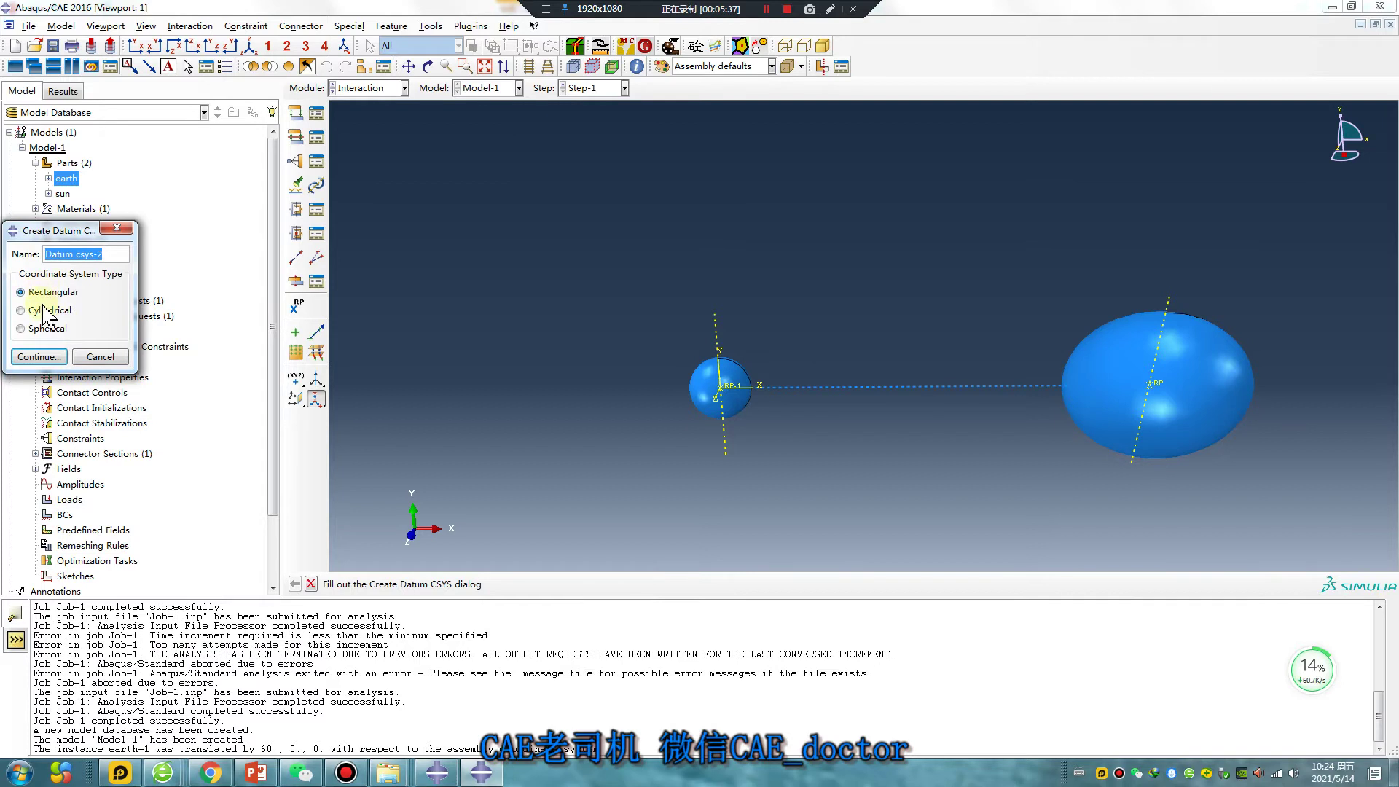
{"action": "left_click", "coordinate": [40, 356]}
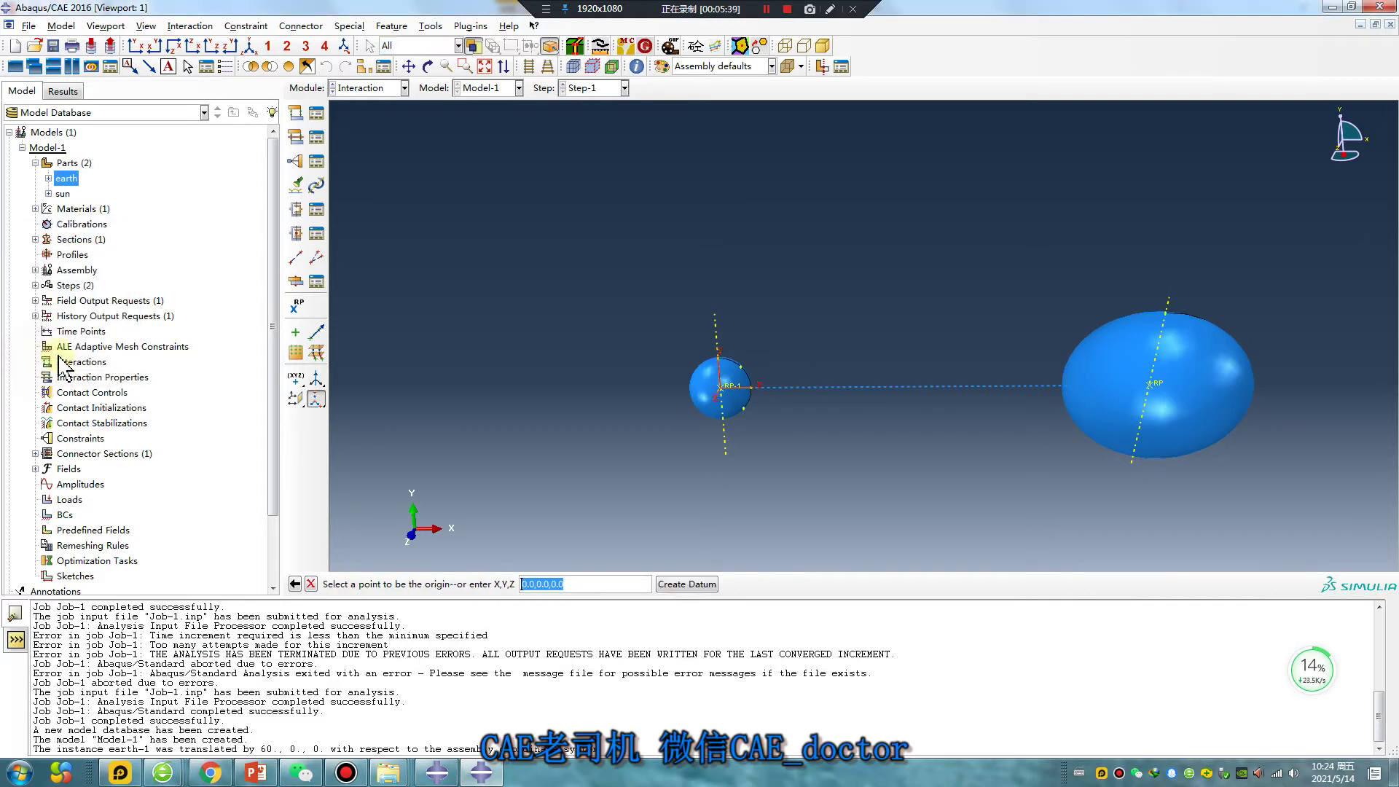
{"action": "left_click", "coordinate": [1155, 383]}
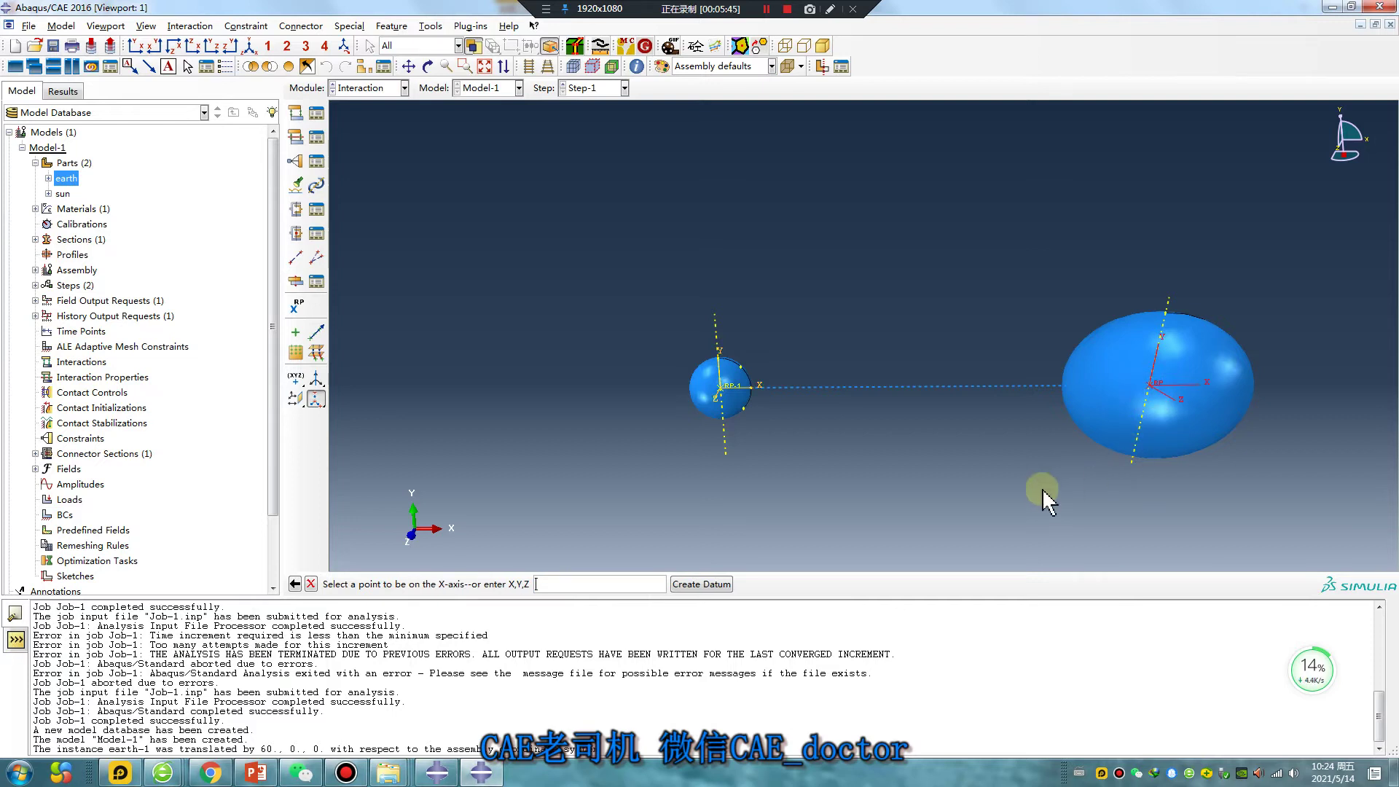
{"action": "left_click_drag", "start_coordinate": [859, 513], "coordinate": [1134, 430], "text": "ctrl+alt"}
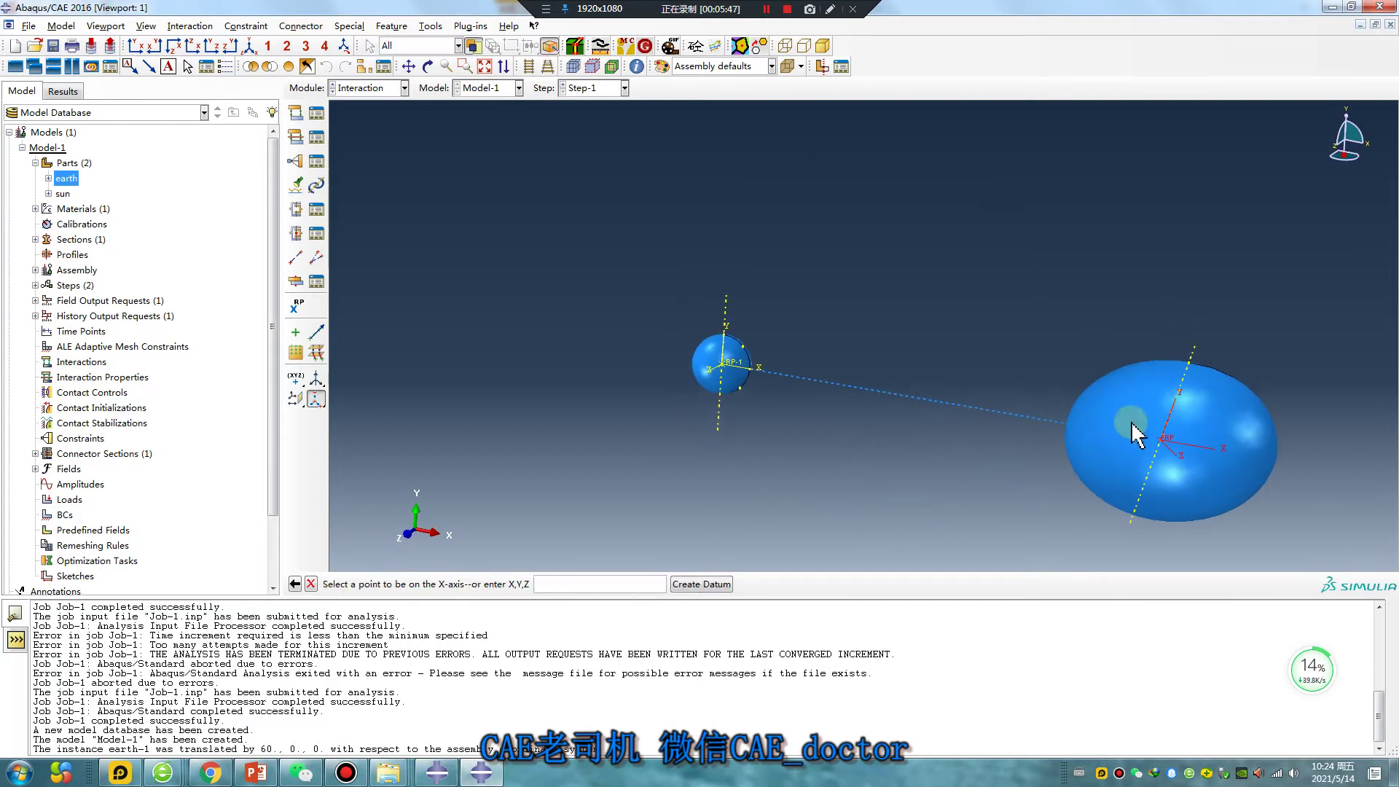
{"action": "left_click", "coordinate": [1189, 363]}
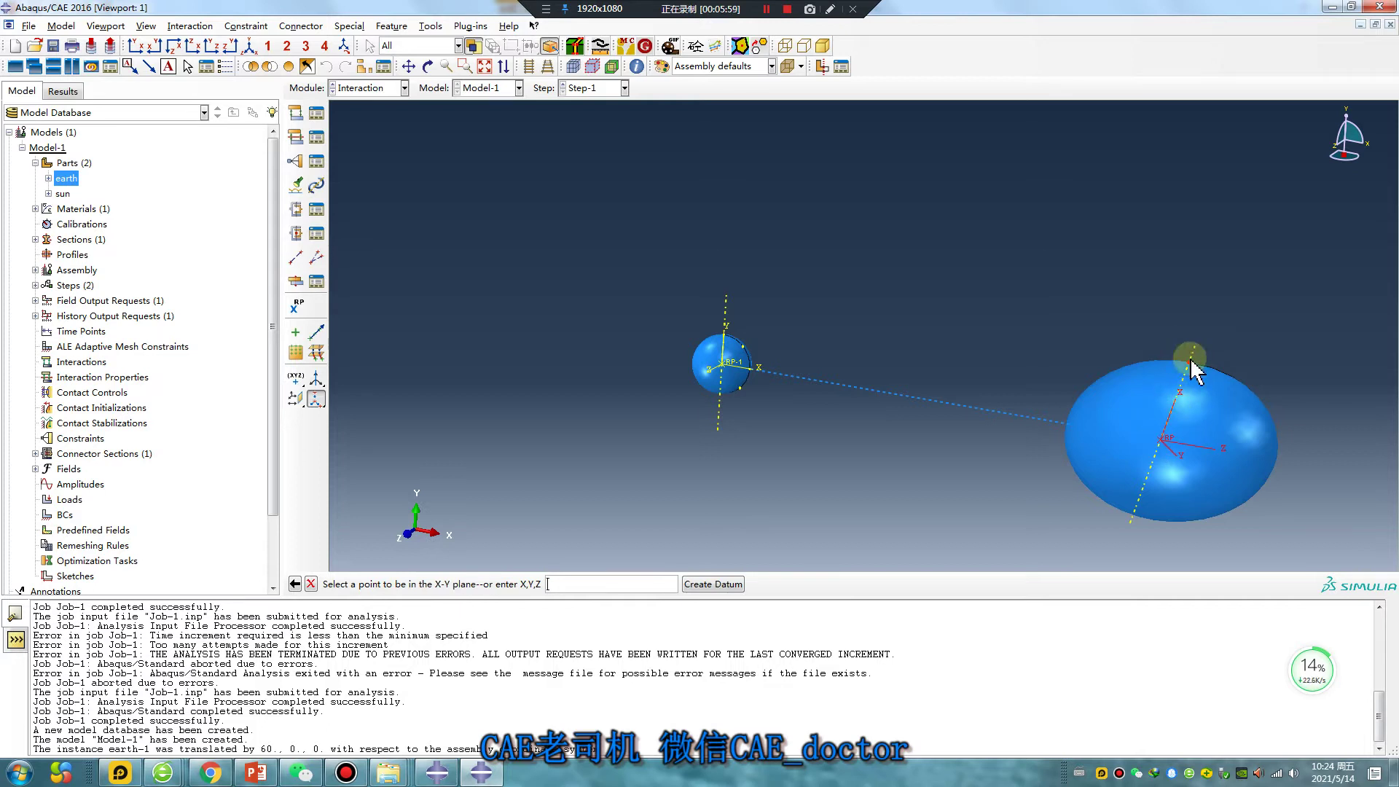
{"action": "left_click_drag", "start_coordinate": [942, 353], "coordinate": [790, 452], "text": "ctrl+alt"}
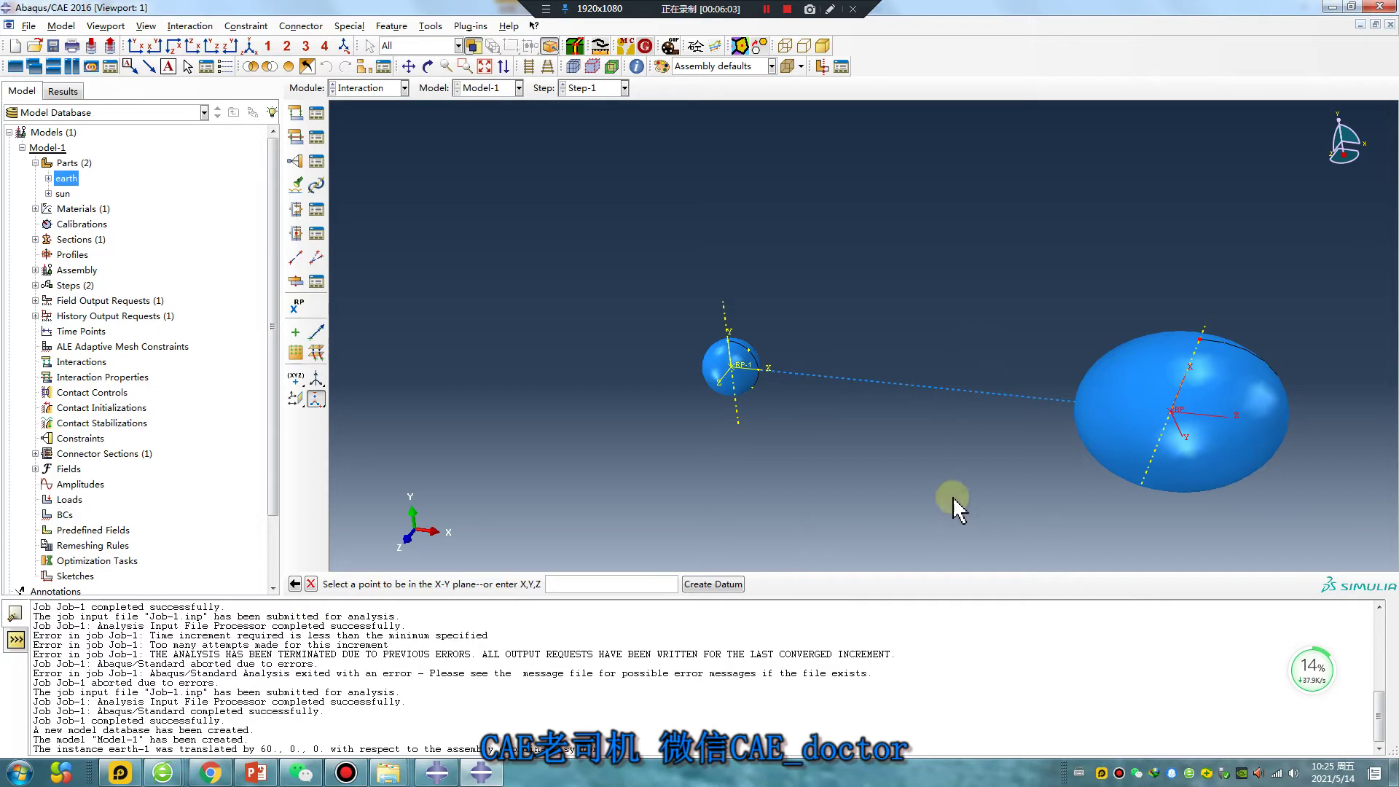
{"action": "left_click", "coordinate": [734, 370]}
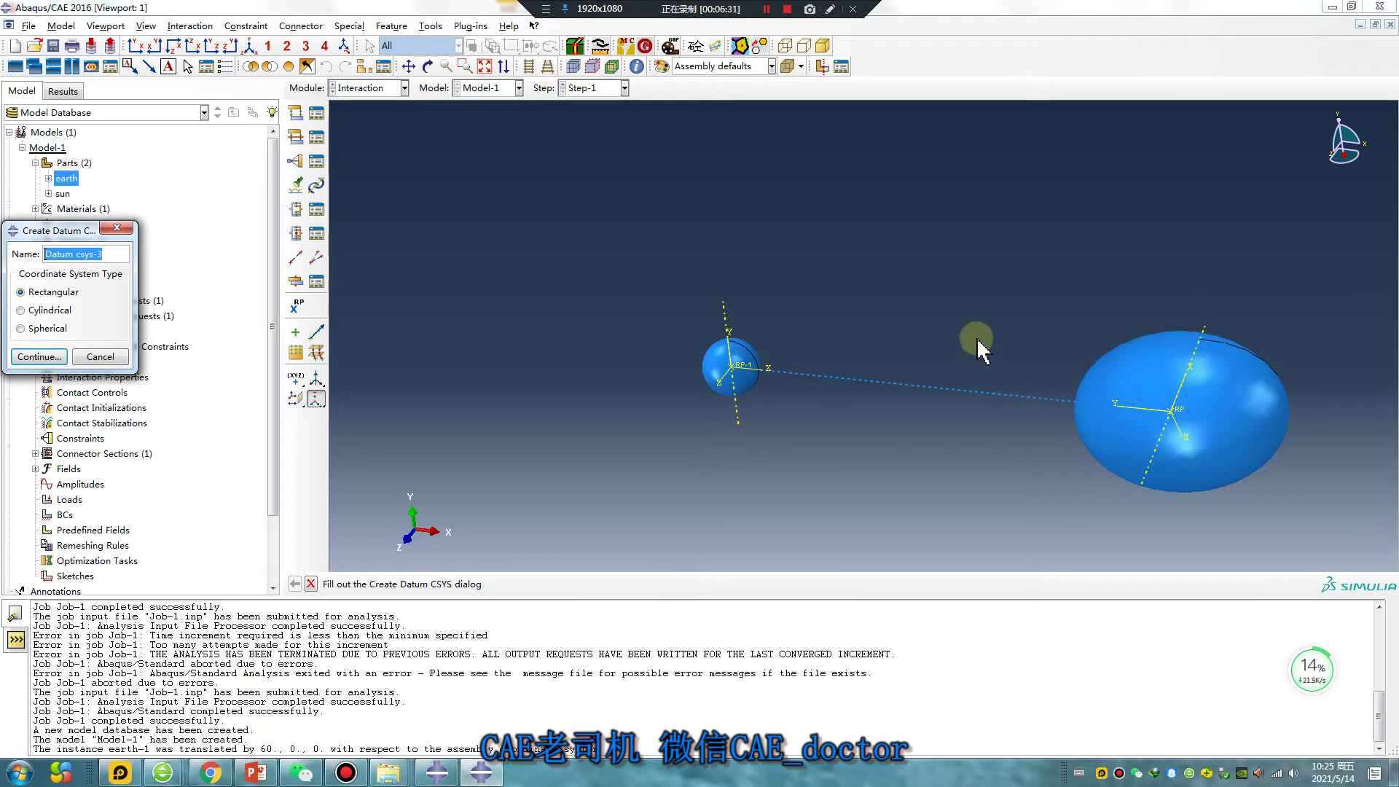
{"action": "left_click_drag", "start_coordinate": [927, 374], "coordinate": [822, 372], "text": "ctrl+alt"}
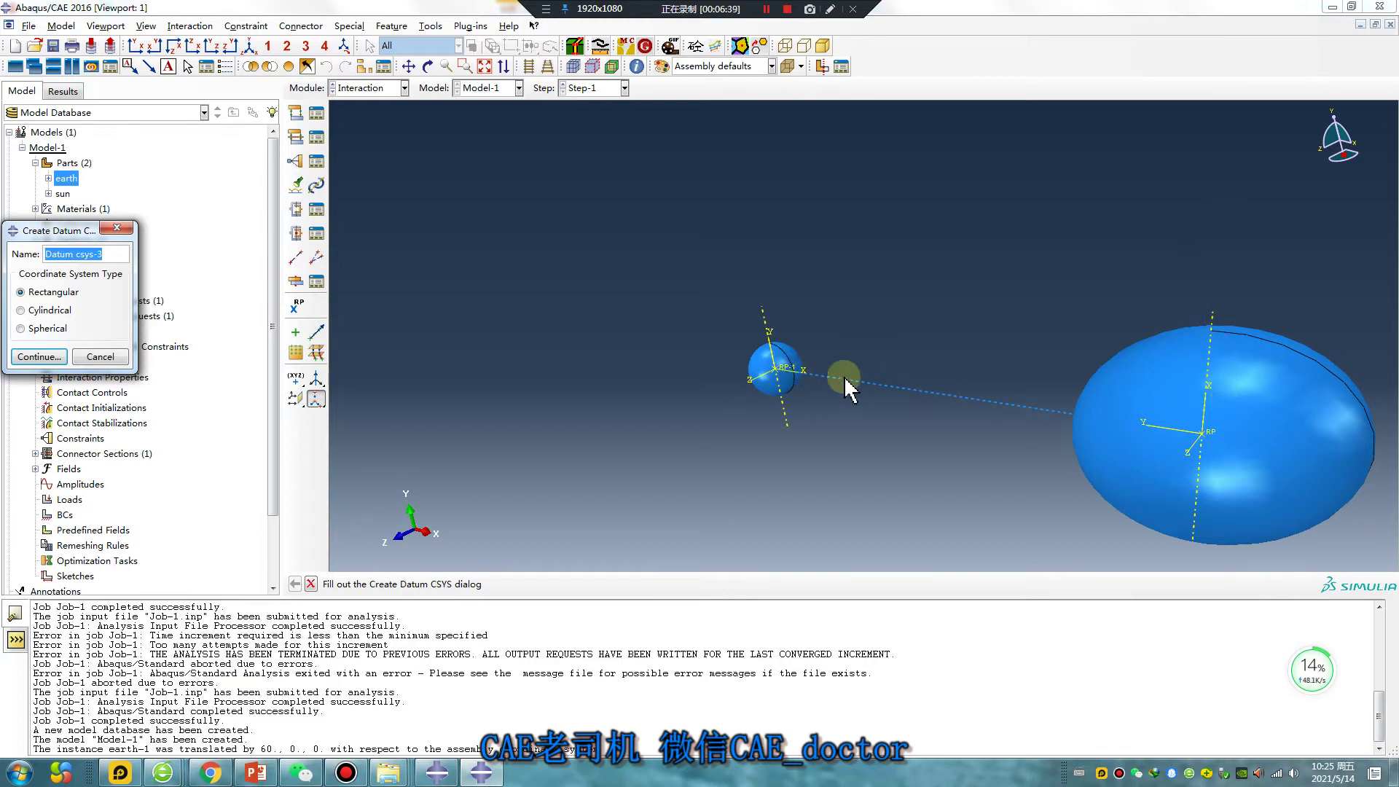
{"action": "scroll", "coordinate": [845, 386], "scroll_direction": "up", "scroll_amount": 2}
{"action": "left_click_drag", "start_coordinate": [831, 375], "coordinate": [838, 349], "text": "ctrl+alt"}
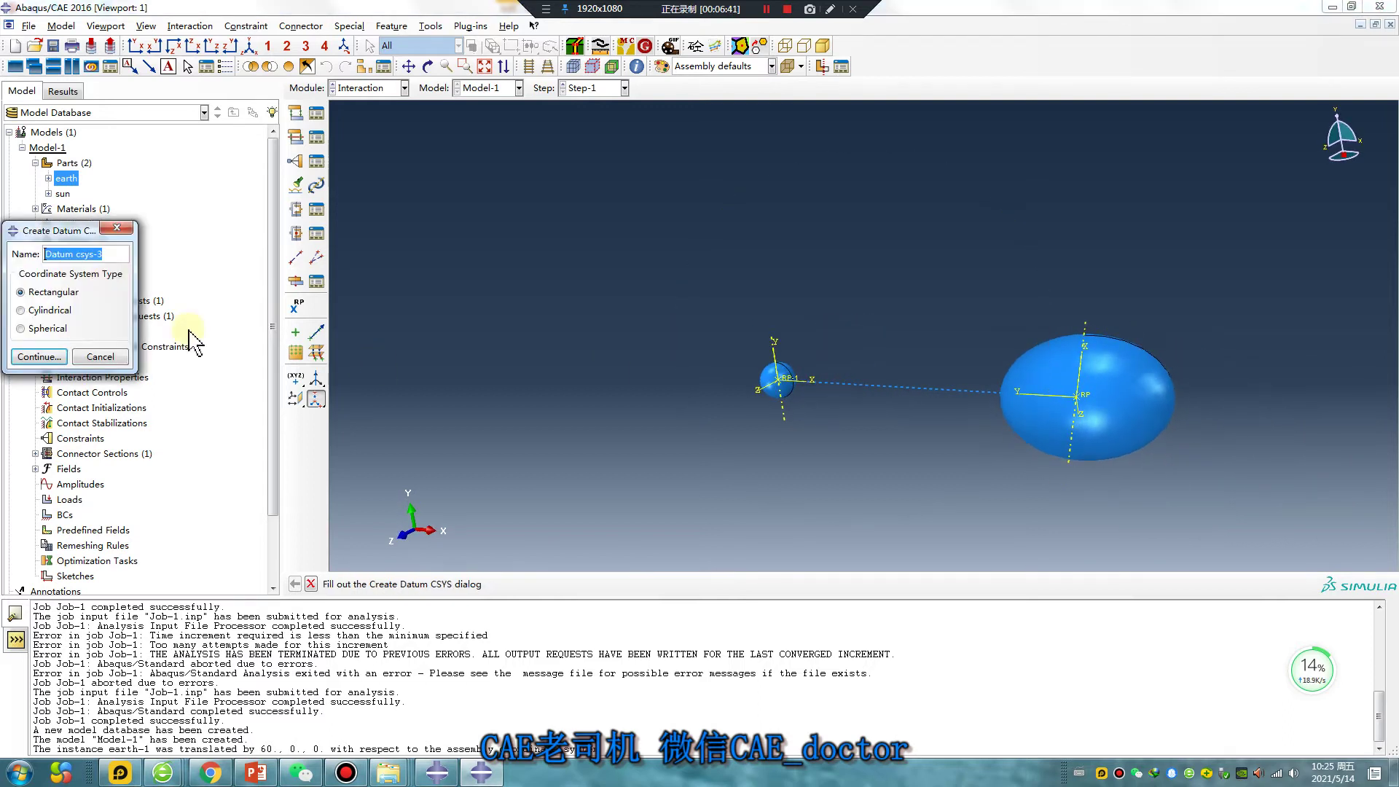
{"action": "left_click", "coordinate": [118, 228]}
Step: Assign connector section ConnSect-1 to the wire set Wire-1-Set-1, using Datum csys-2 for Orientation 1
{"action": "left_click", "coordinate": [295, 209]}
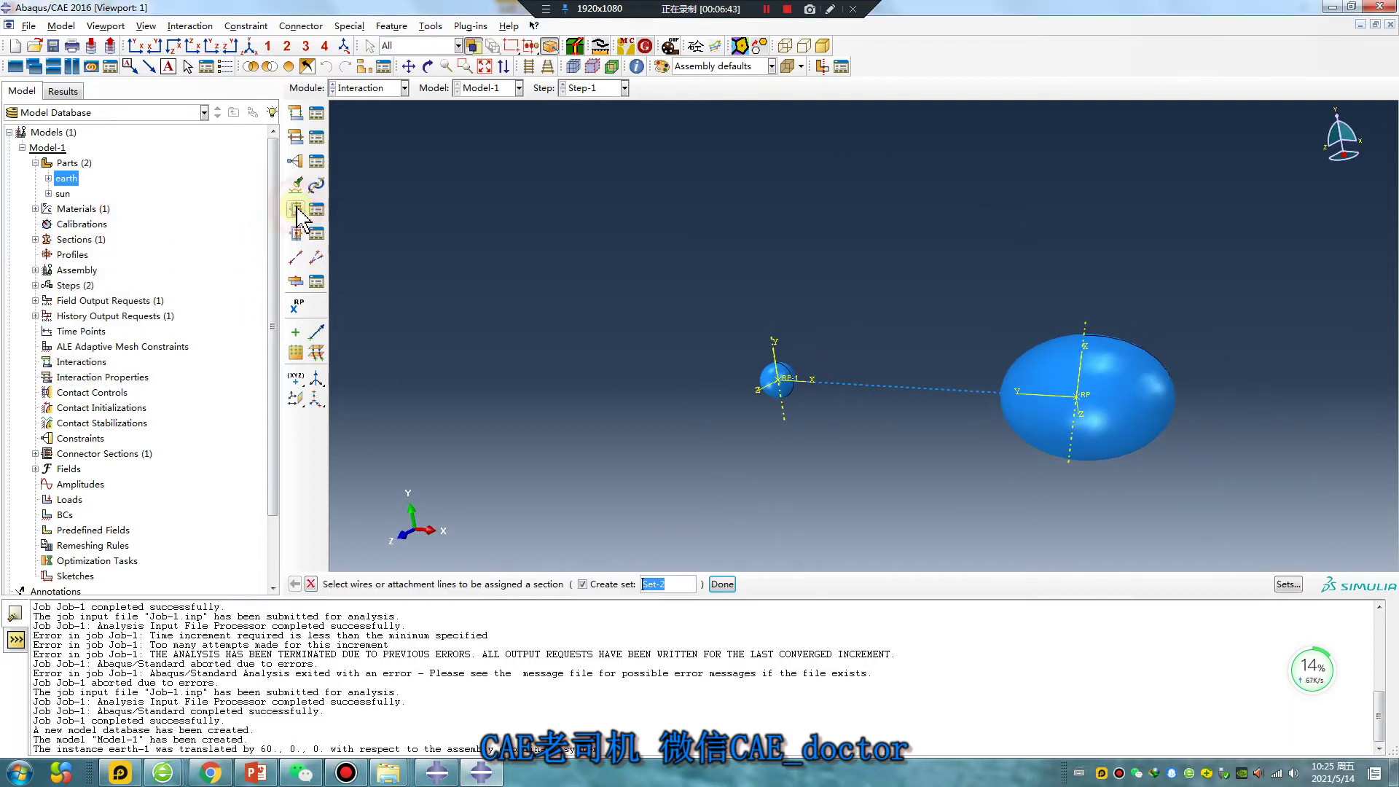
{"action": "left_click", "coordinate": [1288, 584]}
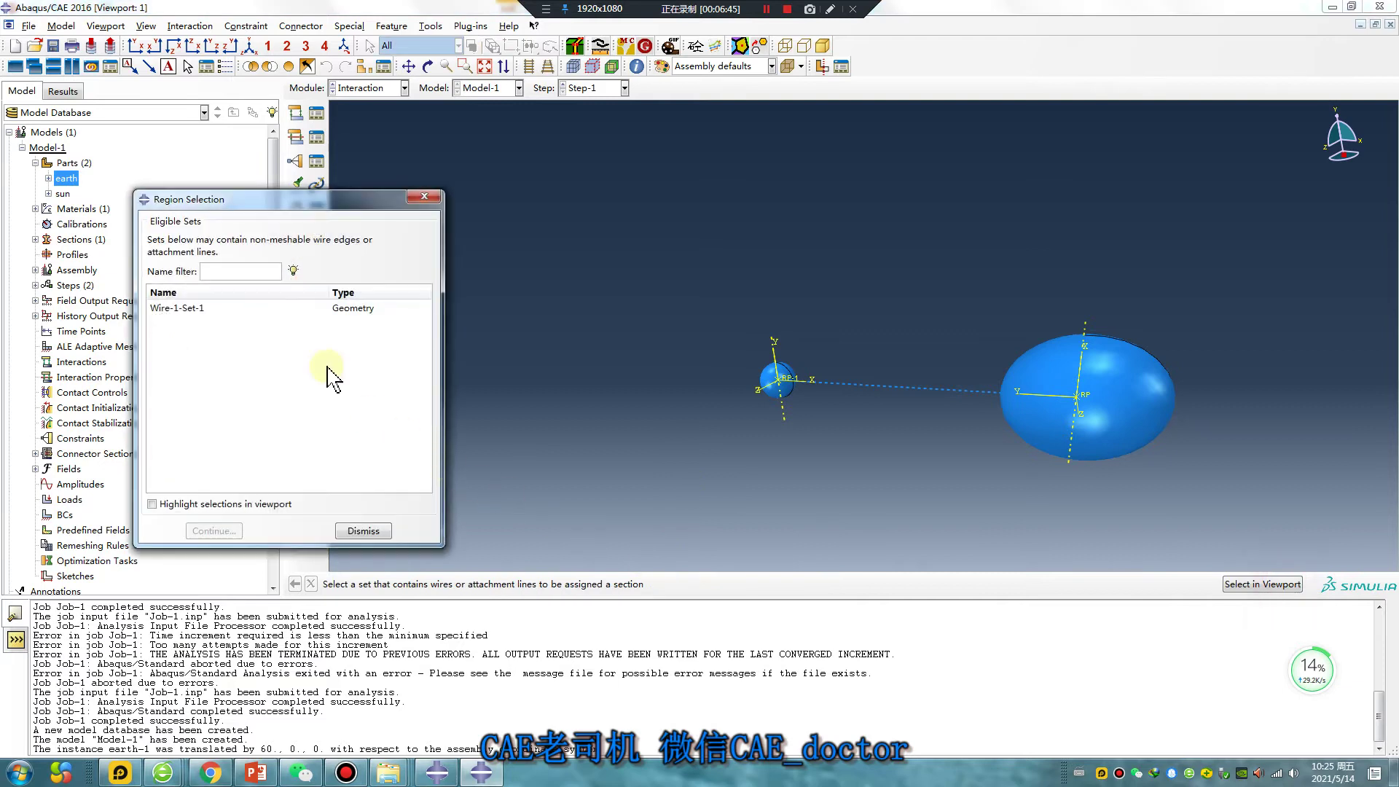
{"action": "left_click", "coordinate": [193, 309]}
{"action": "left_click", "coordinate": [212, 530]}
{"action": "left_click", "coordinate": [306, 457]}
{"action": "left_click", "coordinate": [356, 477]}
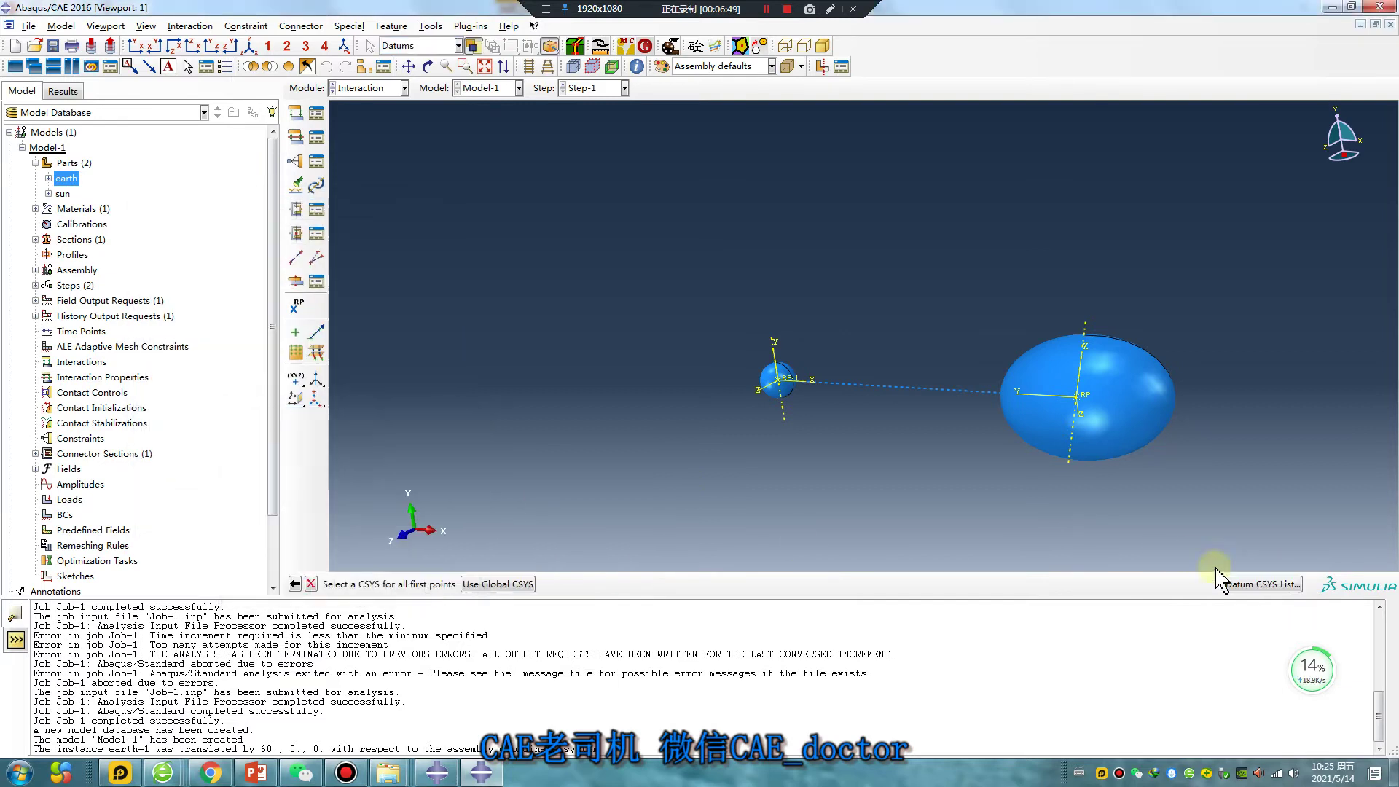
{"action": "left_click", "coordinate": [1283, 584]}
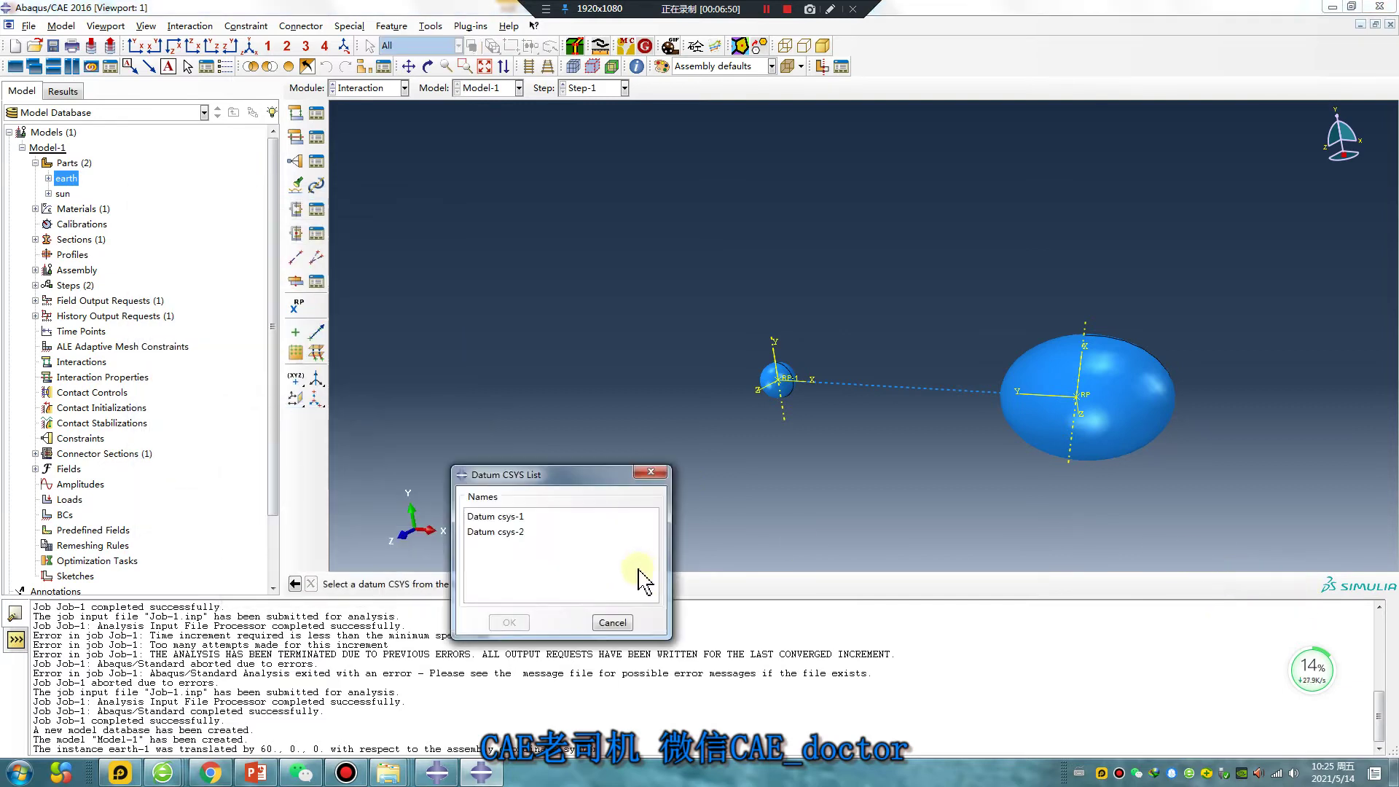
{"action": "left_click", "coordinate": [490, 533]}
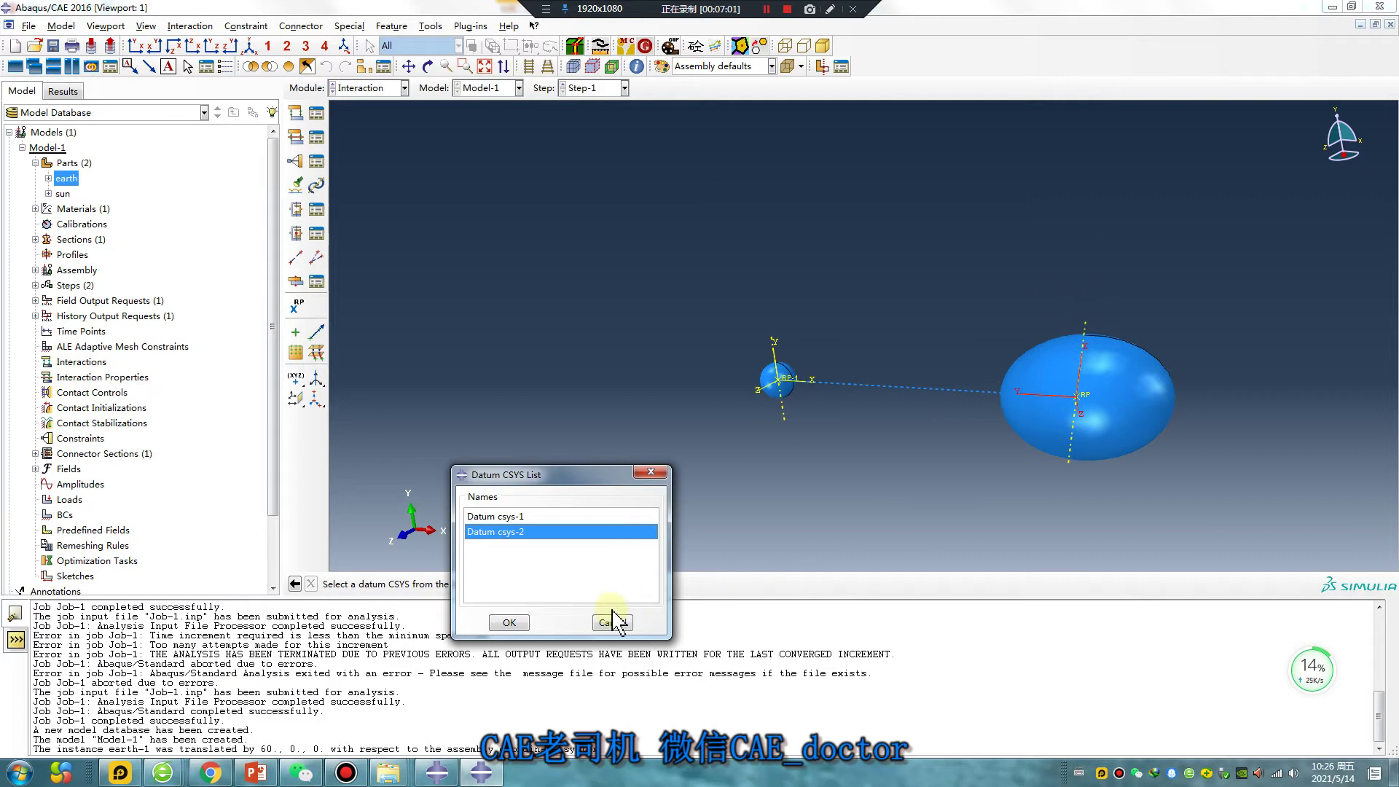
{"action": "left_click", "coordinate": [510, 623]}
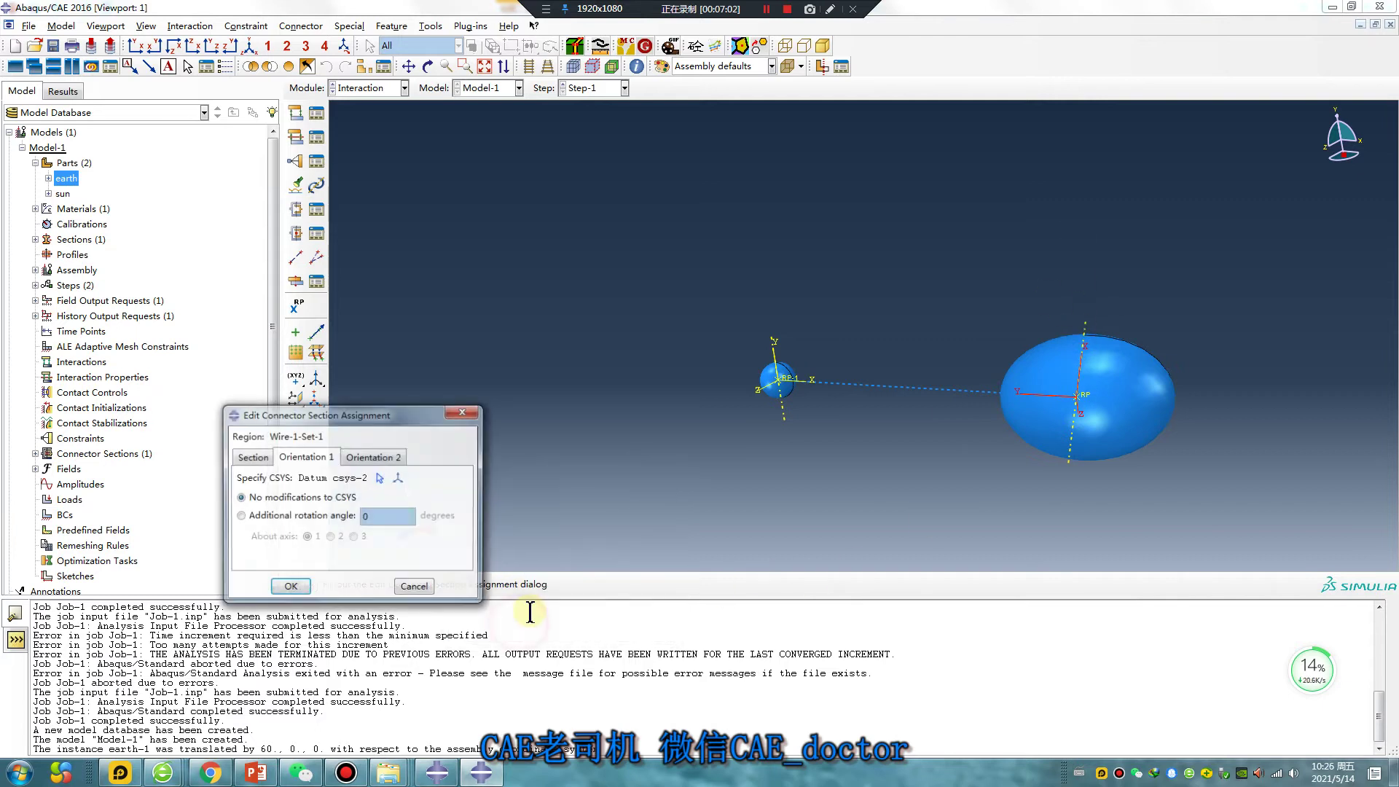
{"action": "left_click", "coordinate": [292, 587]}
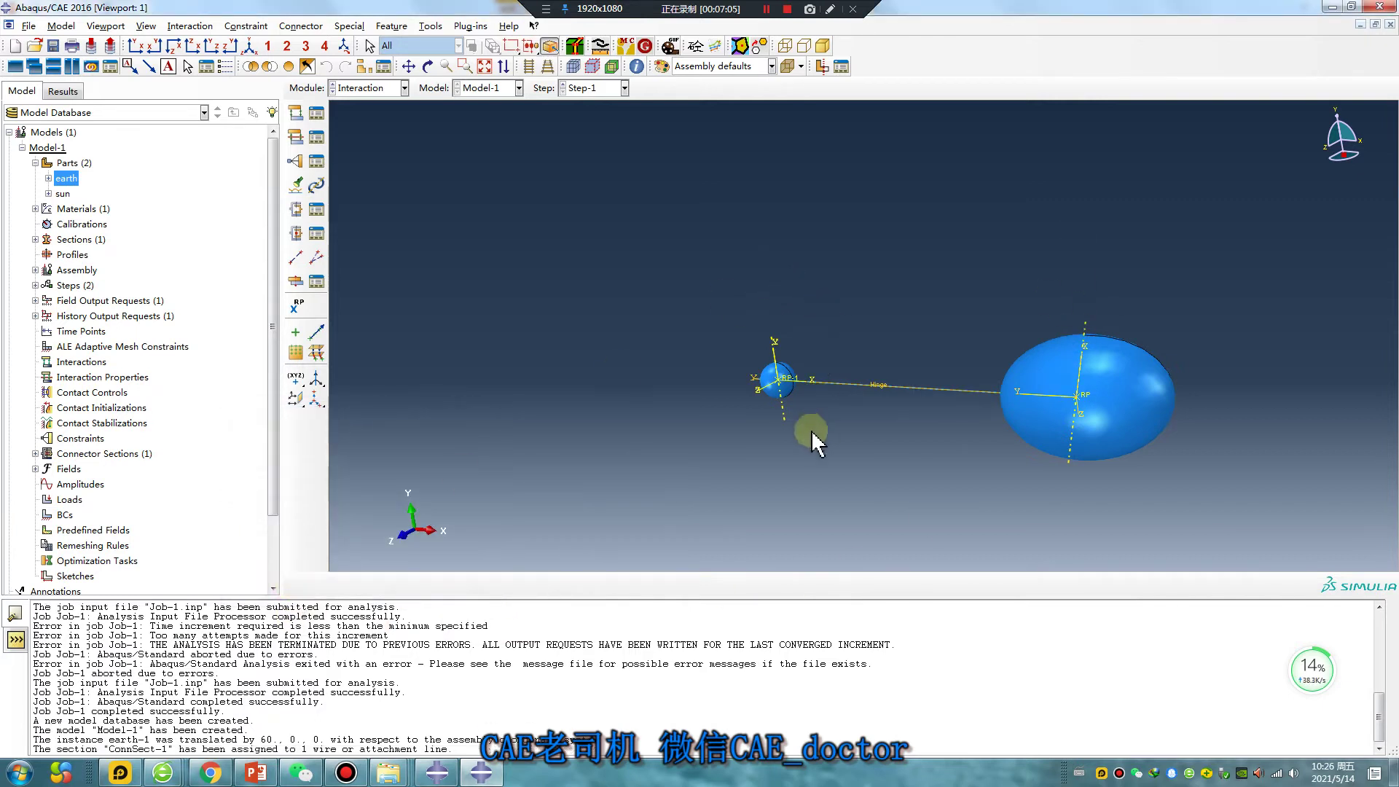
Step: Display the sun part in the Mesh module and switch to the Part module with it
{"action": "left_click_drag", "start_coordinate": [811, 435], "coordinate": [852, 435], "text": "ctrl+alt"}
{"action": "left_click", "coordinate": [390, 88]}
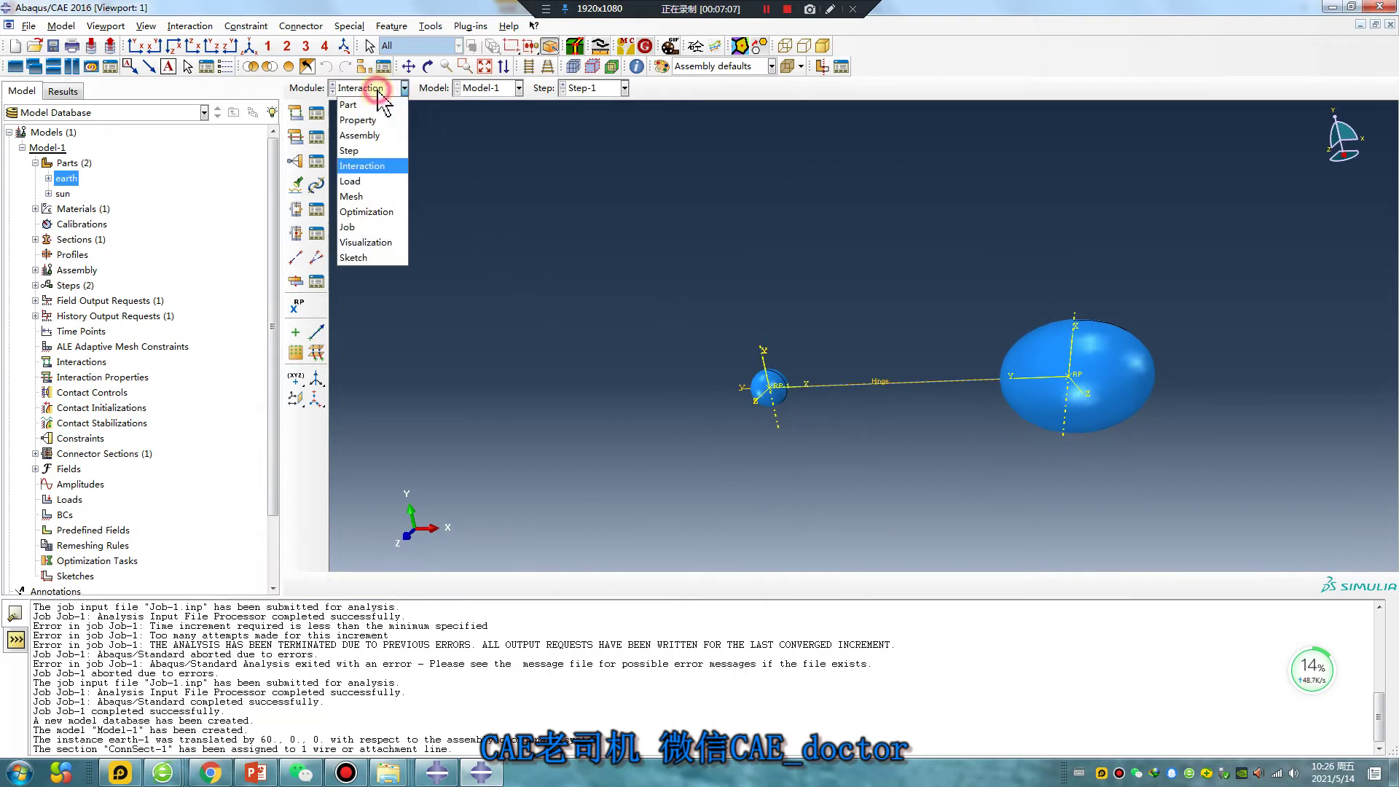
{"action": "left_click", "coordinate": [351, 196]}
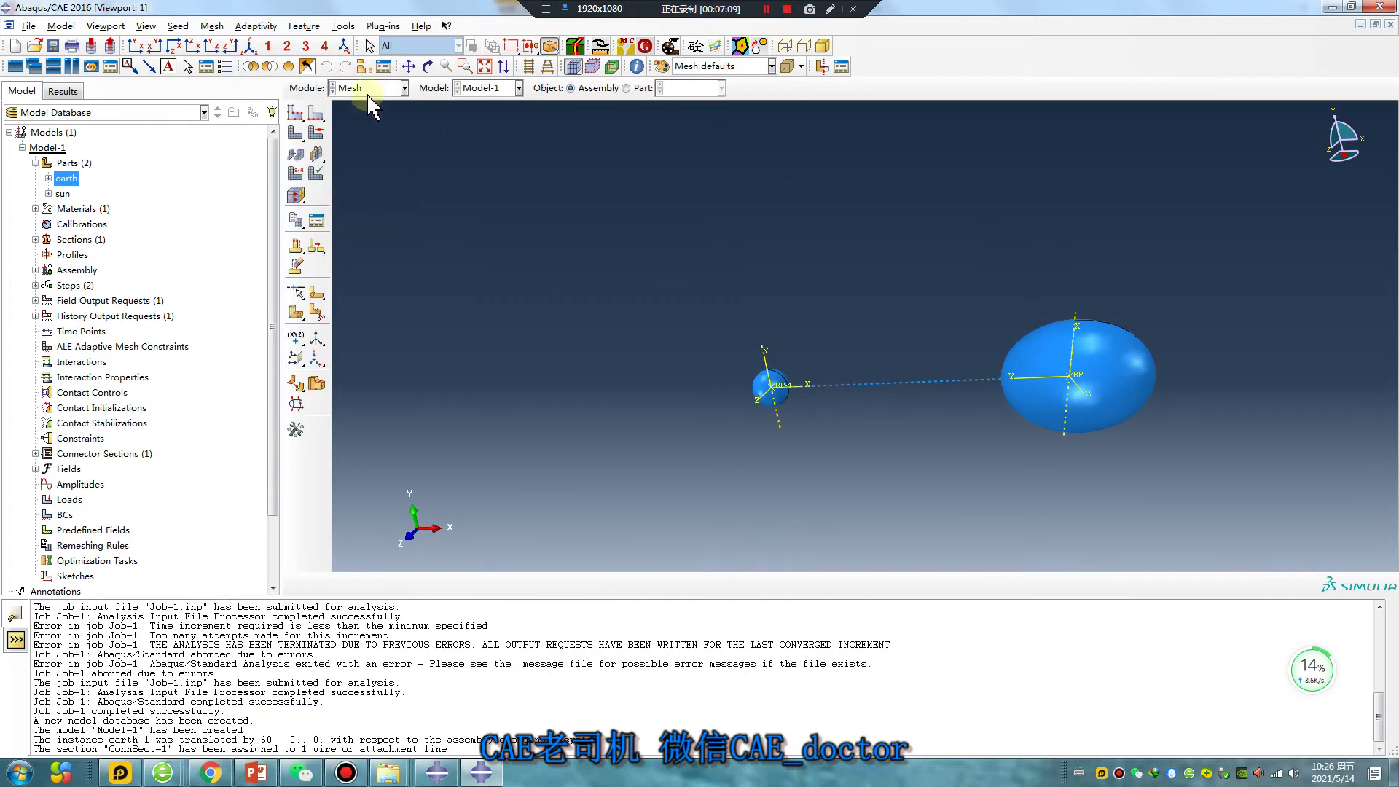
{"action": "left_click", "coordinate": [640, 88]}
{"action": "left_click_drag", "start_coordinate": [809, 343], "coordinate": [896, 396], "text": "ctrl+alt"}
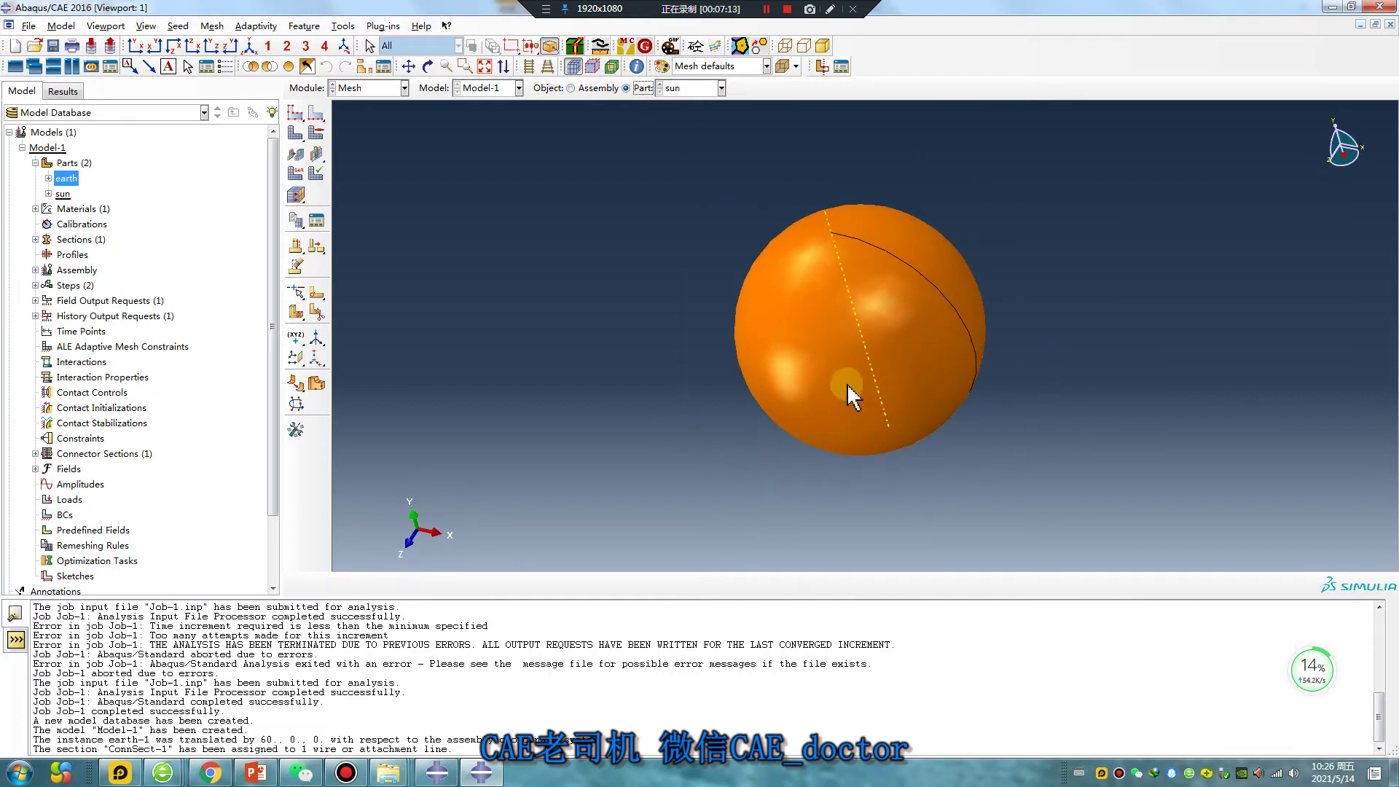
{"action": "left_click", "coordinate": [368, 89]}
{"action": "left_click", "coordinate": [352, 104]}
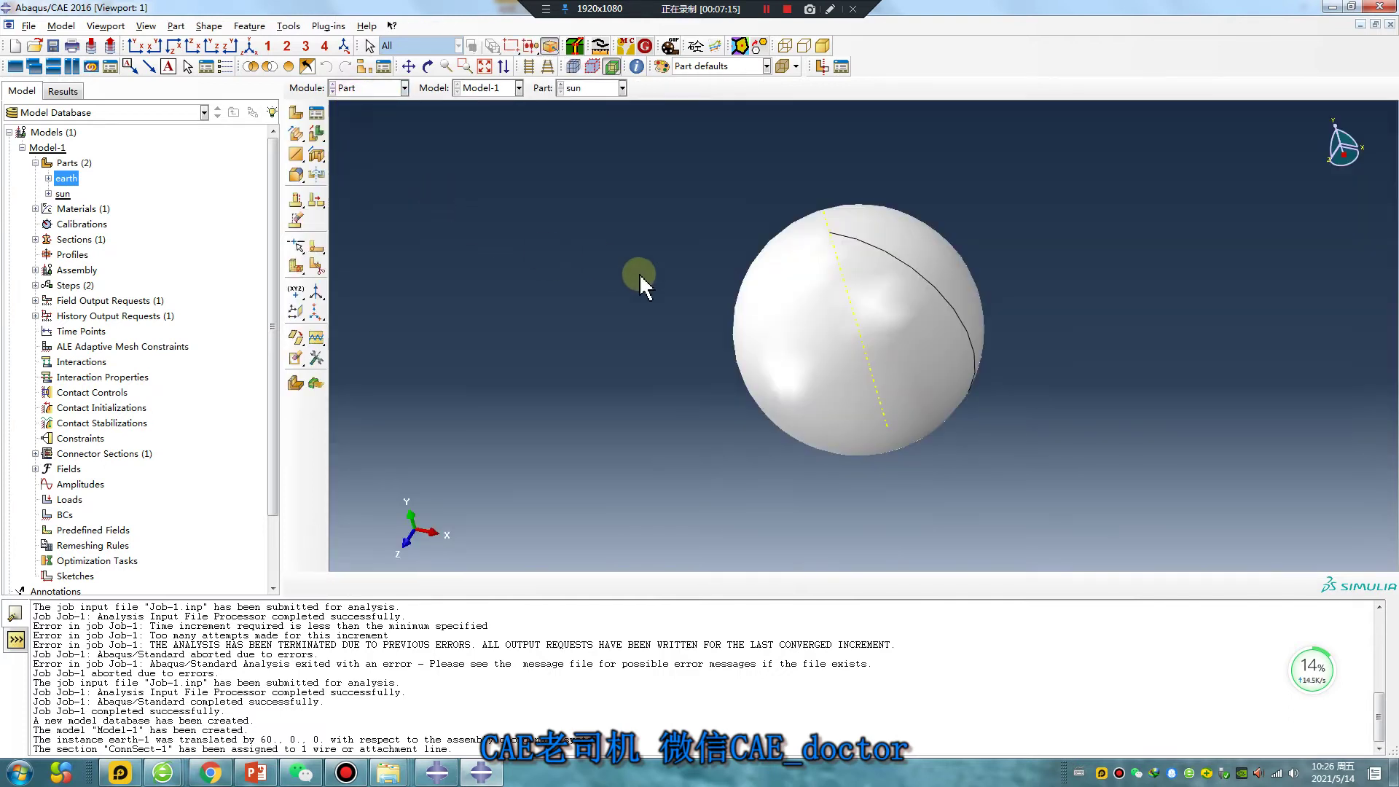
{"action": "left_click_drag", "start_coordinate": [804, 367], "coordinate": [896, 410], "text": "ctrl+alt"}
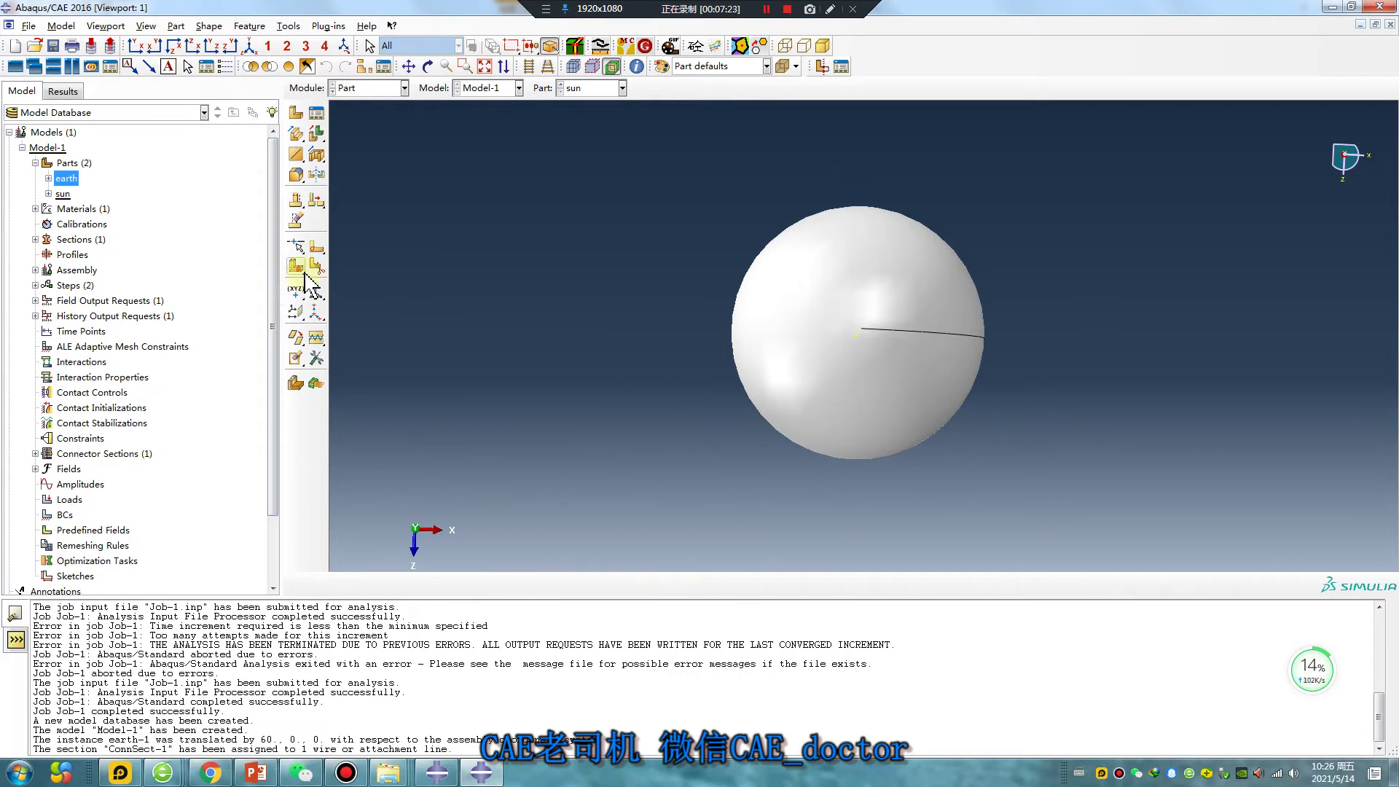
Step: Create three datum planes through the sun's centre on the XY, YZ and XZ principal planes, each with offset 0.0
{"action": "left_click", "coordinate": [300, 313]}
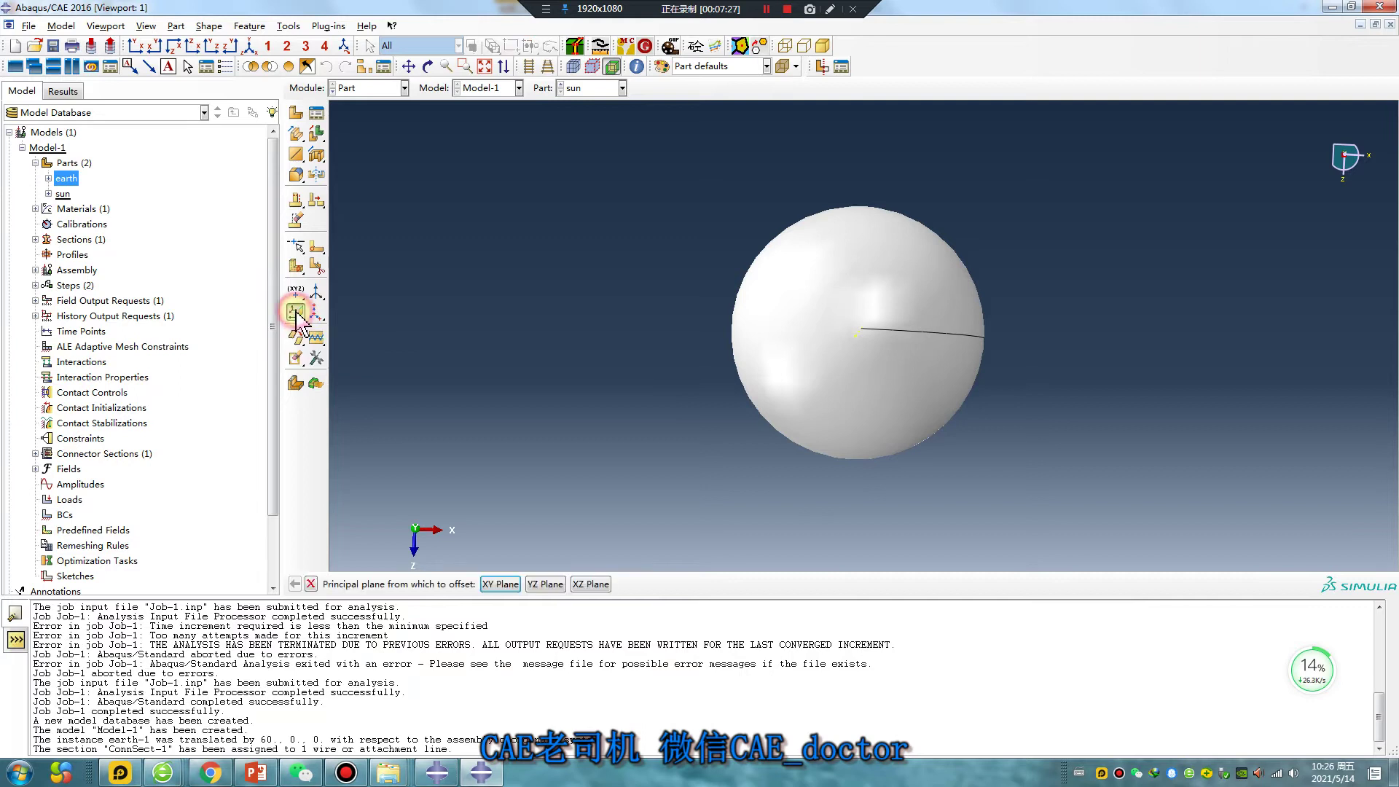
{"action": "left_click", "coordinate": [500, 585]}
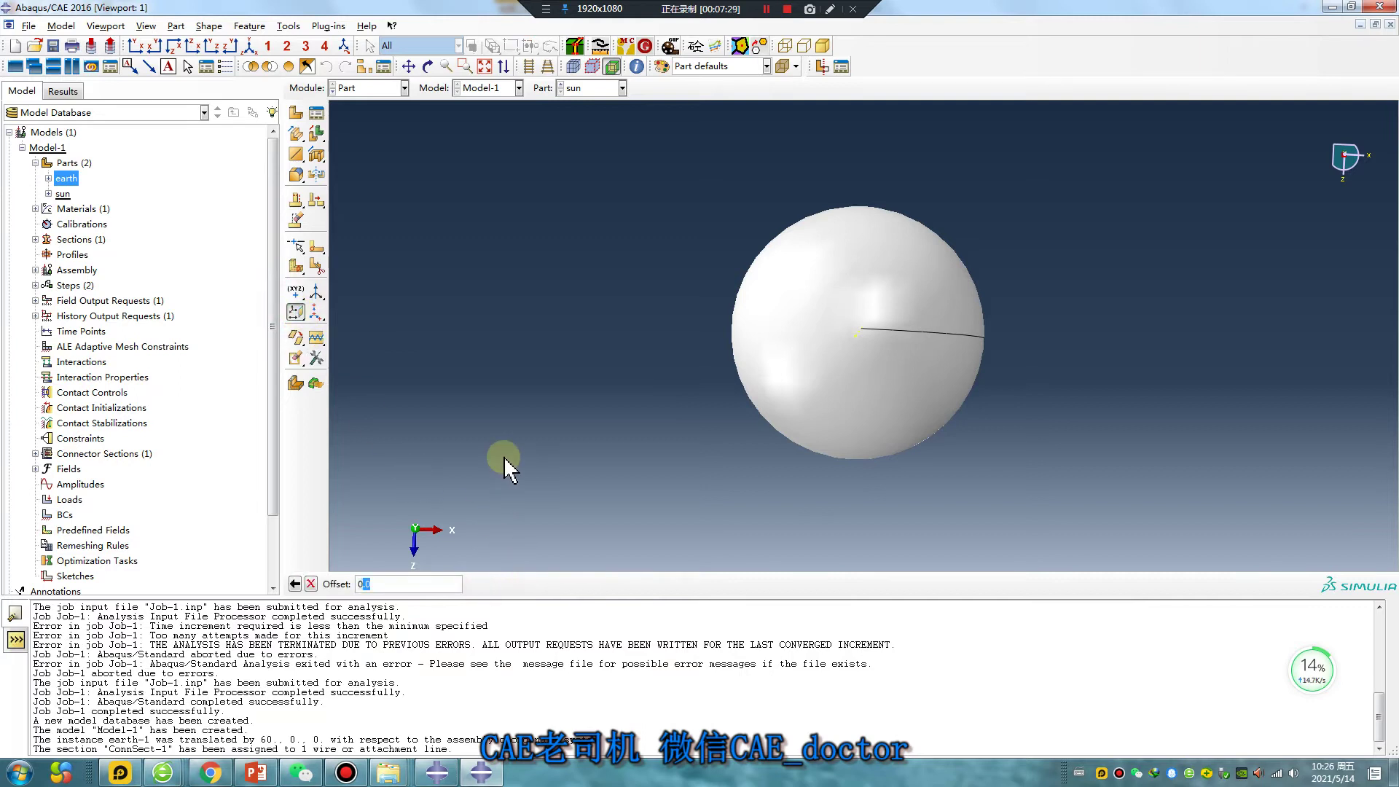
{"action": "key", "text": "Return"}
{"action": "left_click", "coordinate": [545, 583]}
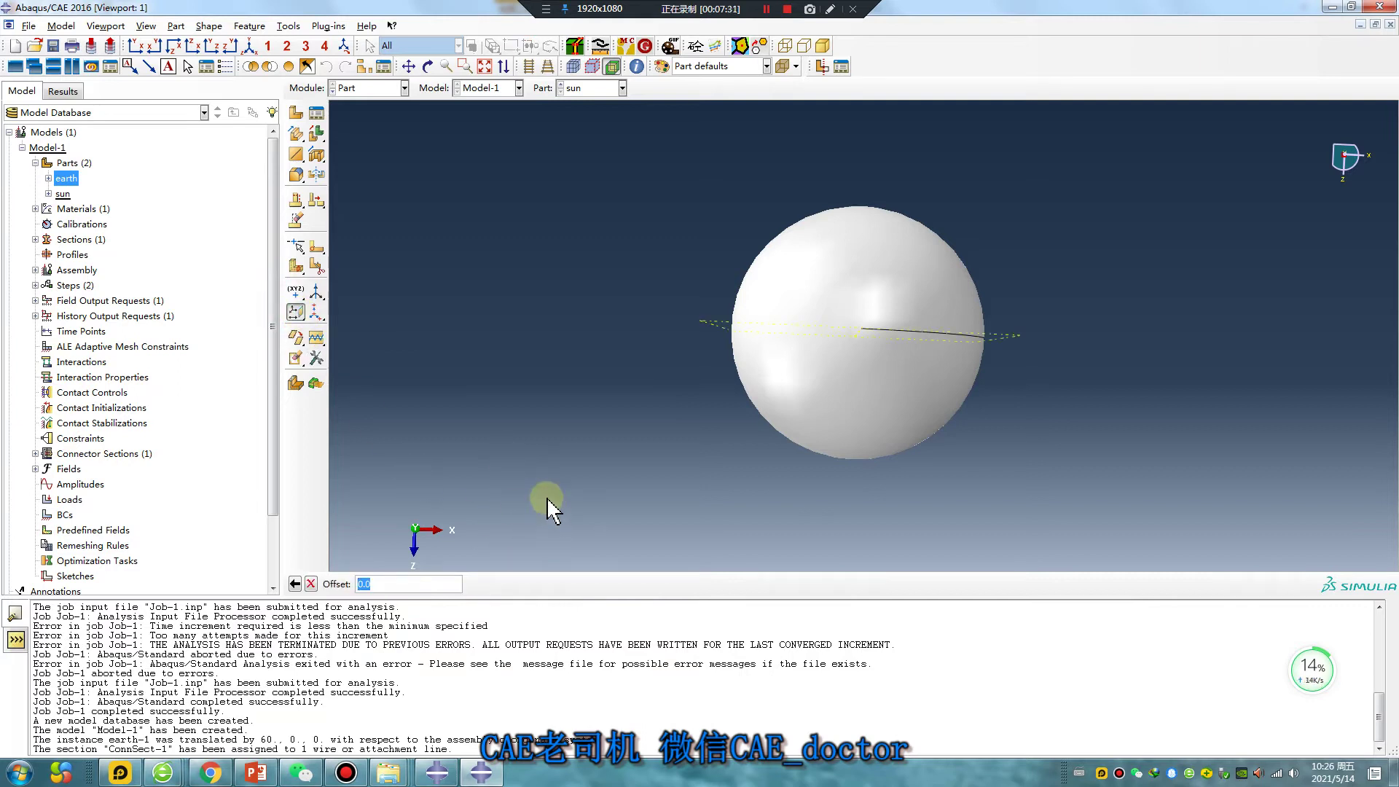
{"action": "key", "text": "Return"}
{"action": "left_click", "coordinate": [596, 584]}
{"action": "key", "text": "Return"}
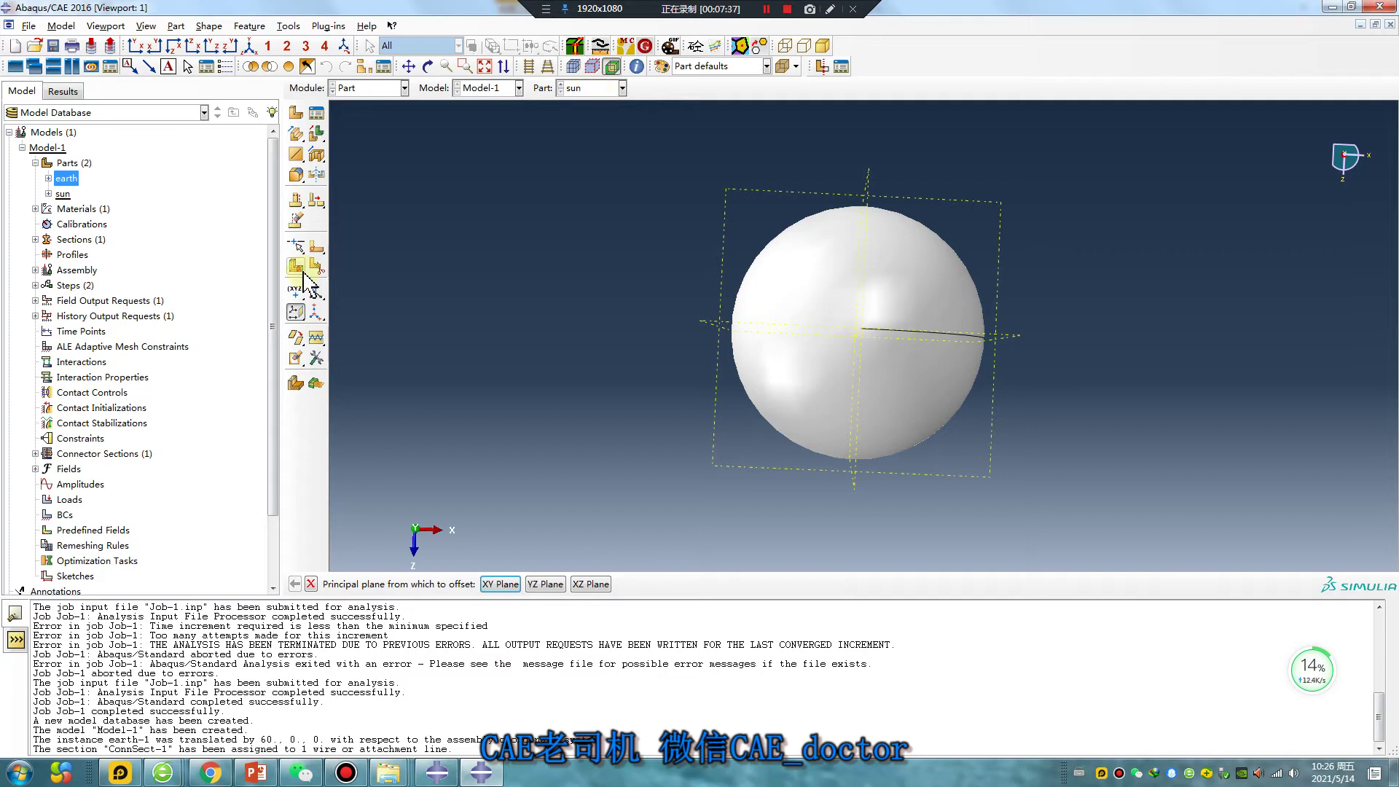
Step: Partition the sun's cell with the YZ datum plane
{"action": "left_click", "coordinate": [304, 273]}
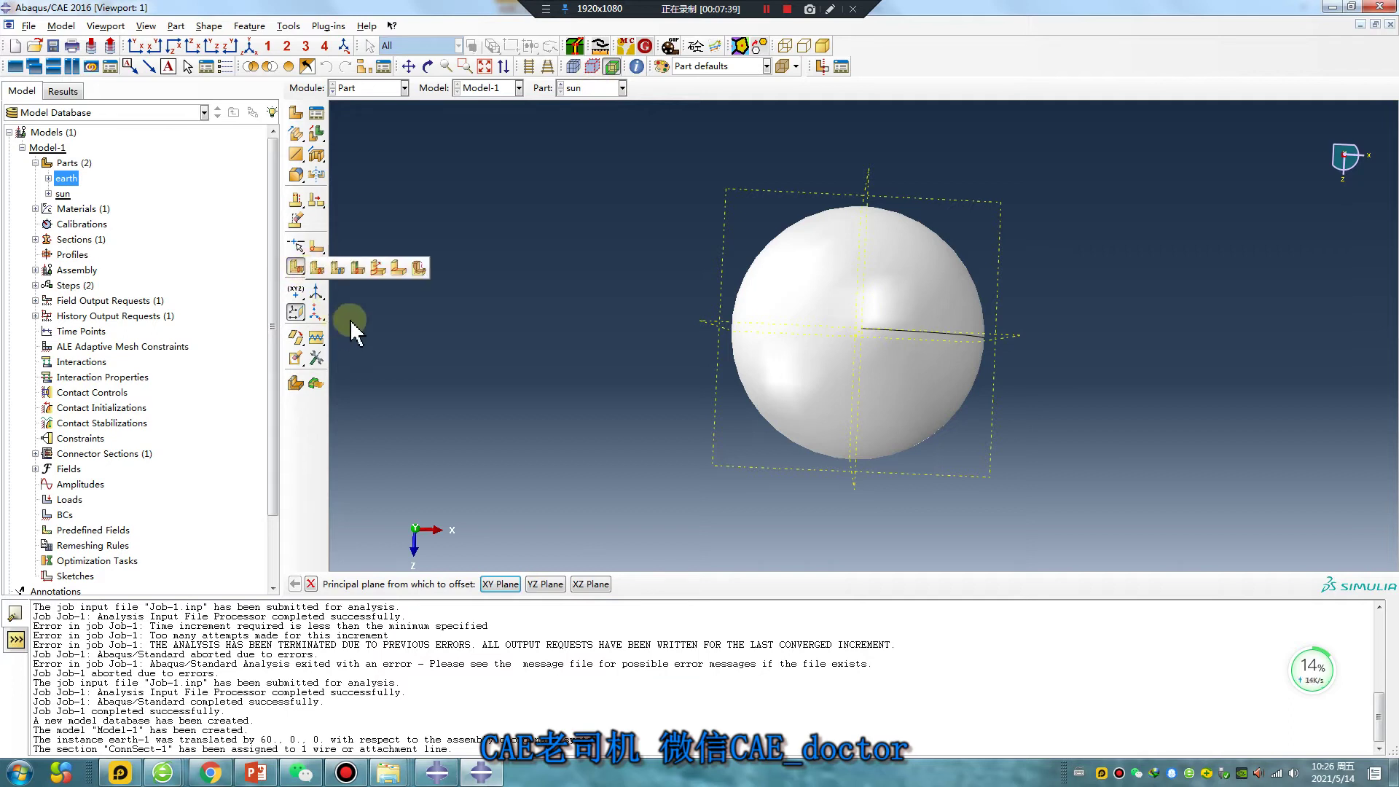
{"action": "left_click", "coordinate": [337, 268]}
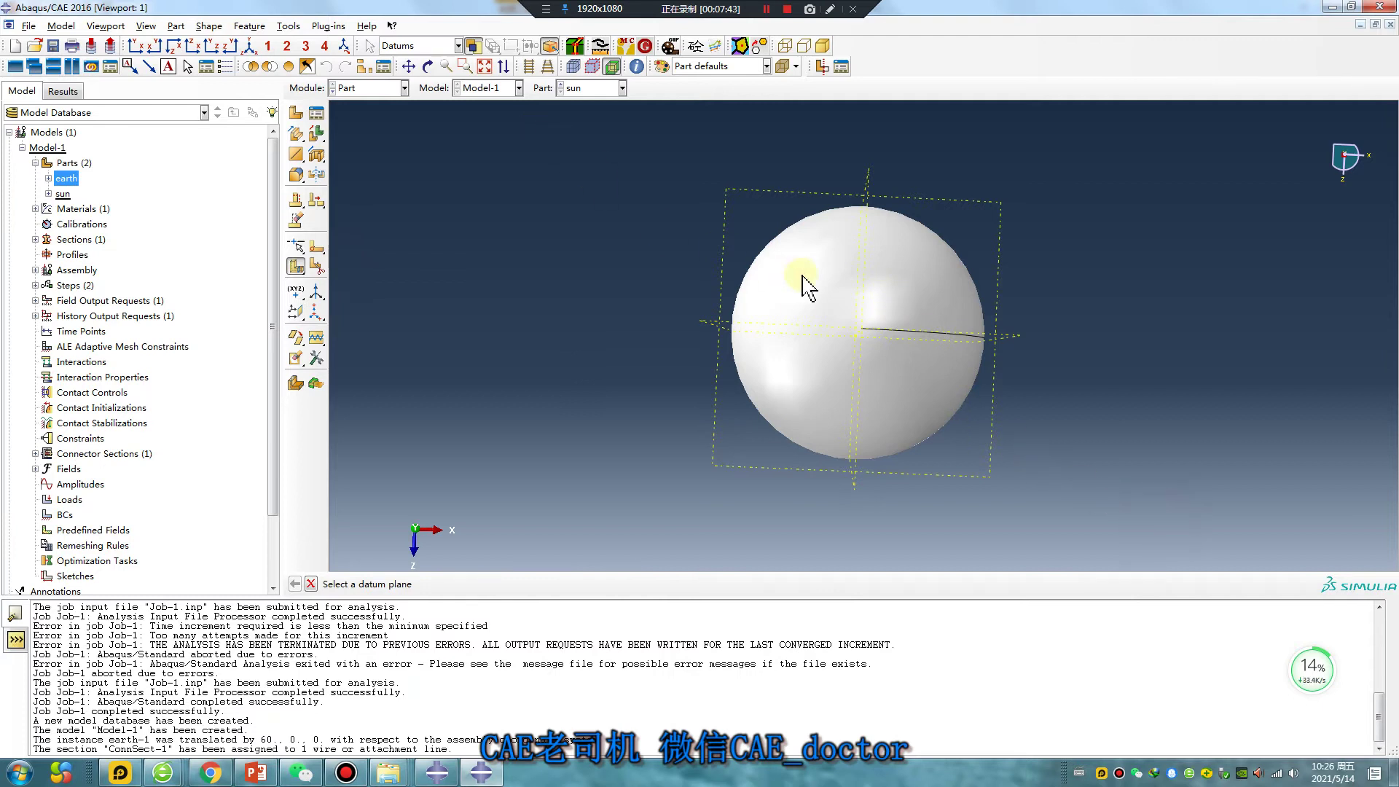
{"action": "left_click", "coordinate": [864, 217]}
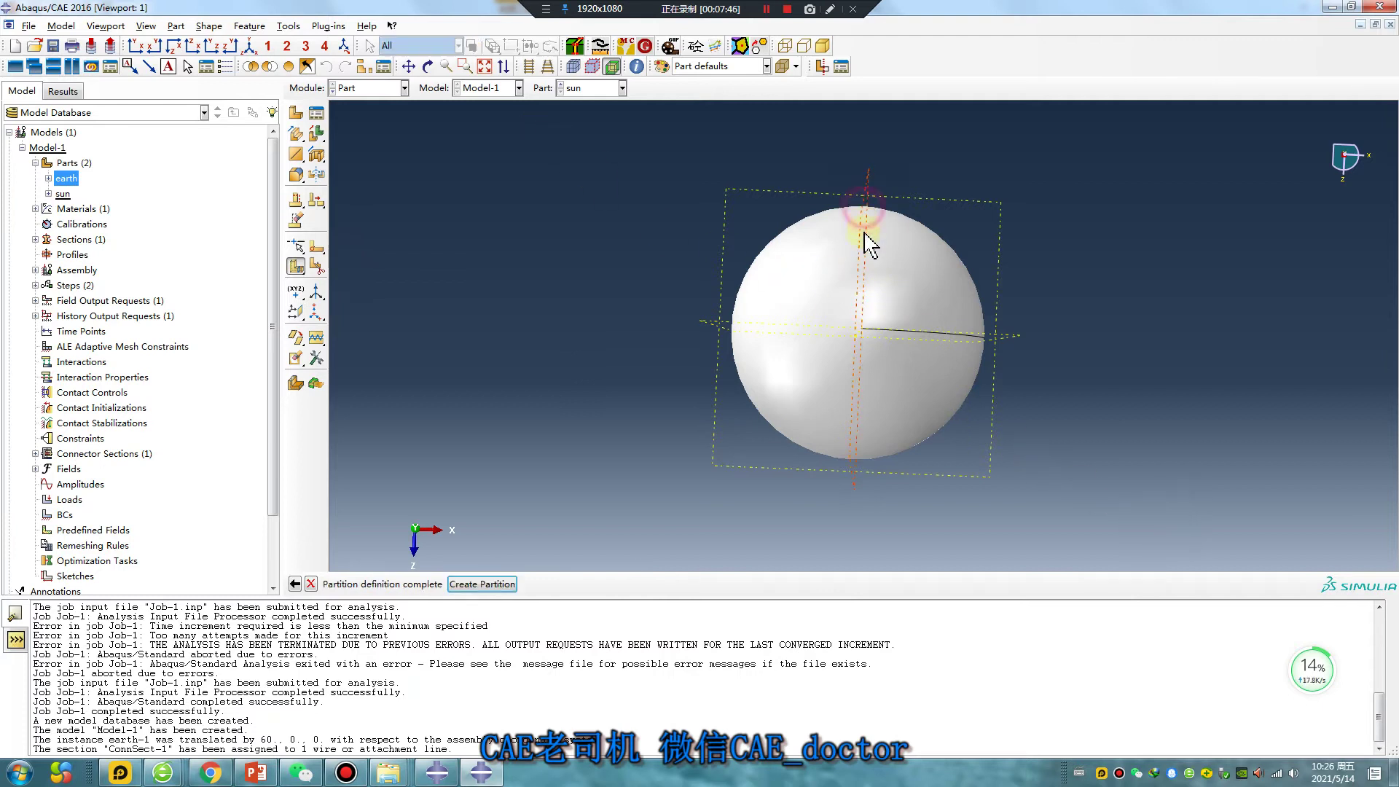
{"action": "left_click", "coordinate": [482, 583]}
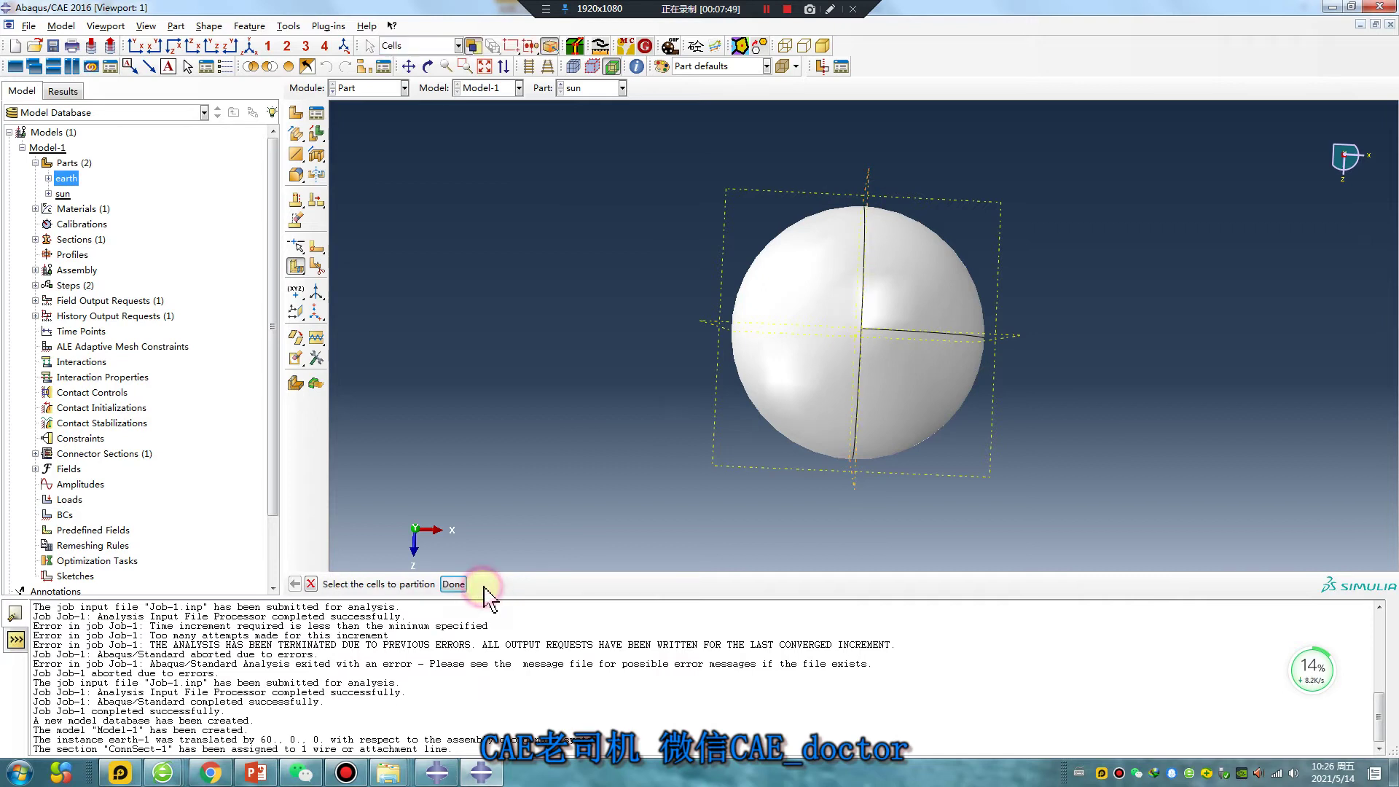
Step: Partition all of the sun's cells with the XY datum plane
{"action": "left_click_drag", "start_coordinate": [1121, 519], "coordinate": [809, 259]}
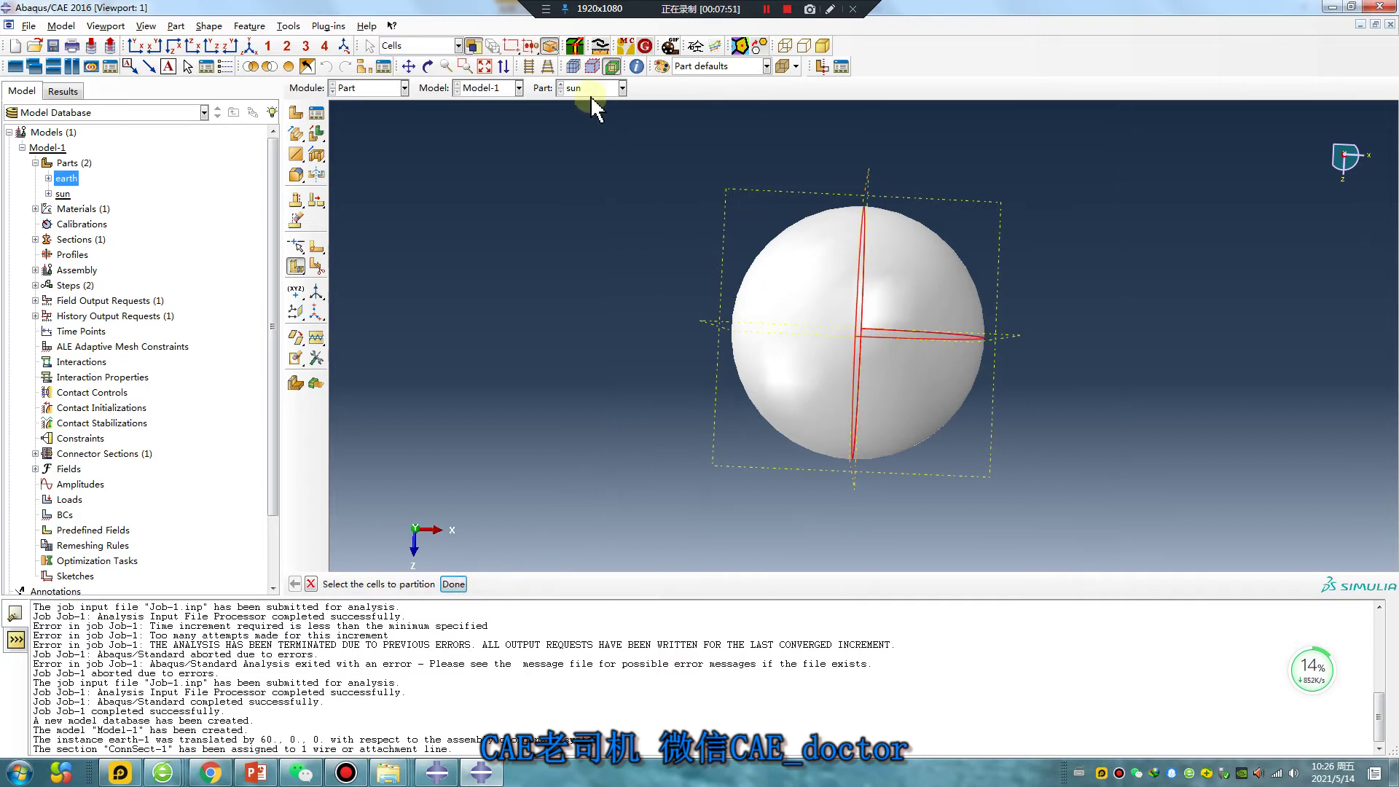
{"action": "left_click", "coordinate": [451, 583]}
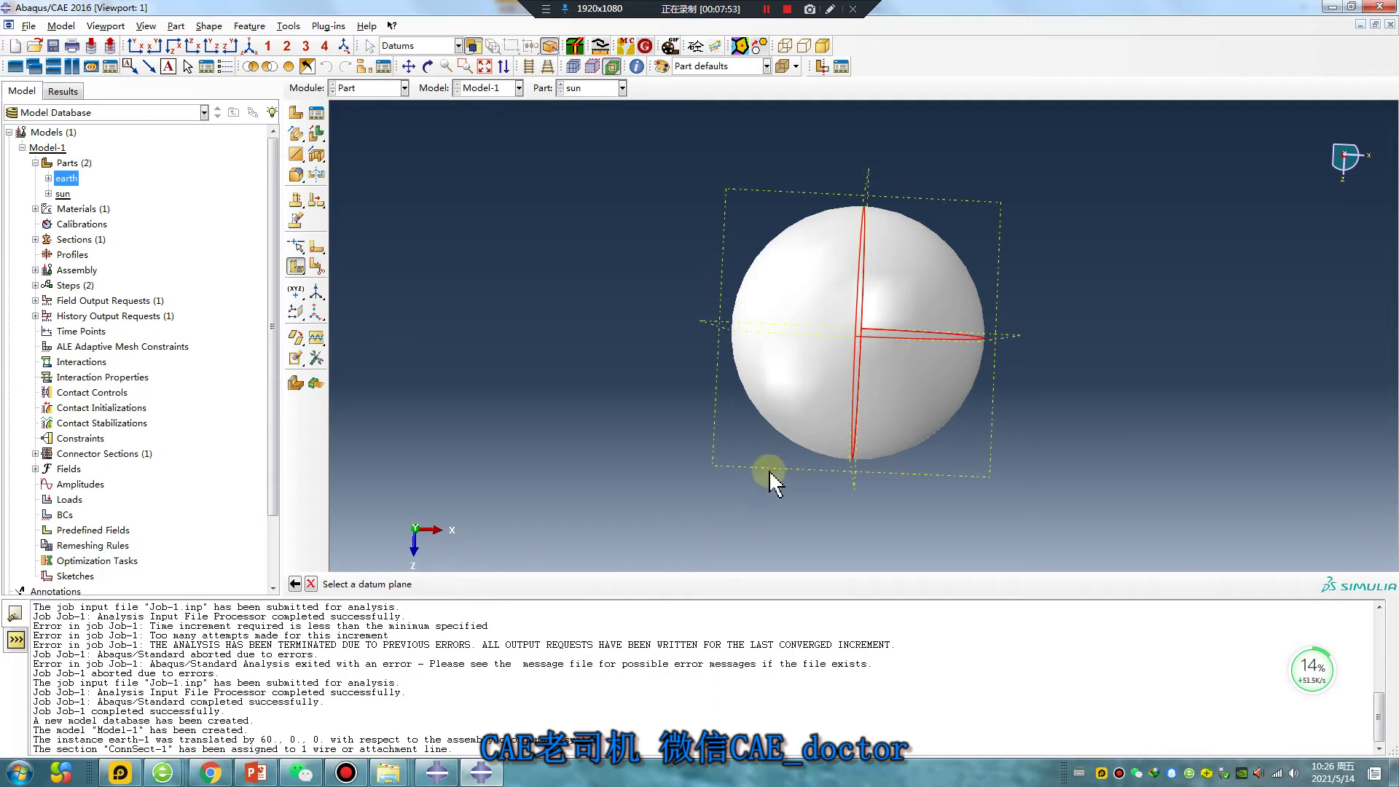
{"action": "left_click", "coordinate": [752, 334]}
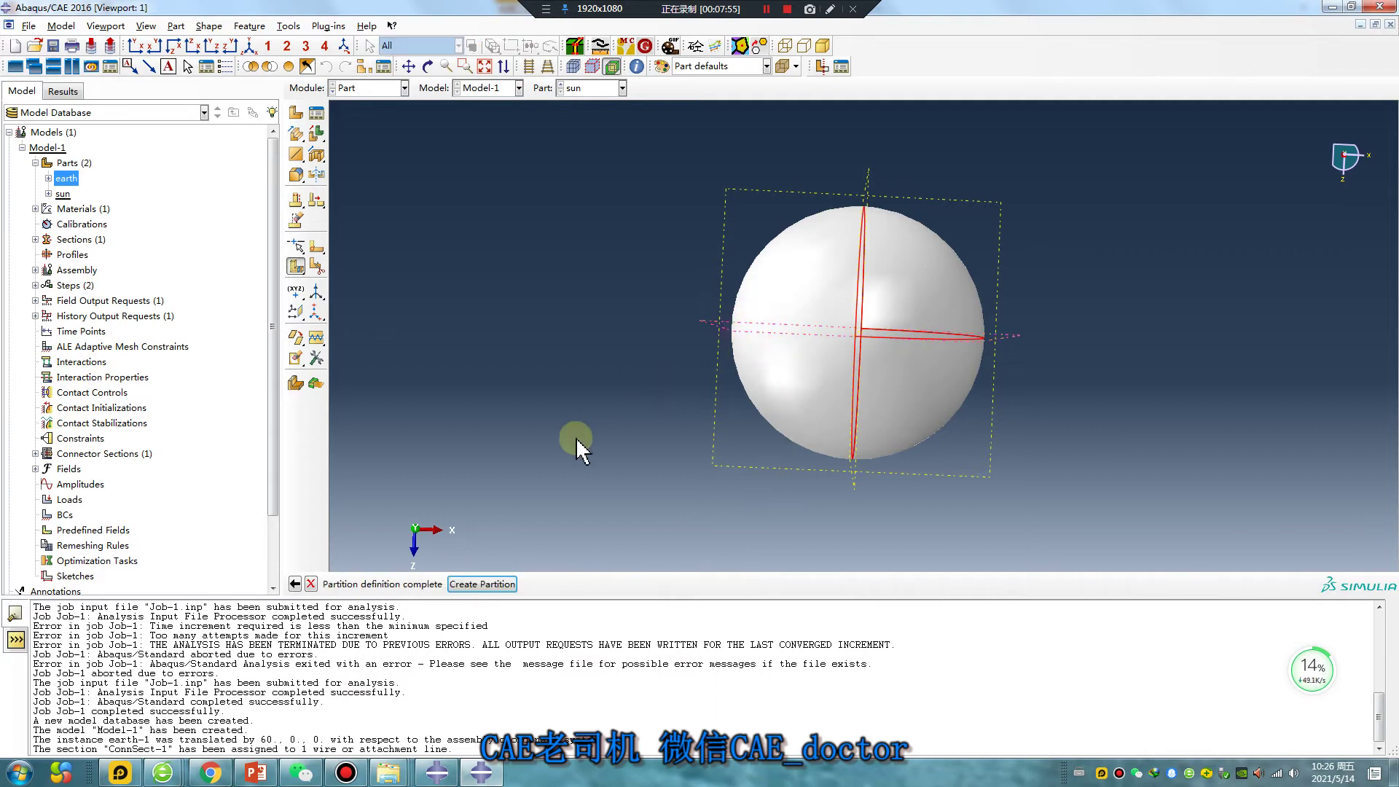
{"action": "left_click", "coordinate": [497, 584]}
{"action": "left_click", "coordinate": [452, 583]}
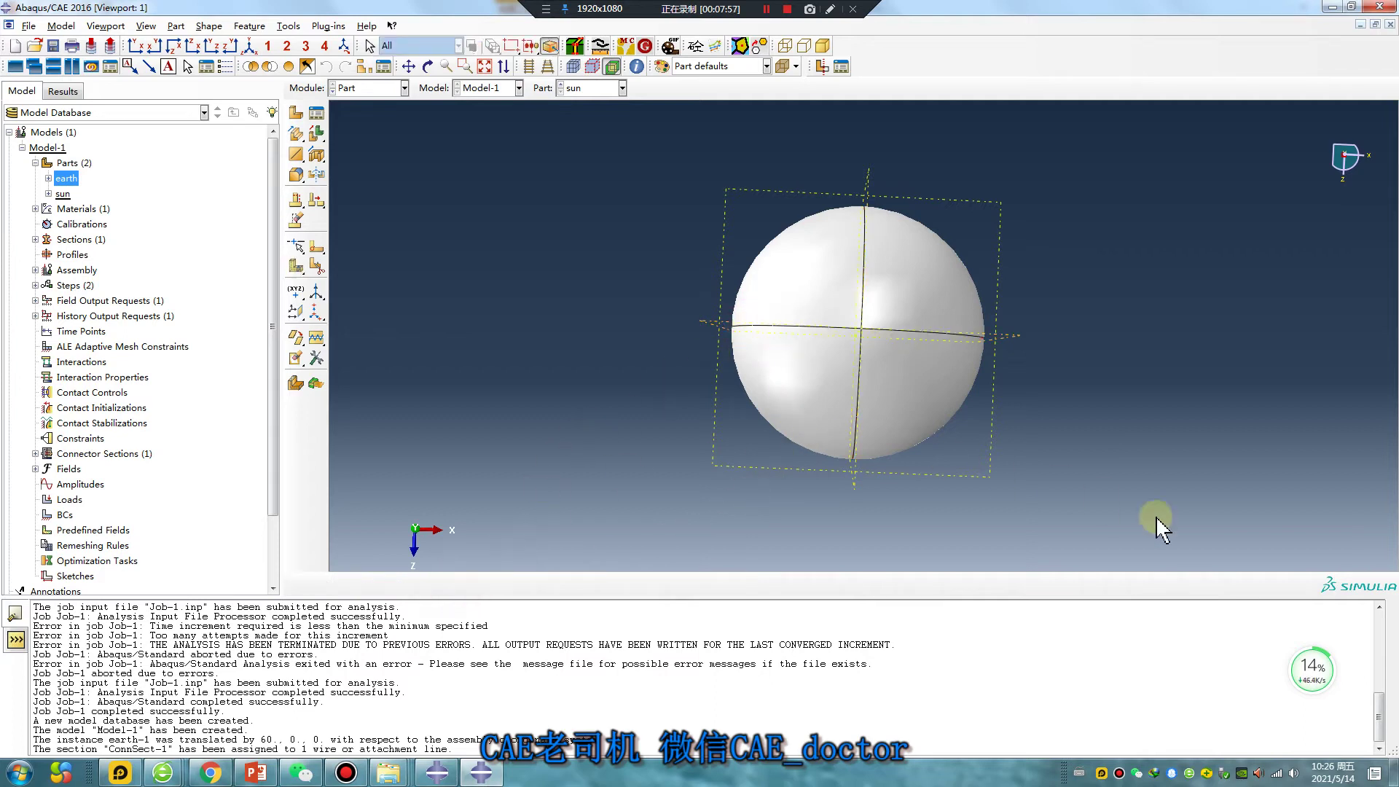
Step: Partition all of the sun's cells with the XZ datum plane
{"action": "left_click", "coordinate": [303, 265]}
{"action": "left_click_drag", "start_coordinate": [1180, 505], "coordinate": [548, 118]}
{"action": "left_click", "coordinate": [453, 583]}
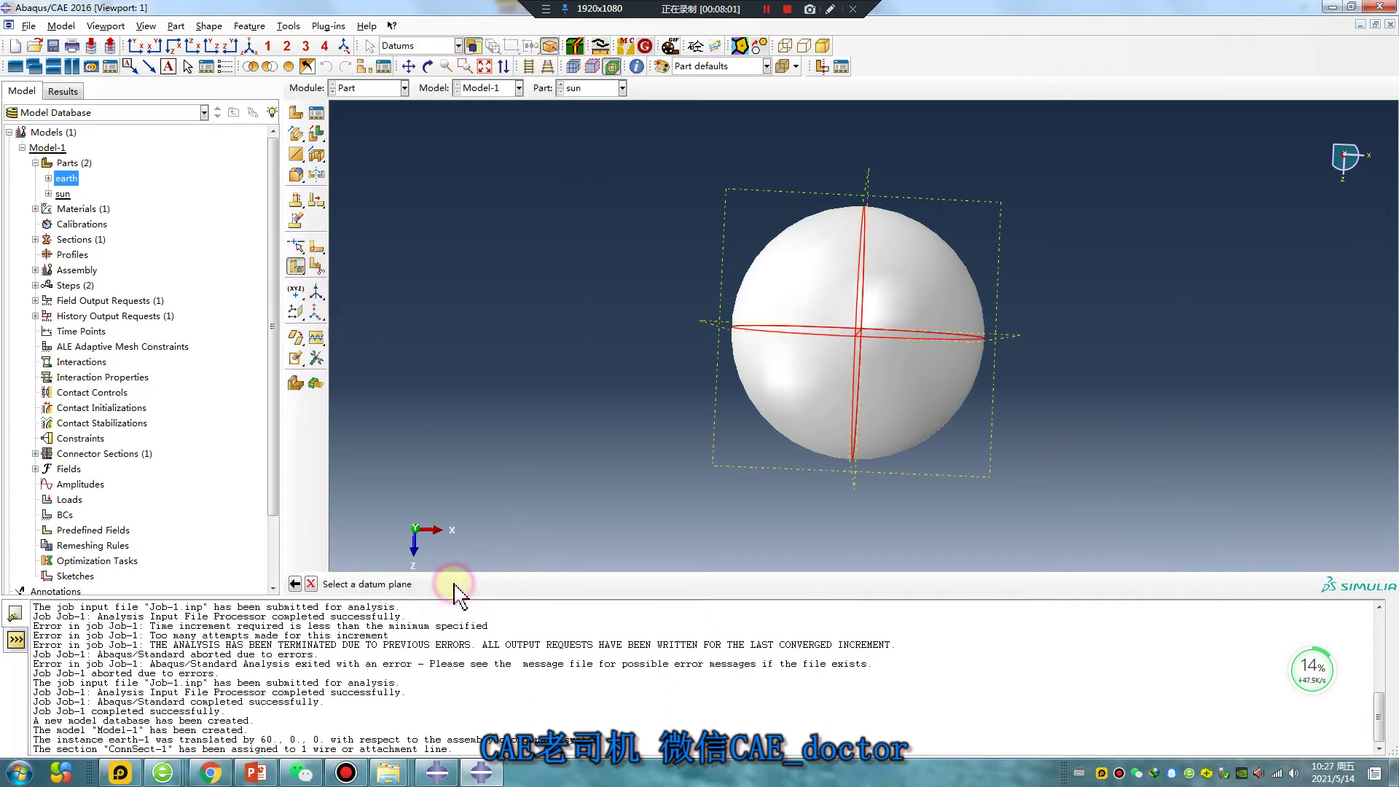
{"action": "left_click", "coordinate": [748, 191]}
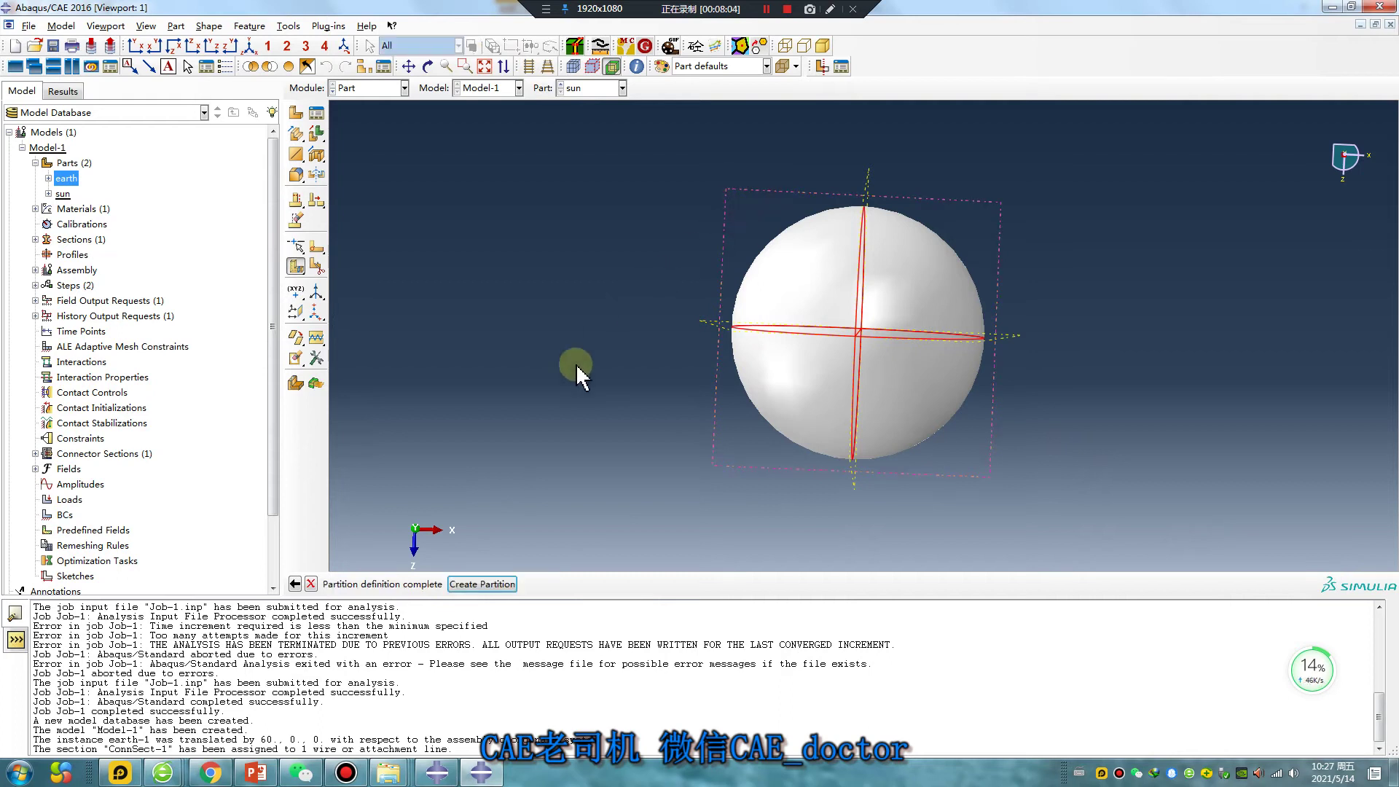
{"action": "left_click", "coordinate": [482, 585]}
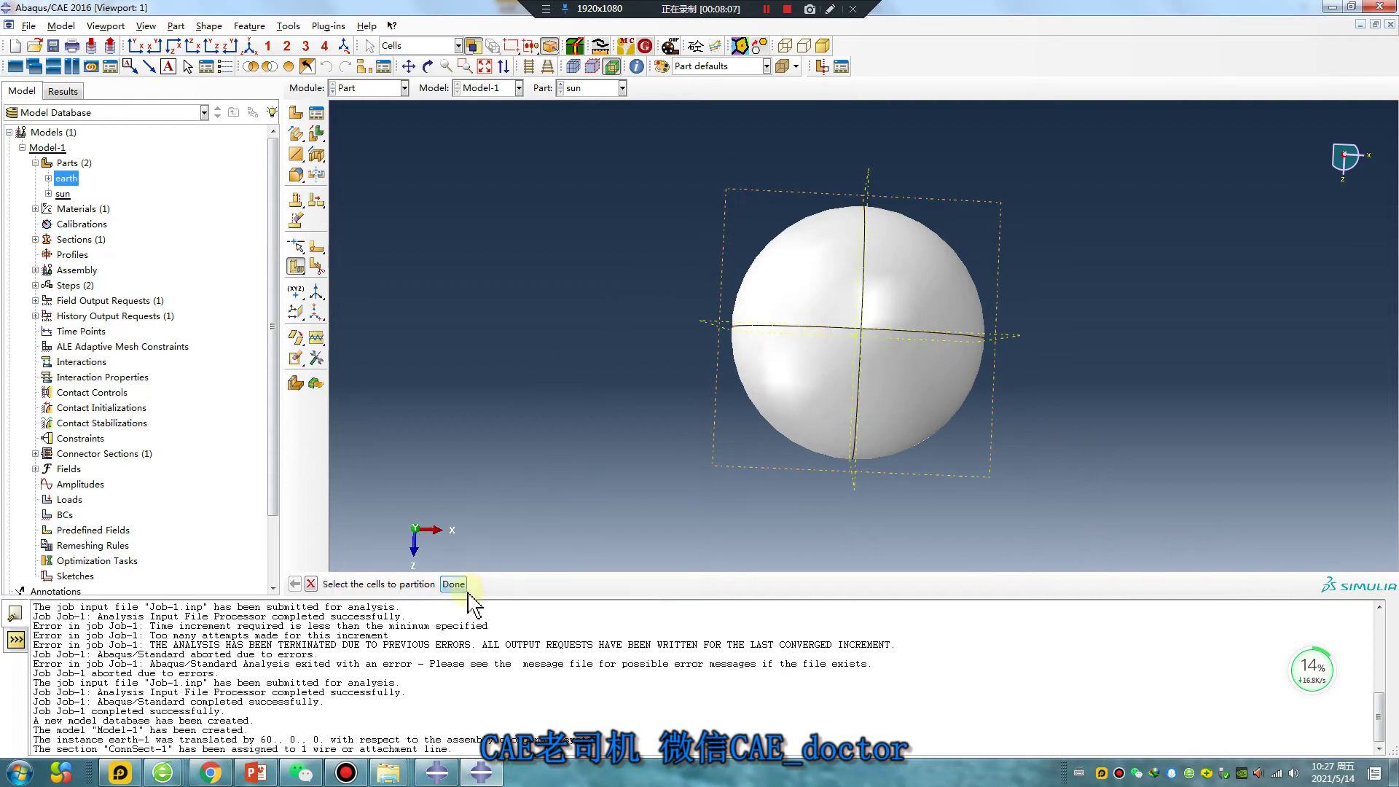
Step: Seed the sun part in the Mesh module with an approximate global size of 0.71 and mesh it
{"action": "left_click_drag", "start_coordinate": [882, 394], "coordinate": [821, 235], "text": "ctrl+alt"}
{"action": "left_click", "coordinate": [367, 89]}
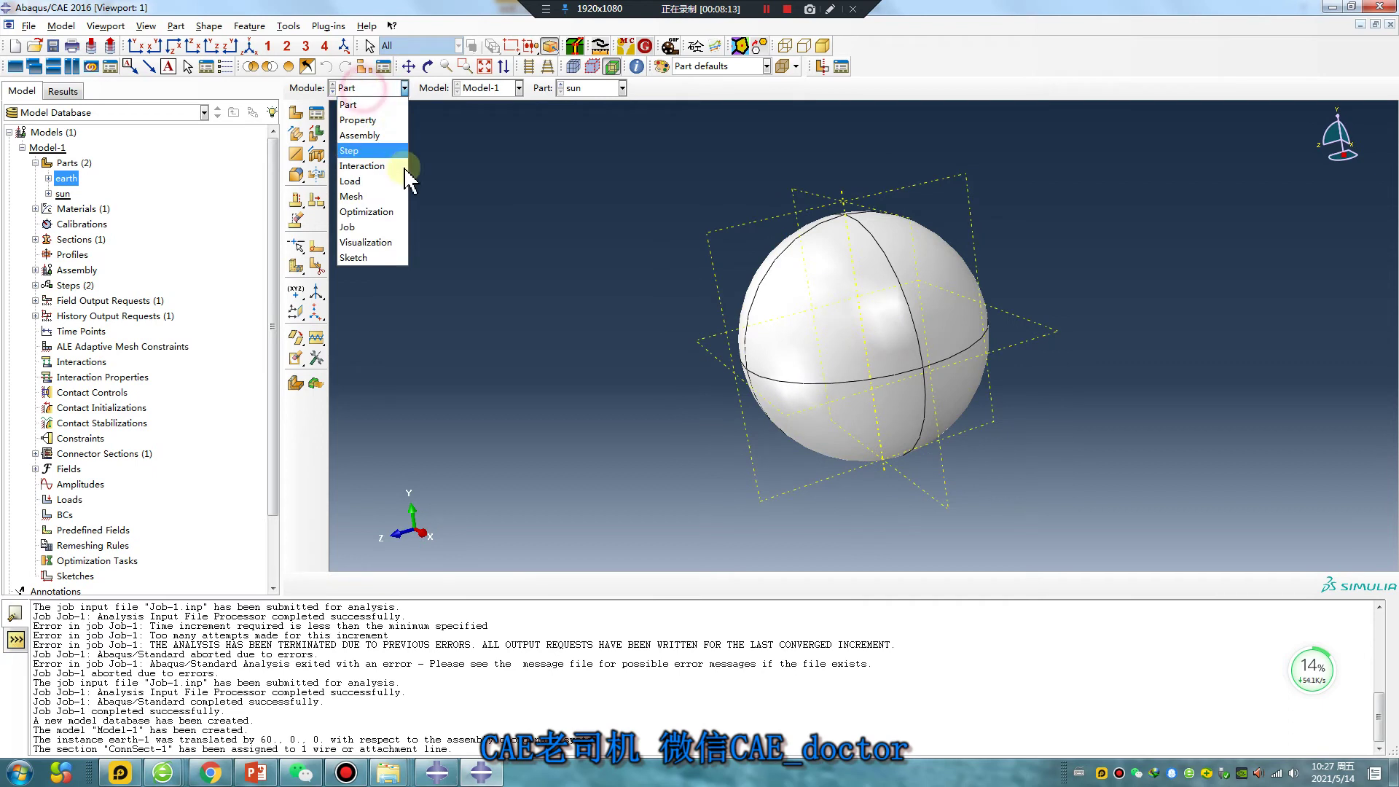
{"action": "left_click", "coordinate": [390, 193]}
{"action": "mouse_move", "coordinate": [864, 376]}
{"action": "left_mouse_down", "text": "ctrl+alt"}
{"action": "mouse_move", "coordinate": [863, 342]}
{"action": "mouse_move", "coordinate": [946, 387]}
{"action": "mouse_move", "coordinate": [860, 350]}
{"action": "left_mouse_up", "text": "ctrl+alt"}
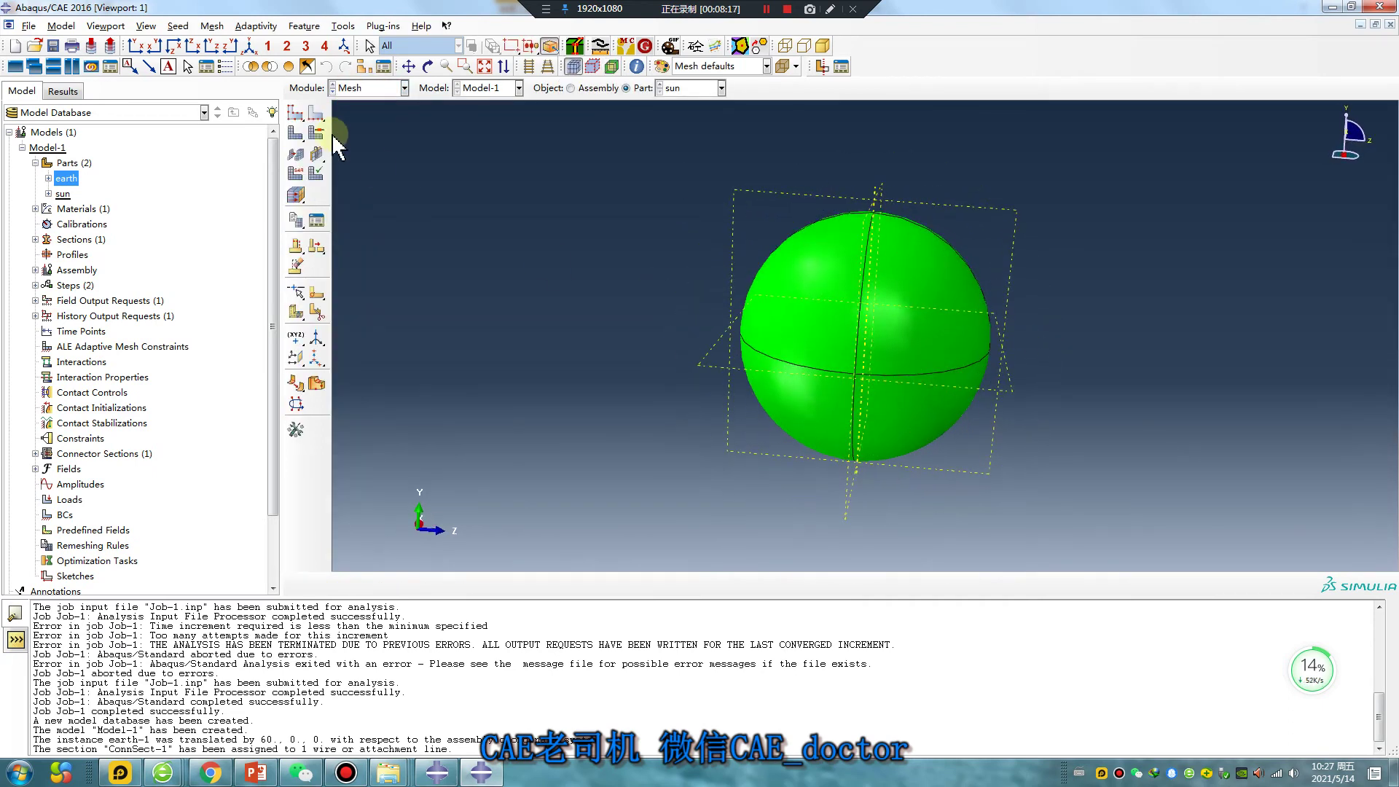
{"action": "left_click", "coordinate": [297, 115]}
{"action": "left_click", "coordinate": [228, 372]}
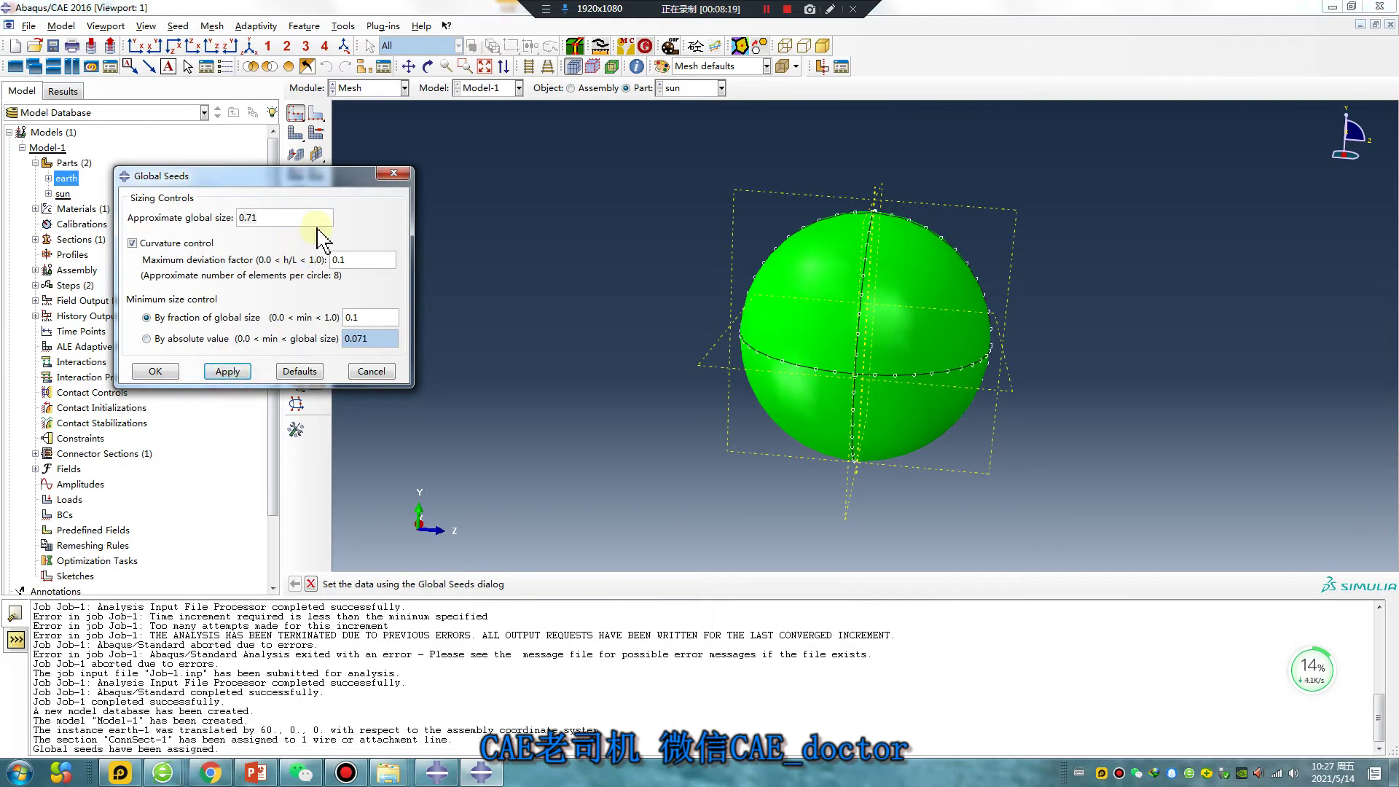
{"action": "left_click", "coordinate": [157, 371]}
{"action": "left_click", "coordinate": [435, 585]}
{"action": "mouse_move", "coordinate": [715, 422]}
{"action": "left_mouse_down", "text": "ctrl+alt"}
{"action": "mouse_move", "coordinate": [837, 396]}
{"action": "mouse_move", "coordinate": [677, 243]}
{"action": "left_mouse_up", "text": "ctrl+alt"}
Step: Open the earth in the Part module and create datum planes through its centre on the XY, YZ and XZ principal planes
{"action": "left_click", "coordinate": [364, 88]}
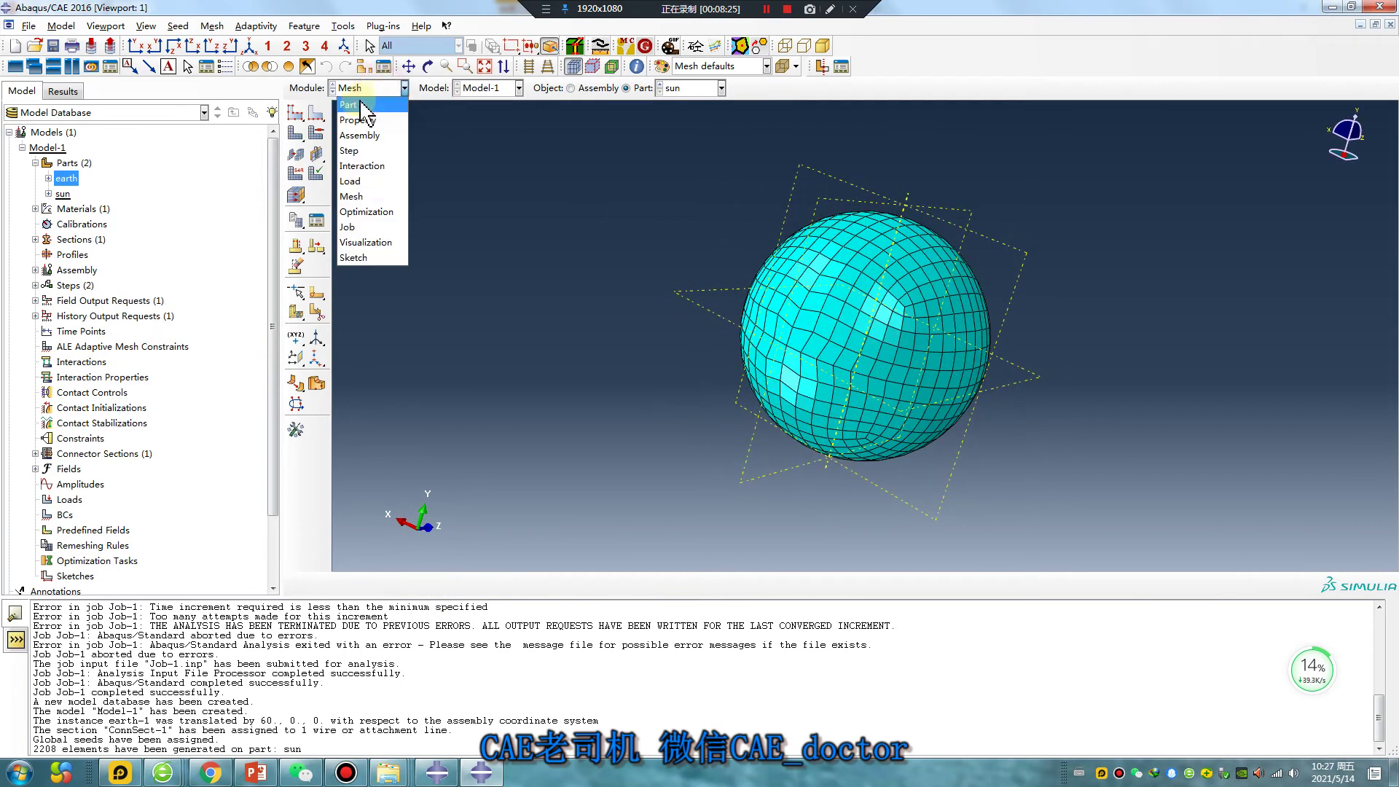
{"action": "left_click", "coordinate": [357, 105]}
{"action": "left_click", "coordinate": [596, 91]}
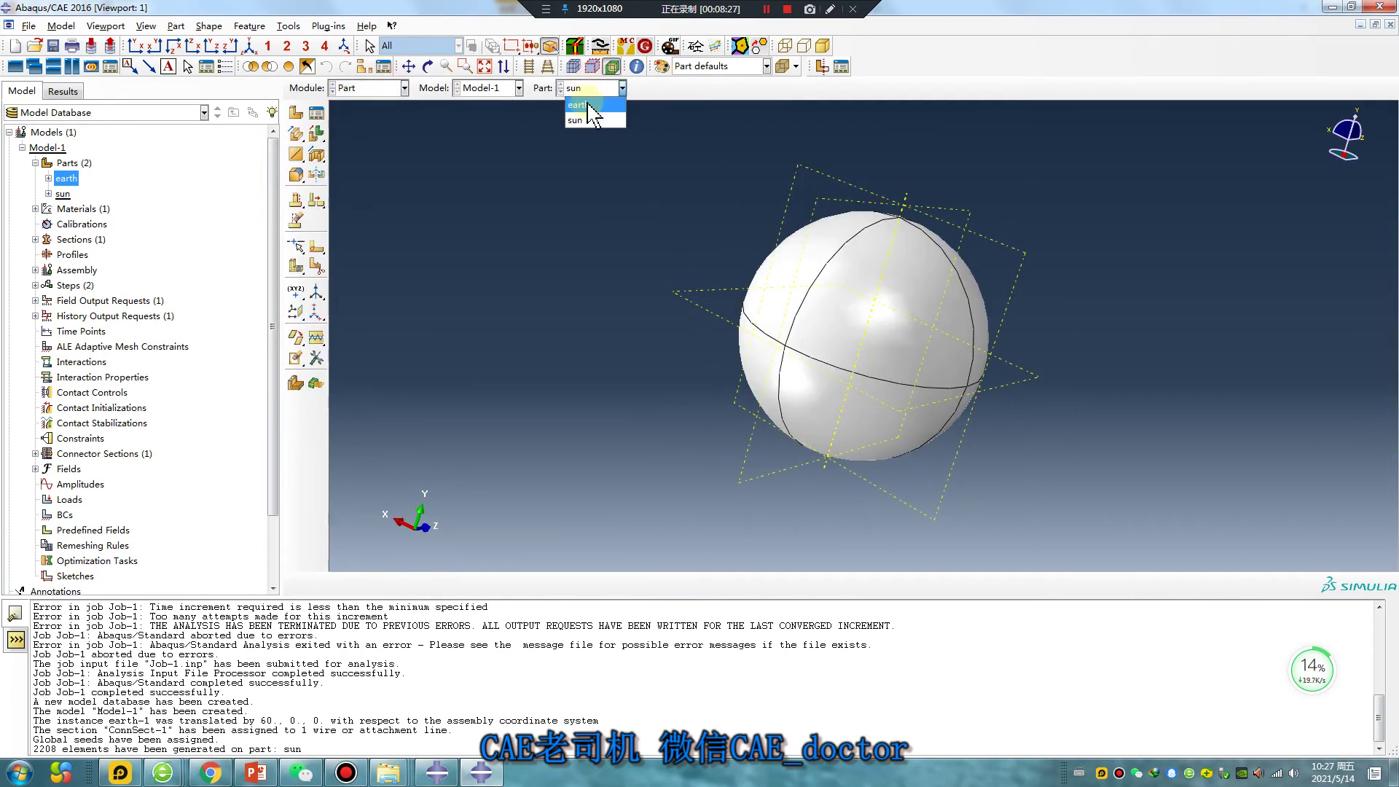
{"action": "left_click", "coordinate": [589, 104]}
{"action": "left_click_drag", "start_coordinate": [830, 355], "coordinate": [841, 412], "text": "ctrl+alt"}
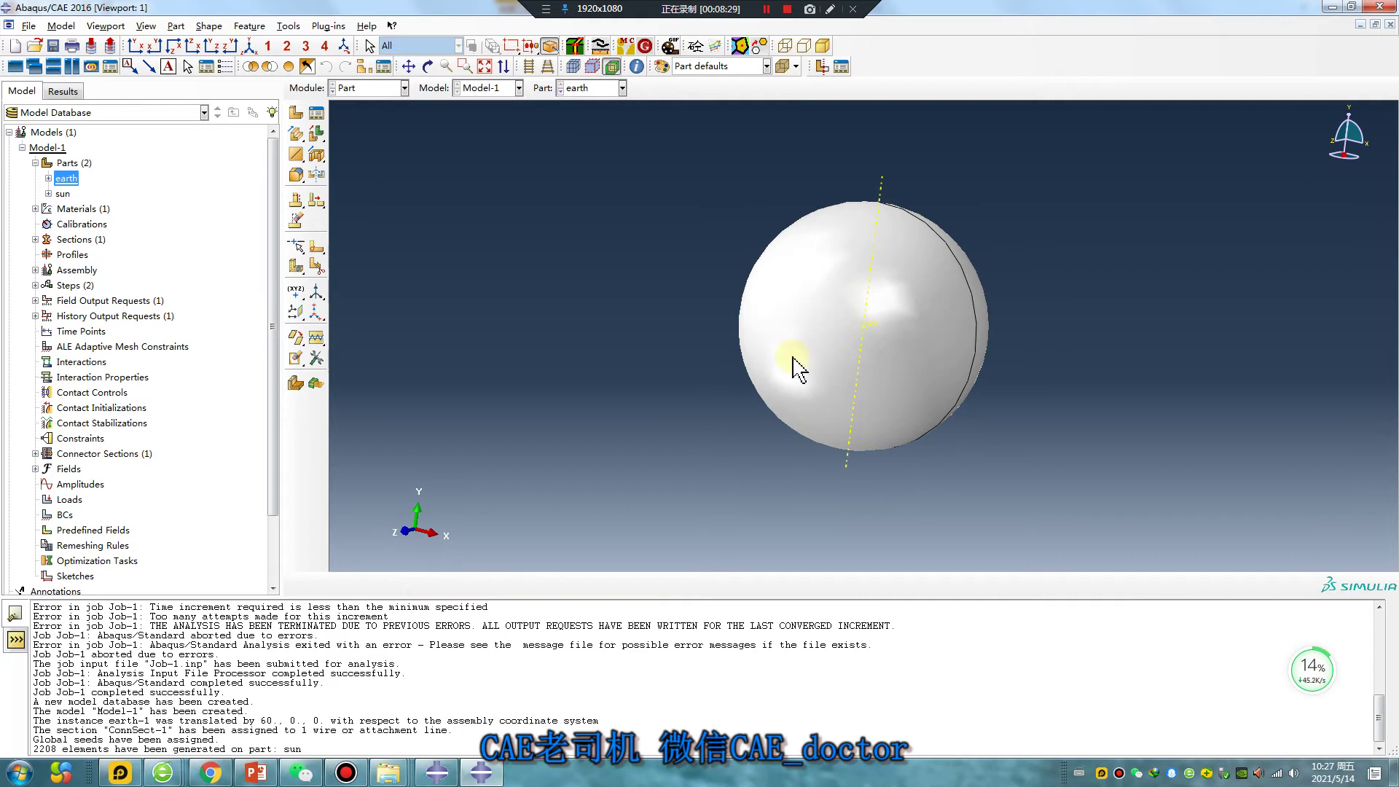
{"action": "left_click", "coordinate": [298, 313]}
{"action": "left_click", "coordinate": [500, 584]}
{"action": "key", "text": "Return"}
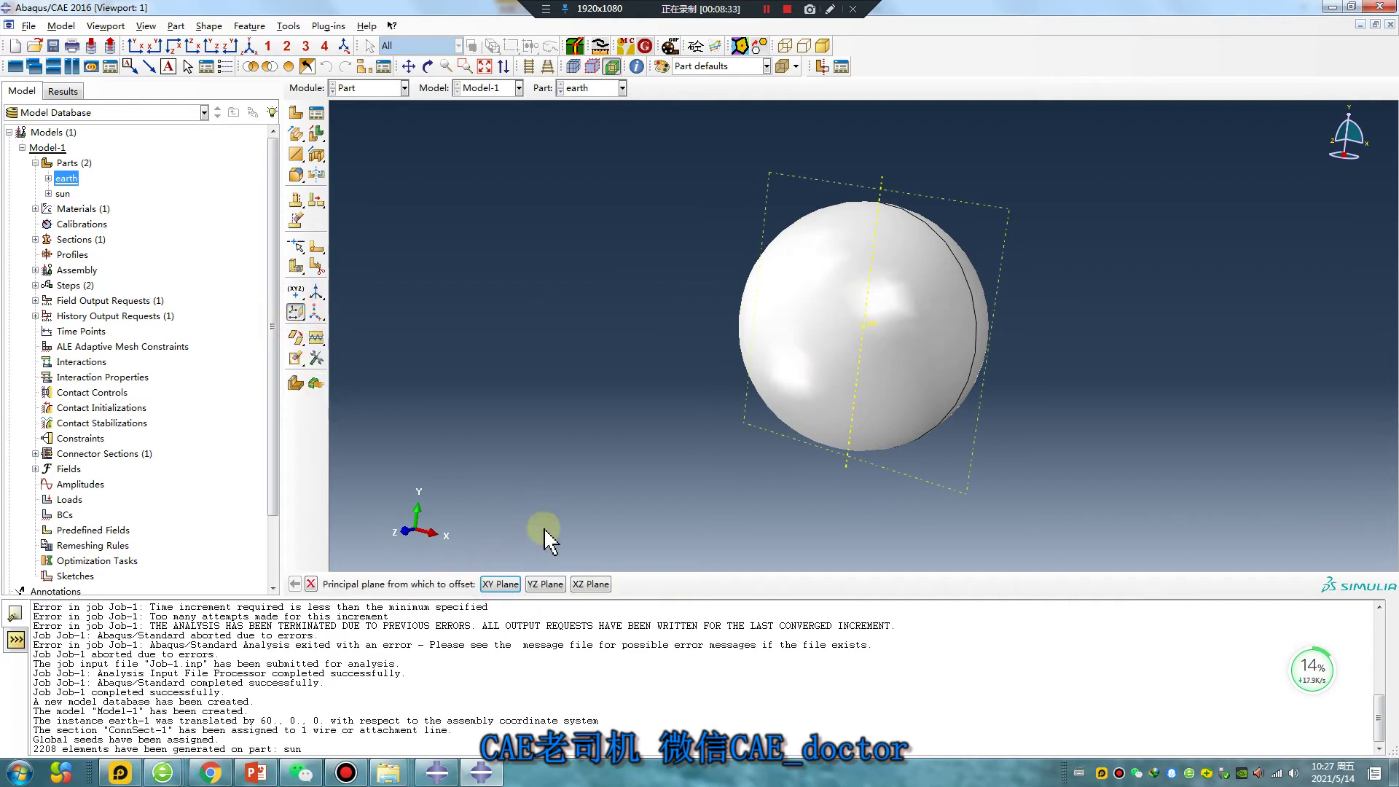
{"action": "left_click", "coordinate": [587, 584]}
{"action": "key", "text": "Return"}
Step: Partition the earth's faces with the YZ datum plane and with the XY datum plane
{"action": "left_click", "coordinate": [322, 253]}
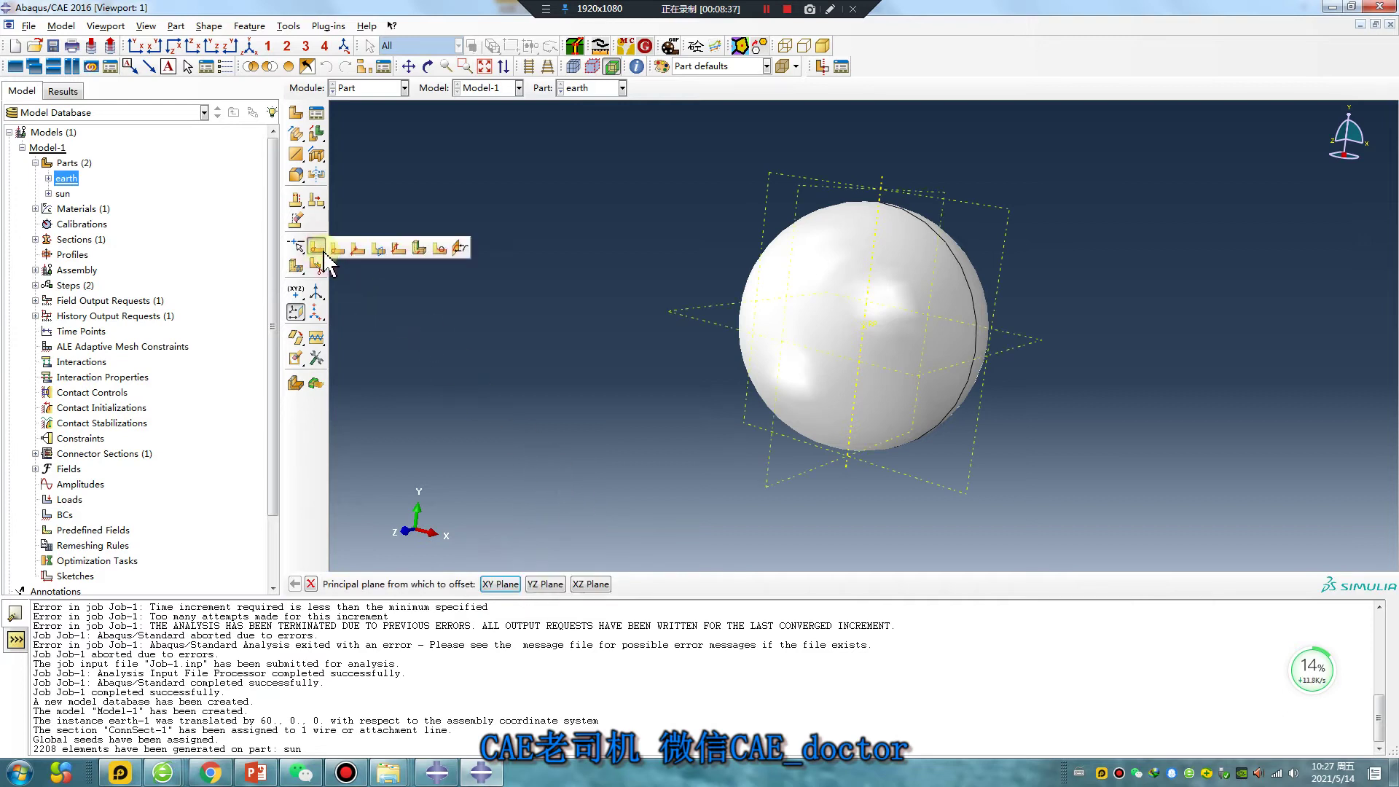
{"action": "left_click", "coordinate": [379, 249]}
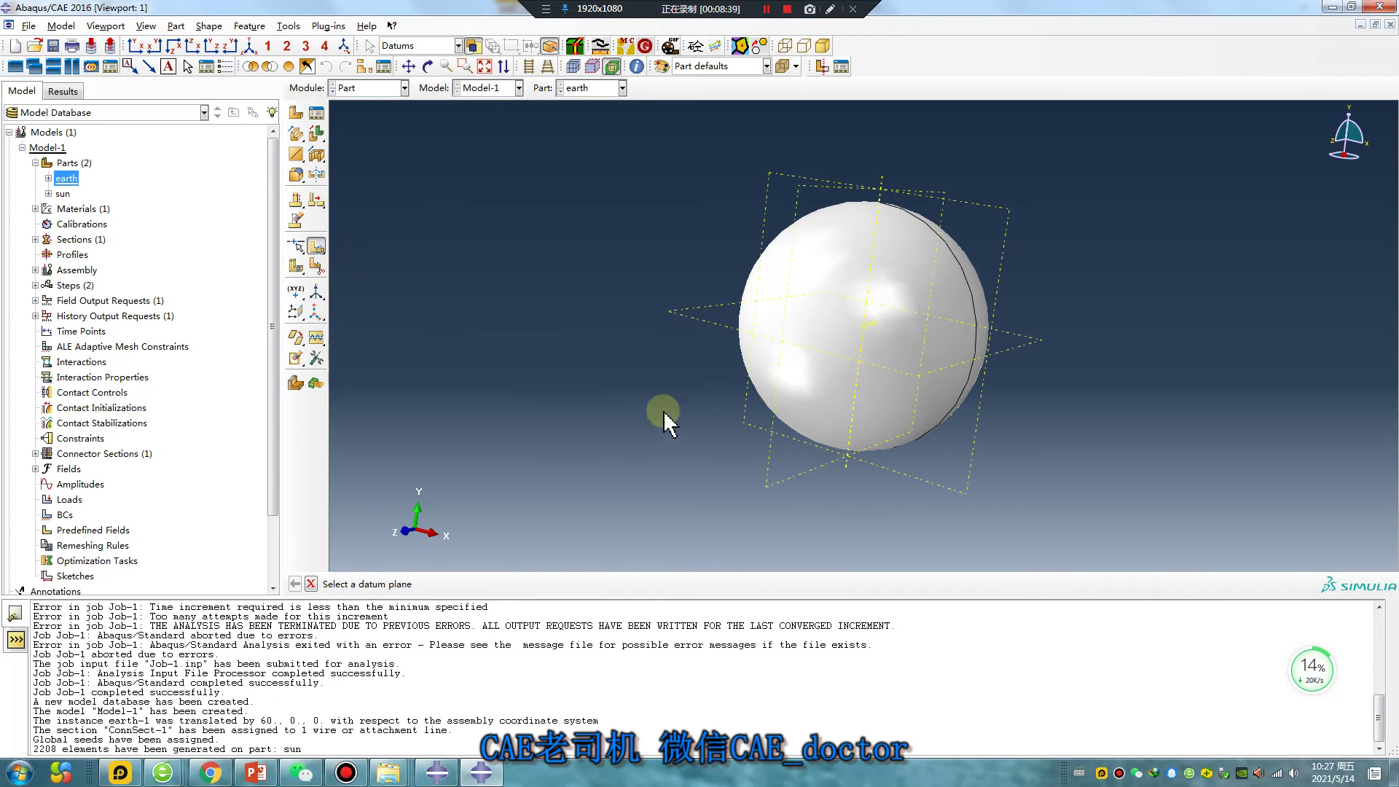
{"action": "left_click", "coordinate": [802, 188]}
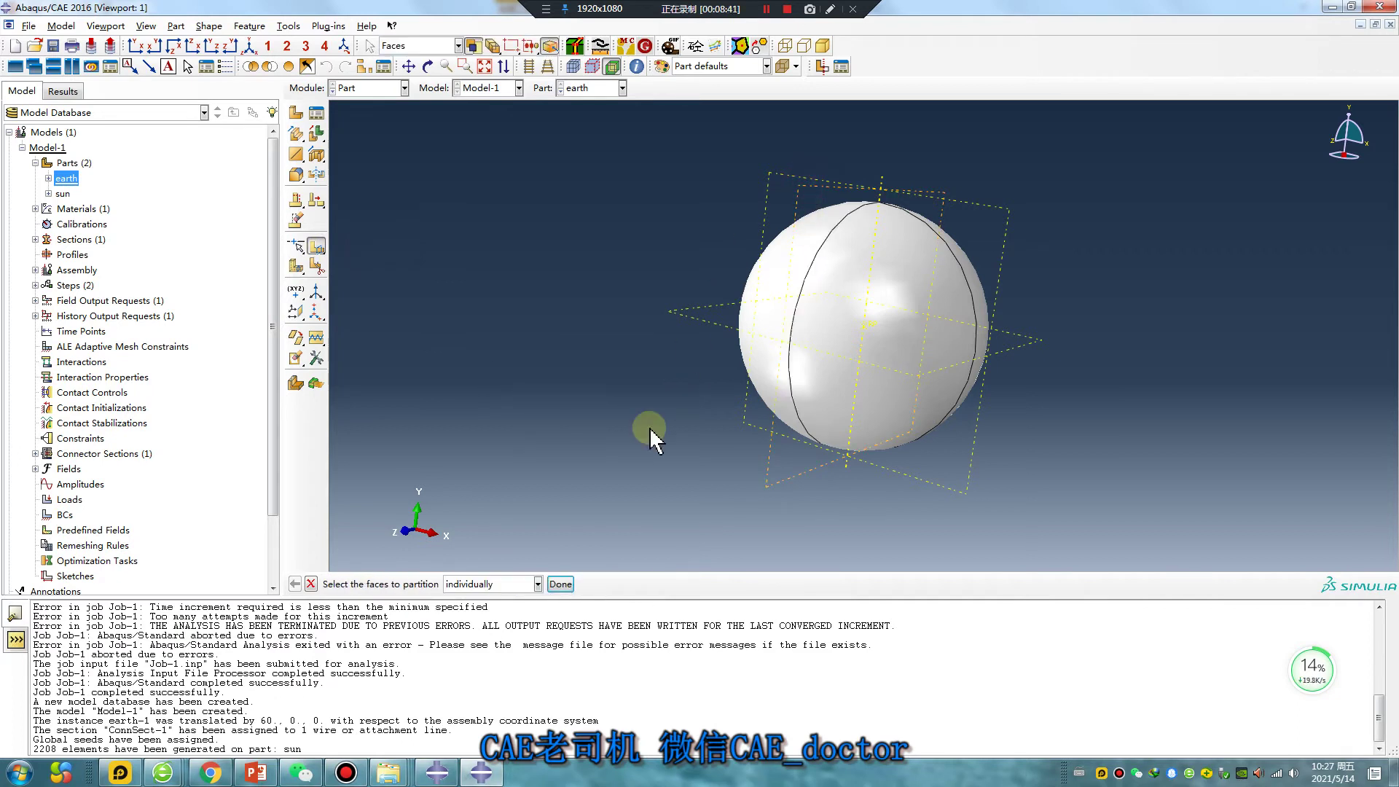
{"action": "left_click_drag", "start_coordinate": [1077, 483], "coordinate": [584, 255]}
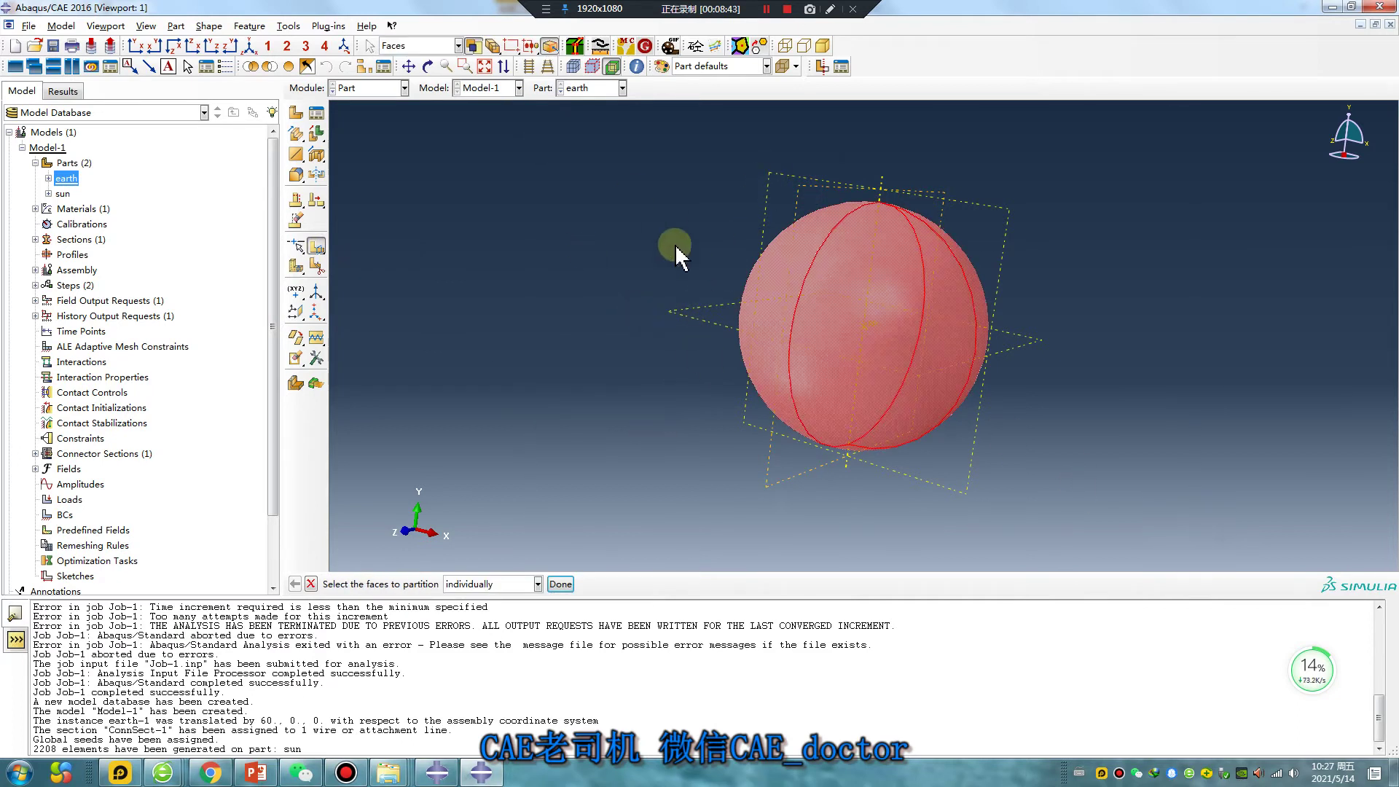
{"action": "left_click", "coordinate": [562, 583]}
{"action": "left_click", "coordinate": [774, 177]}
{"action": "middle_click", "coordinate": [572, 335]}
Step: Partition all of the earth's faces with the horizontal XZ datum plane
{"action": "left_click_drag", "start_coordinate": [1078, 484], "coordinate": [512, 143]}
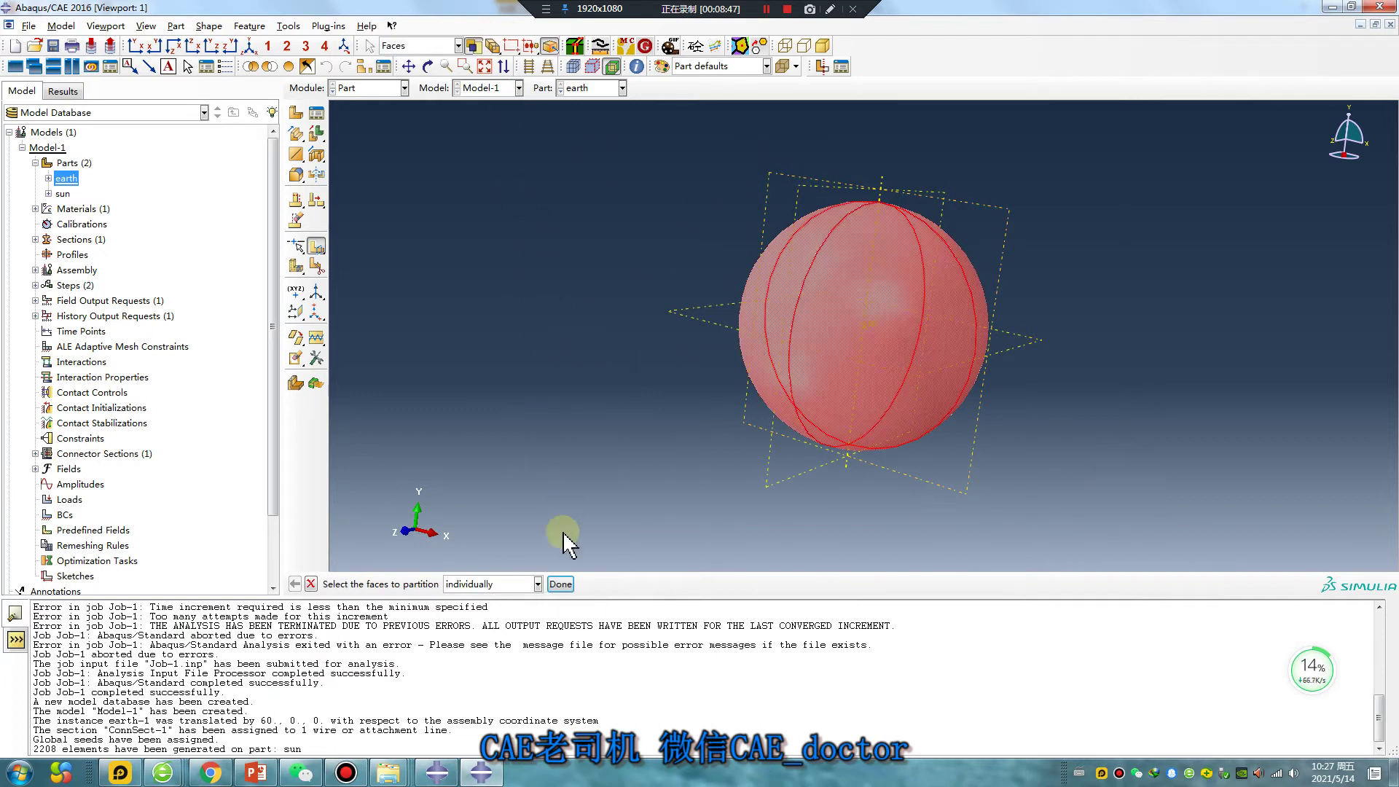
{"action": "left_click", "coordinate": [561, 584]}
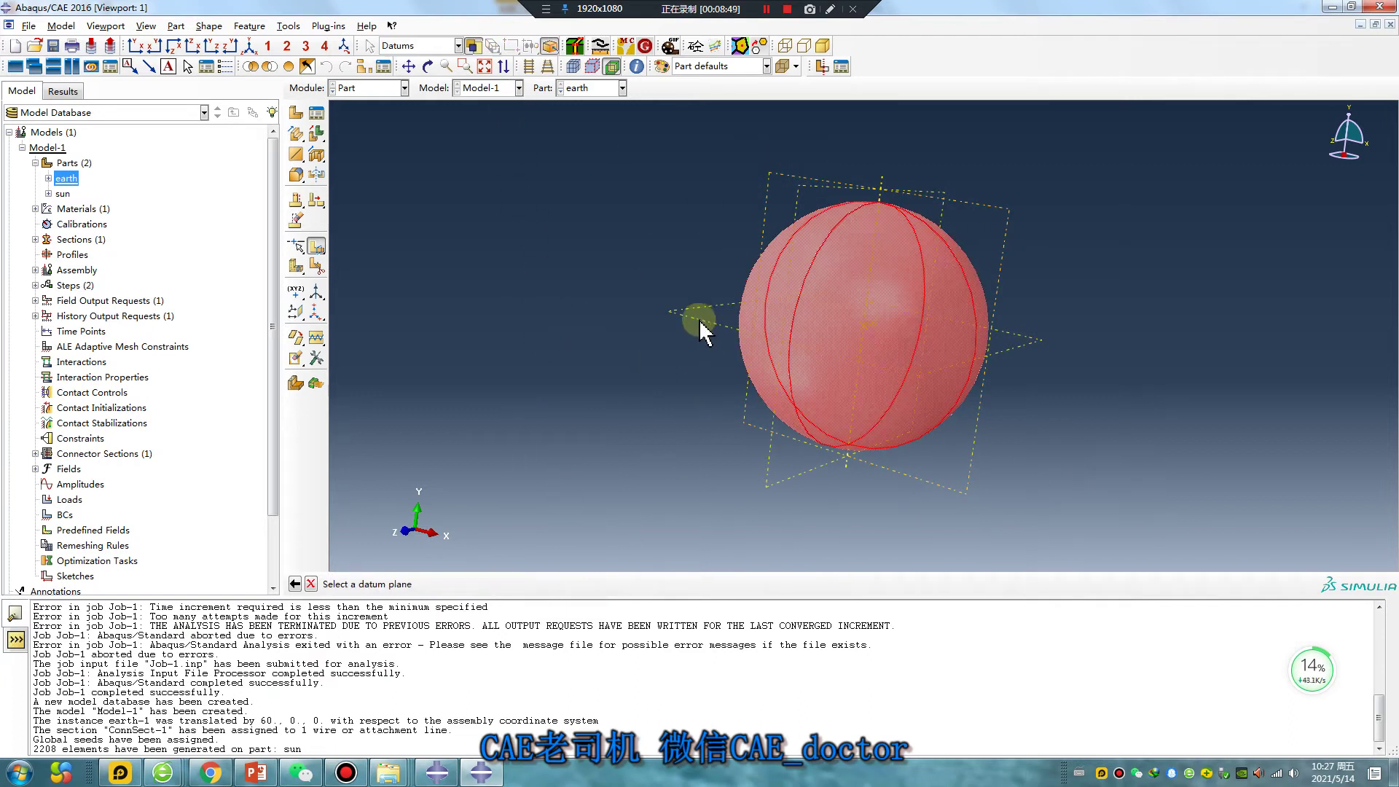
{"action": "left_click", "coordinate": [699, 320]}
{"action": "left_click", "coordinate": [485, 584]}
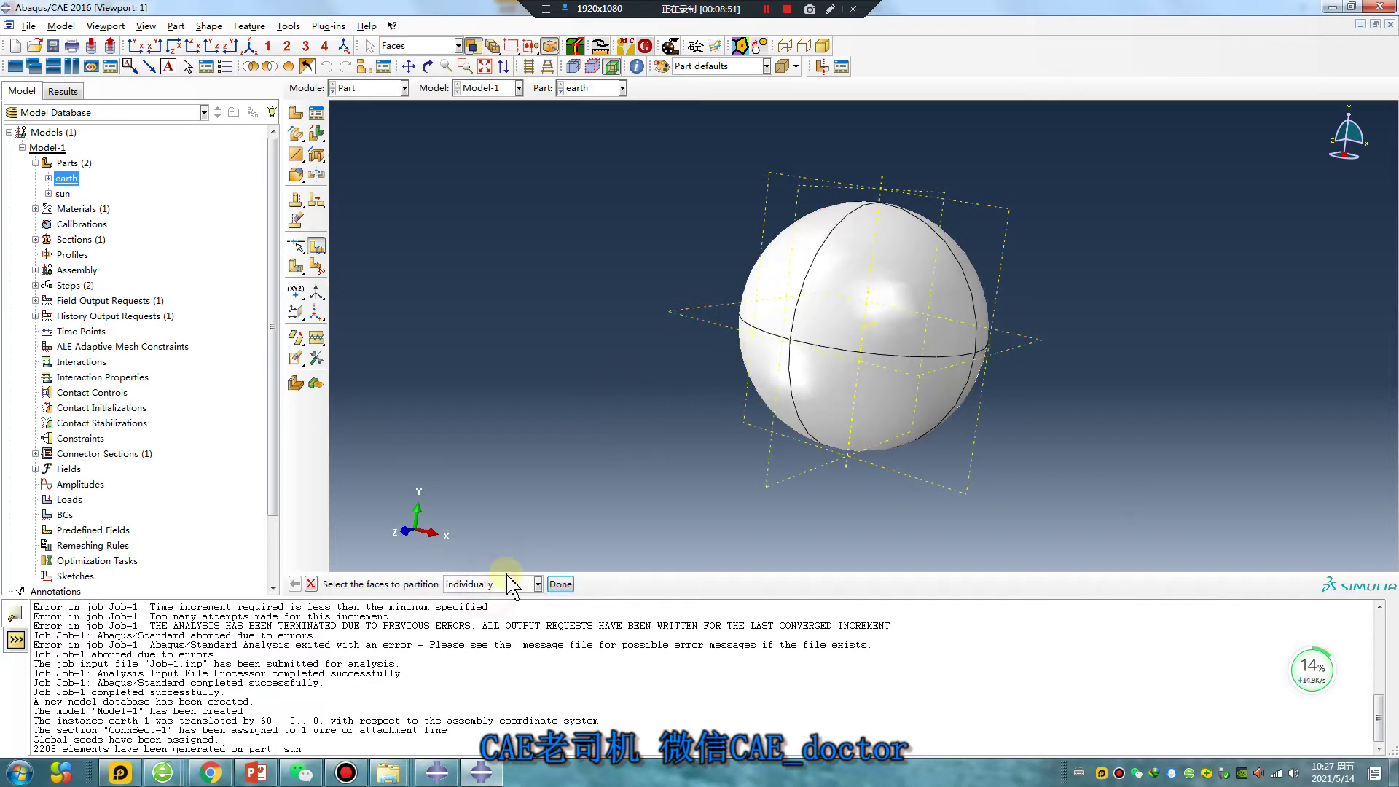
{"action": "left_click", "coordinate": [561, 584]}
Step: Assign mesh controls to all the earth's faces in the Mesh module: Quad elements, Free technique and Medial axis algorithm
{"action": "left_click", "coordinate": [368, 87]}
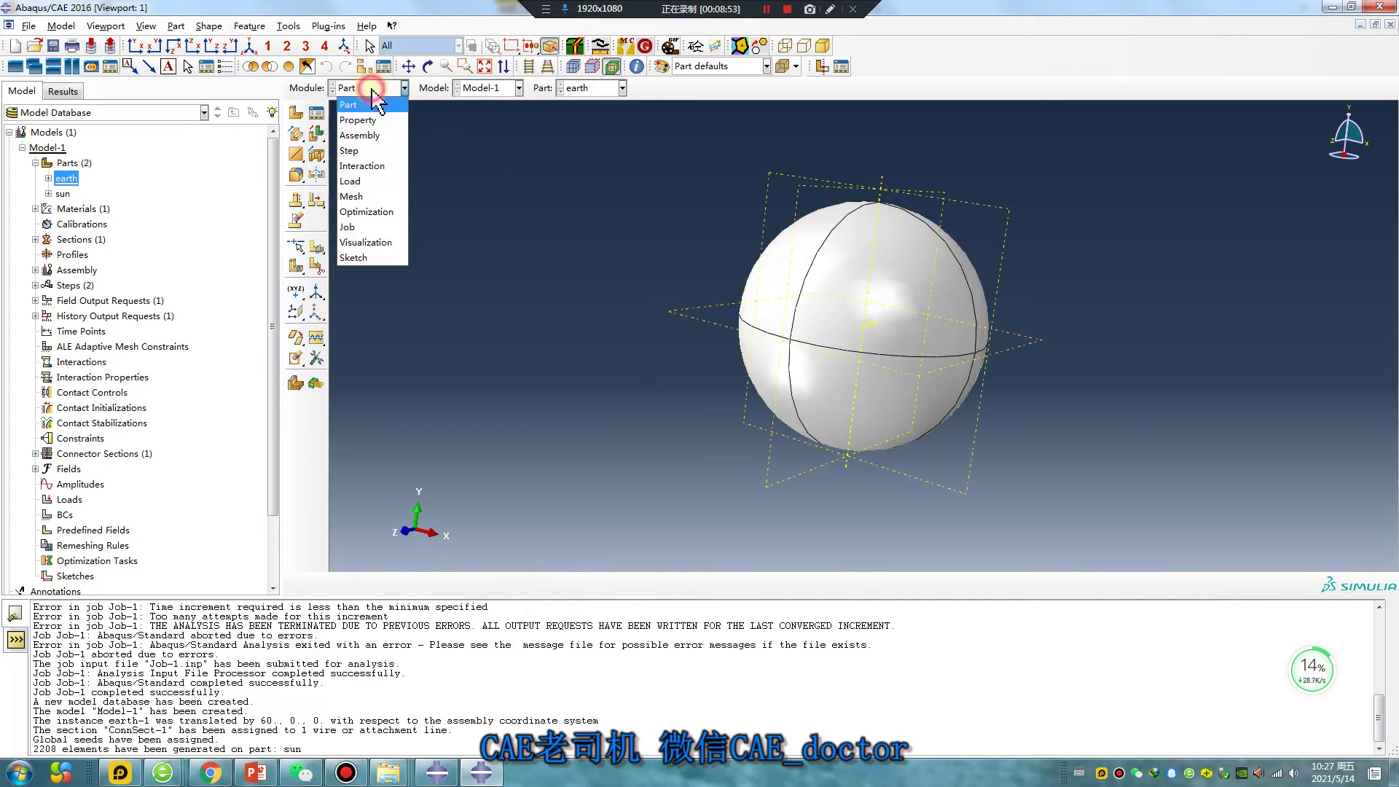
{"action": "left_click", "coordinate": [357, 194]}
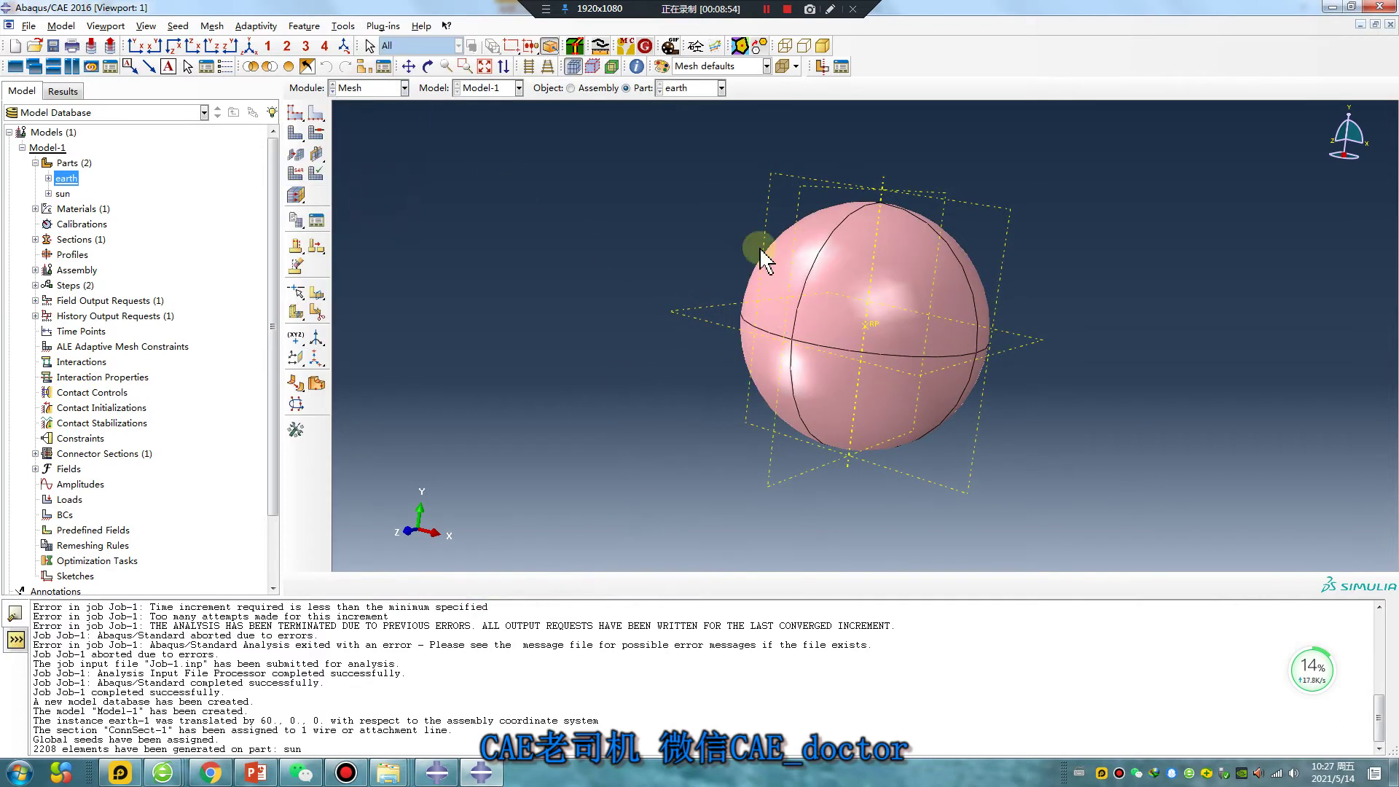
{"action": "left_click", "coordinate": [316, 132]}
{"action": "left_click_drag", "start_coordinate": [1072, 100], "coordinate": [619, 503]}
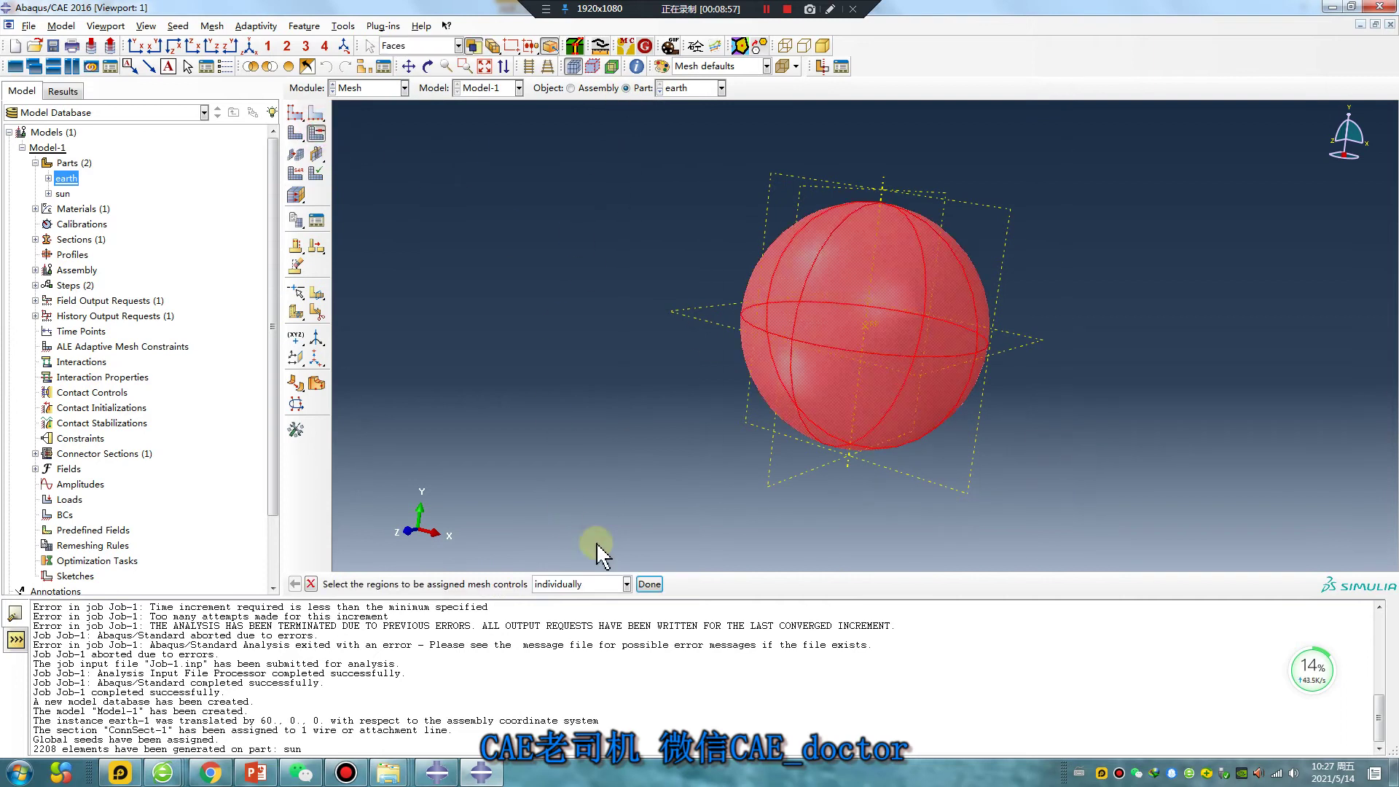
{"action": "left_click", "coordinate": [650, 584]}
{"action": "left_click", "coordinate": [209, 301]}
{"action": "left_click", "coordinate": [295, 344]}
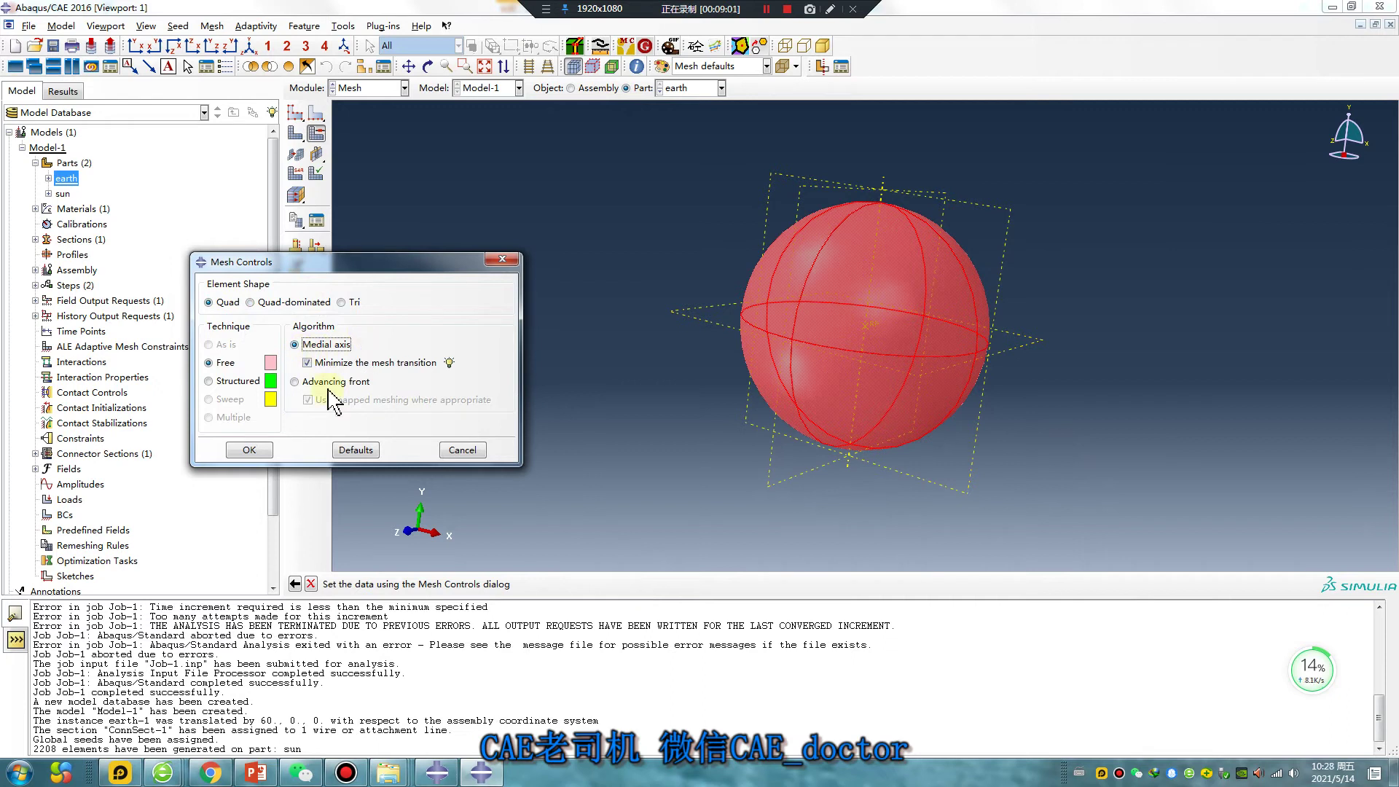
{"action": "left_click", "coordinate": [249, 449]}
Step: Mesh the earth part using global seeds and display the meshed assembly
{"action": "left_click", "coordinate": [295, 154]}
{"action": "middle_click", "coordinate": [508, 337]}
{"action": "left_click_drag", "start_coordinate": [677, 364], "coordinate": [991, 419], "text": "ctrl+alt"}
{"action": "left_click", "coordinate": [572, 89]}
Step: Create a Displacement/Rotation boundary condition in Step-1 of the Load module on the smaller sphere's reference point
{"action": "left_click", "coordinate": [379, 88]}
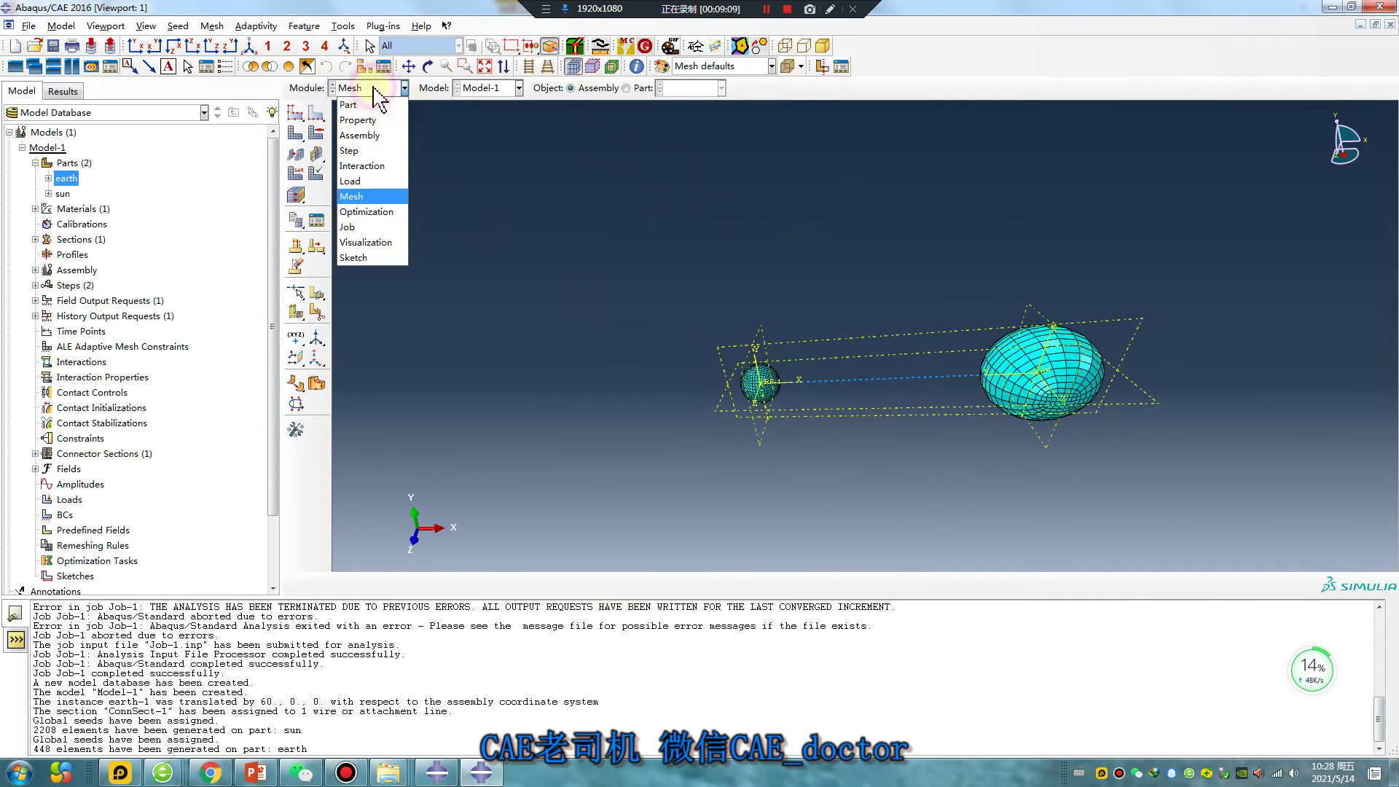
{"action": "left_click", "coordinate": [368, 190]}
{"action": "left_click", "coordinate": [296, 137]}
{"action": "left_click", "coordinate": [435, 391]}
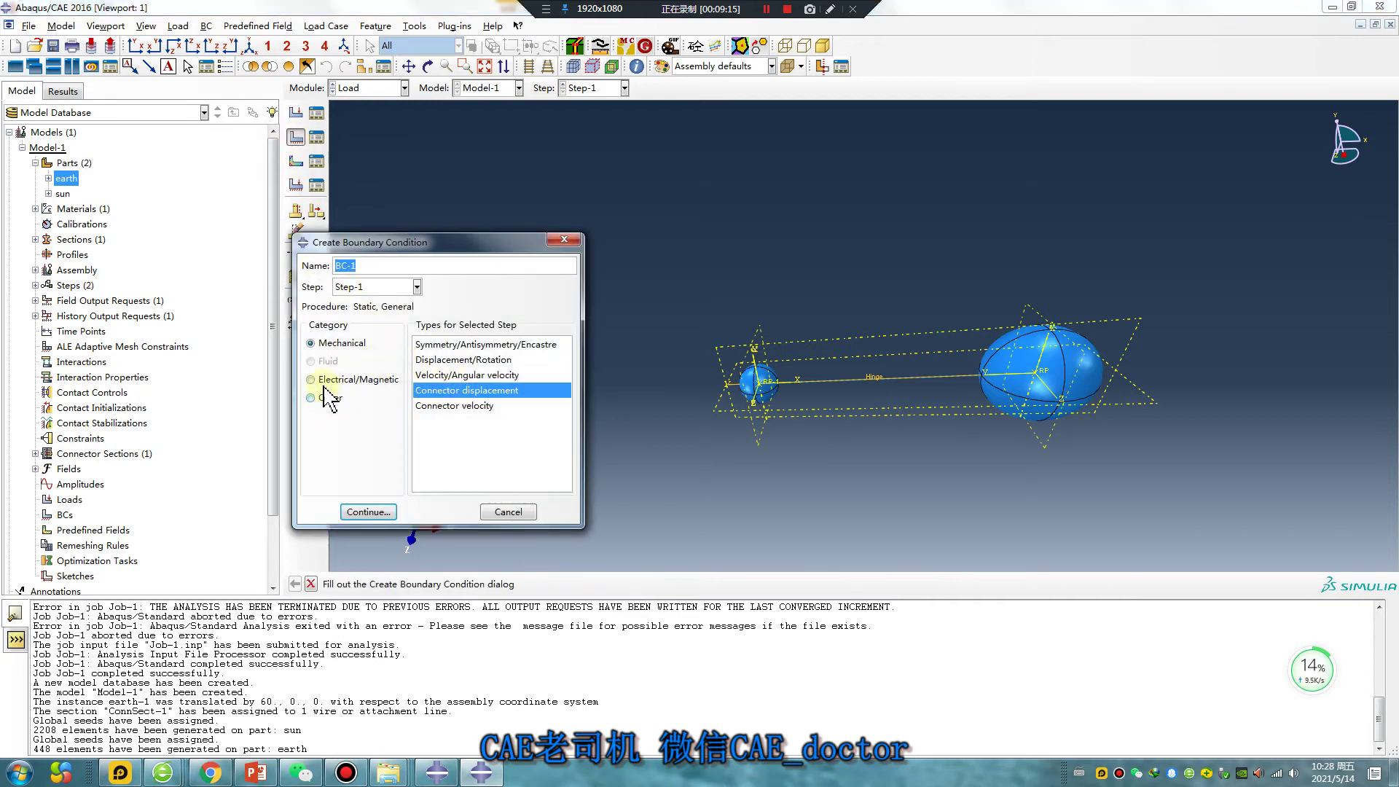
{"action": "left_click", "coordinate": [451, 360]}
{"action": "left_click", "coordinate": [376, 512]}
{"action": "left_click", "coordinate": [444, 191]}
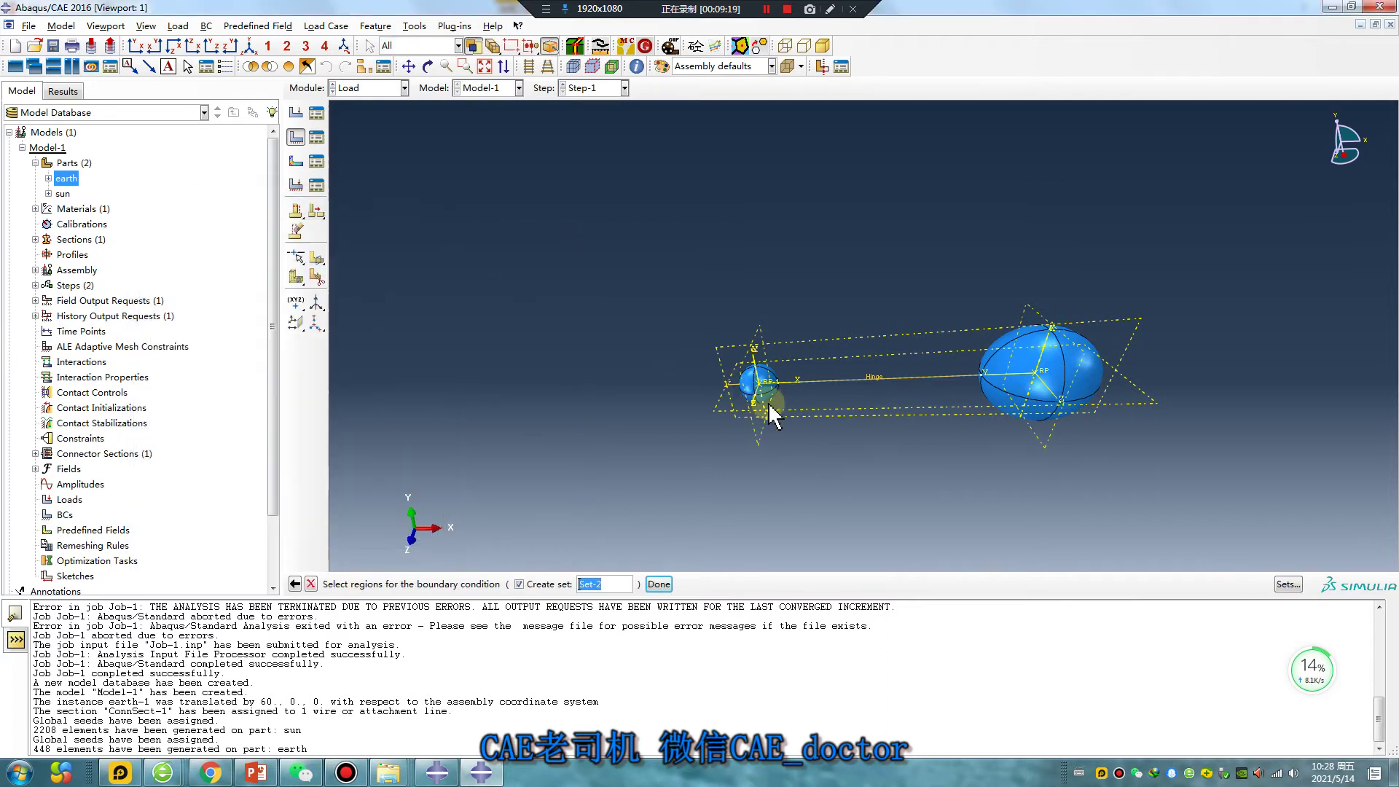
{"action": "left_click", "coordinate": [766, 381]}
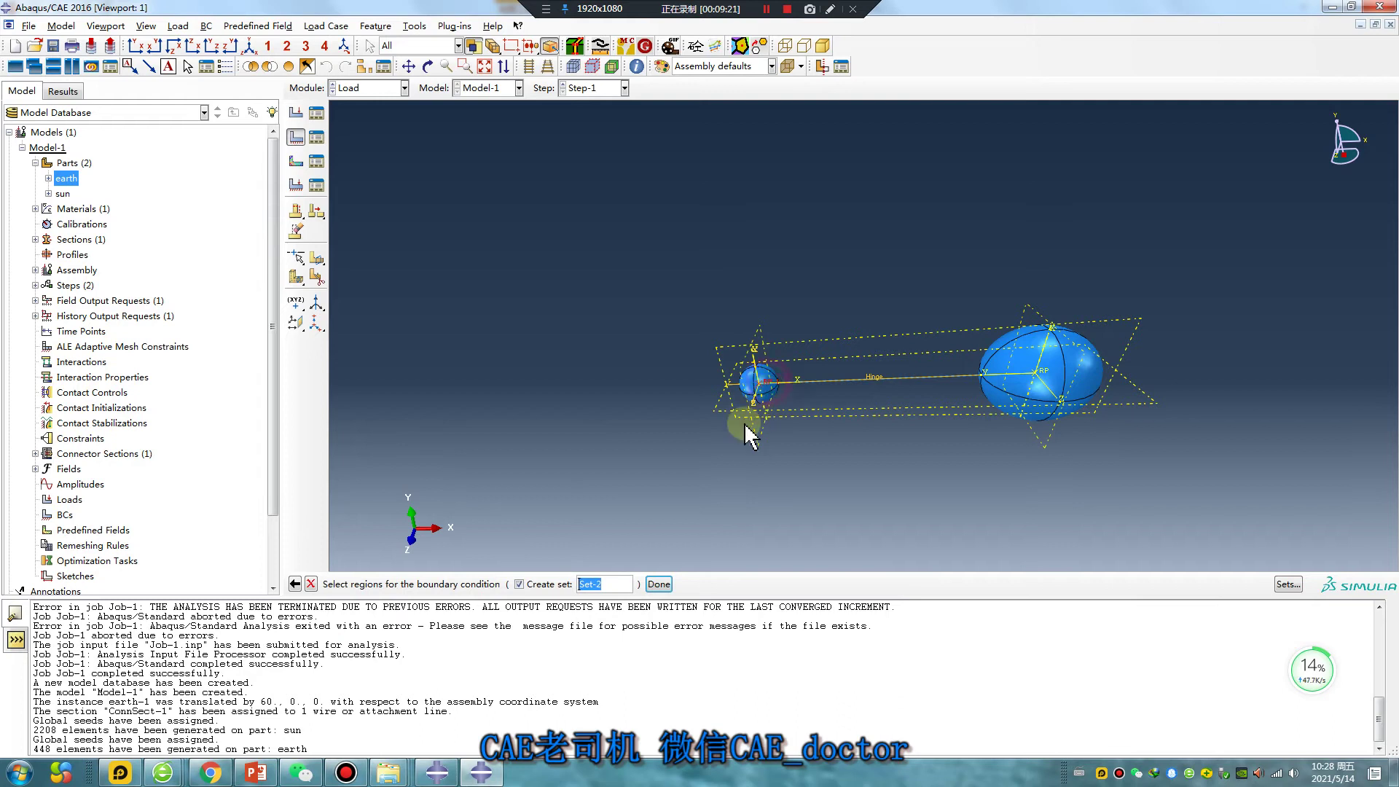
{"action": "left_click", "coordinate": [659, 584]}
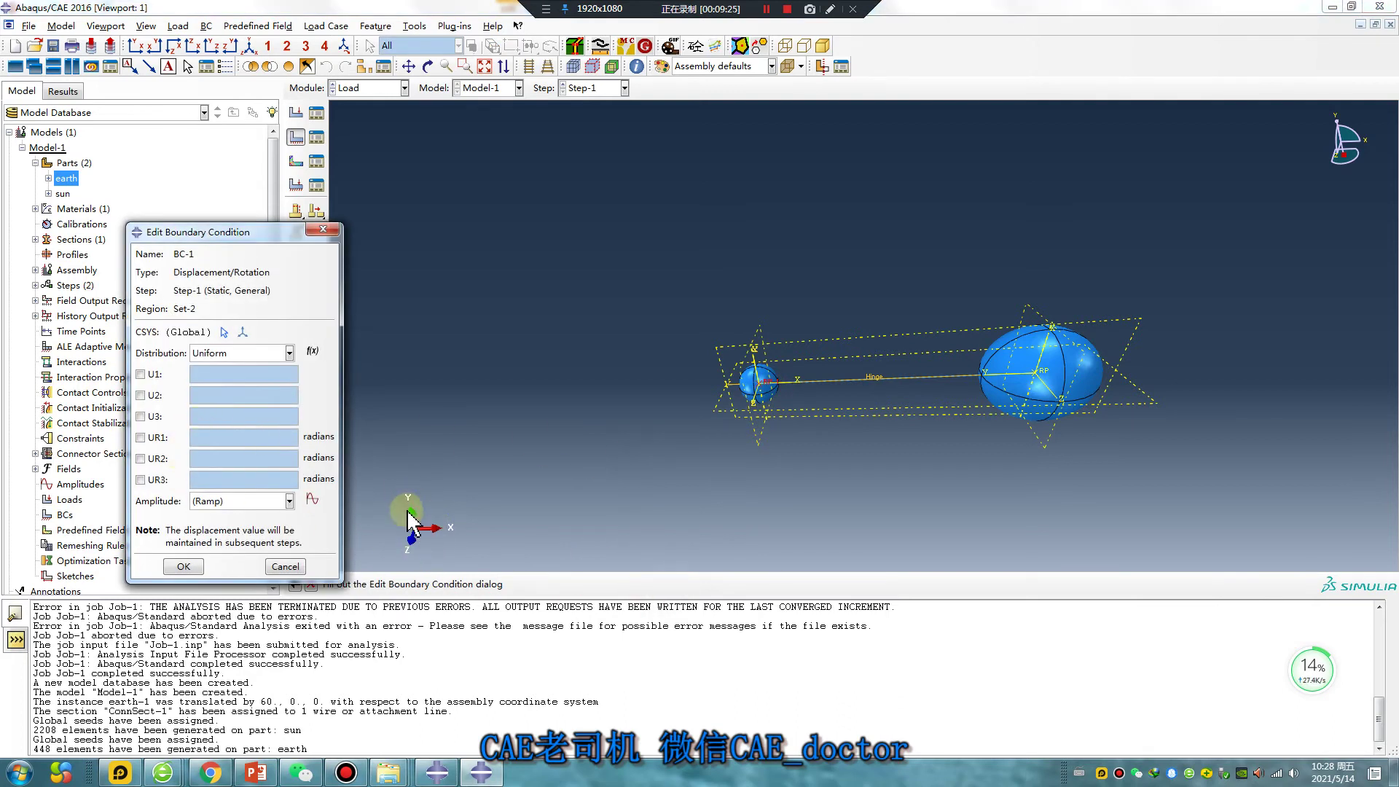
Step: Set the boundary condition's UR2 to 6.28 radians and fix U1, U2, U3, UR1 and UR3 at 0
{"action": "left_click", "coordinate": [153, 459]}
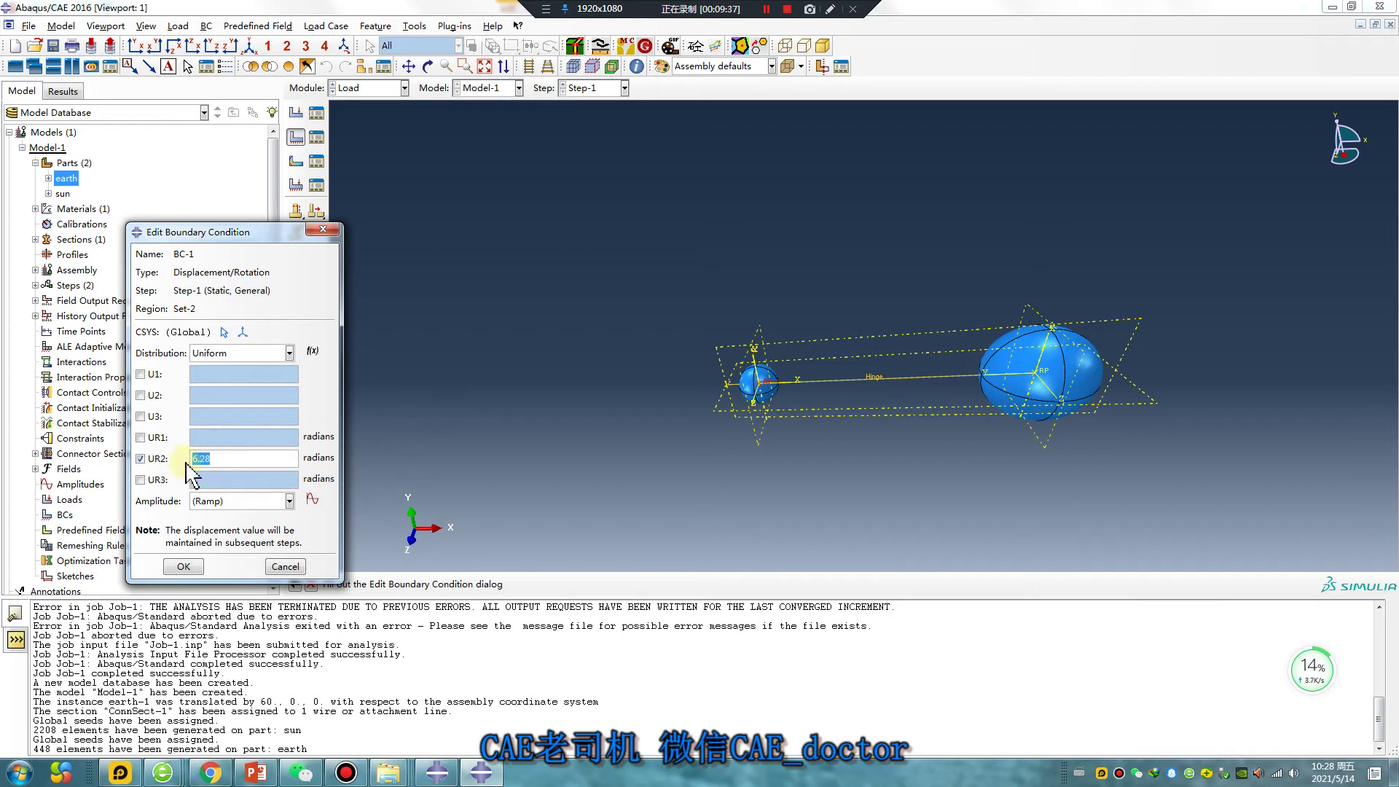
{"action": "left_click", "coordinate": [141, 479]}
{"action": "left_click", "coordinate": [140, 437]}
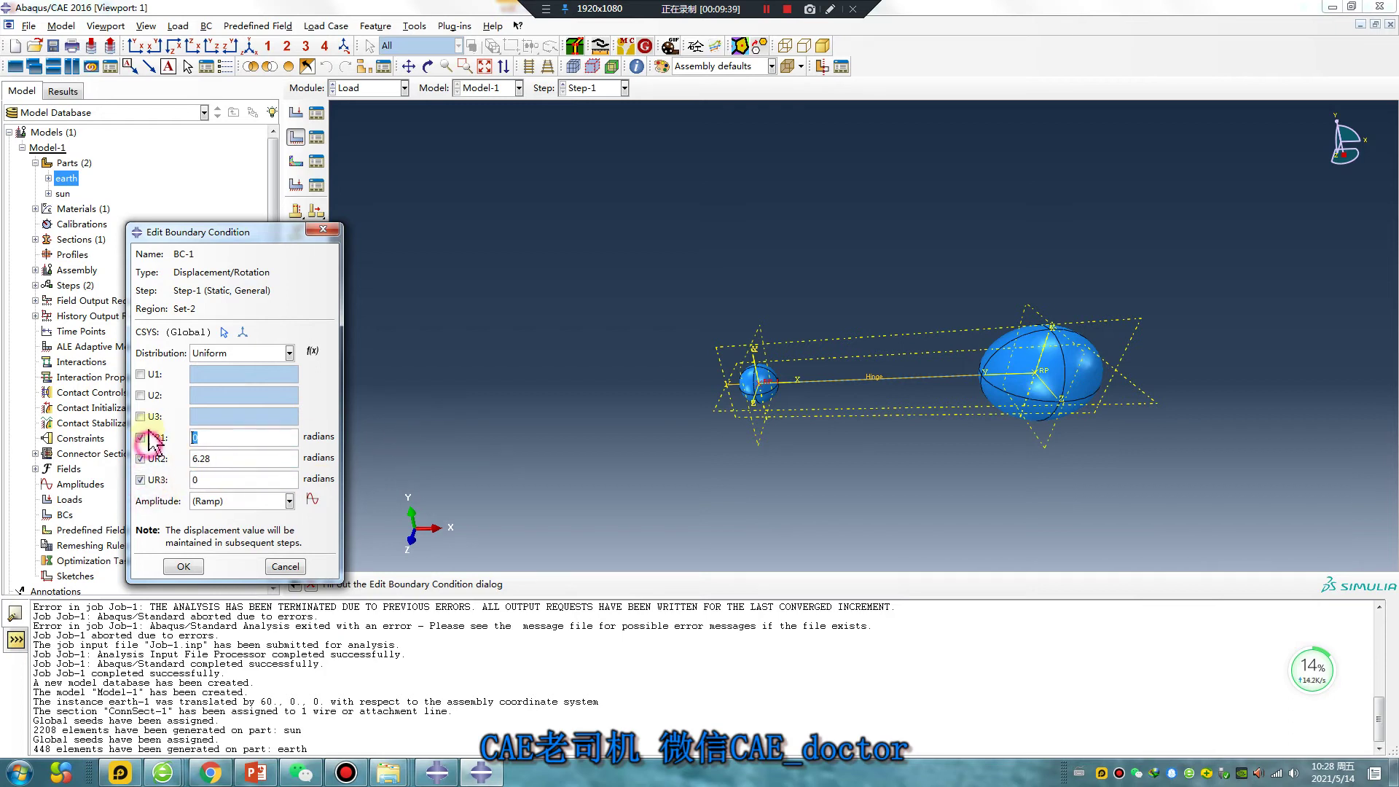
{"action": "left_click", "coordinate": [141, 416]}
{"action": "left_click", "coordinate": [141, 395]}
{"action": "left_click", "coordinate": [141, 374]}
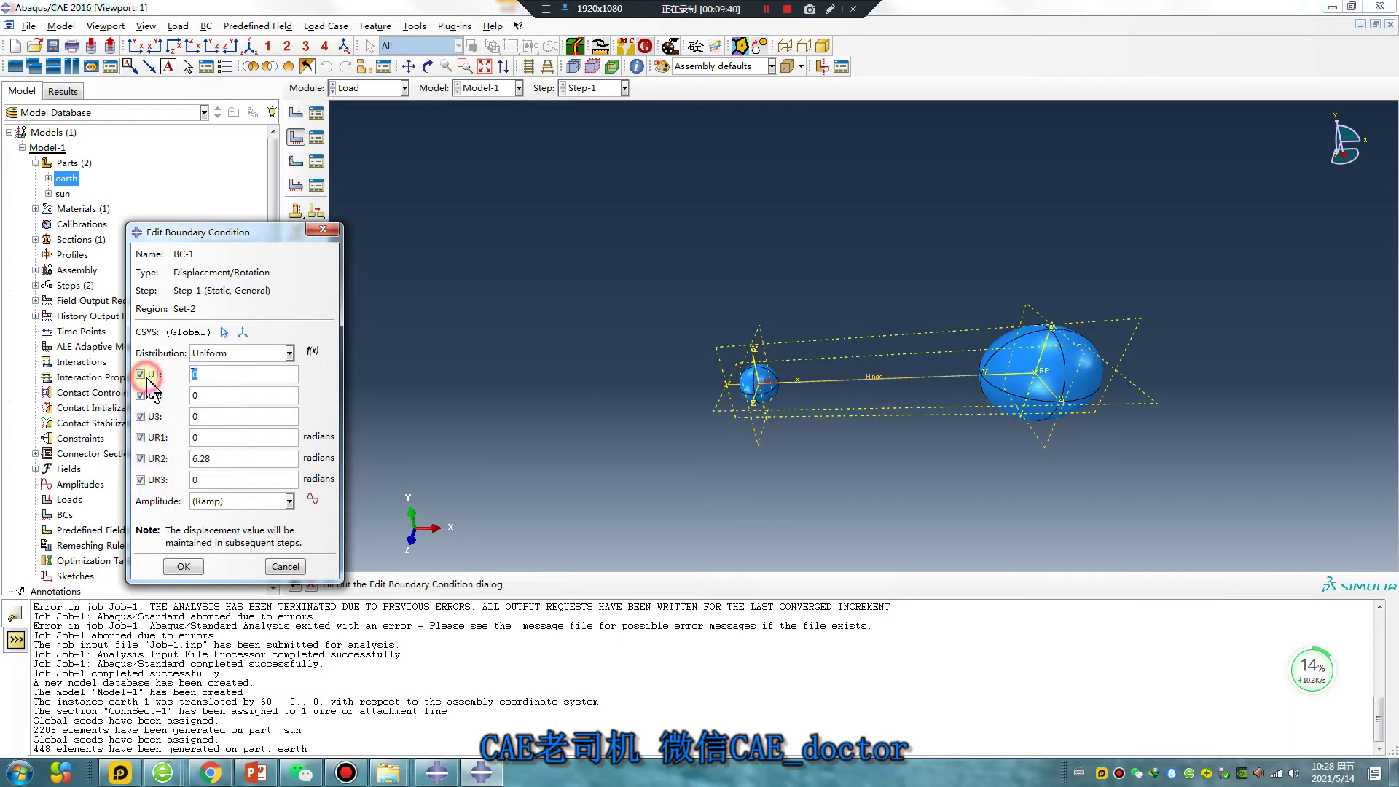
{"action": "left_click", "coordinate": [180, 567]}
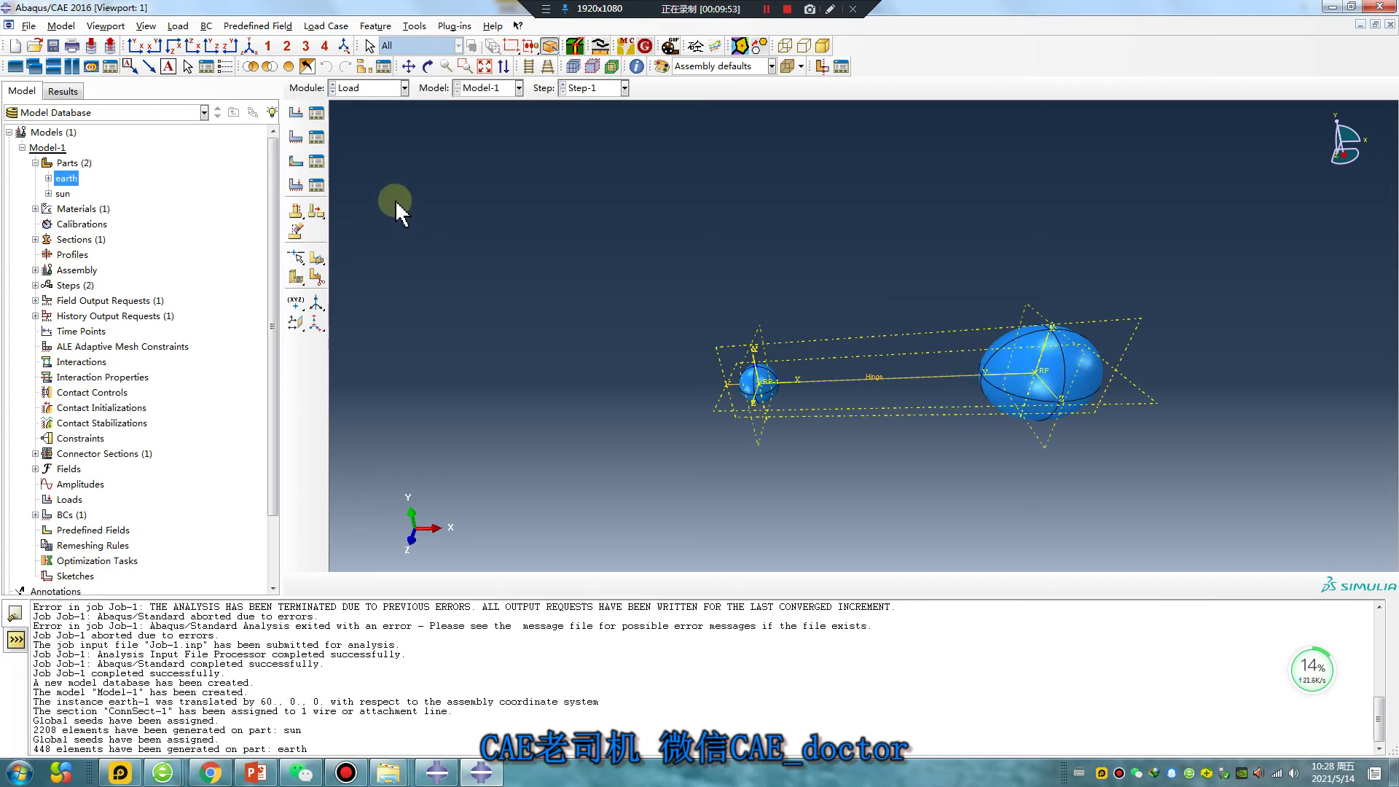
Step: Create a Connector displacement boundary condition in Step-1 on Wire-1-Set-1 with UR1 set to 12.56 radians
{"action": "left_click", "coordinate": [296, 137]}
{"action": "left_click", "coordinate": [475, 391]}
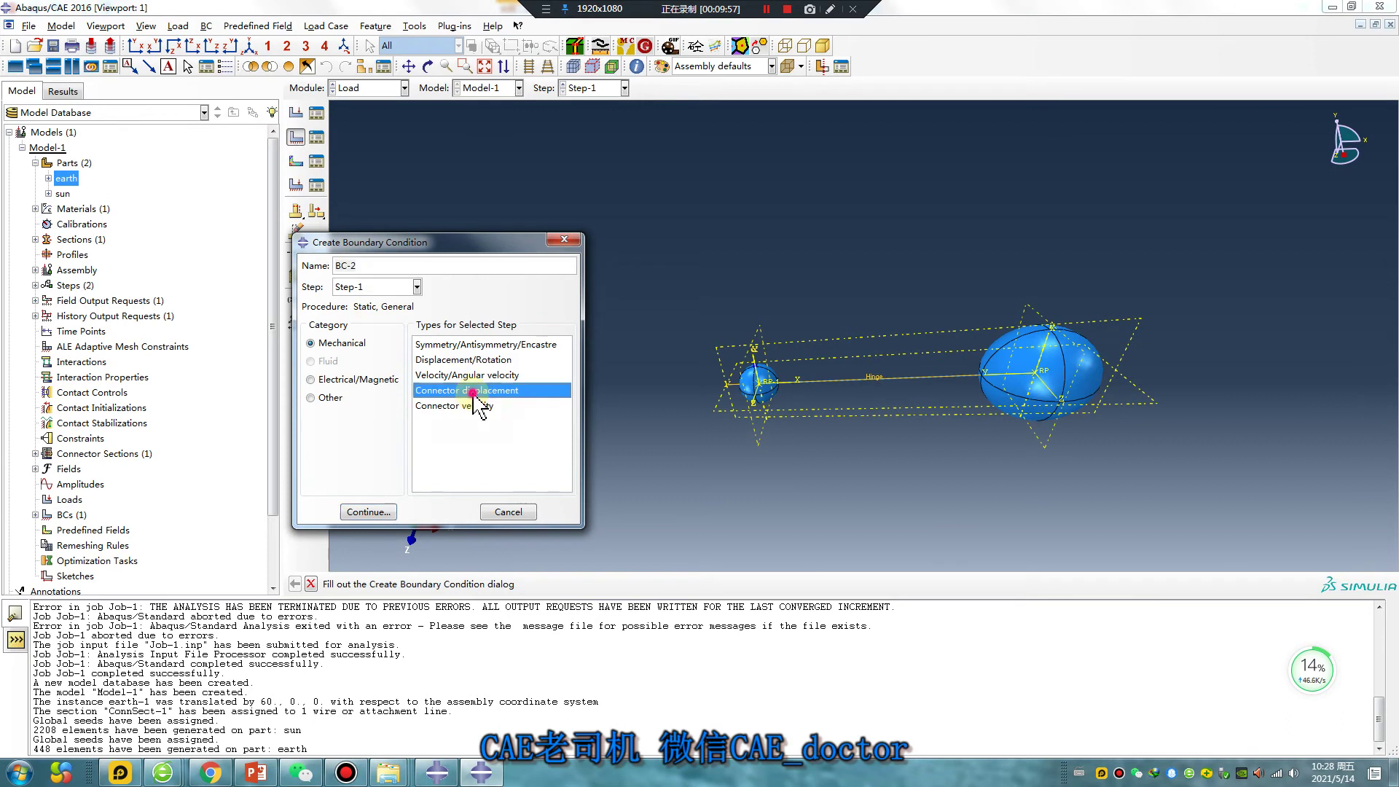
{"action": "left_click", "coordinate": [373, 511]}
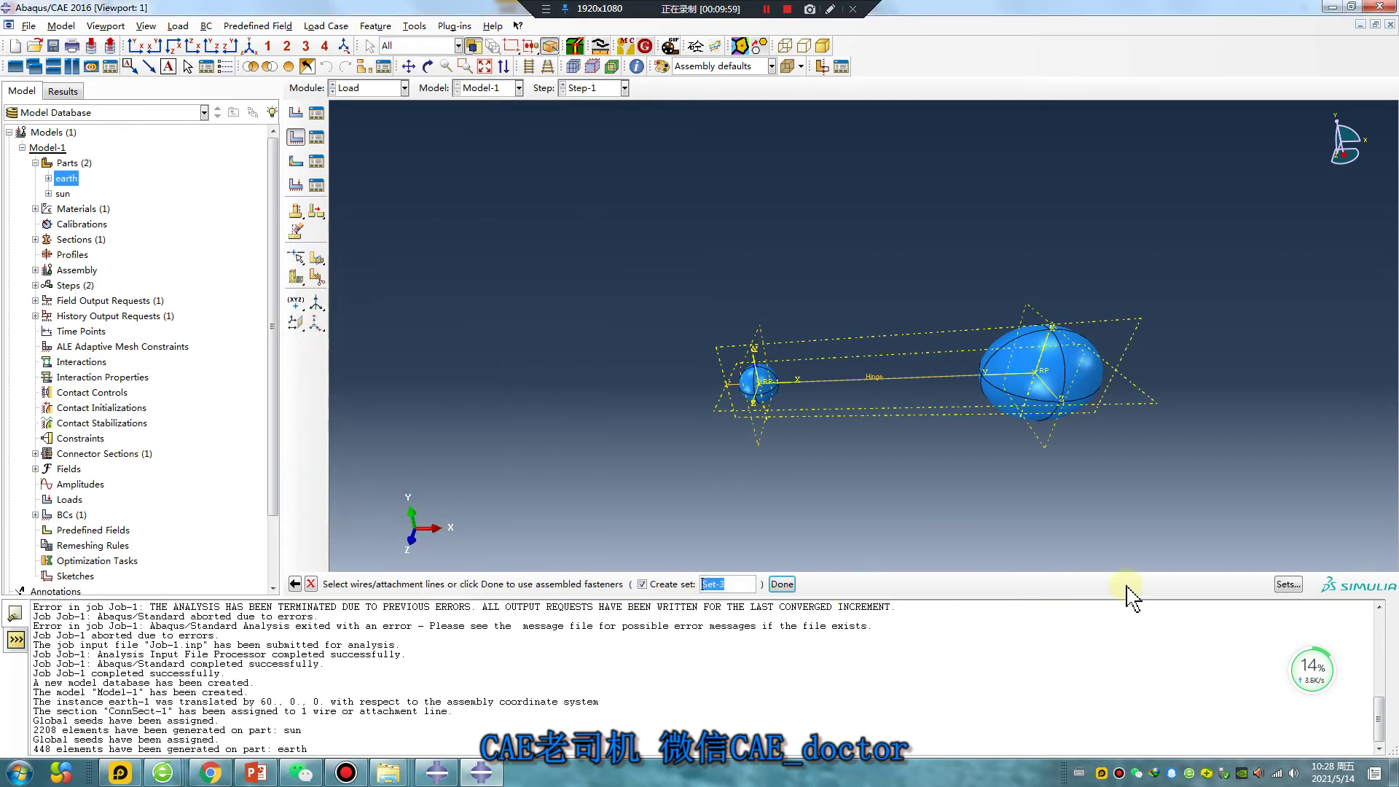
{"action": "left_click", "coordinate": [188, 312]}
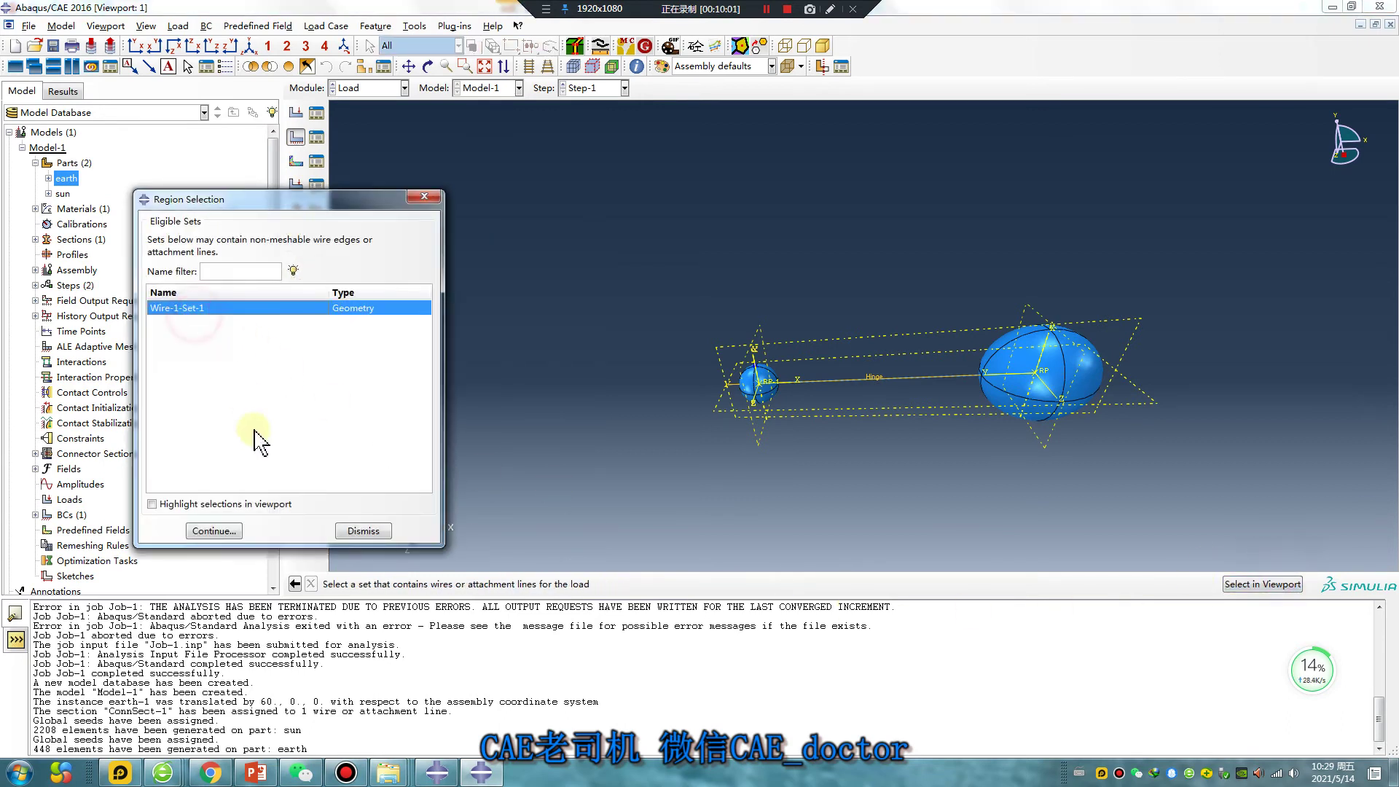
{"action": "left_click", "coordinate": [201, 530]}
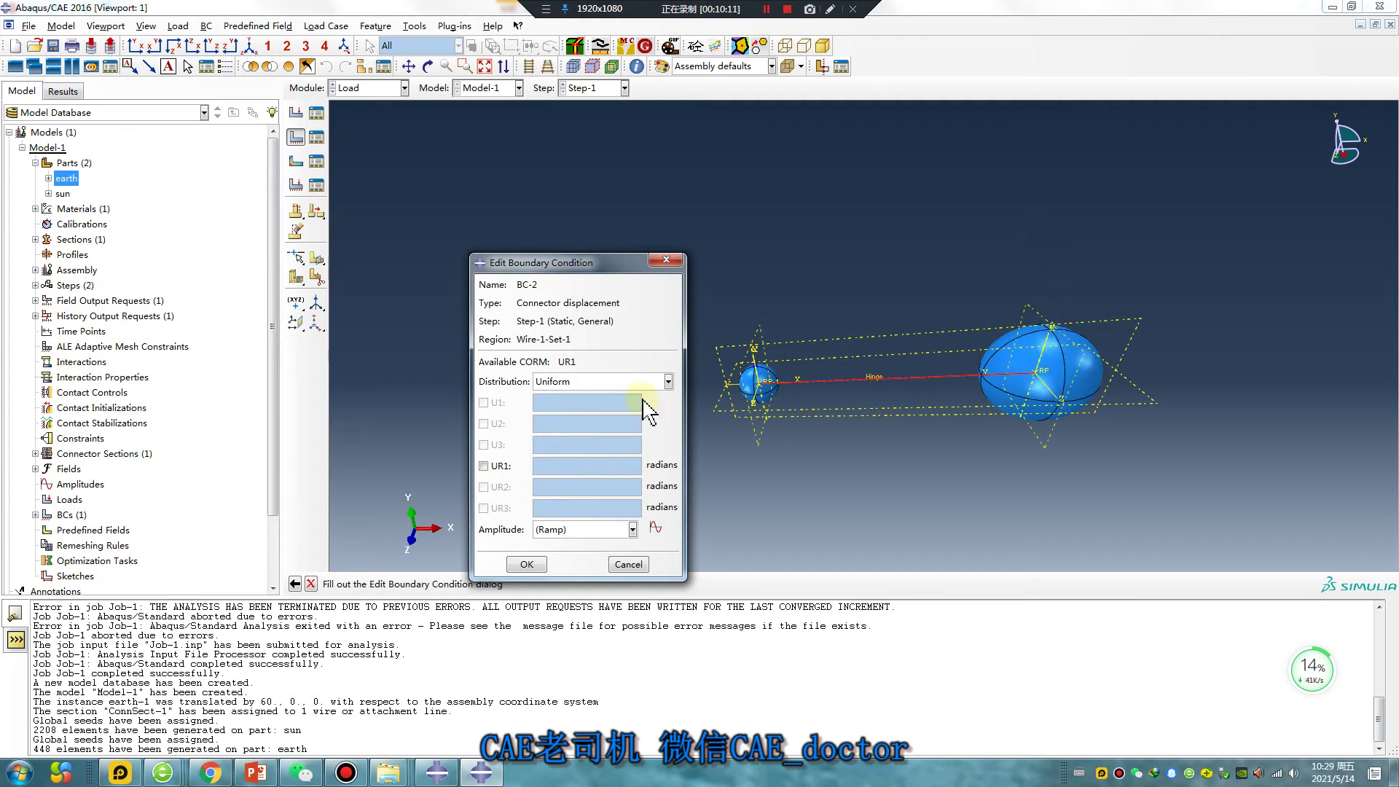
{"action": "left_click", "coordinate": [484, 466]}
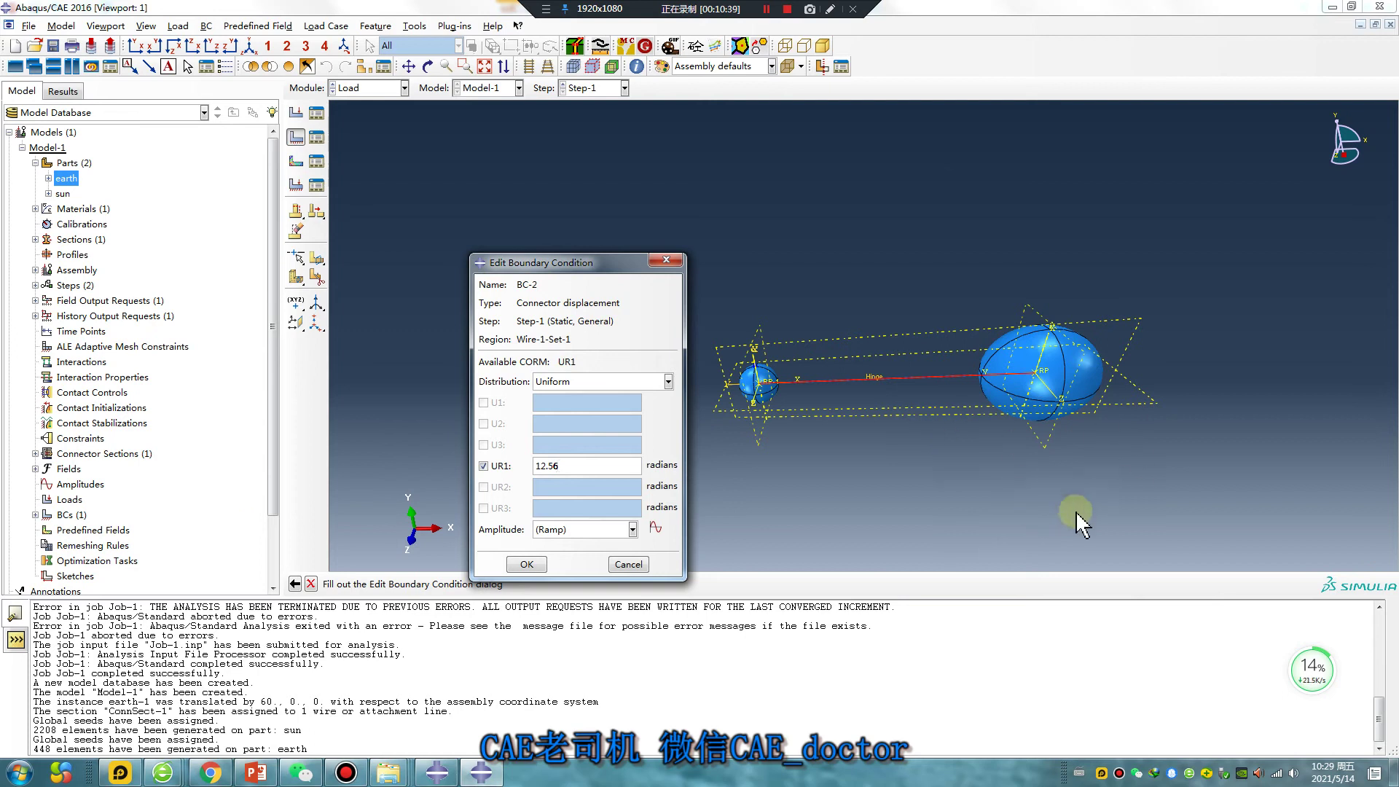
{"action": "left_click", "coordinate": [527, 563]}
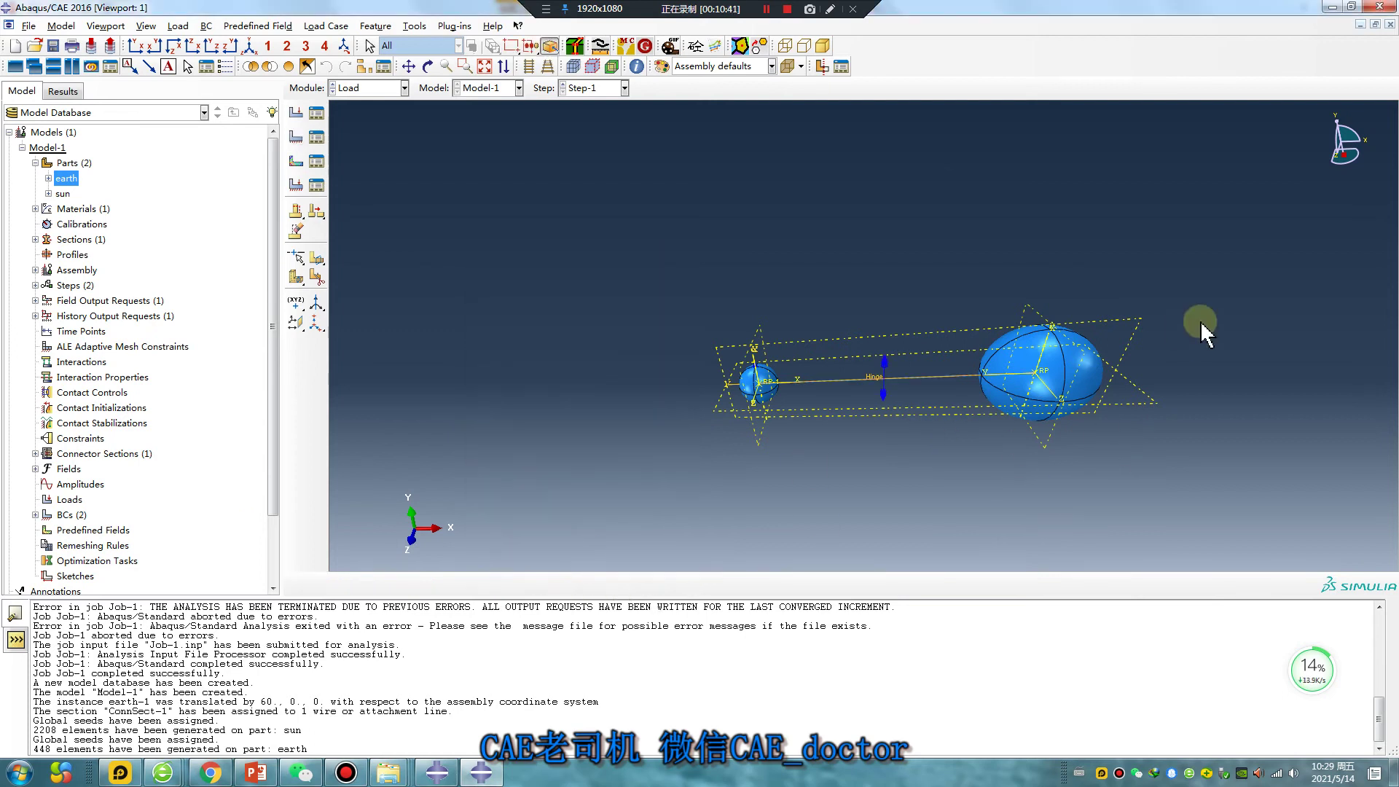
Step: Create Job-1 for Model-1 in the Job module with 8 processors and submit it for analysis
{"action": "left_click", "coordinate": [369, 90]}
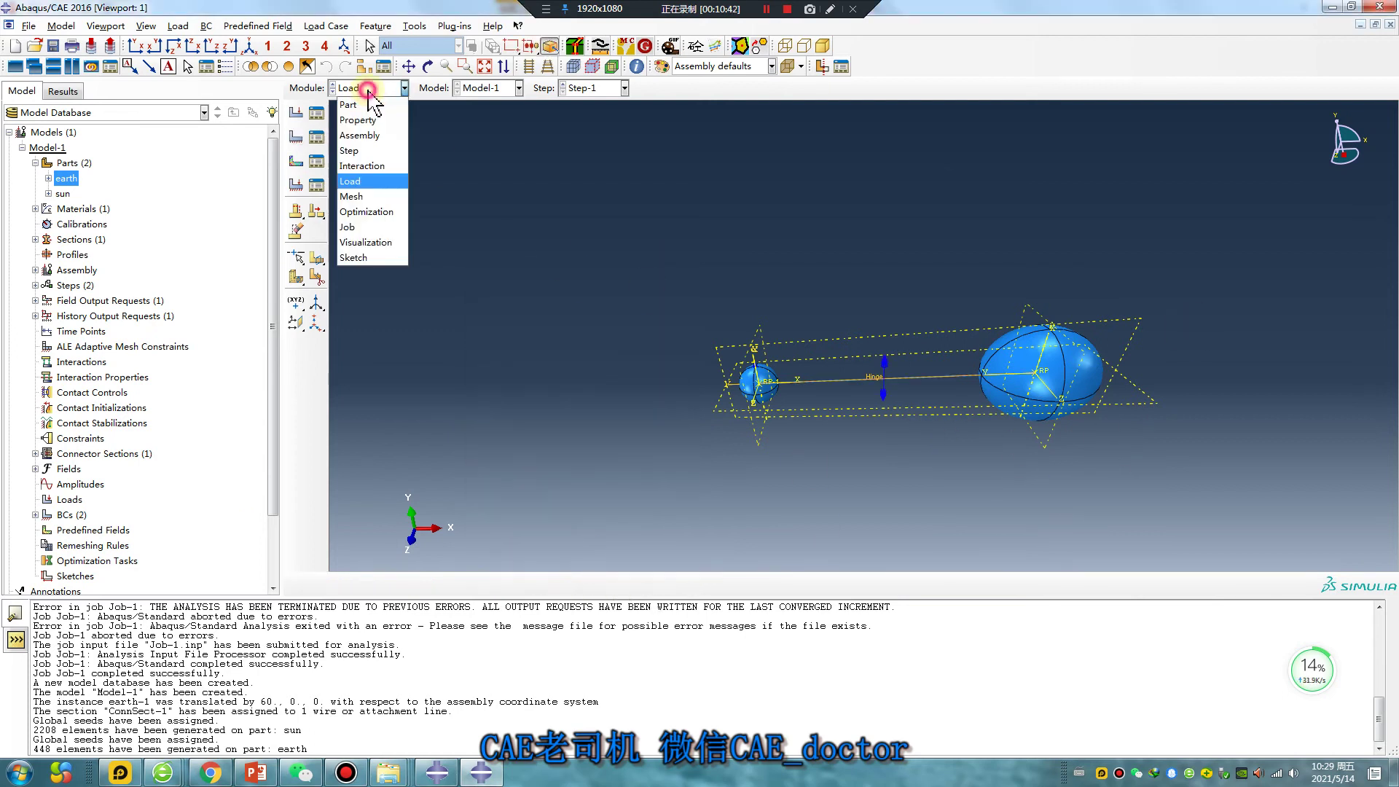
{"action": "left_click", "coordinate": [354, 227]}
{"action": "left_click", "coordinate": [194, 606]}
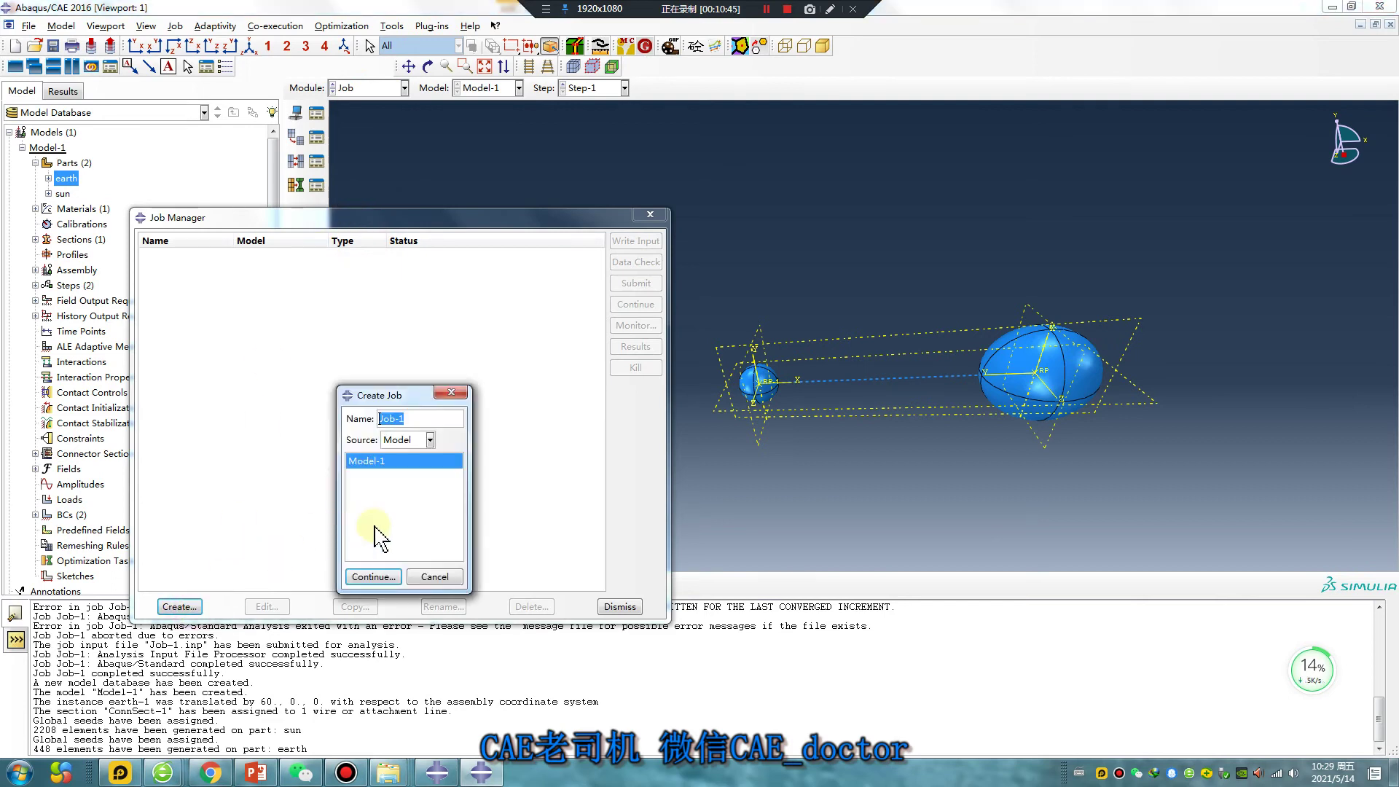
{"action": "left_click", "coordinate": [401, 576]}
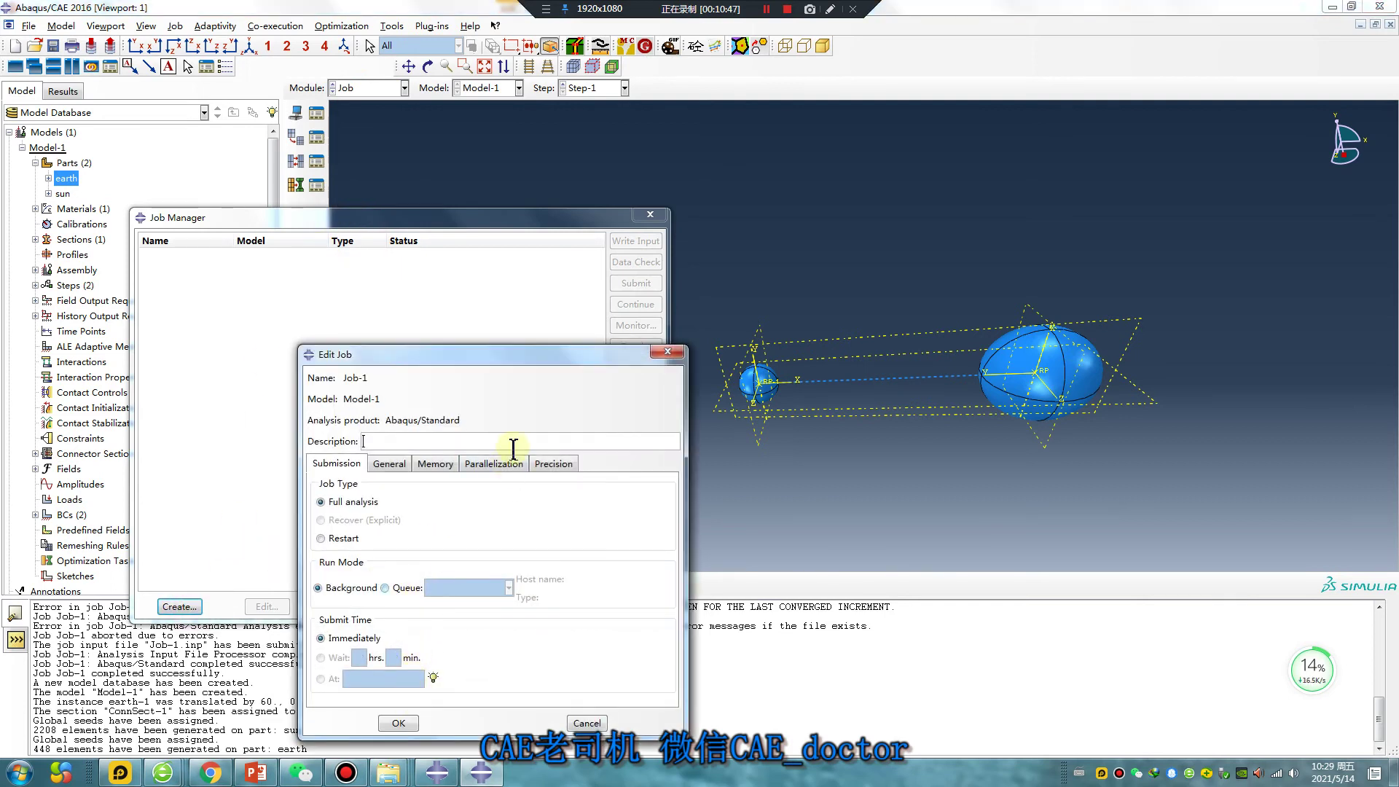
{"action": "left_click", "coordinate": [495, 463]}
{"action": "left_click", "coordinate": [459, 482]}
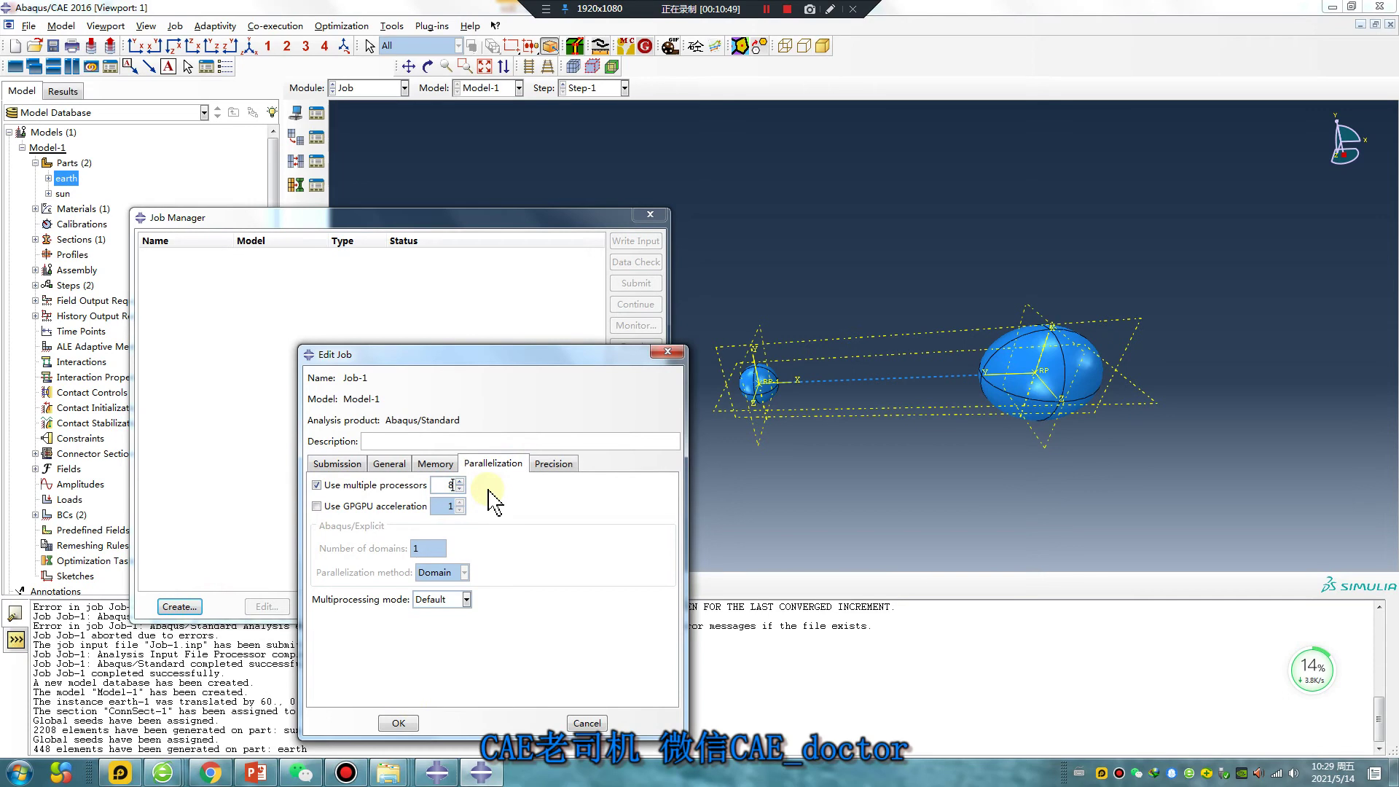
{"action": "left_click", "coordinate": [401, 725]}
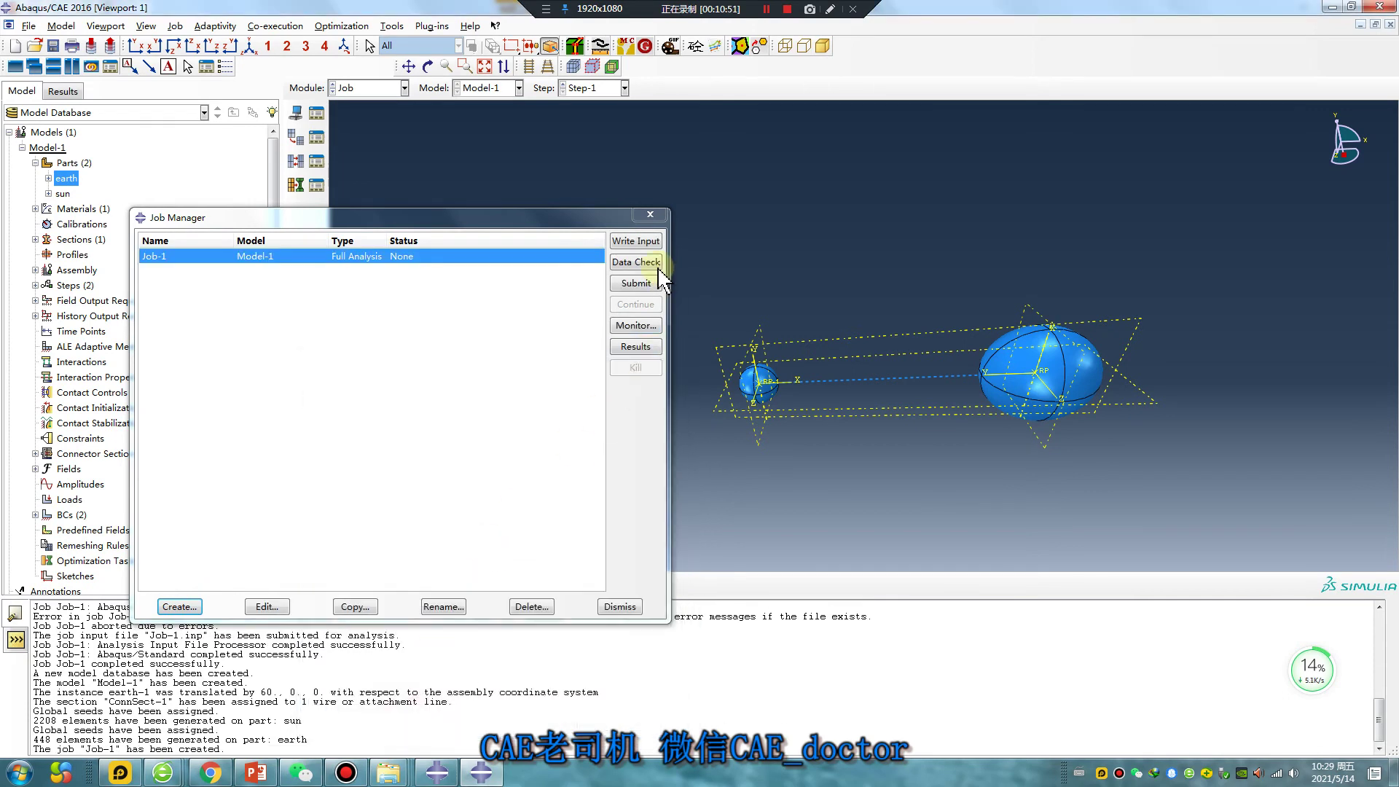
{"action": "left_click", "coordinate": [636, 284]}
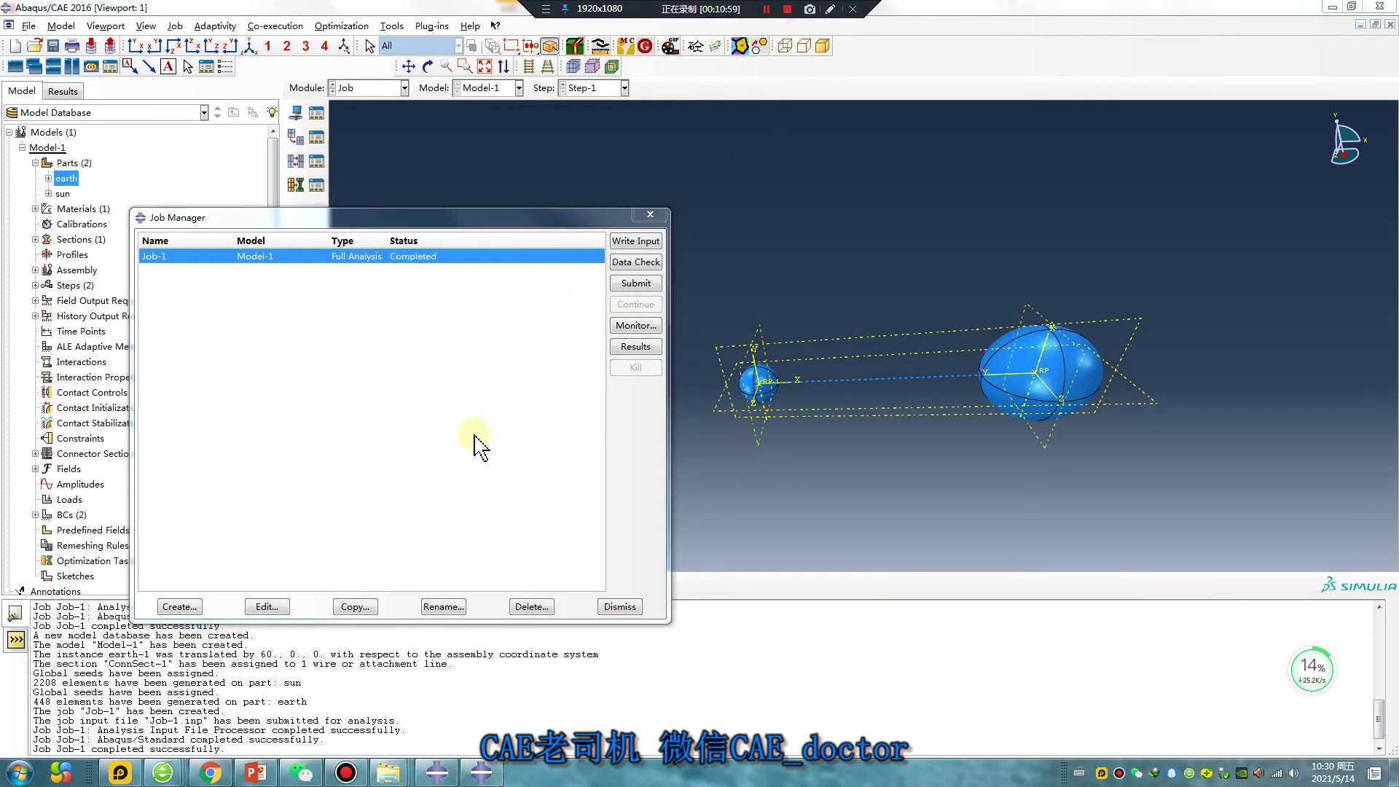
Step: Open the Job-1 results, plot contours on the deformed shape and animate the time history of both spheres
{"action": "left_click", "coordinate": [636, 347]}
{"action": "left_click", "coordinate": [296, 180]}
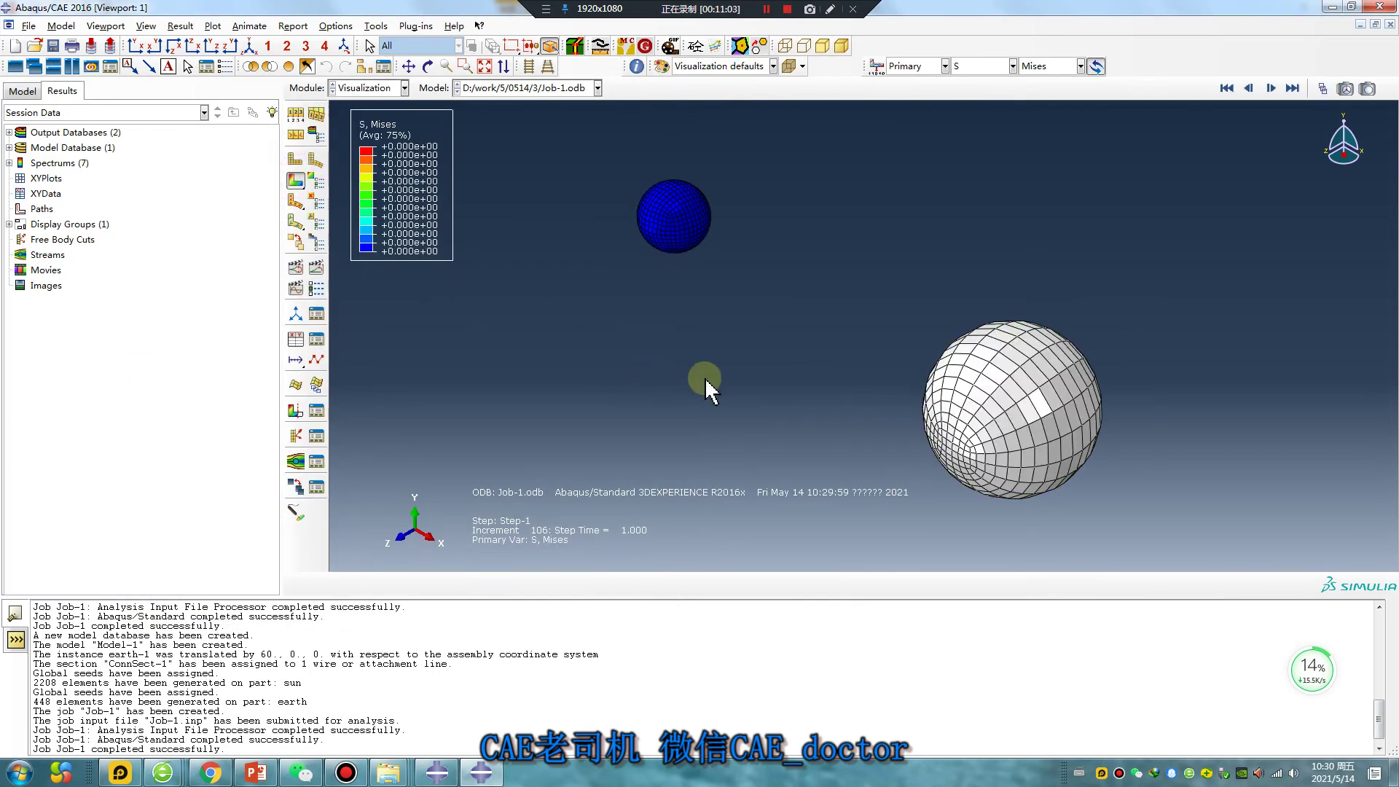
{"action": "left_click", "coordinate": [328, 267]}
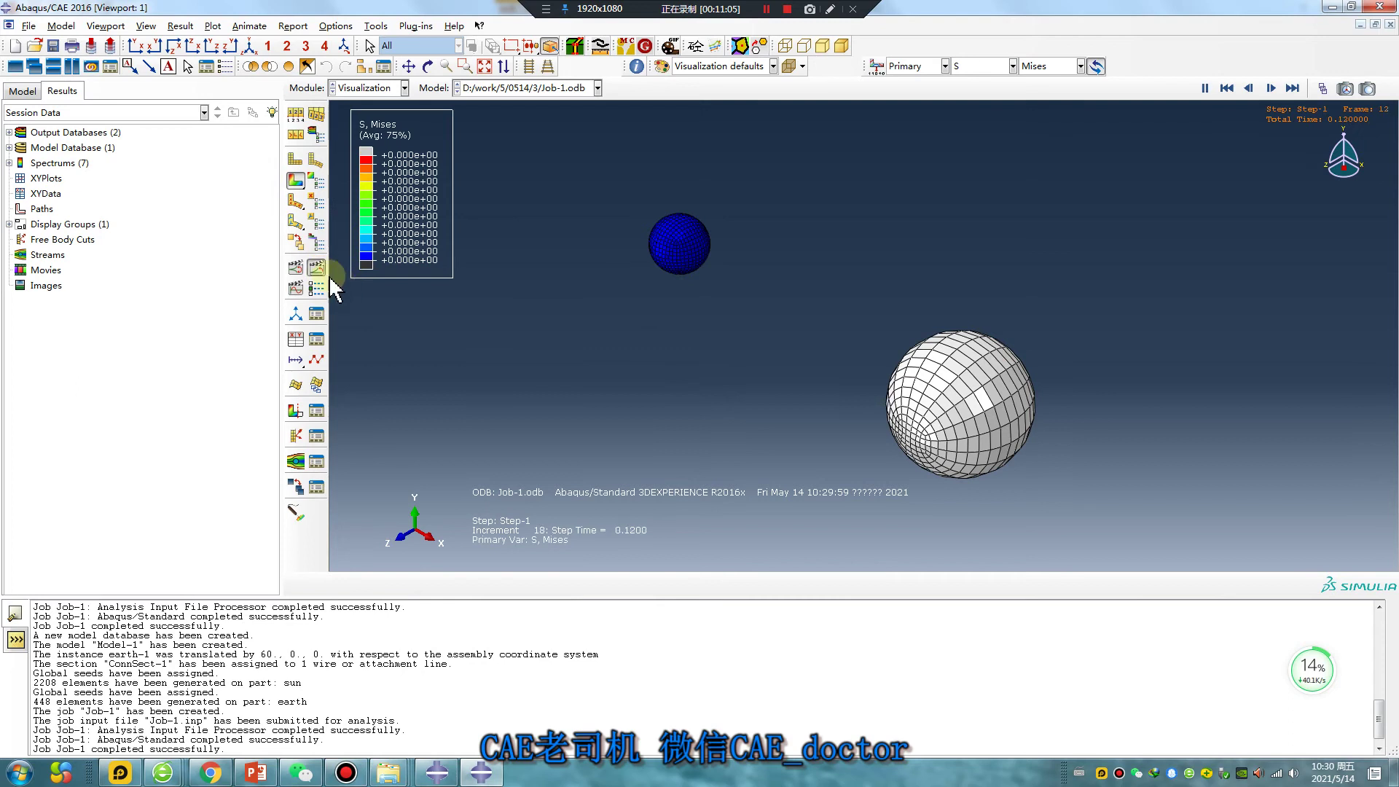
{"action": "left_click_drag", "start_coordinate": [899, 438], "coordinate": [790, 368], "text": "ctrl+alt"}
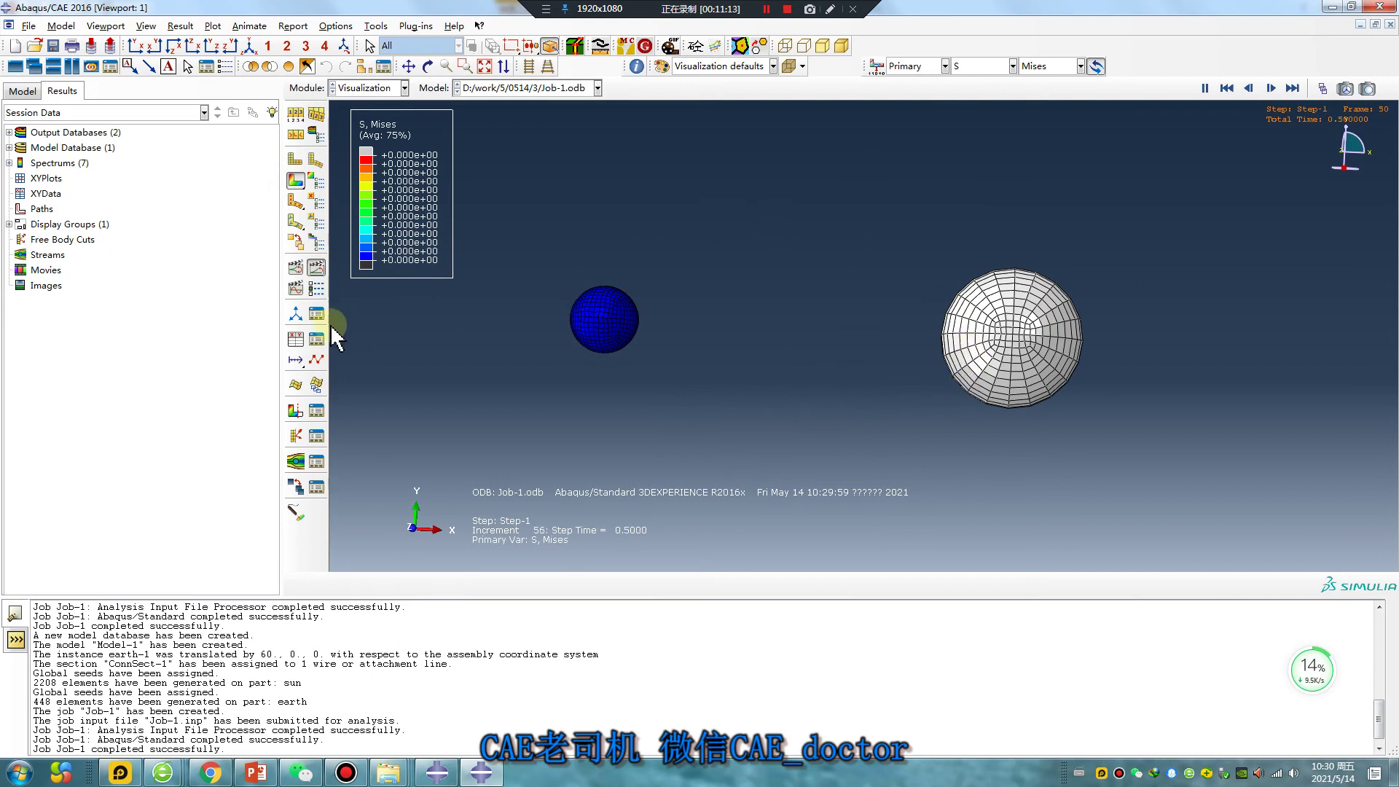
{"action": "left_click", "coordinate": [318, 268]}
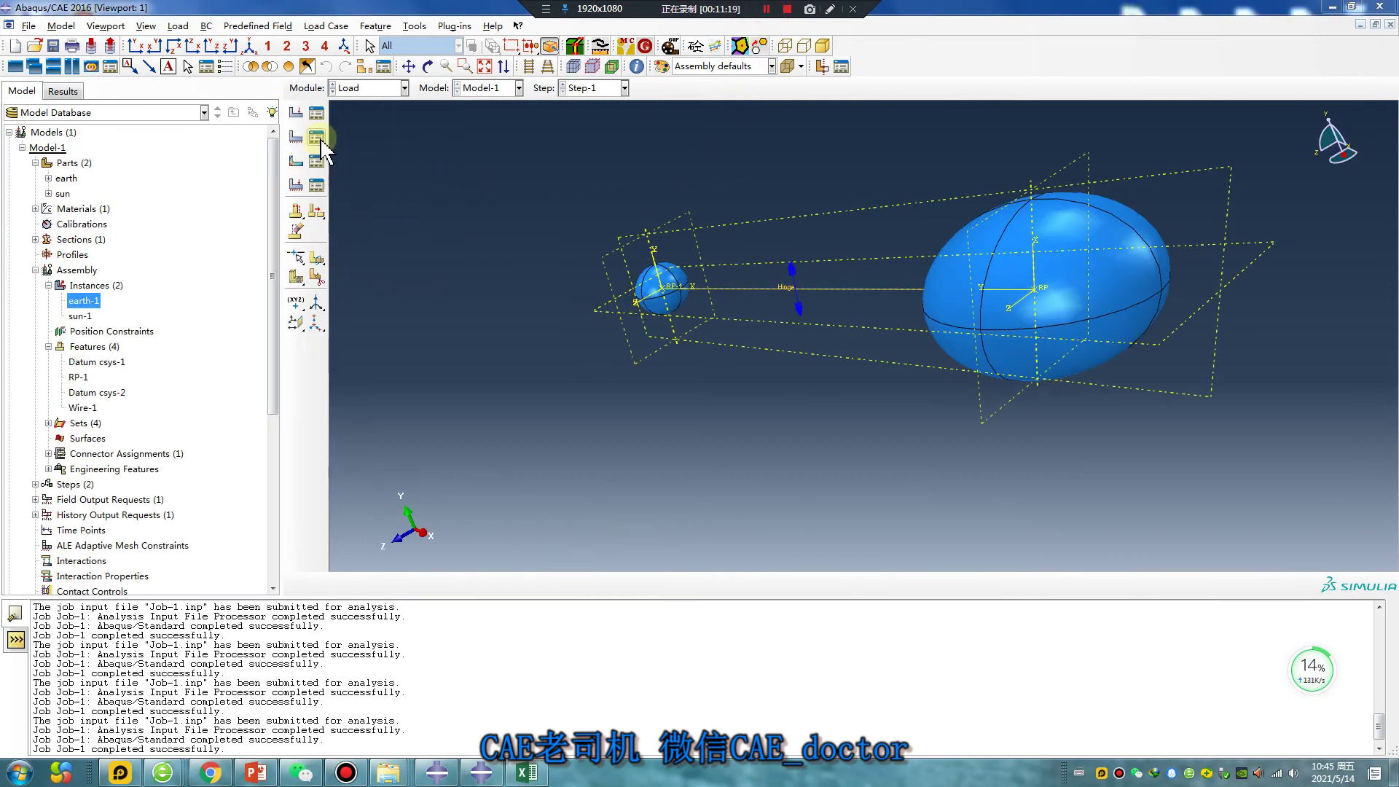
Step: Review the settings of boundary conditions BC-1 and BC-2 in the Load module
{"action": "left_click", "coordinate": [315, 137]}
{"action": "double_click", "coordinate": [647, 515]}
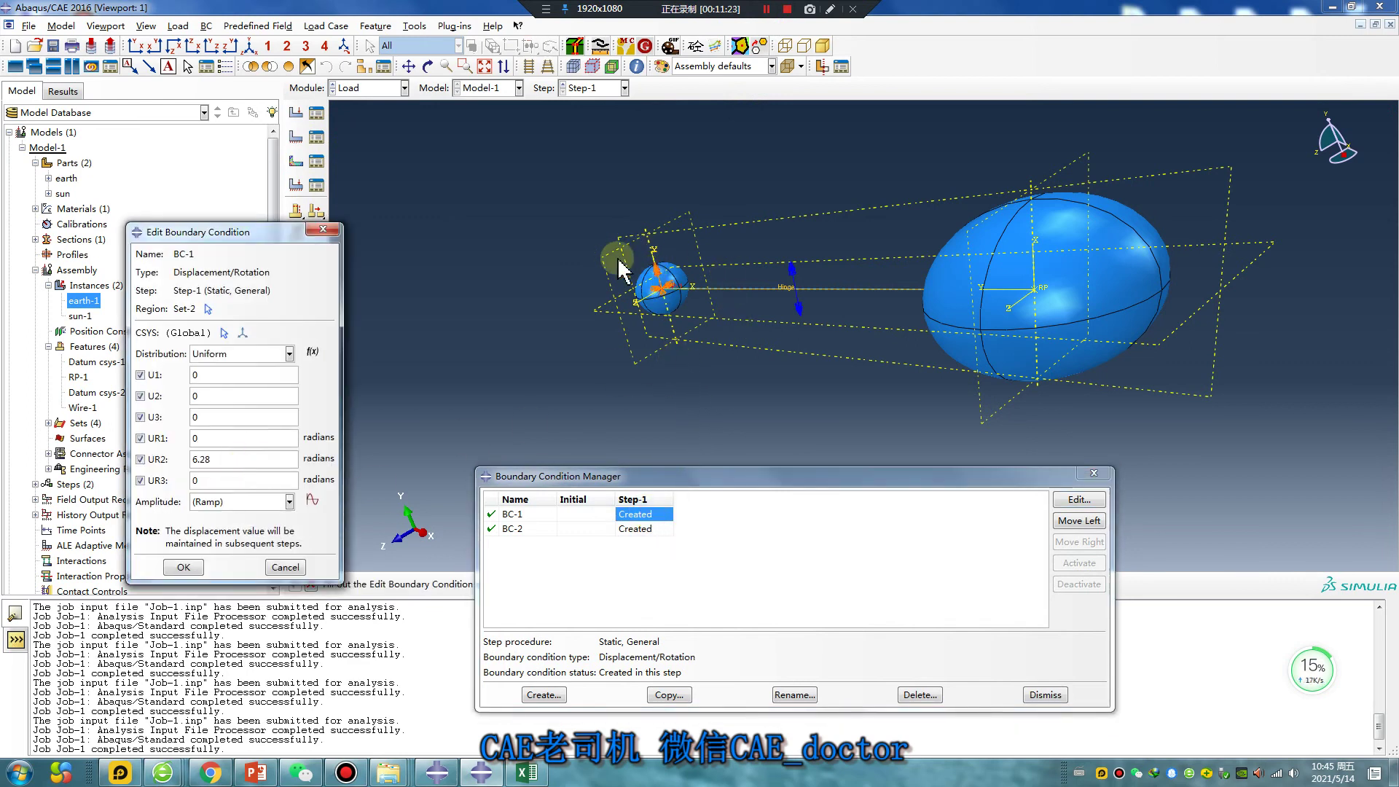
{"action": "double_click", "coordinate": [641, 530]}
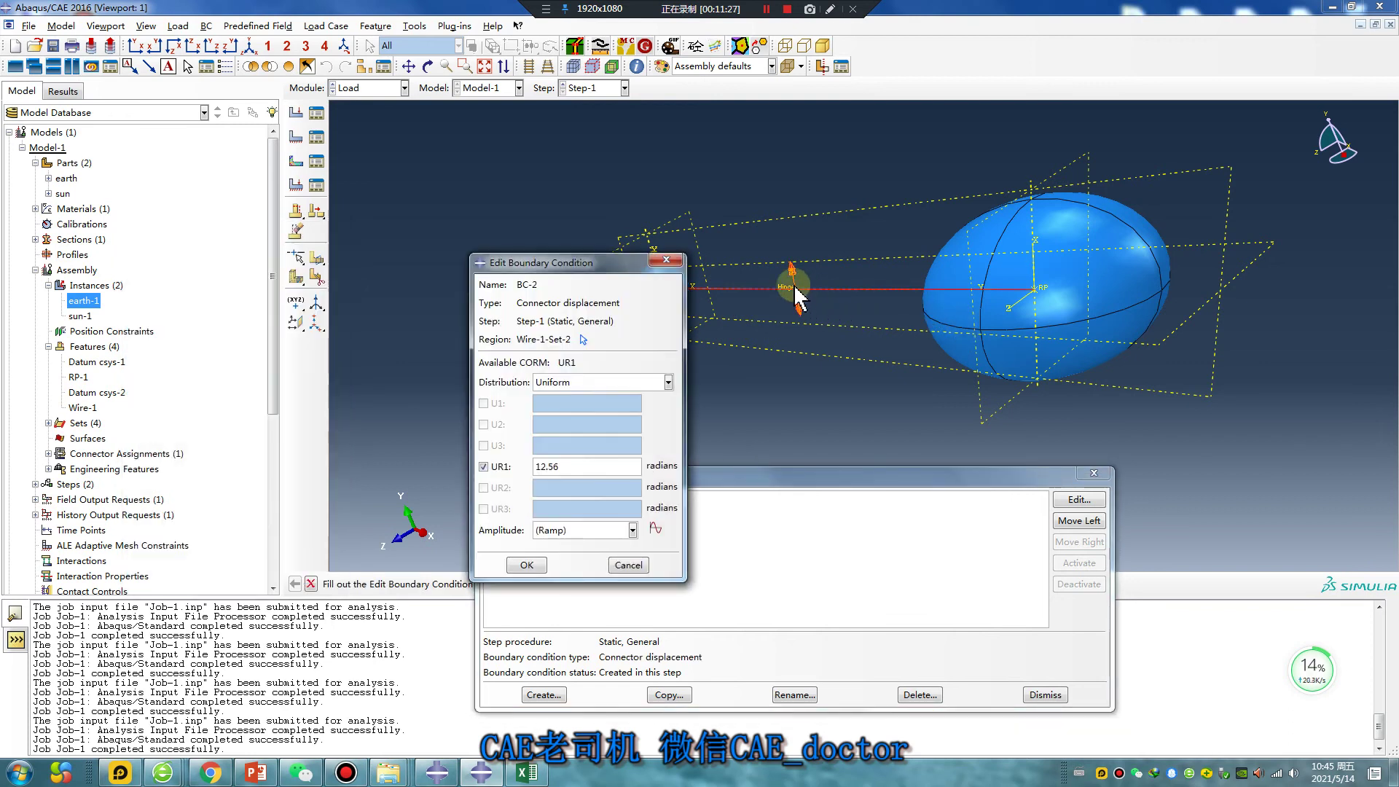
{"action": "left_click", "coordinate": [665, 260]}
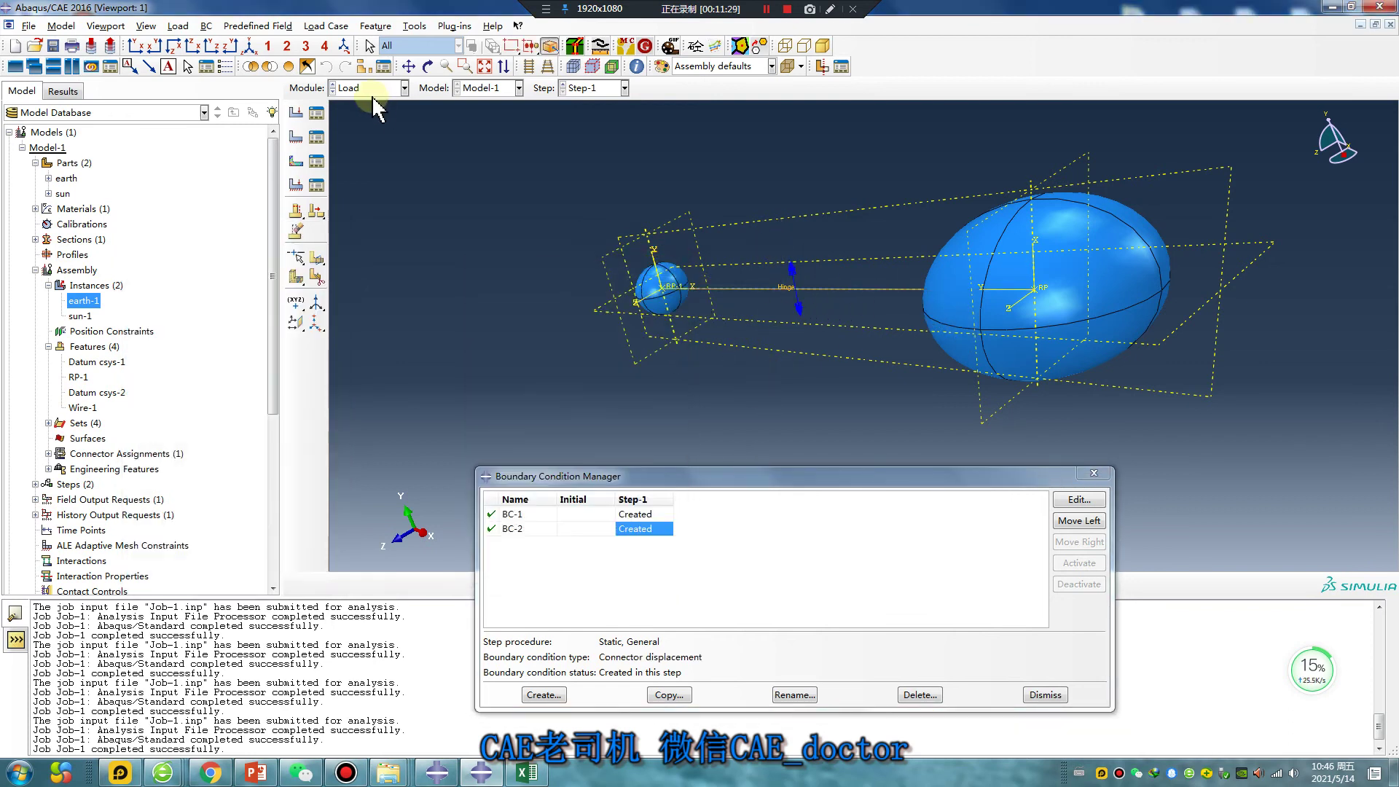
Step: Redefine the Elasticity behavior of the hinge connector section ConnSect-1 as Rigid for component UR1 in the Interaction module
{"action": "left_click", "coordinate": [362, 89]}
{"action": "left_click", "coordinate": [364, 165]}
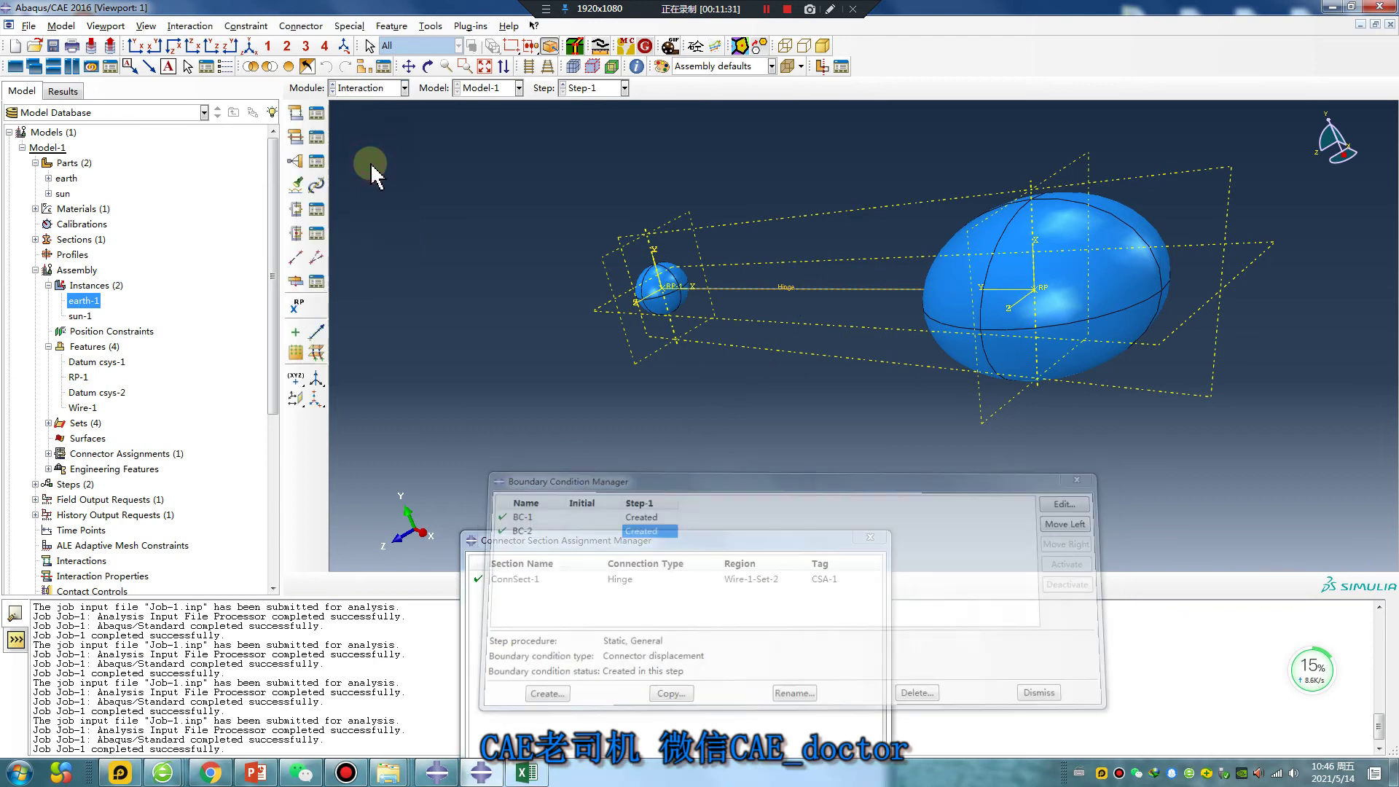
{"action": "left_click", "coordinate": [316, 233]}
{"action": "left_click", "coordinate": [369, 327]}
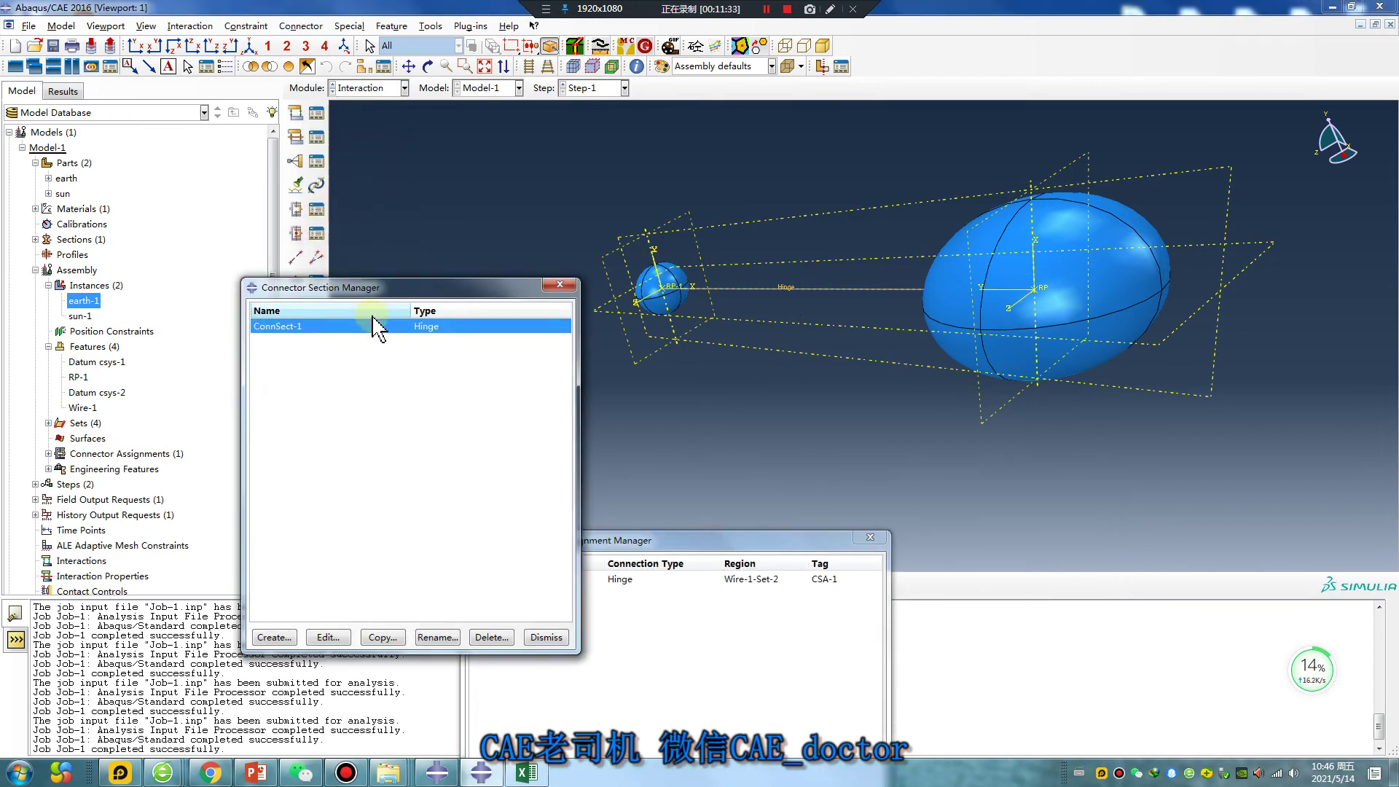
{"action": "double_click", "coordinate": [370, 328]}
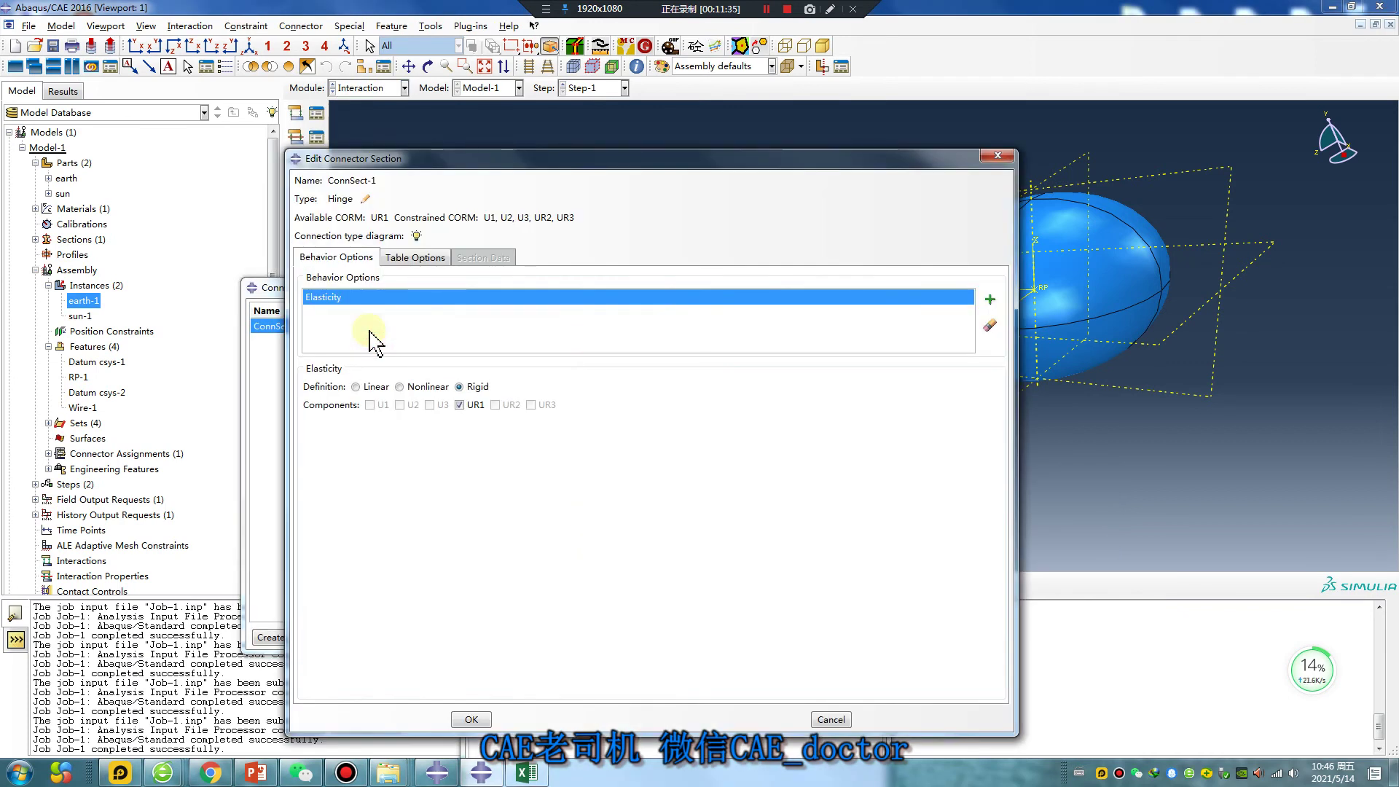
{"action": "left_click", "coordinate": [989, 323]}
{"action": "left_click", "coordinate": [1012, 317]}
{"action": "left_click", "coordinate": [459, 387]}
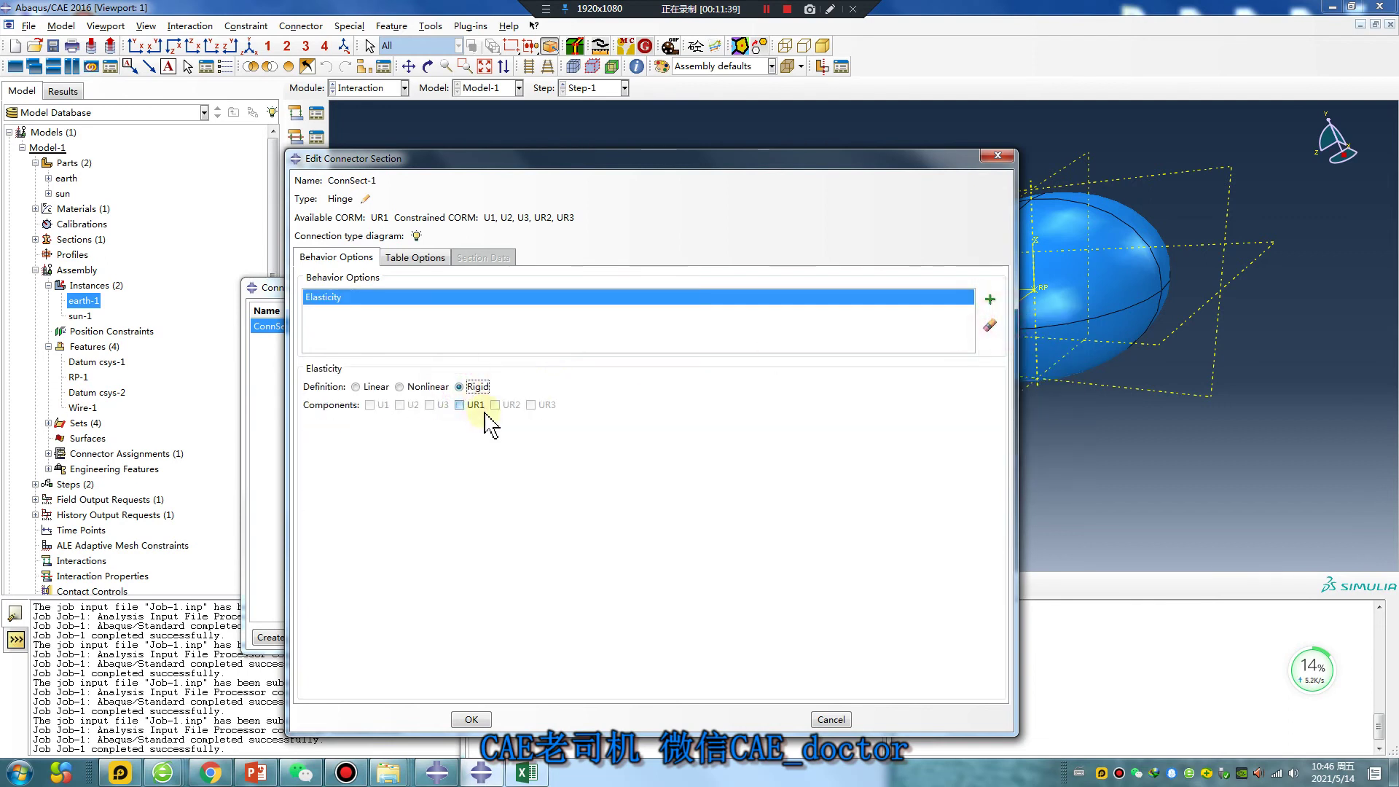
{"action": "left_click", "coordinate": [472, 719]}
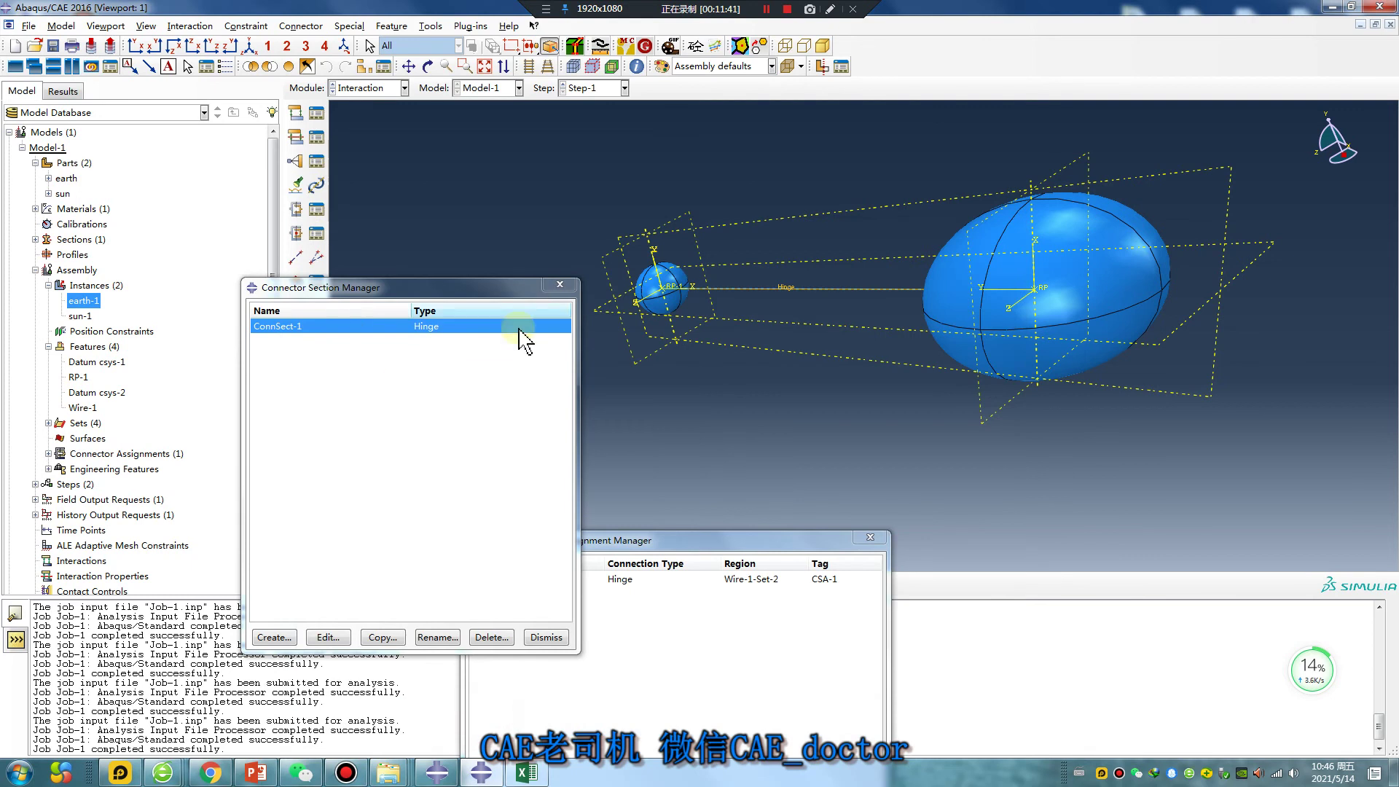
Step: Check the Elasticity behavior of the ConnSect-1 connector section and close the connector managers
{"action": "double_click", "coordinate": [442, 325]}
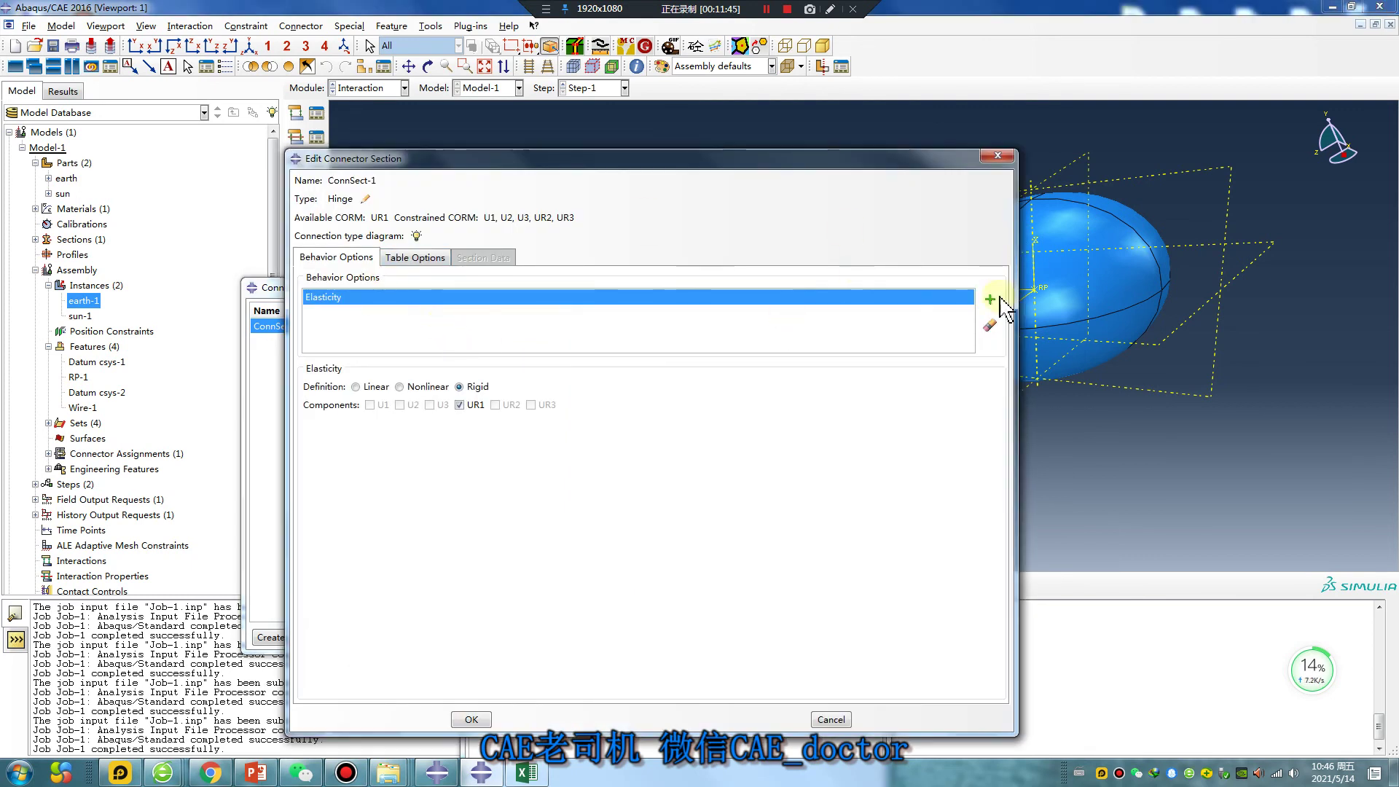
{"action": "left_click", "coordinate": [466, 721]}
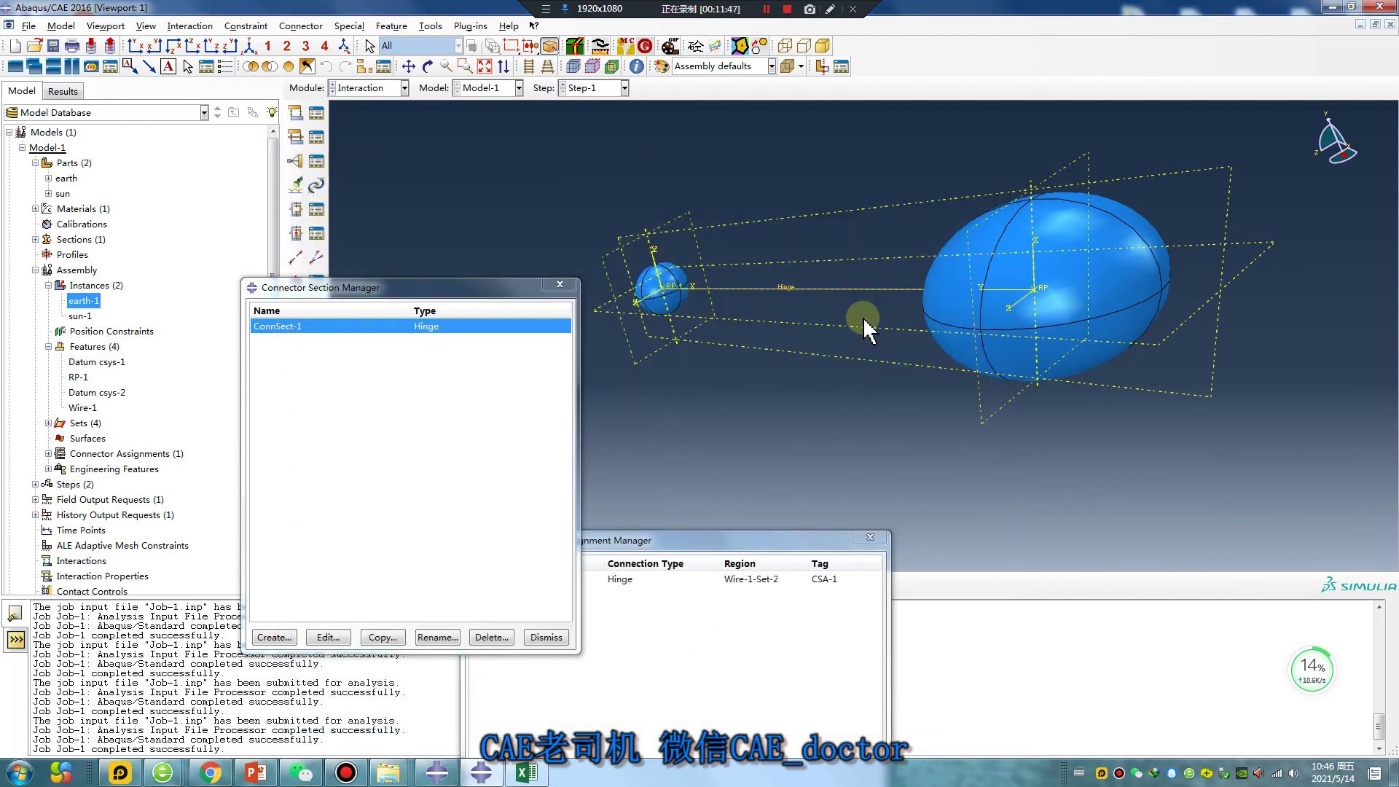
{"action": "left_click", "coordinate": [586, 287]}
{"action": "left_click", "coordinate": [871, 539]}
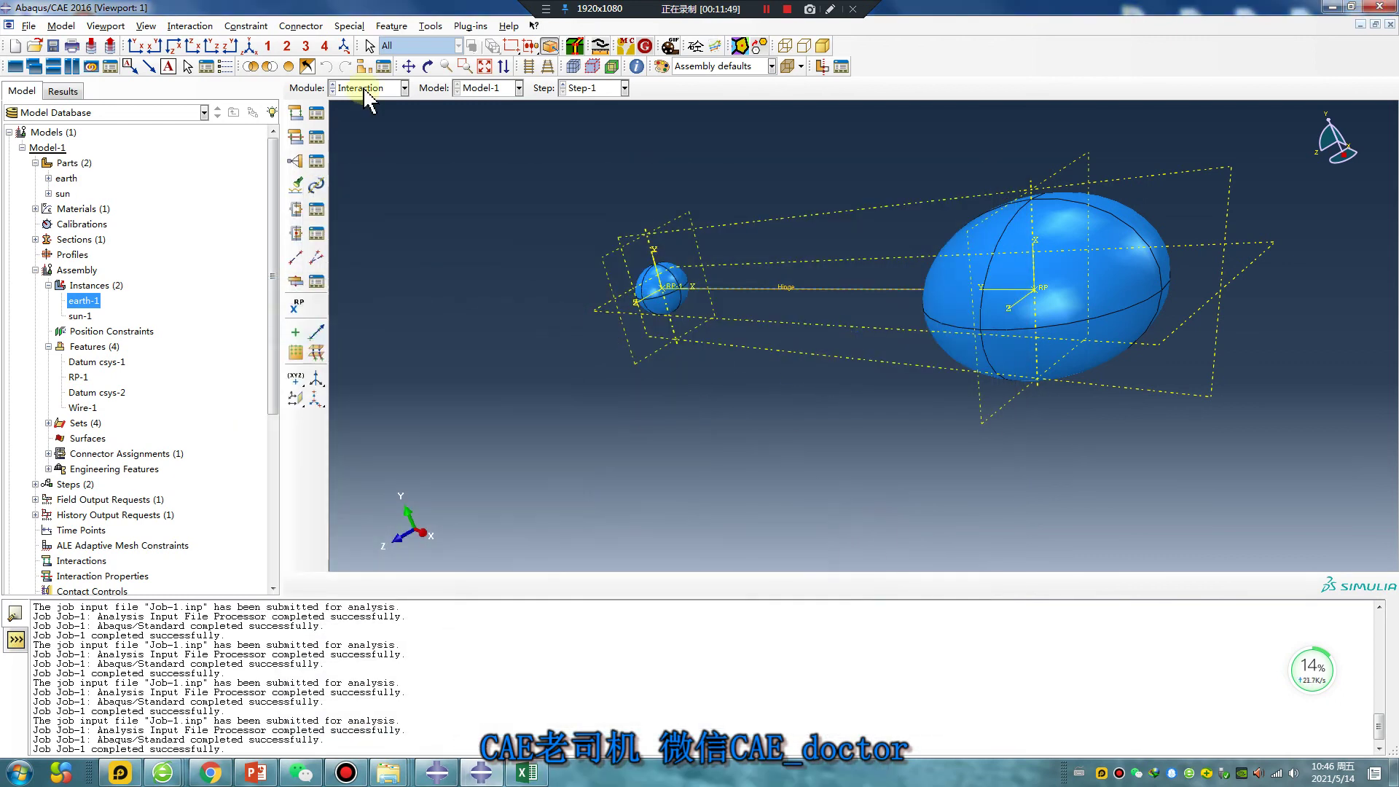
Step: Return to the Visualization module and play the time history animation to examine the spheres' revolution and rotation
{"action": "left_click", "coordinate": [368, 87]}
{"action": "left_click", "coordinate": [389, 245]}
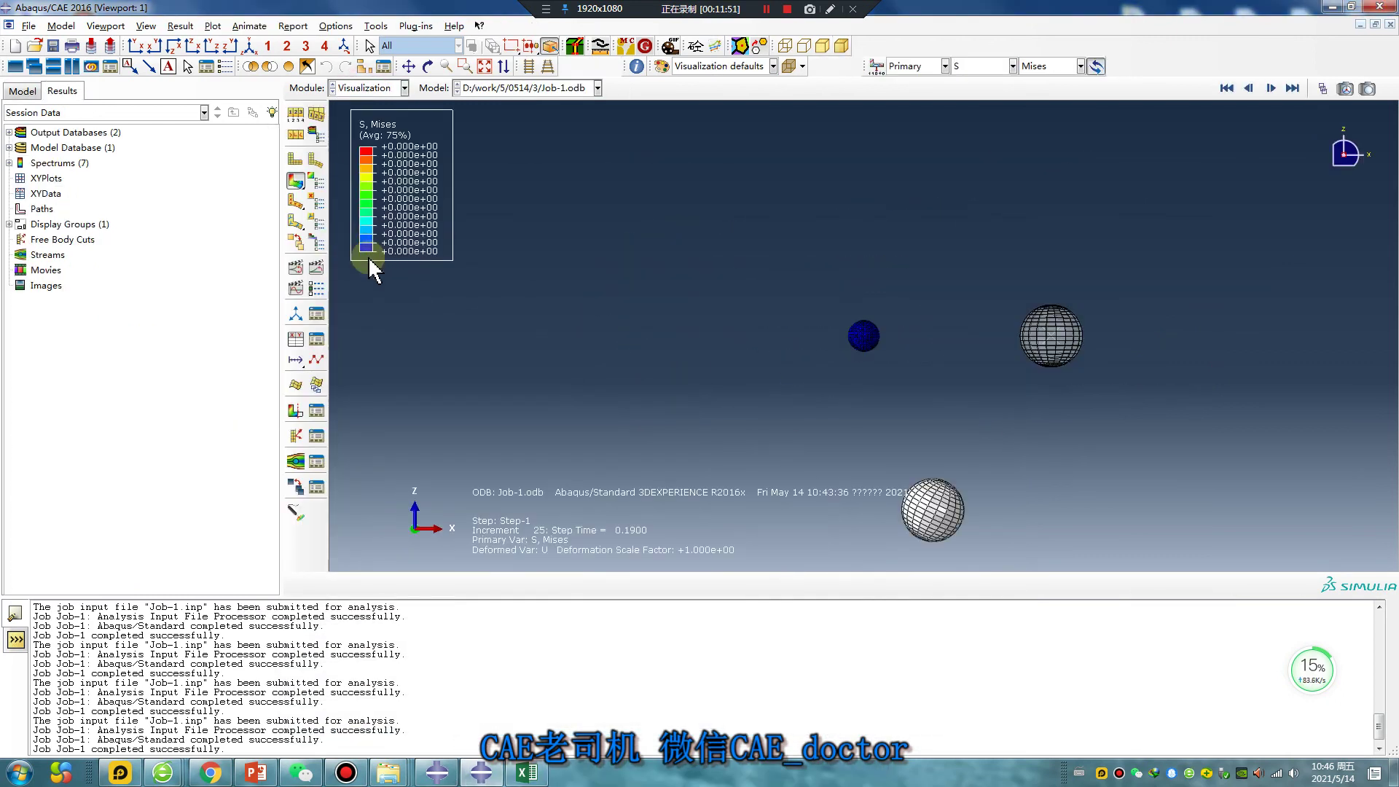
{"action": "left_click", "coordinate": [316, 268]}
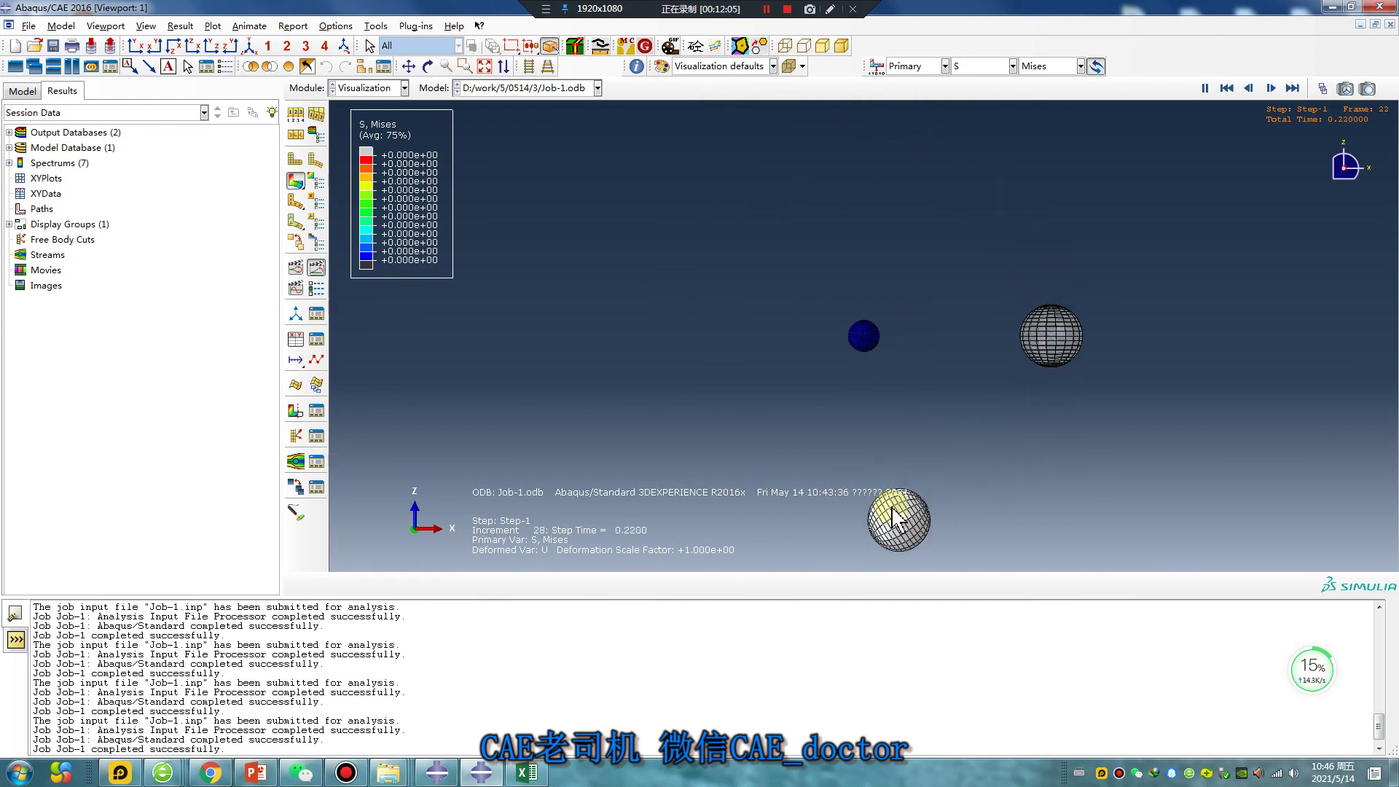
Step: Switch to the Interaction module and open the connector section assignment for ConnSect-1 on Wire-1-Set-2
{"action": "left_click", "coordinate": [368, 88]}
{"action": "left_click", "coordinate": [377, 175]}
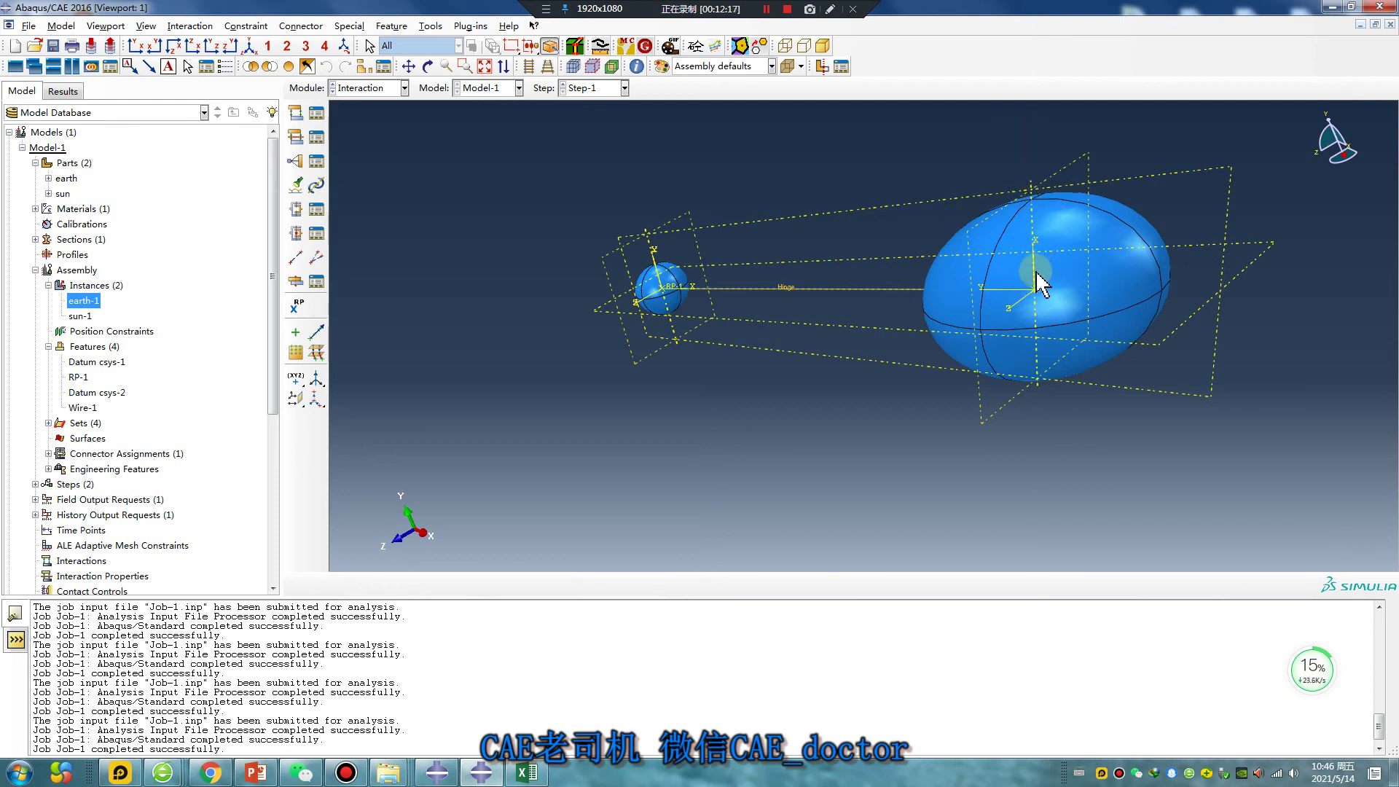
{"action": "left_click", "coordinate": [316, 210]}
{"action": "double_click", "coordinate": [615, 578]}
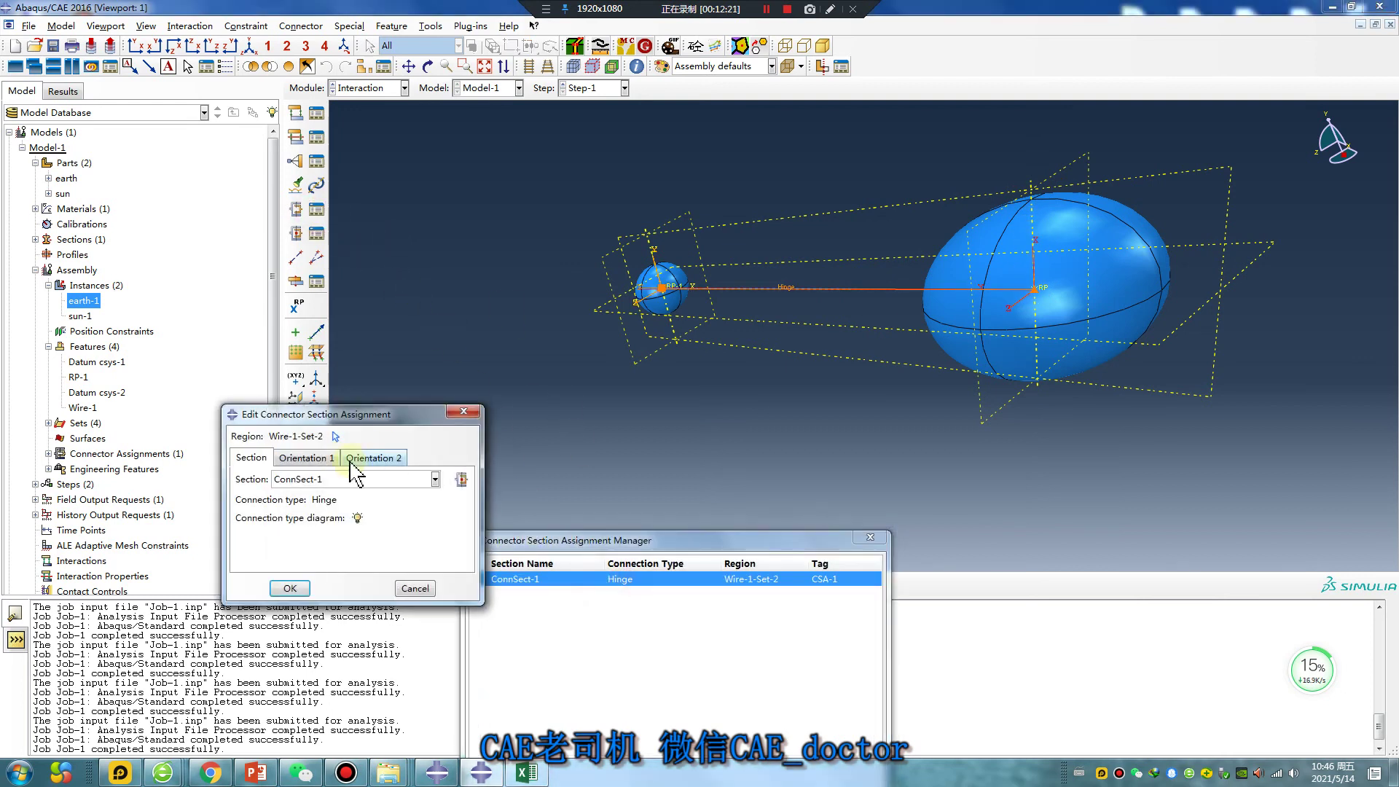
Step: Try Datum csys-1 as the Orientation 1 coordinate system of the connector section assignment, and discard the change
{"action": "left_click", "coordinate": [350, 461]}
{"action": "left_click", "coordinate": [407, 477]}
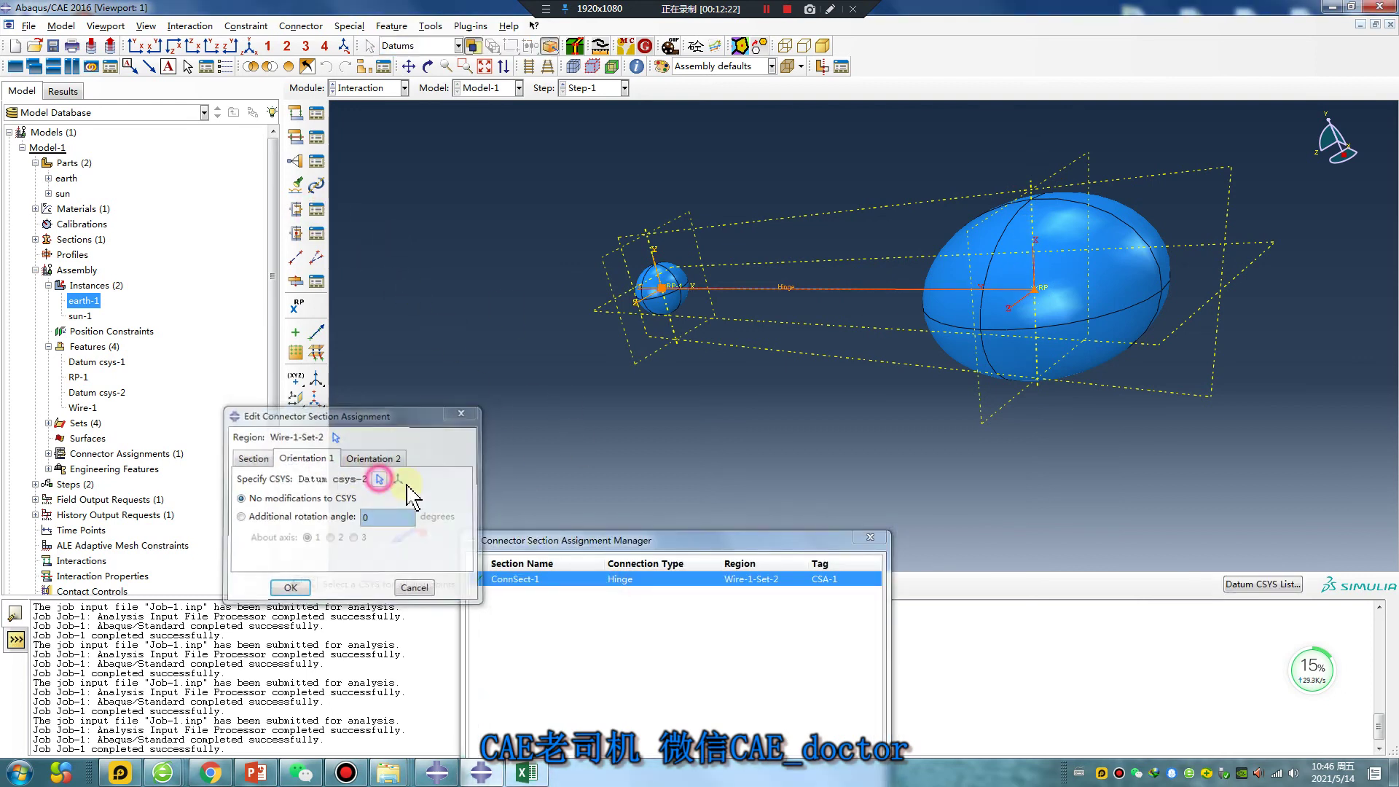
{"action": "left_click", "coordinate": [1239, 586]}
{"action": "left_click", "coordinate": [513, 517]}
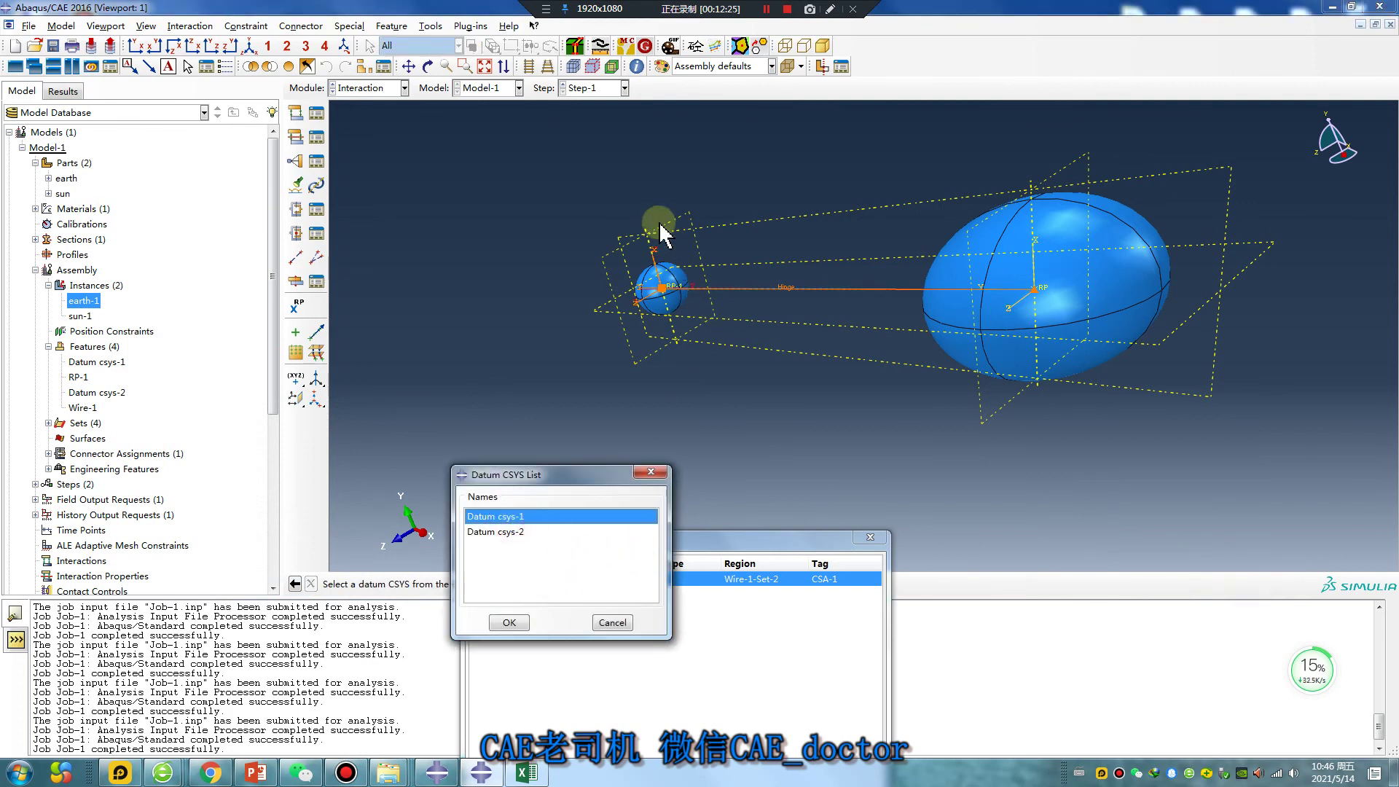
{"action": "left_click", "coordinate": [517, 622]}
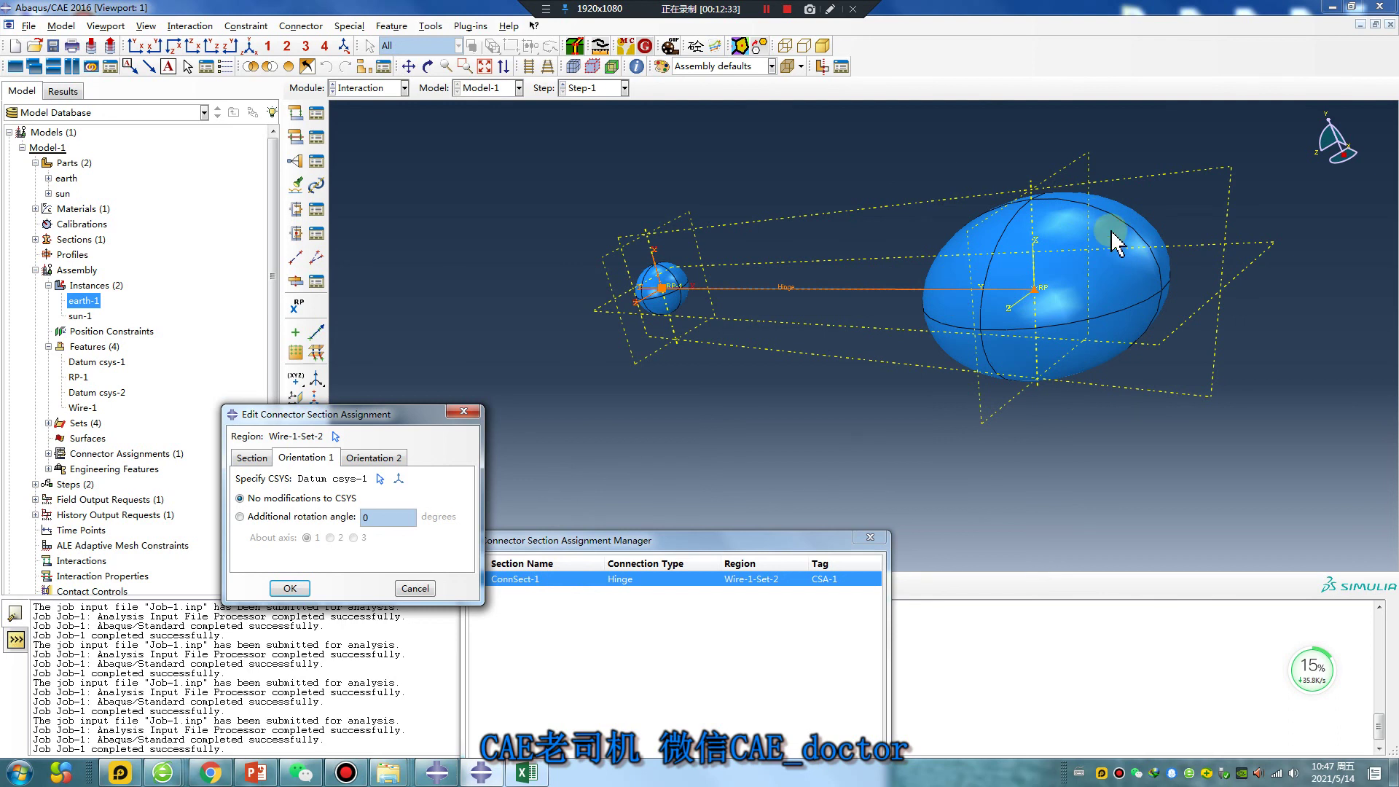
{"action": "left_click", "coordinate": [464, 412]}
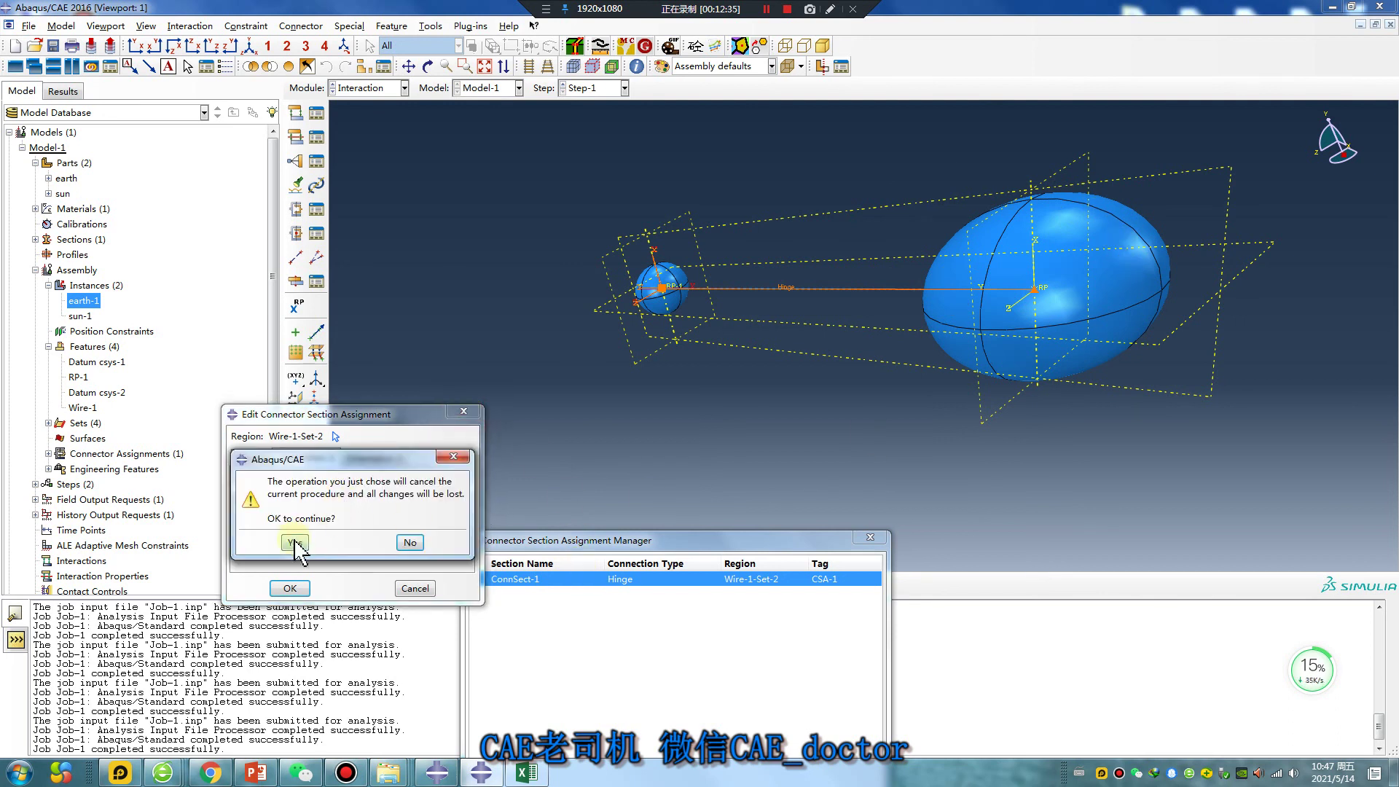
{"action": "left_click", "coordinate": [293, 543]}
Step: Check the Orientation 1 coordinate system of the ConnSect-1 assignment, and close the assignment editor and manager
{"action": "double_click", "coordinate": [587, 580]}
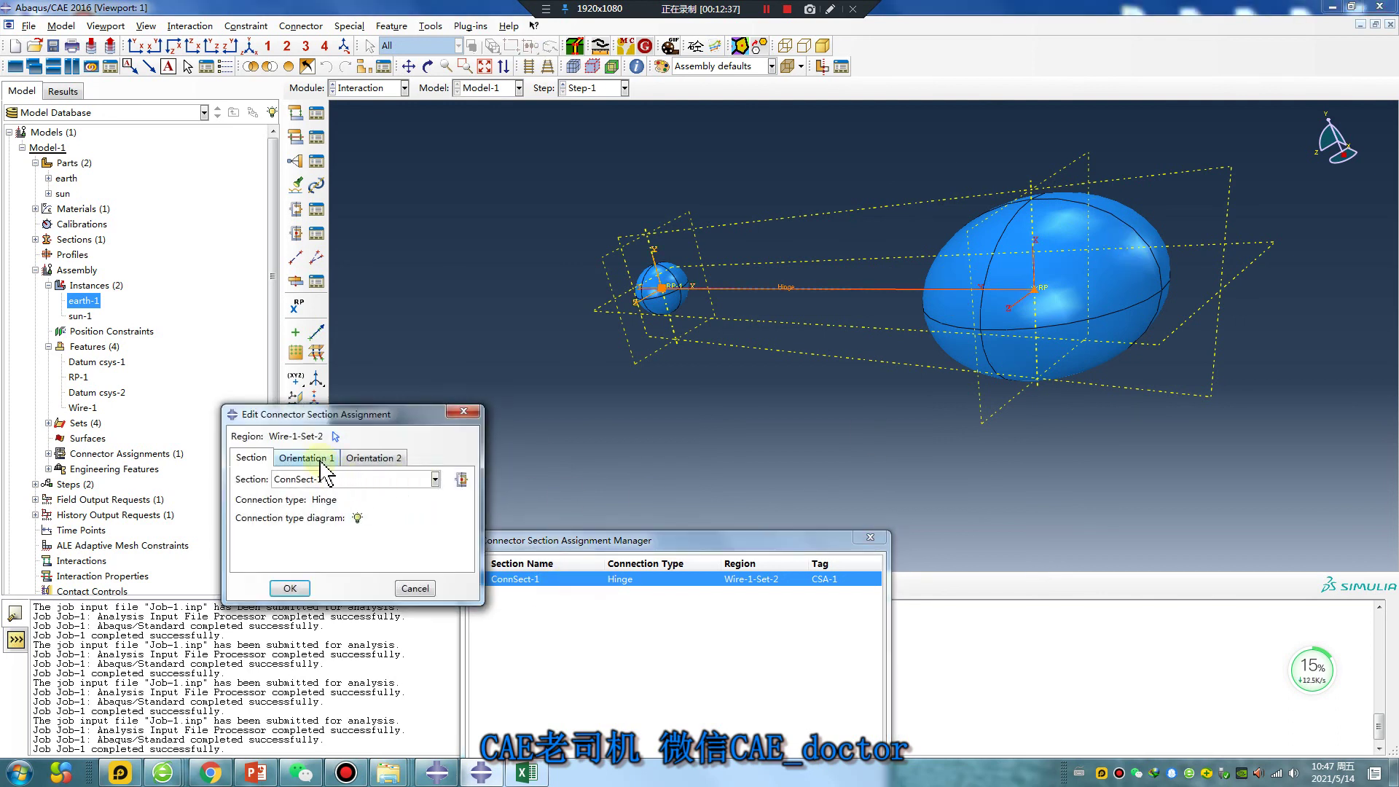
{"action": "left_click", "coordinate": [303, 458]}
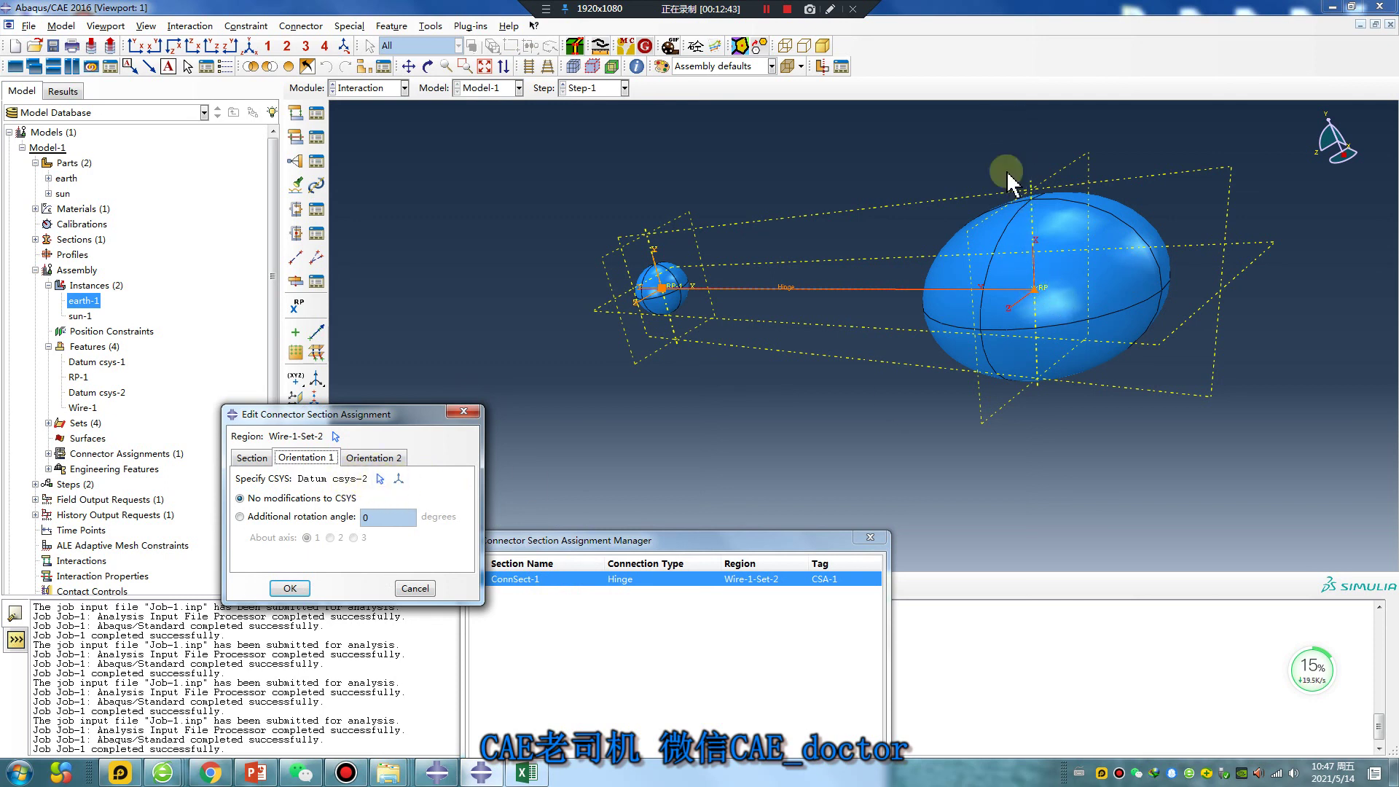
{"action": "left_click", "coordinate": [464, 412]}
{"action": "left_click", "coordinate": [870, 537]}
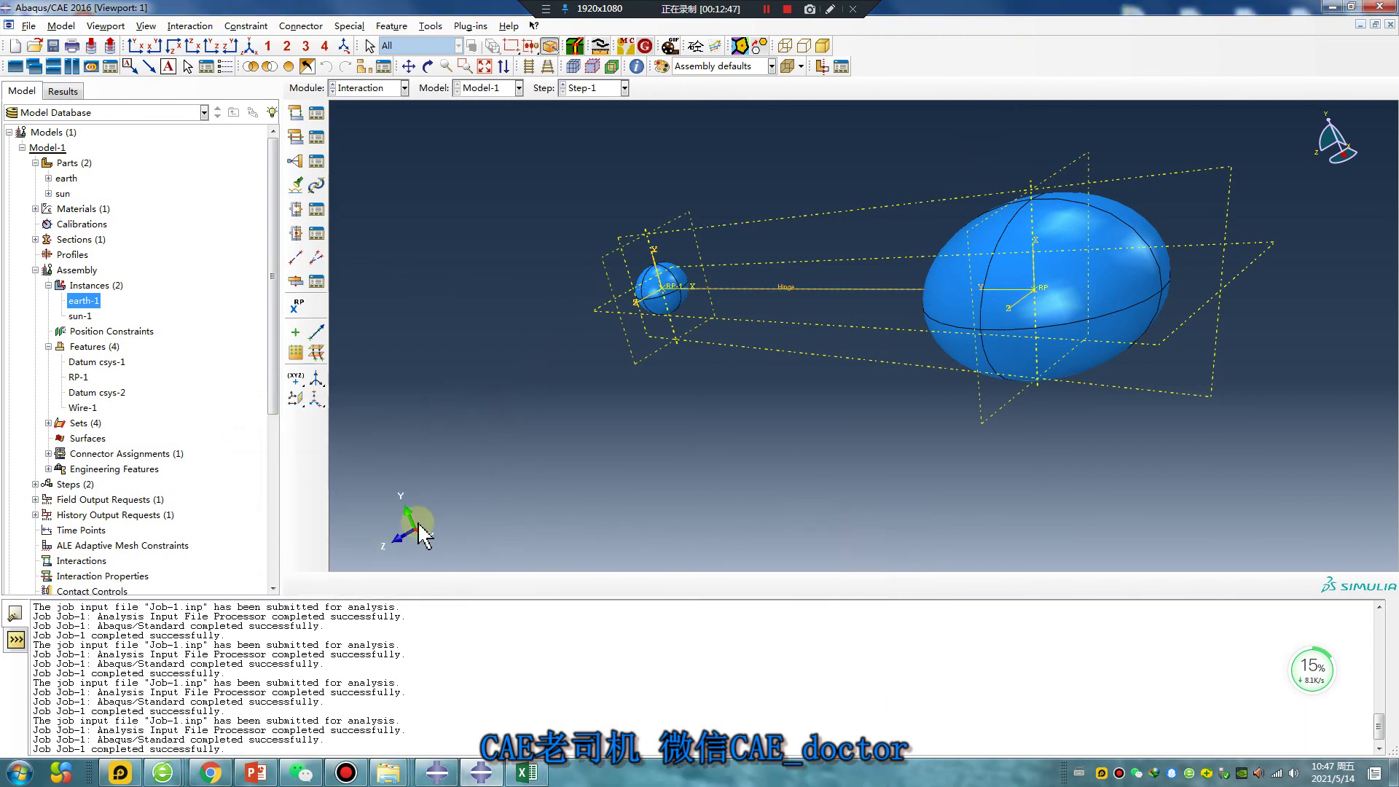
Step: Switch to the tutorial presentation in PowerPoint, maximize its window and show the Wechat slide
{"action": "left_click", "coordinate": [255, 772]}
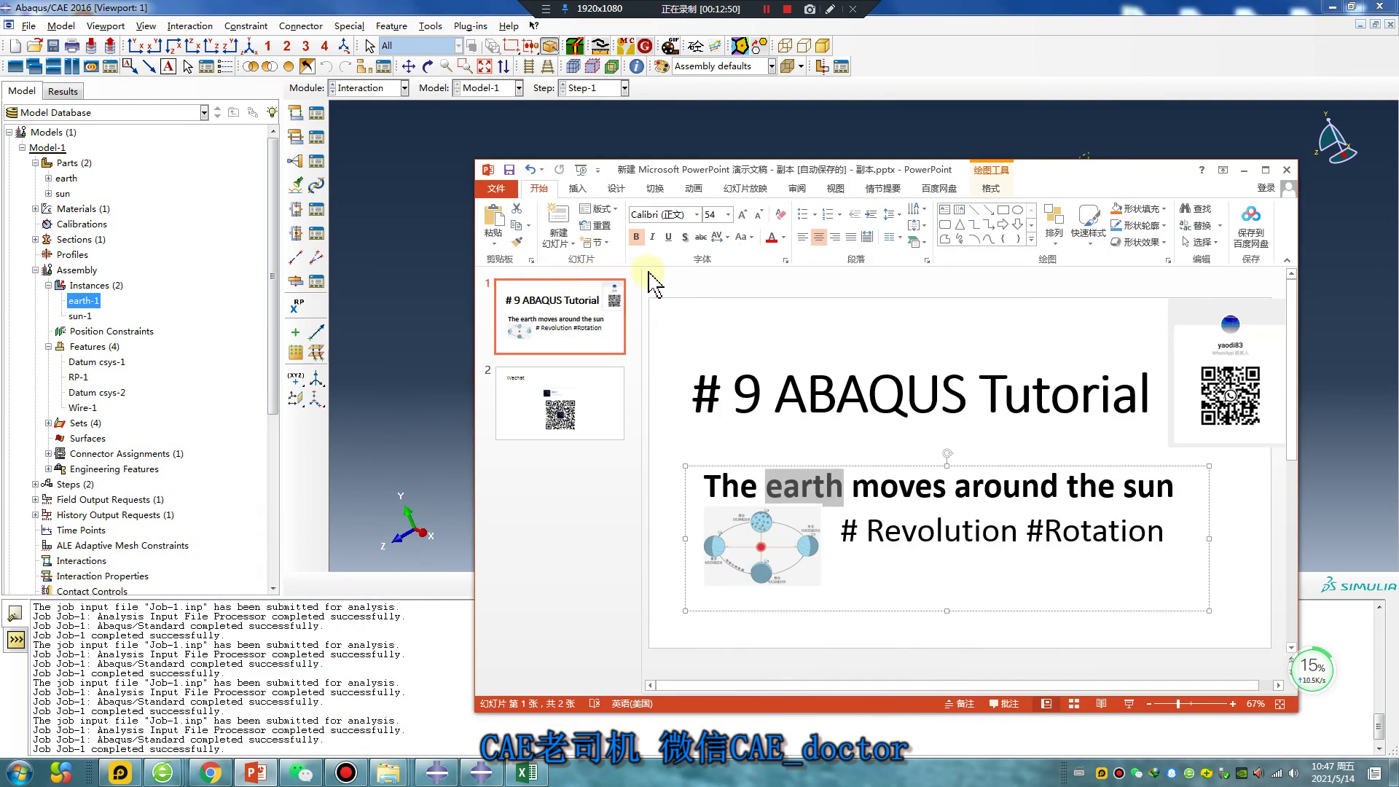
{"action": "left_click", "coordinate": [1265, 169]}
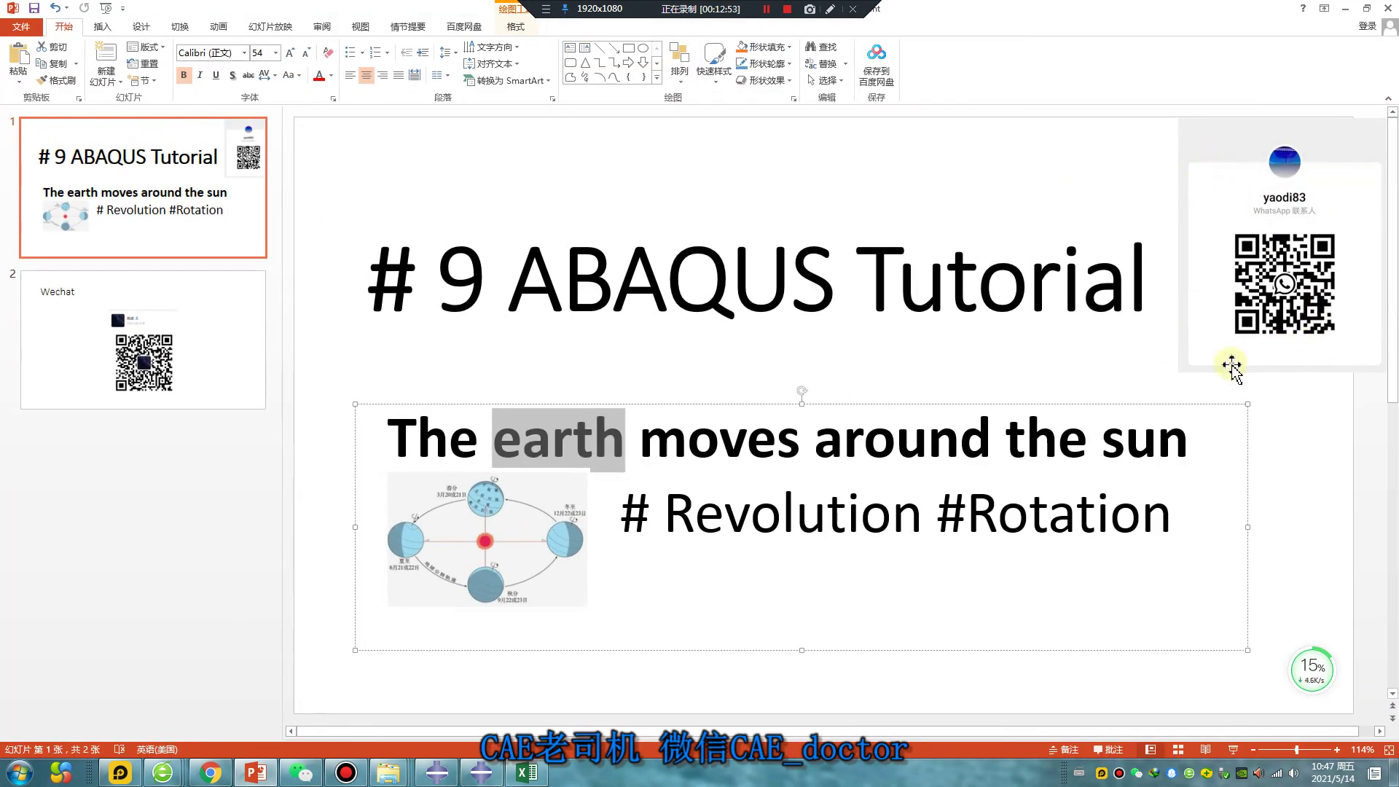
{"action": "left_click", "coordinate": [131, 368]}
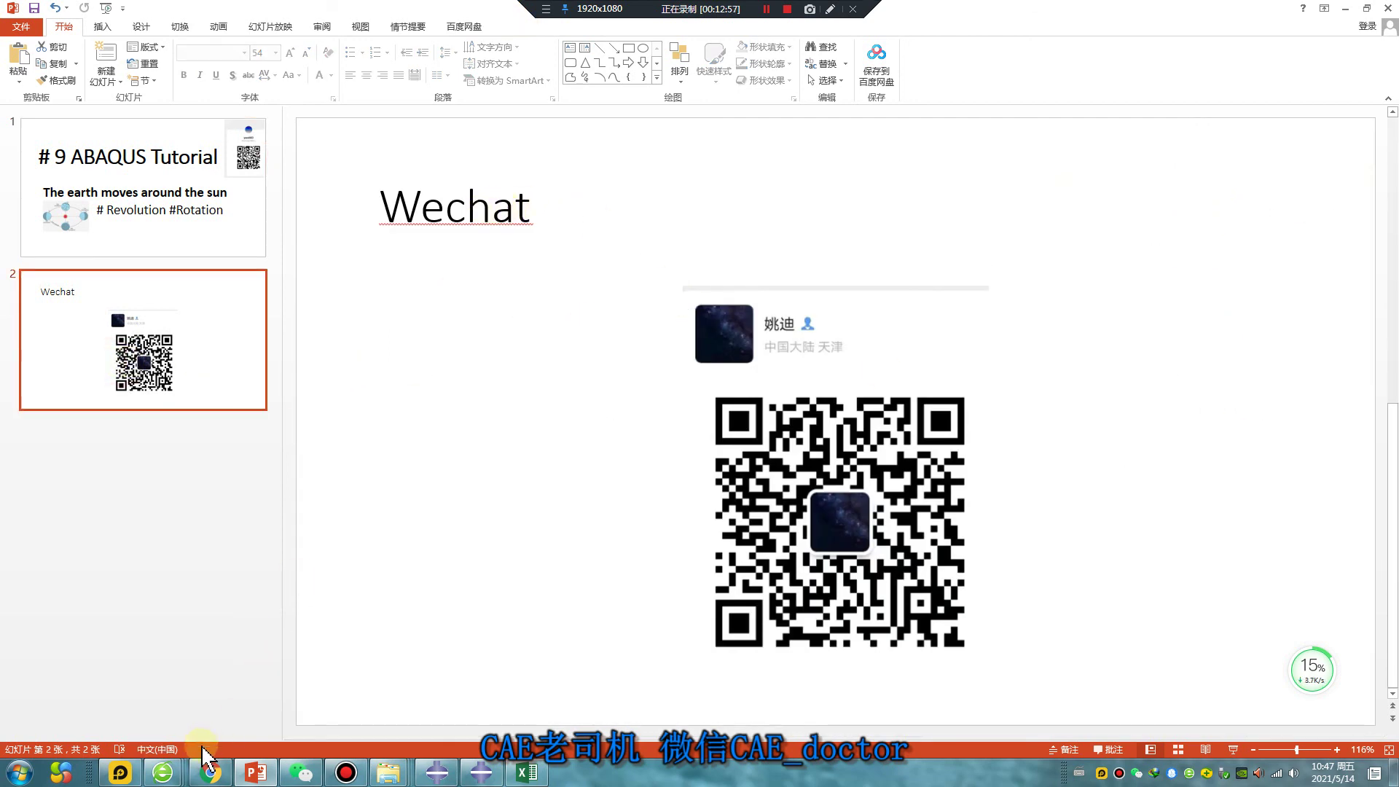
Step: Switch to the Bilibili channel in the browser, look through its older videos and go back to the first video page
{"action": "mouse_move", "coordinate": [165, 778]}
{"action": "left_click", "coordinate": [275, 689]}
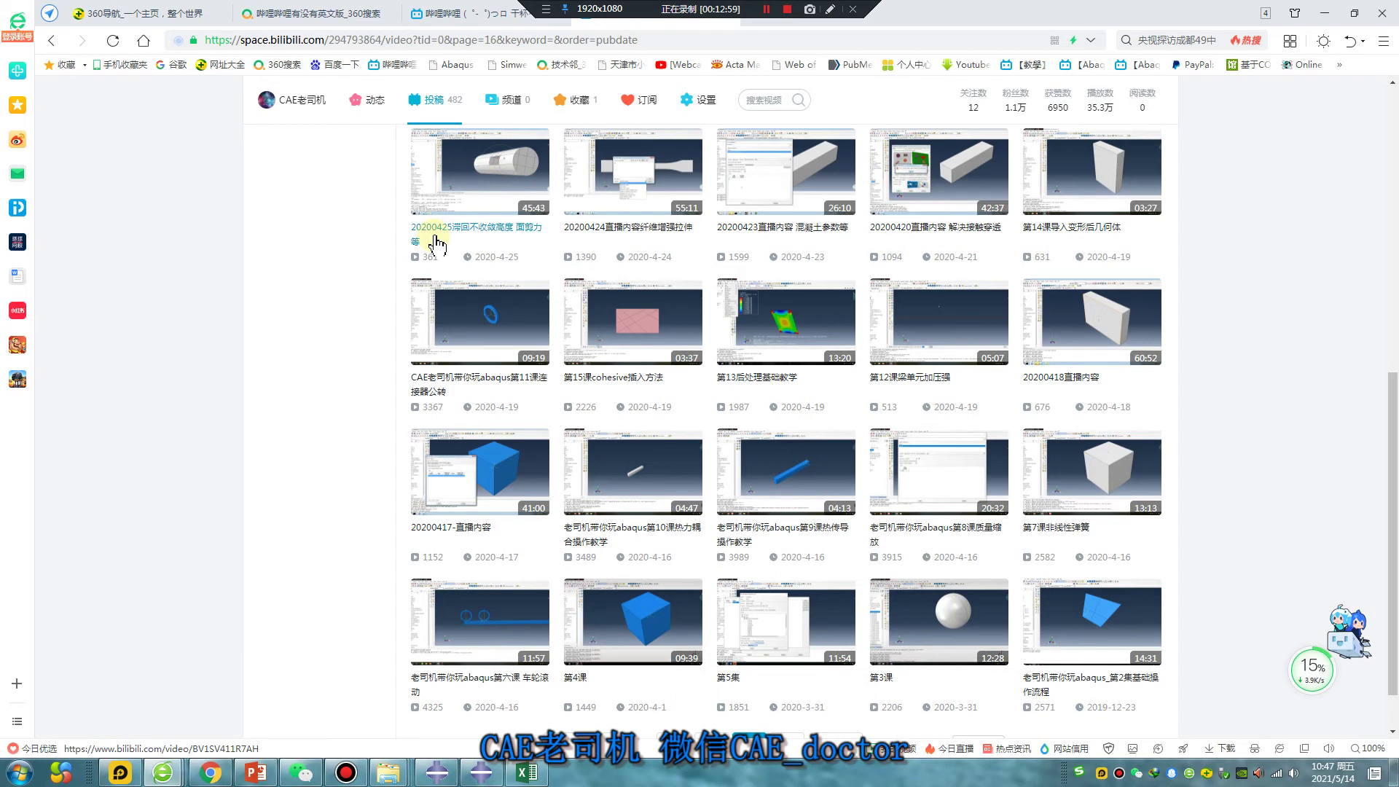
{"action": "scroll", "coordinate": [651, 93], "scroll_direction": "up", "scroll_amount": 4}
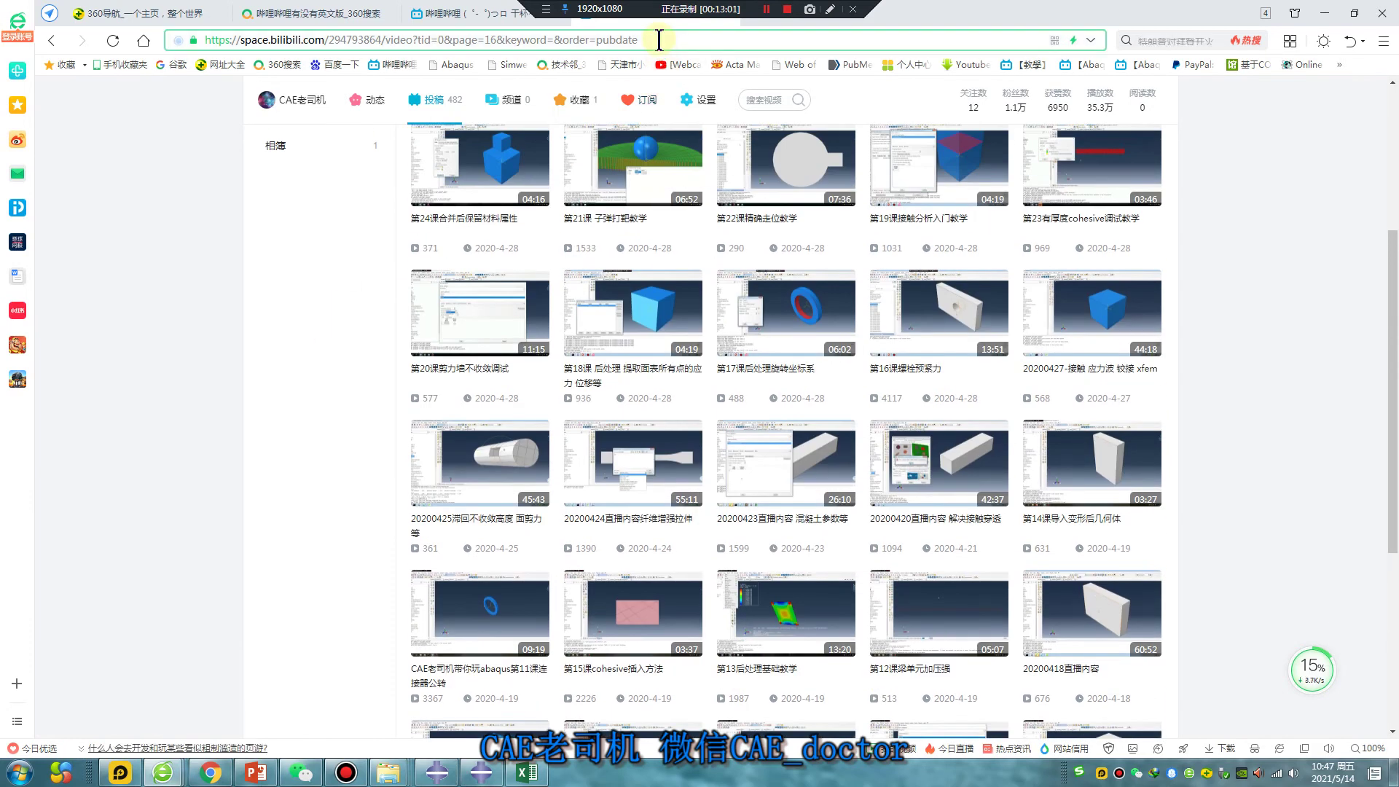
{"action": "left_click", "coordinate": [658, 40]}
{"action": "left_click", "coordinate": [51, 40]}
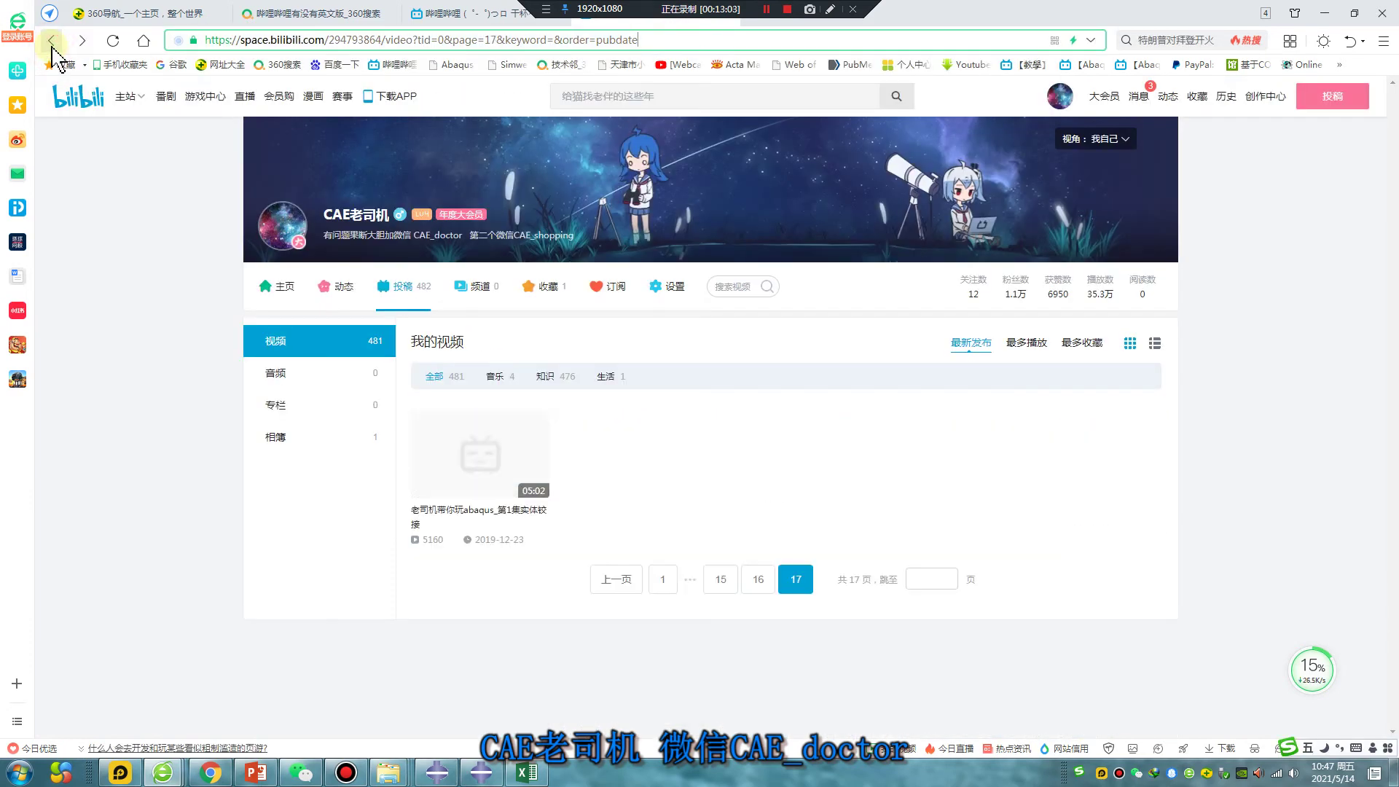
{"action": "left_click", "coordinate": [51, 44]}
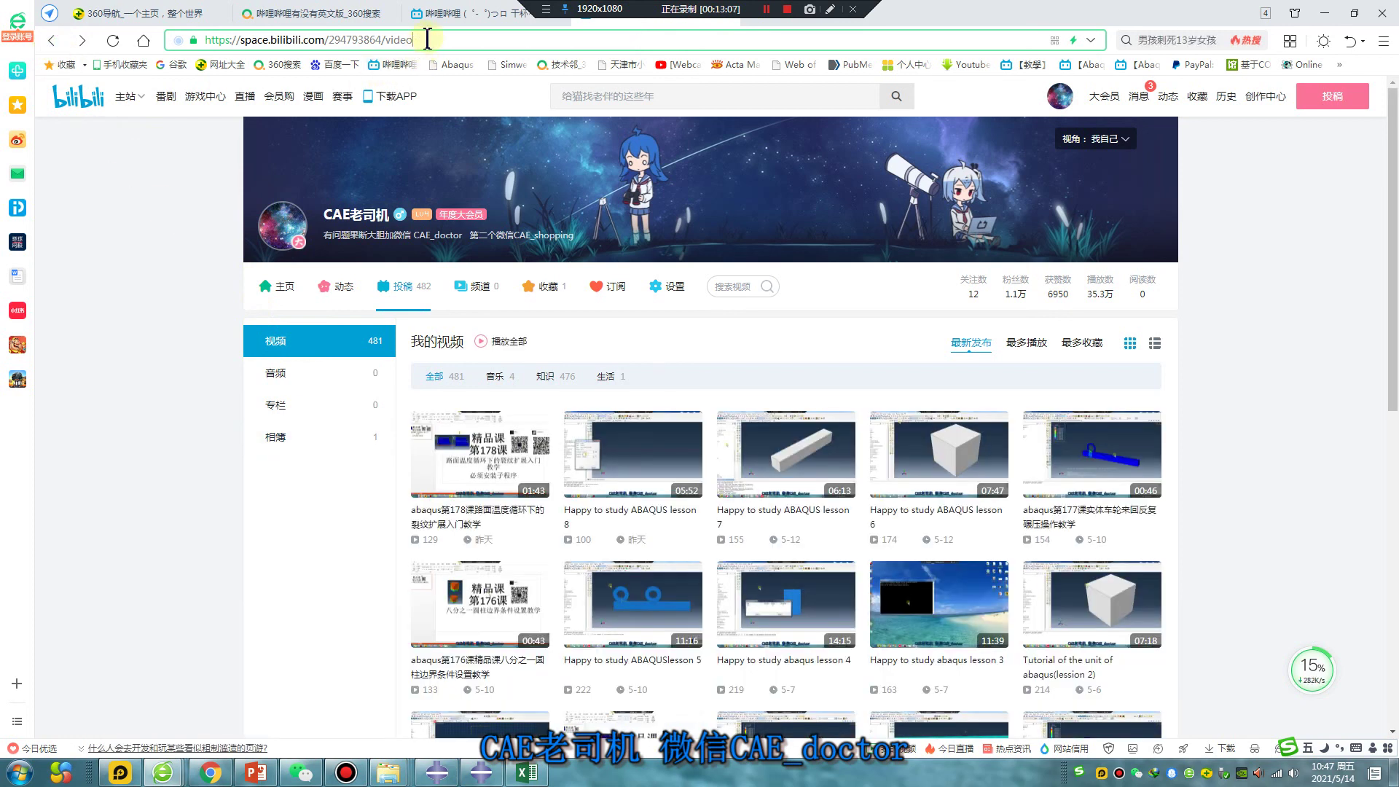
Step: Remove "/video" from the end of the page address and load the channel's home page
{"action": "left_click_drag", "start_coordinate": [382, 39], "coordinate": [389, 51]}
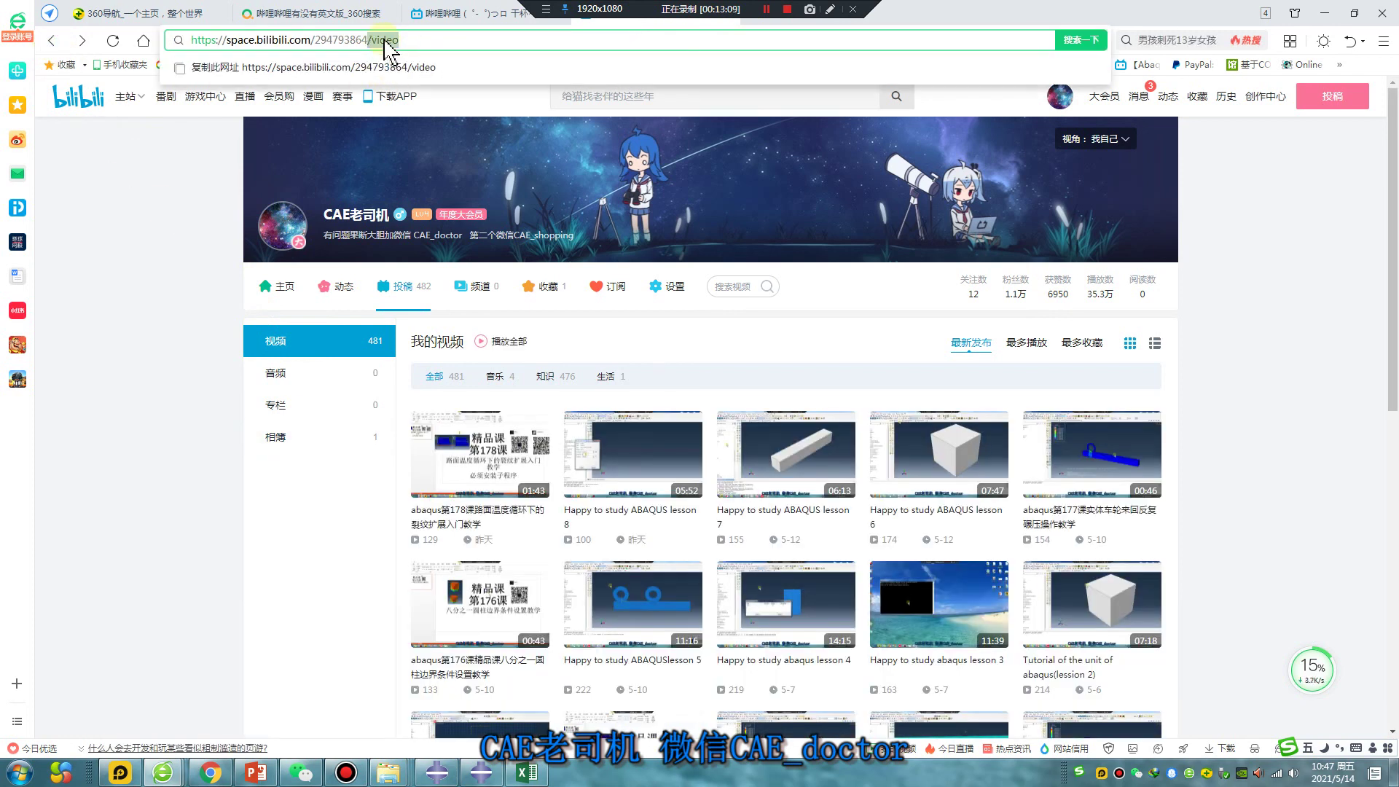
{"action": "key", "text": "BackSpace"}
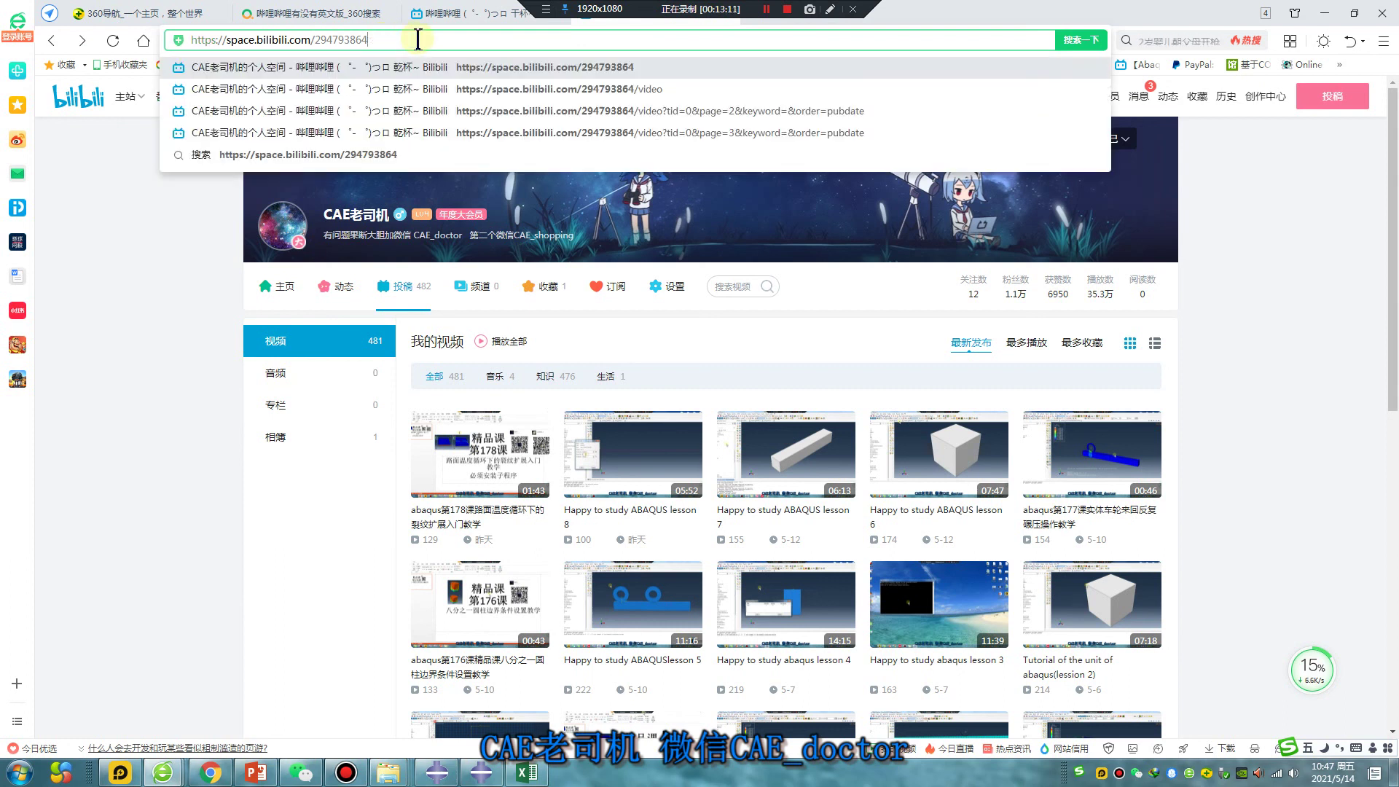
{"action": "key", "text": "Return"}
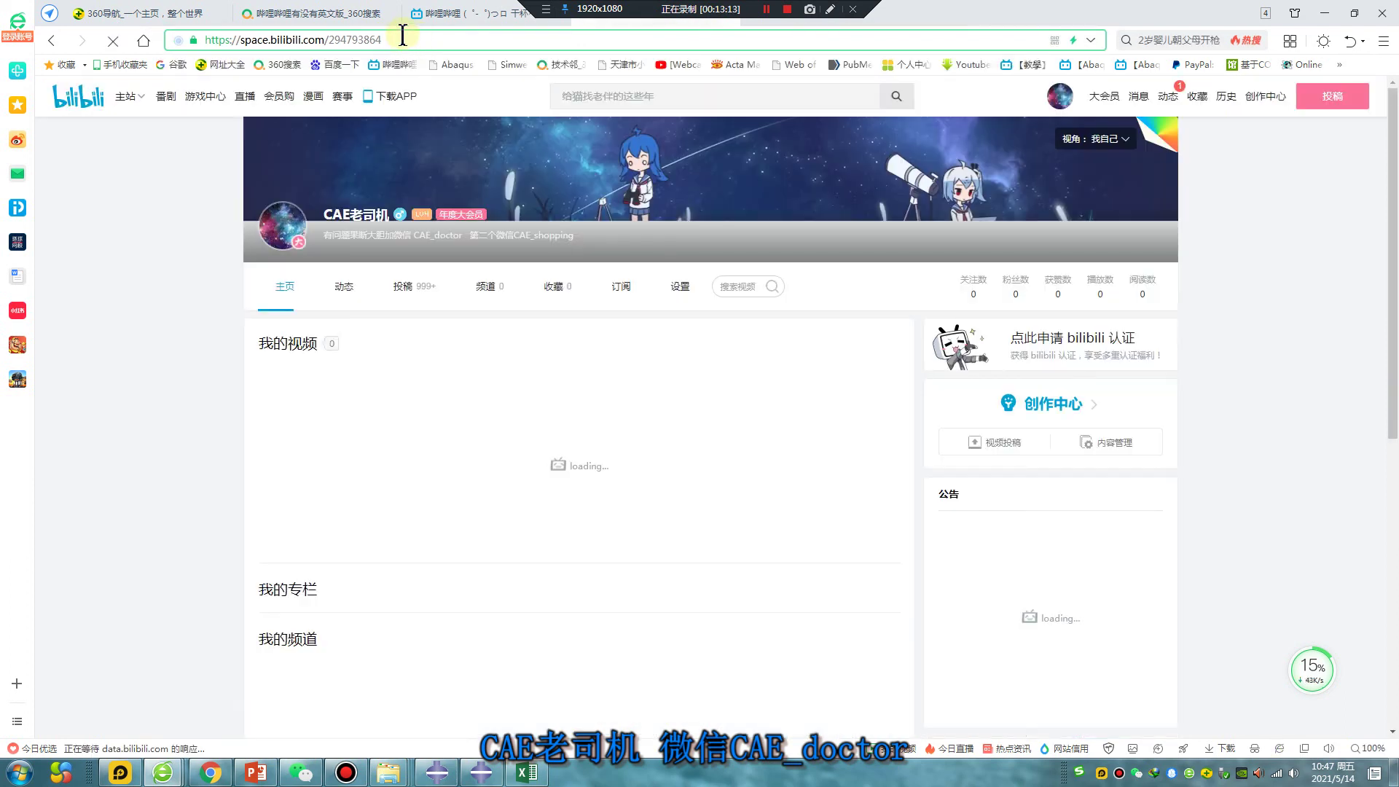
Step: Select the channel's address, look through the videos on its home page, and return to the Wechat slide in PowerPoint
{"action": "left_click", "coordinate": [393, 39]}
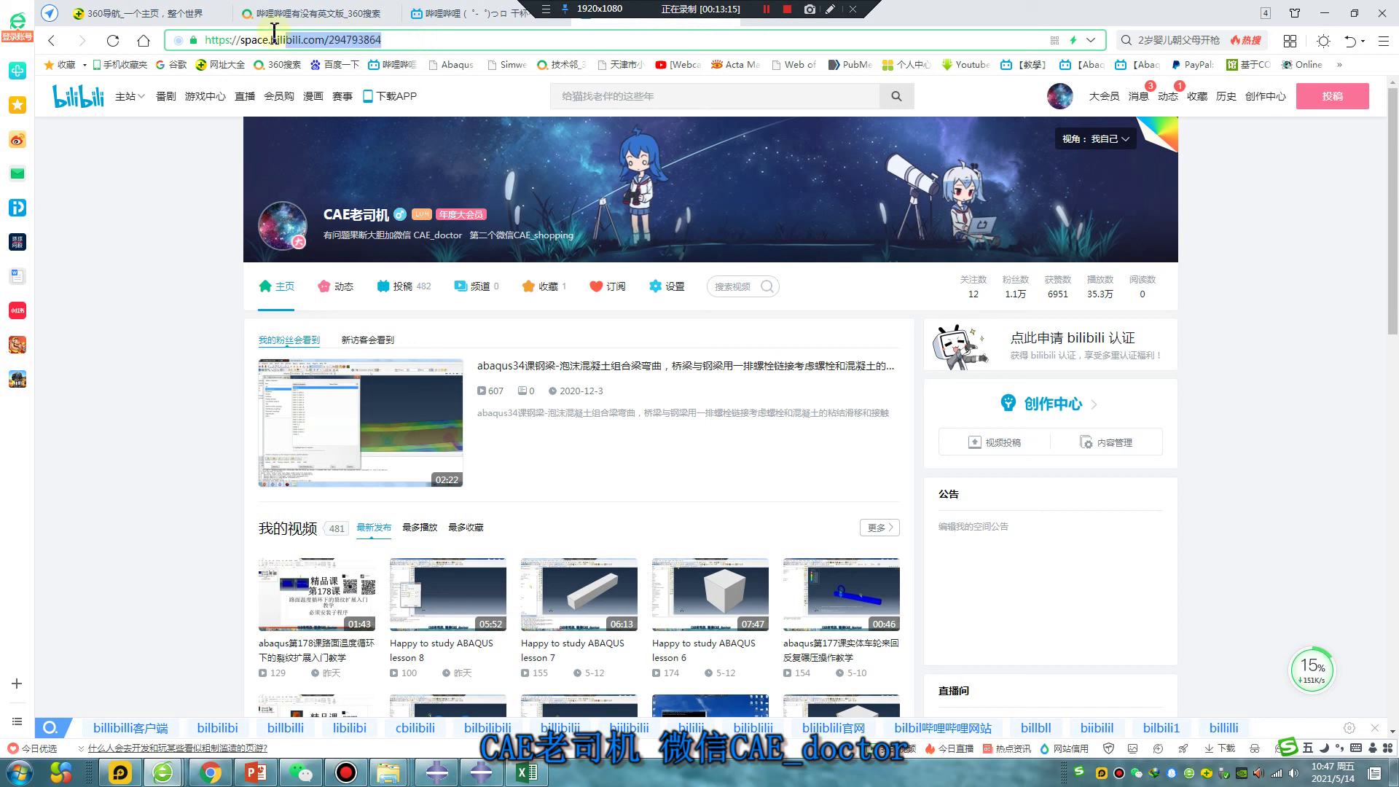
{"action": "scroll", "coordinate": [593, 483], "scroll_direction": "down", "scroll_amount": 7}
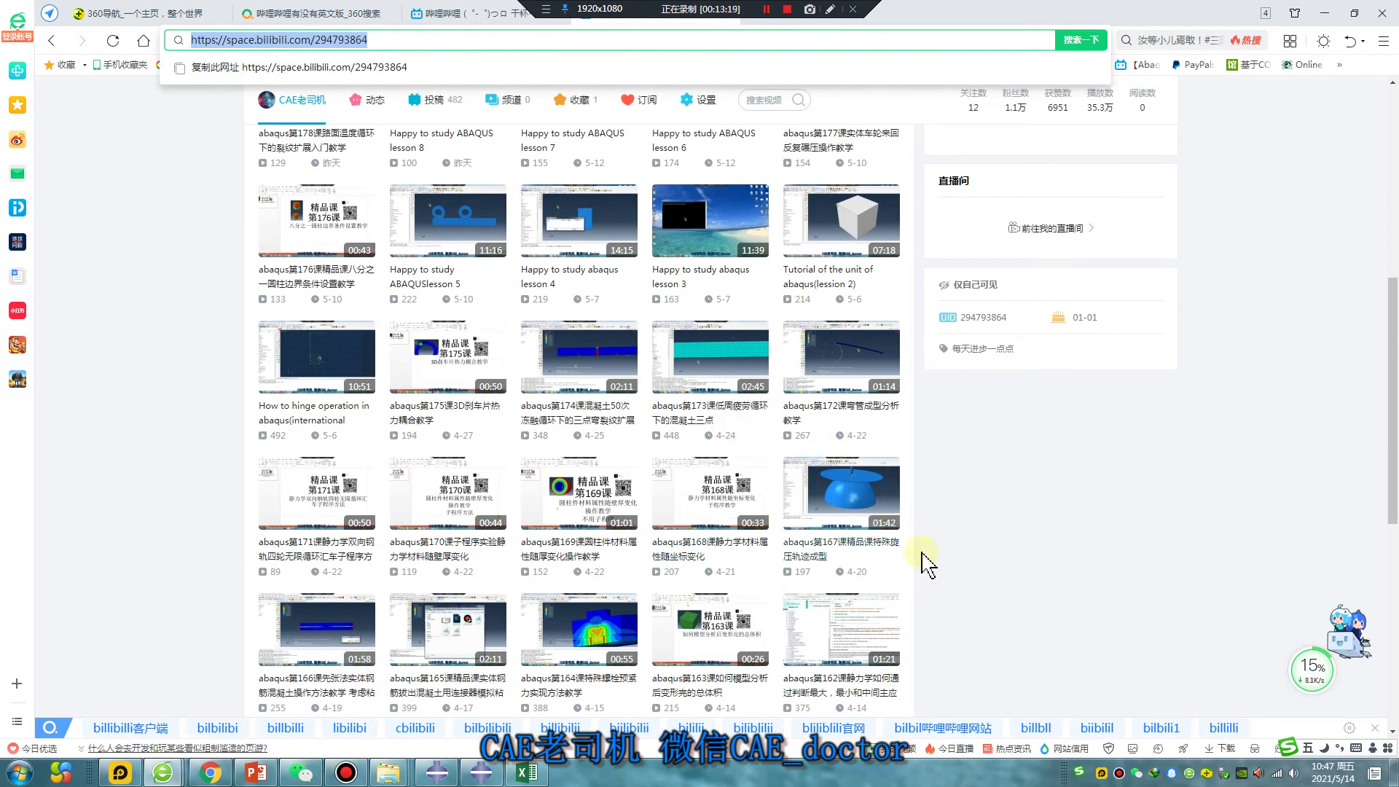
{"action": "scroll", "coordinate": [141, 537], "scroll_direction": "up", "scroll_amount": 6}
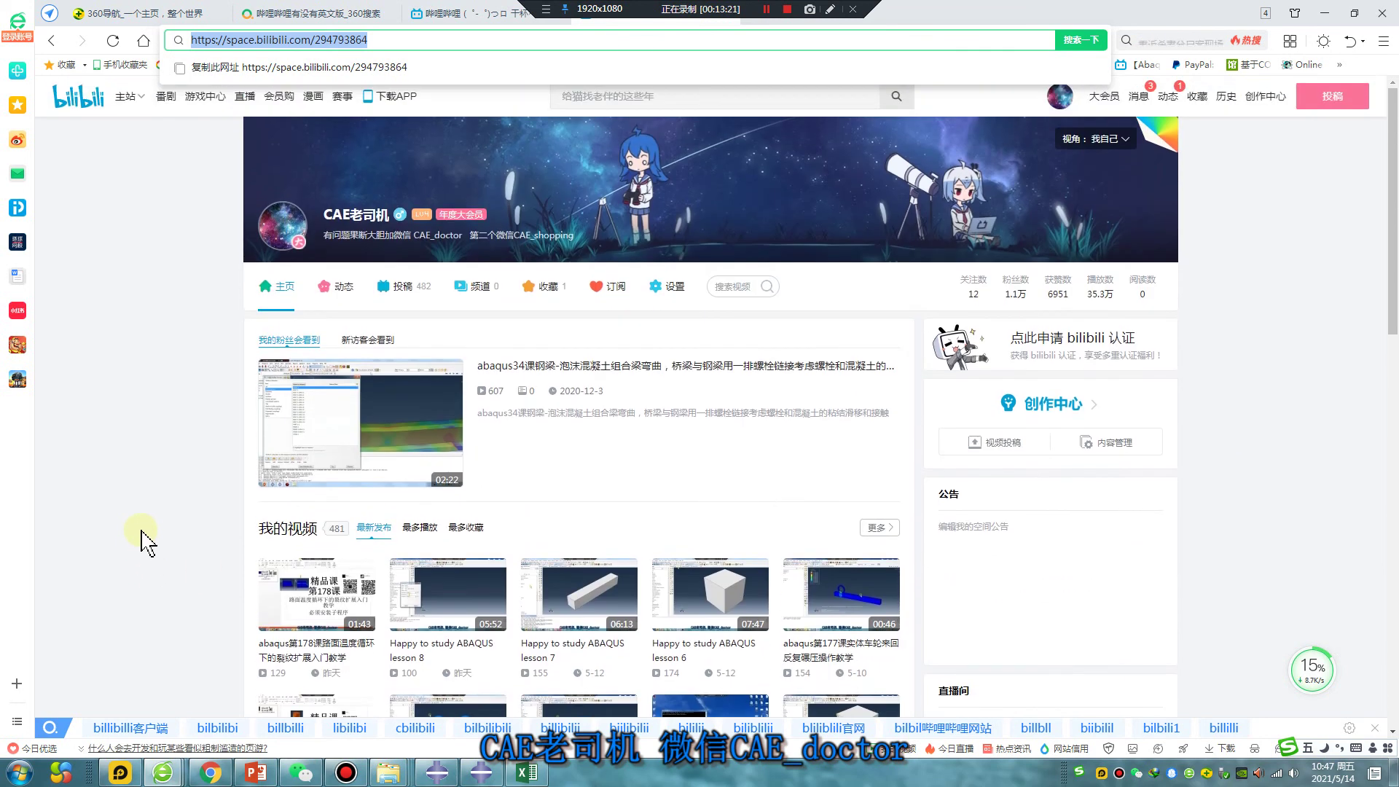
{"action": "scroll", "coordinate": [314, 521], "scroll_direction": "down", "scroll_amount": 3}
{"action": "scroll", "coordinate": [313, 521], "scroll_direction": "up", "scroll_amount": 3}
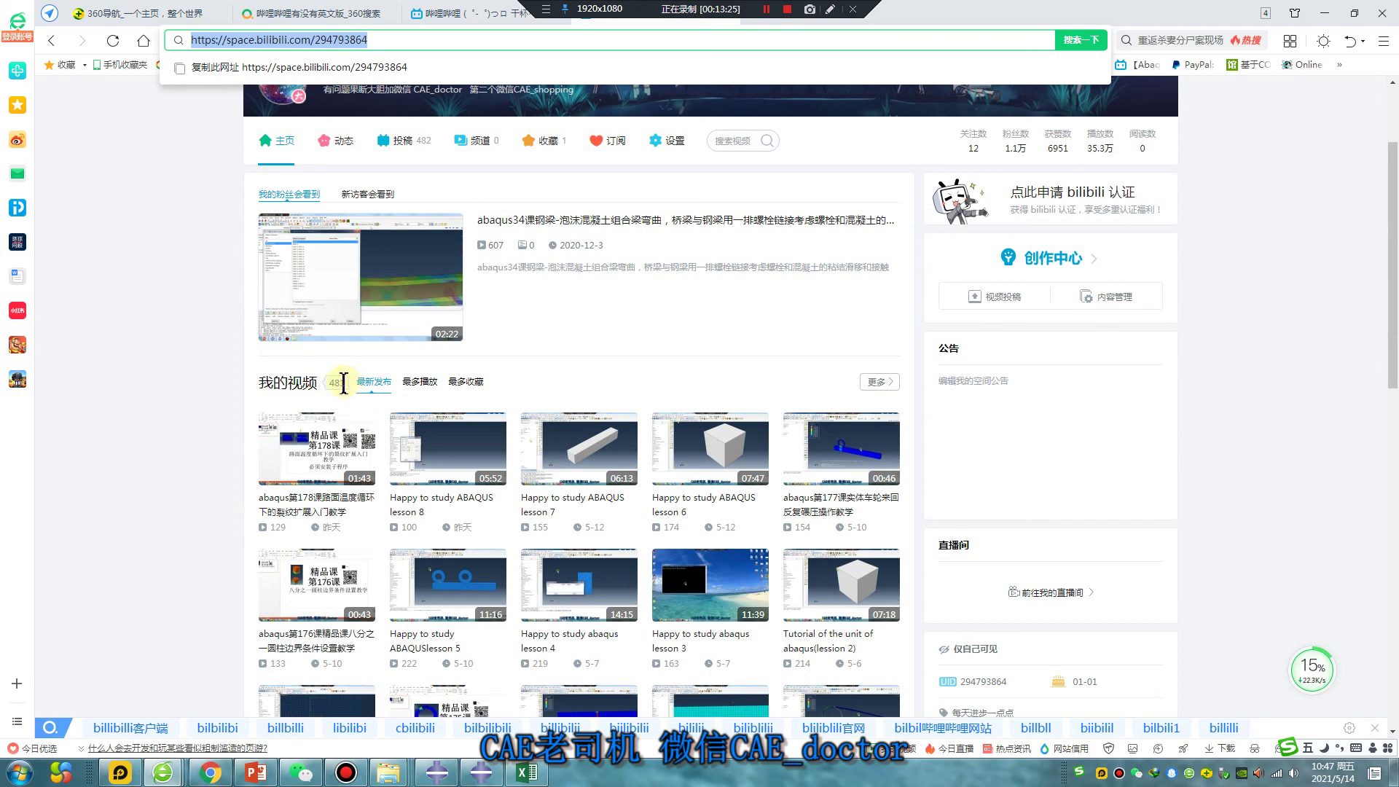
{"action": "scroll", "coordinate": [160, 461], "scroll_direction": "up", "scroll_amount": 2}
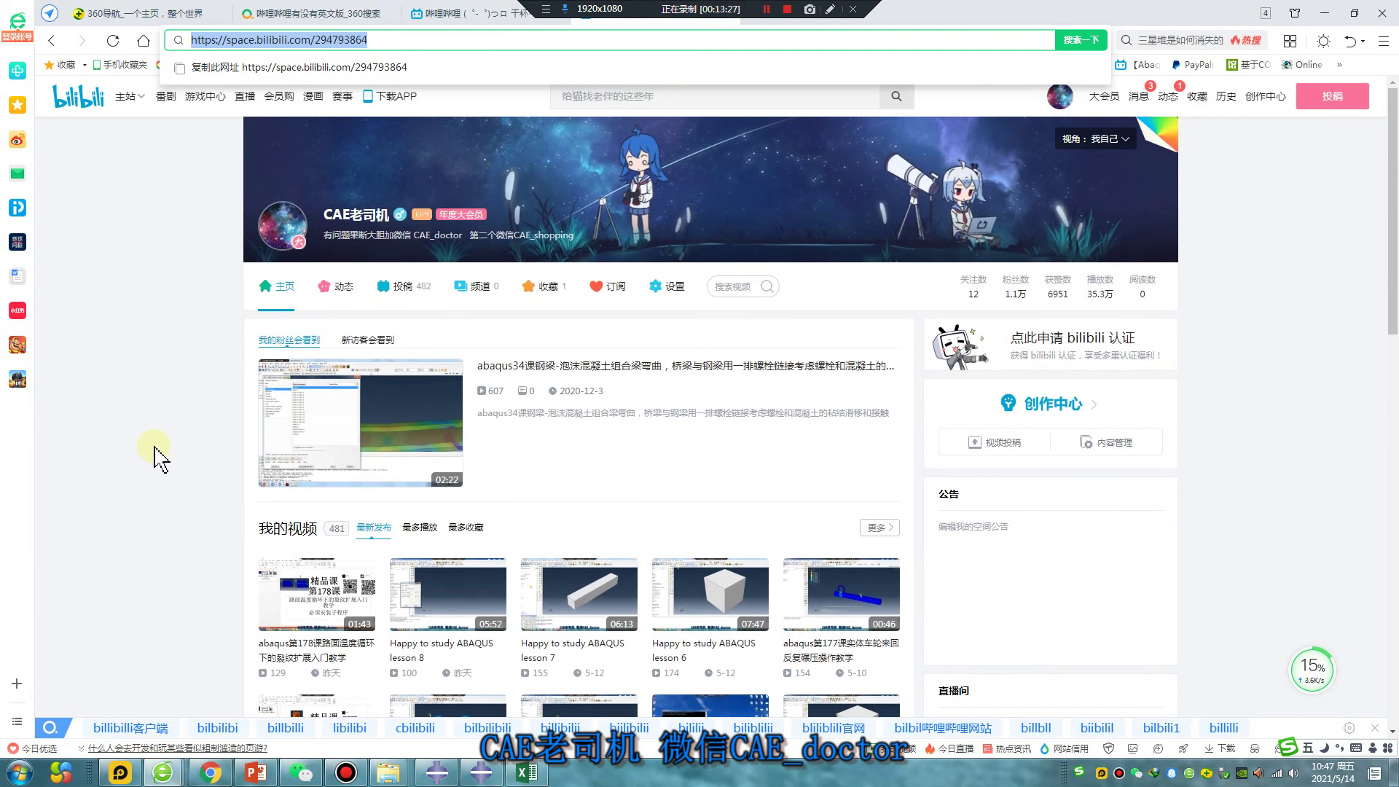
{"action": "left_click", "coordinate": [253, 773]}
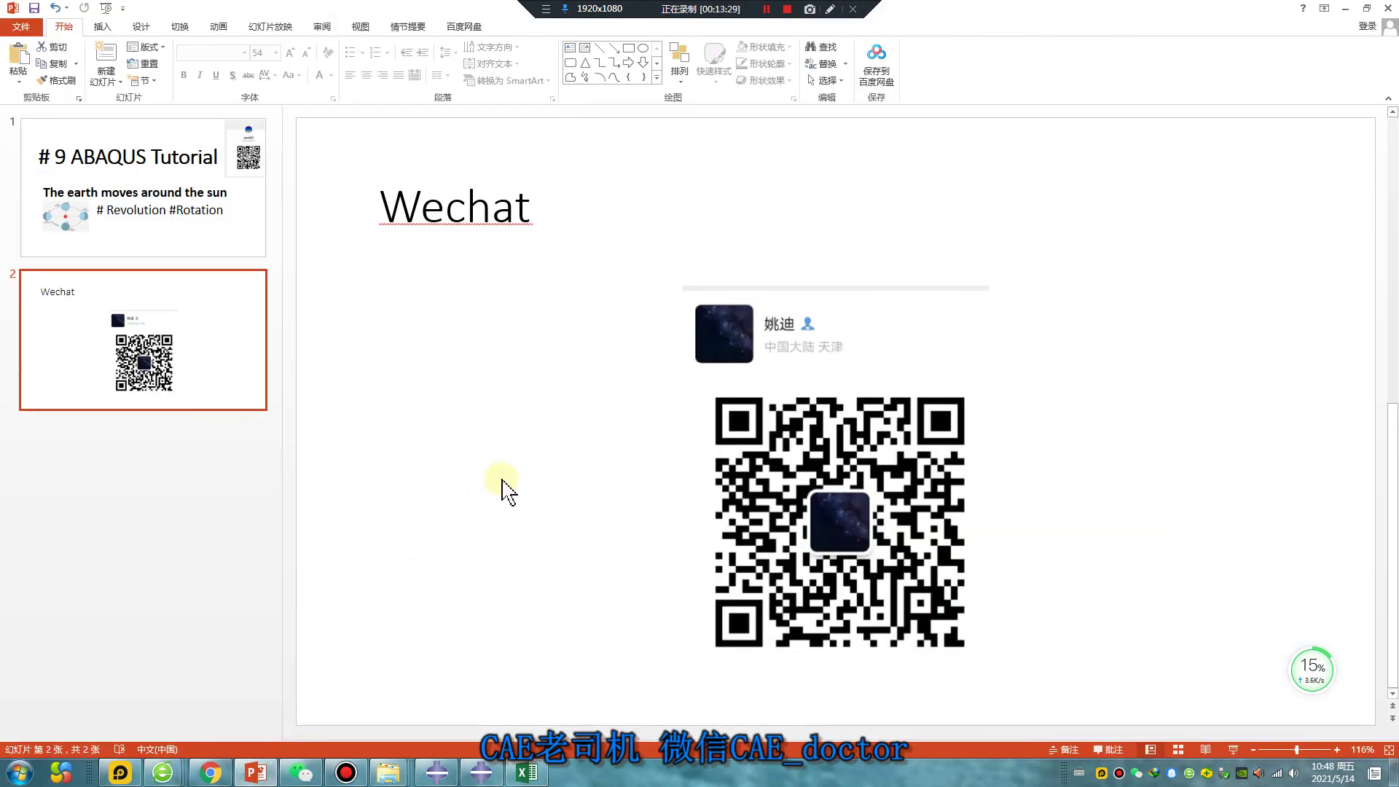